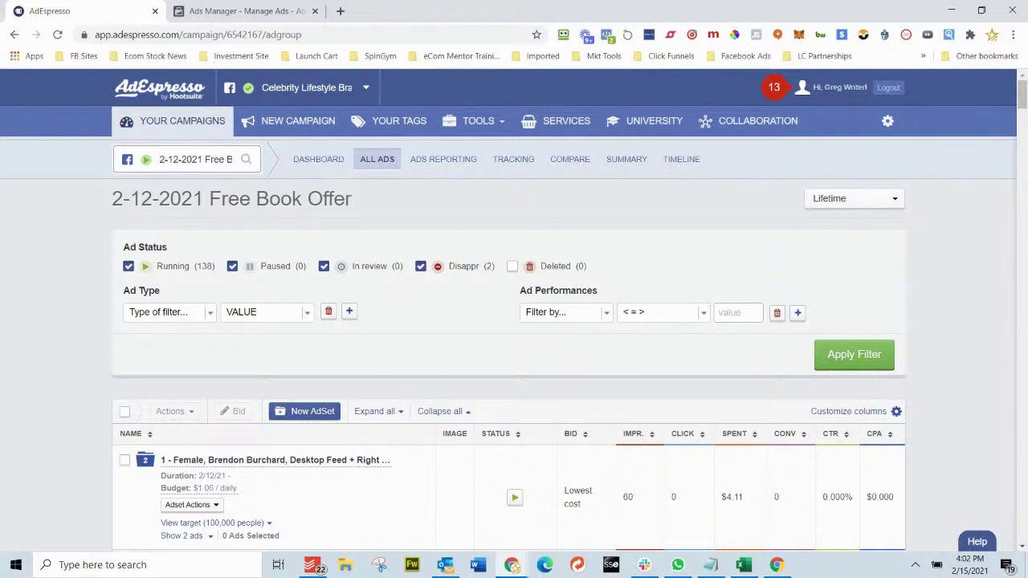
Step: Switch to Facebook Ads Manager and show the campaign-level list with the two 2-12-2021 Free Book Offer campaigns
left_click(253, 18)
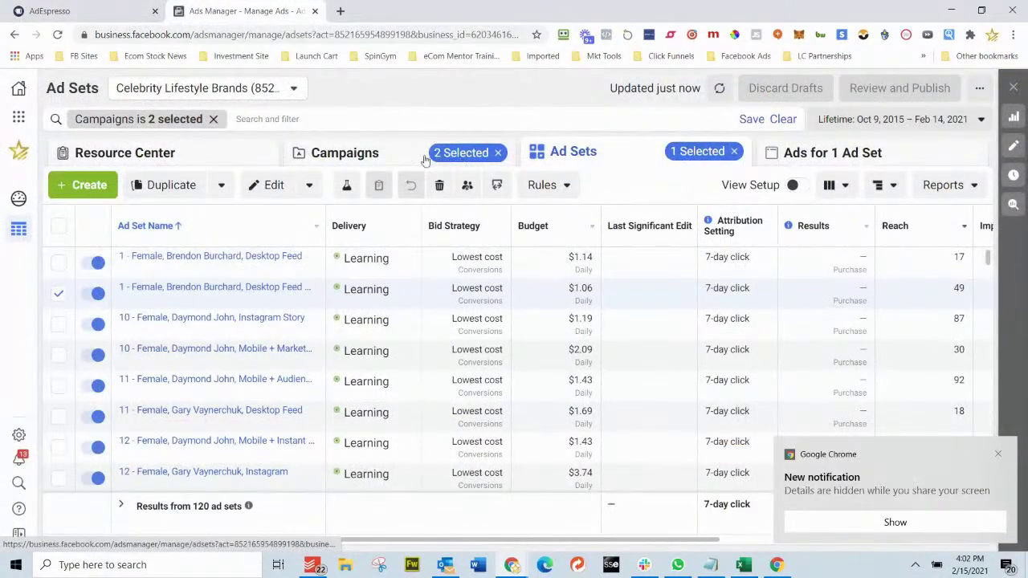
left_click(372, 157)
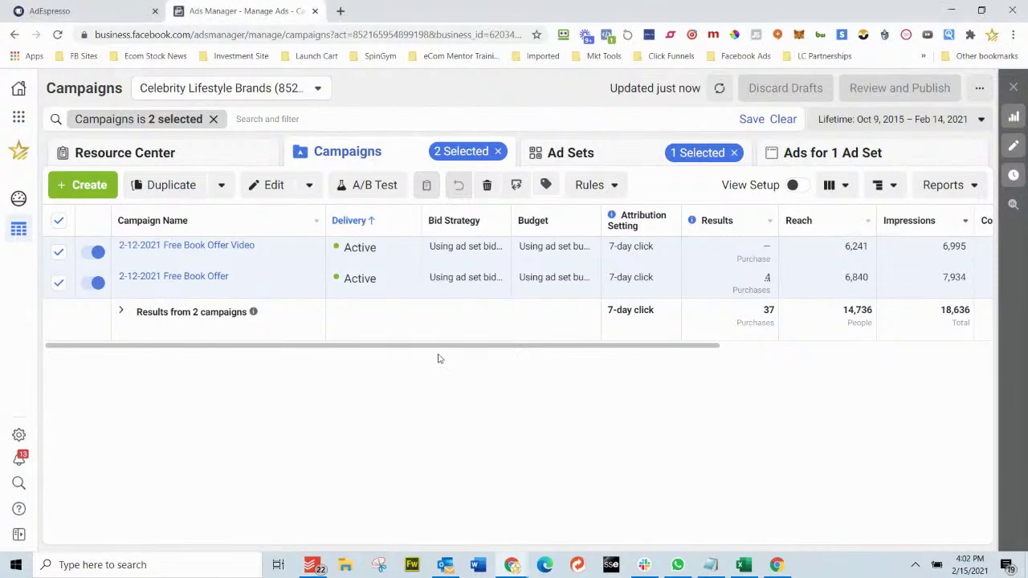
Step: Return to AdEspresso, dismiss the browser notification, and open the 2-12-2021 Free Book Offer Video campaign
left_click(87, 7)
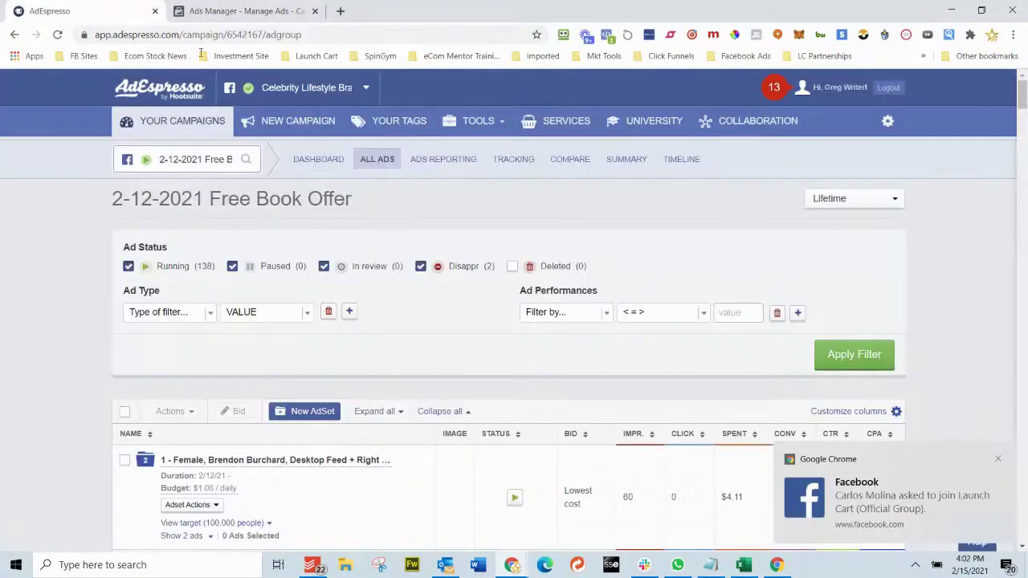
left_click(997, 461)
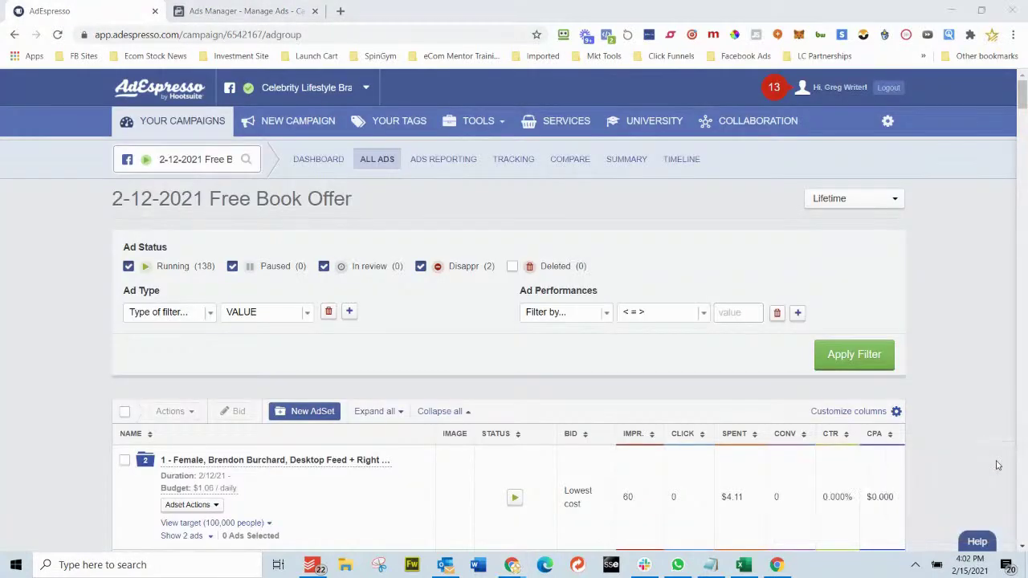
scroll(386, 390, "down", 5)
scroll(496, 399, "up", 5)
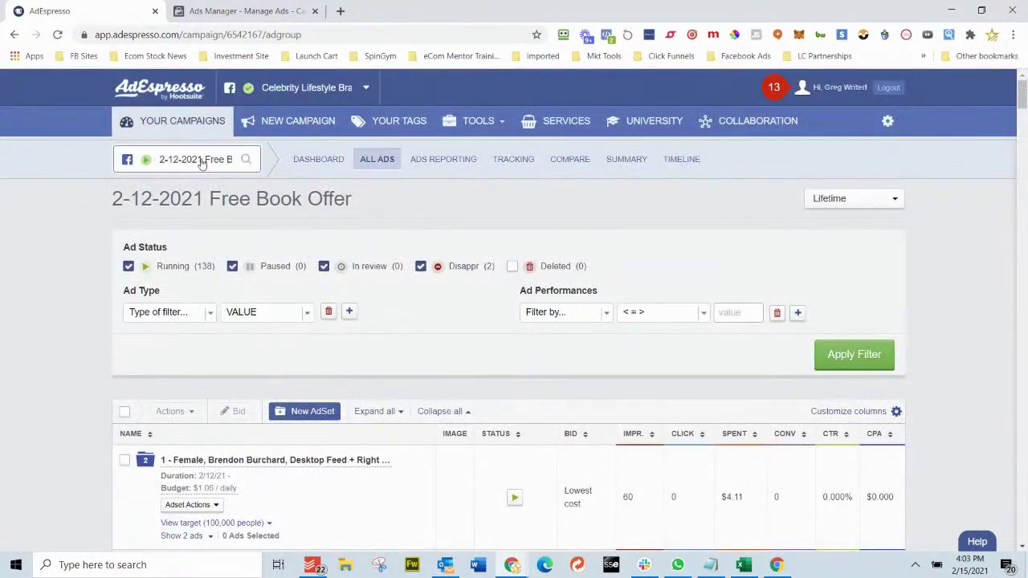
left_click(195, 159)
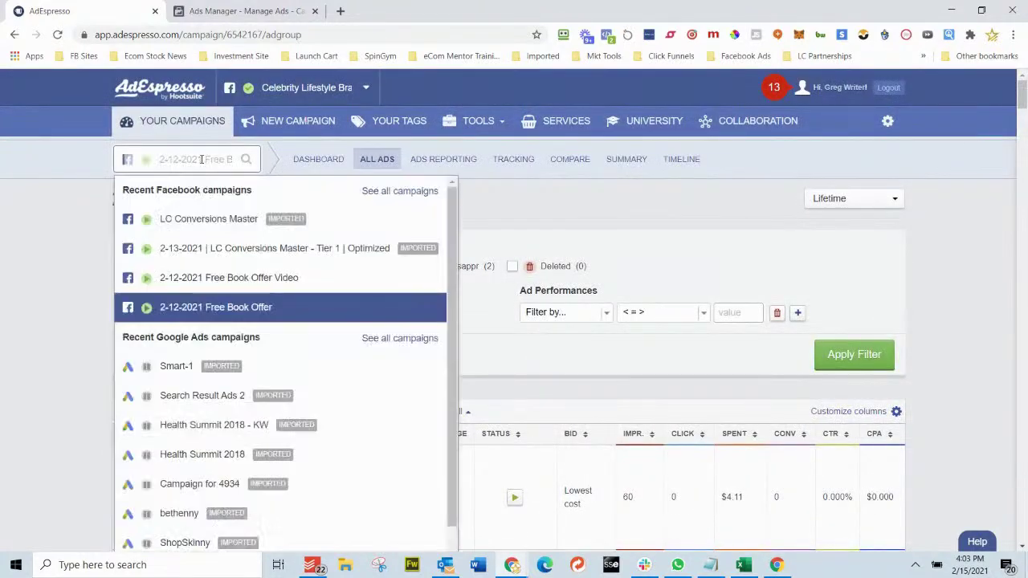
left_click(237, 278)
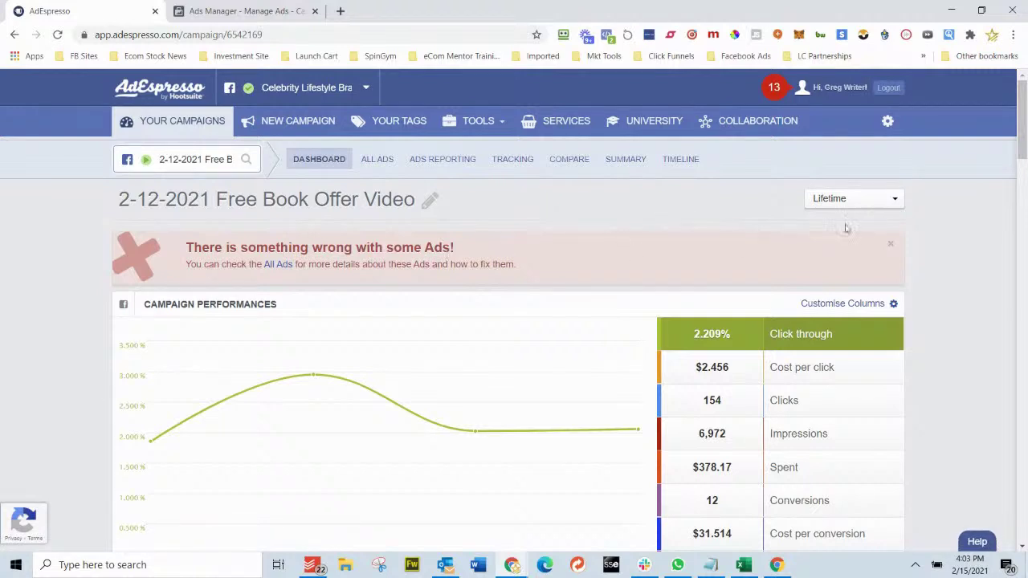
Step: Dismiss the ad warning and review the performance chart and metrics of the Free Book Offer Video campaign
left_click(890, 243)
scroll(964, 266, "down", 1)
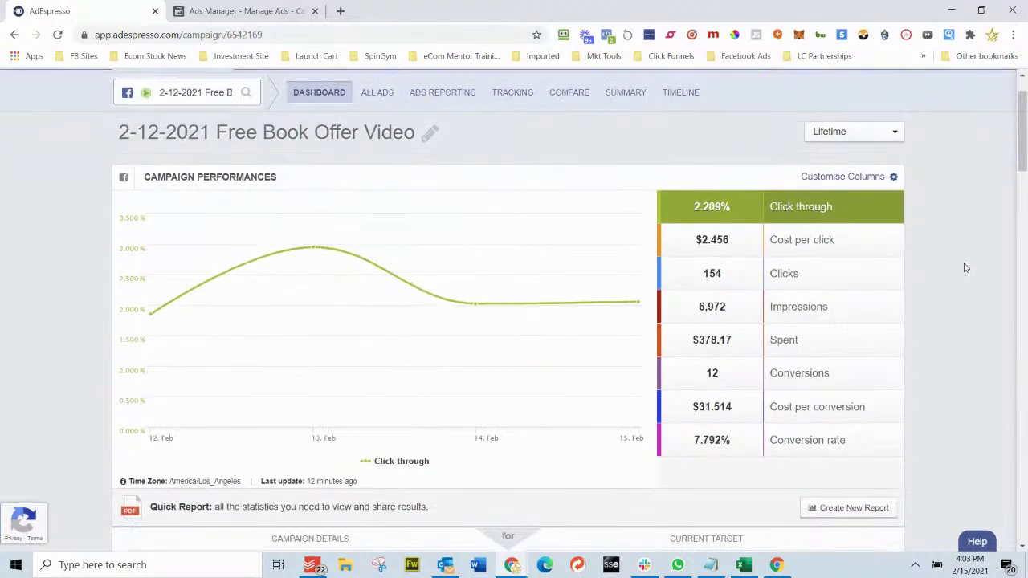
scroll(985, 283, "down", 1)
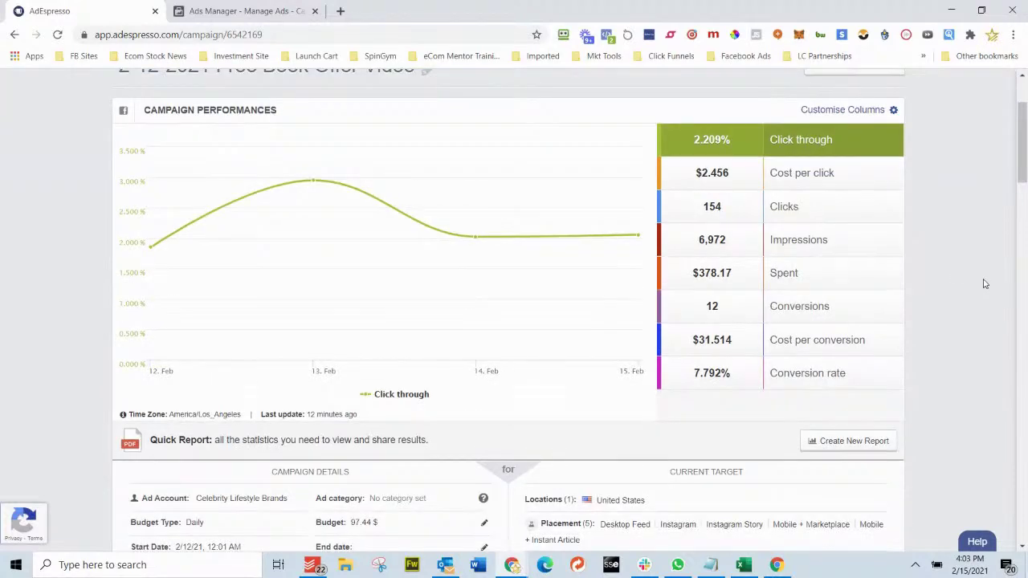
scroll(985, 283, "up", 2)
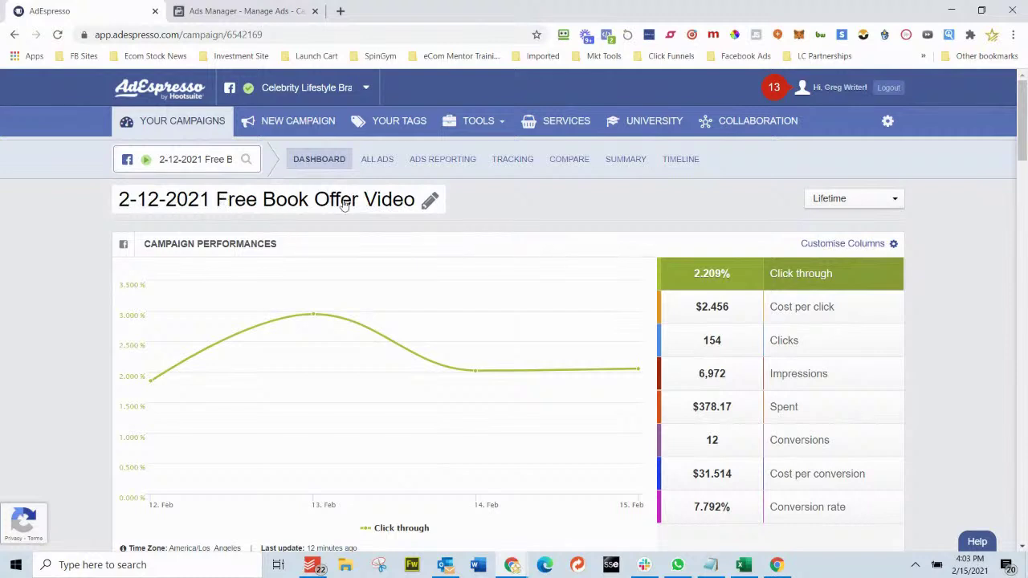
Step: Open the 2-12-2021 Free Book Offer campaign, dismiss its ad warning, and review its performance metrics
left_click(210, 159)
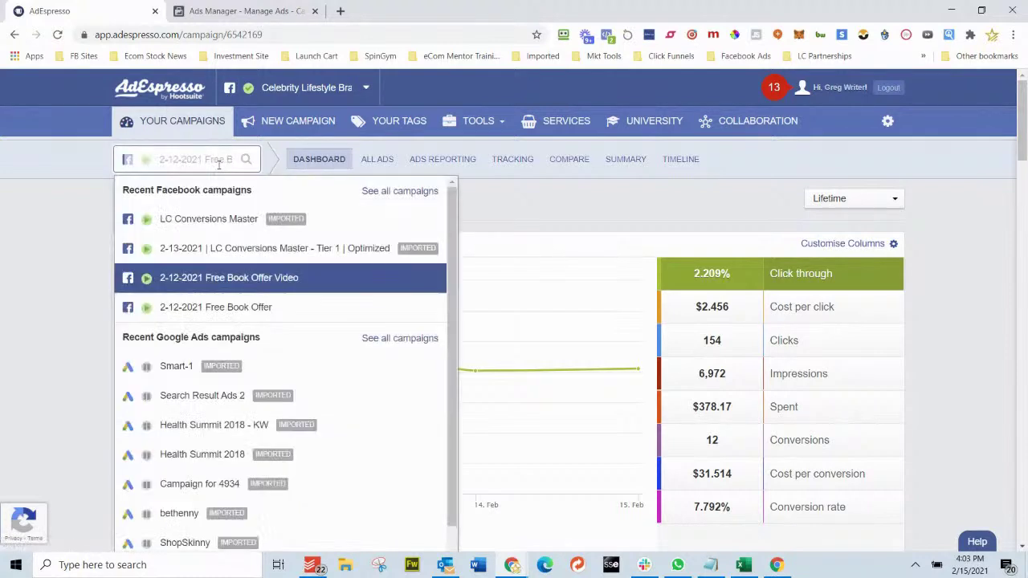
left_click(234, 306)
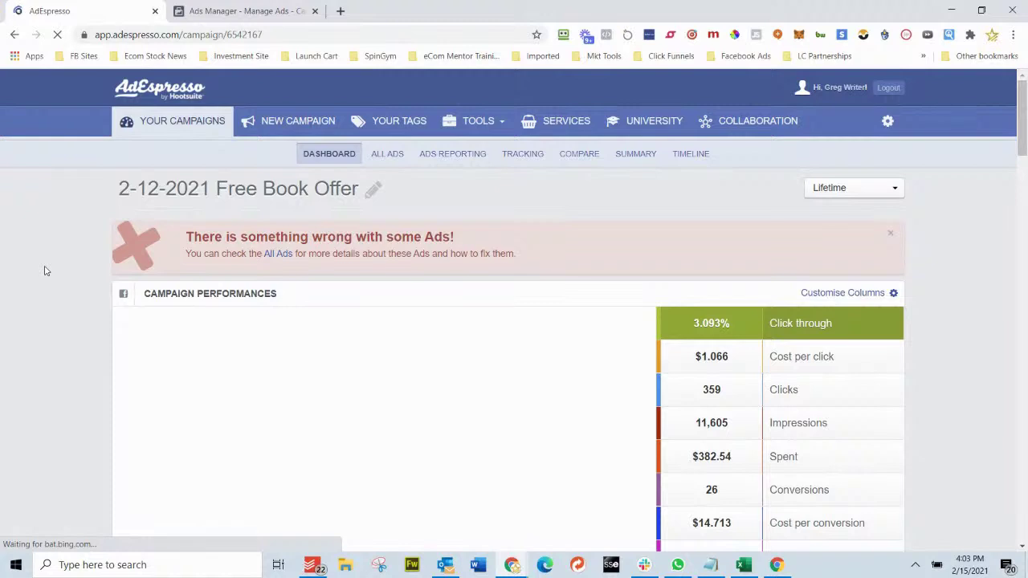
left_click(889, 243)
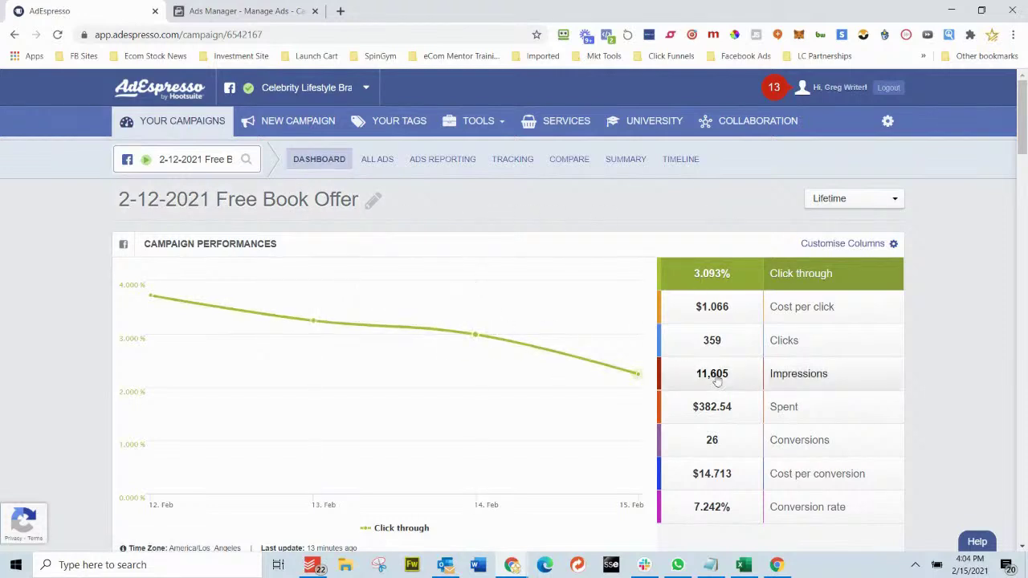
scroll(808, 333, "down", 1)
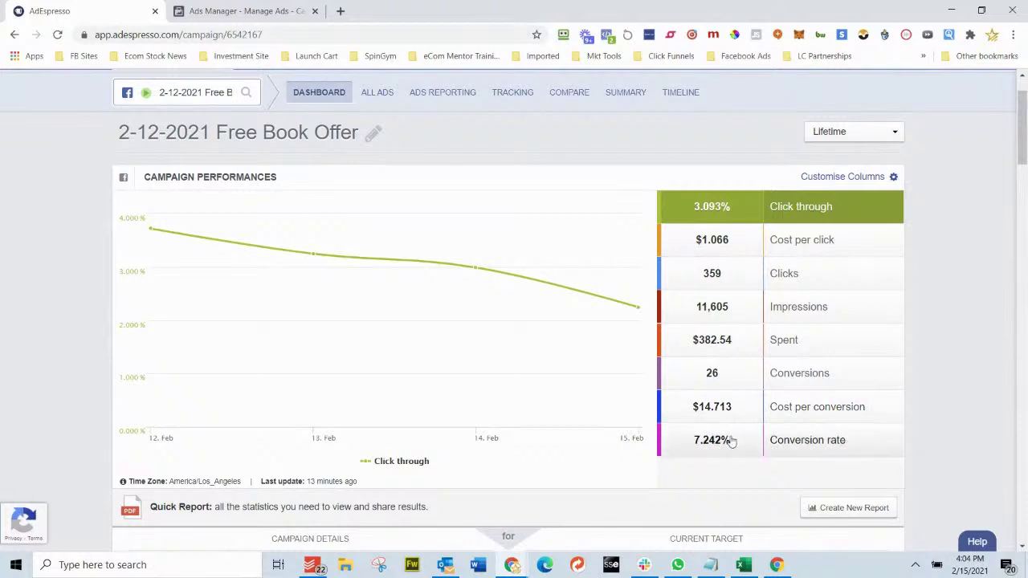
scroll(944, 397, "down", 1)
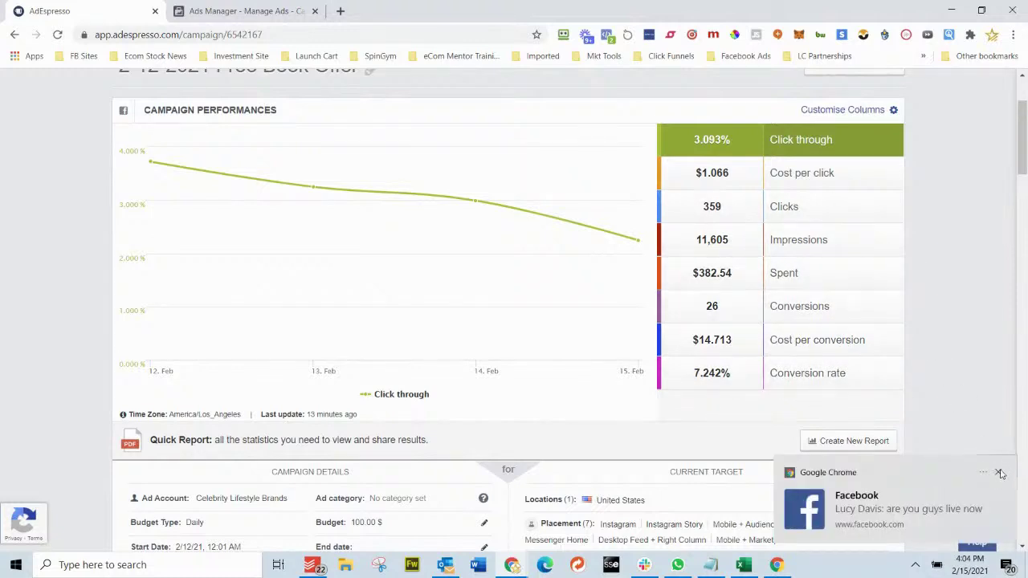
left_click(999, 473)
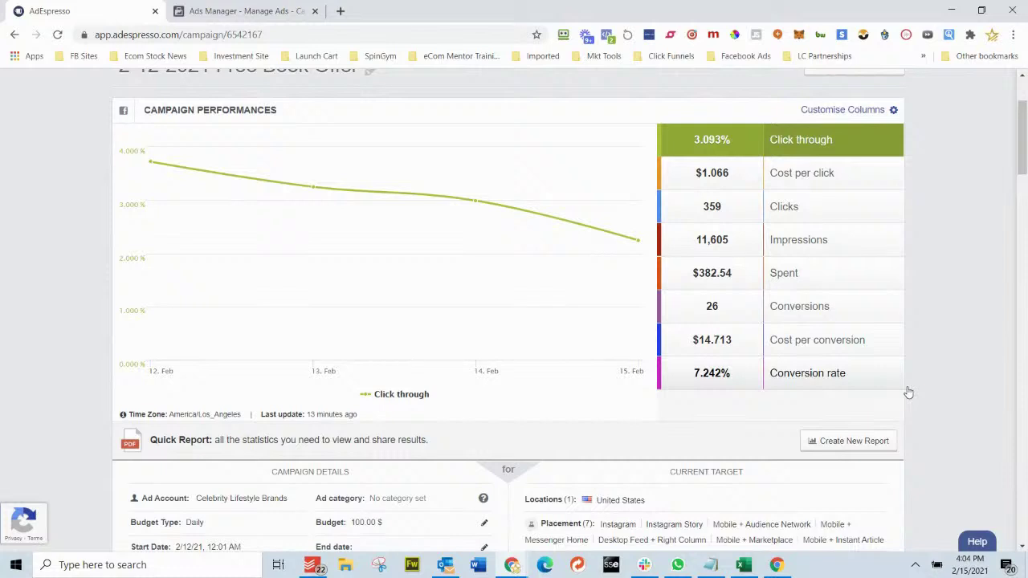
Step: Switch to Facebook Ads Manager and open the column customization dialog for the campaigns table
left_click(243, 11)
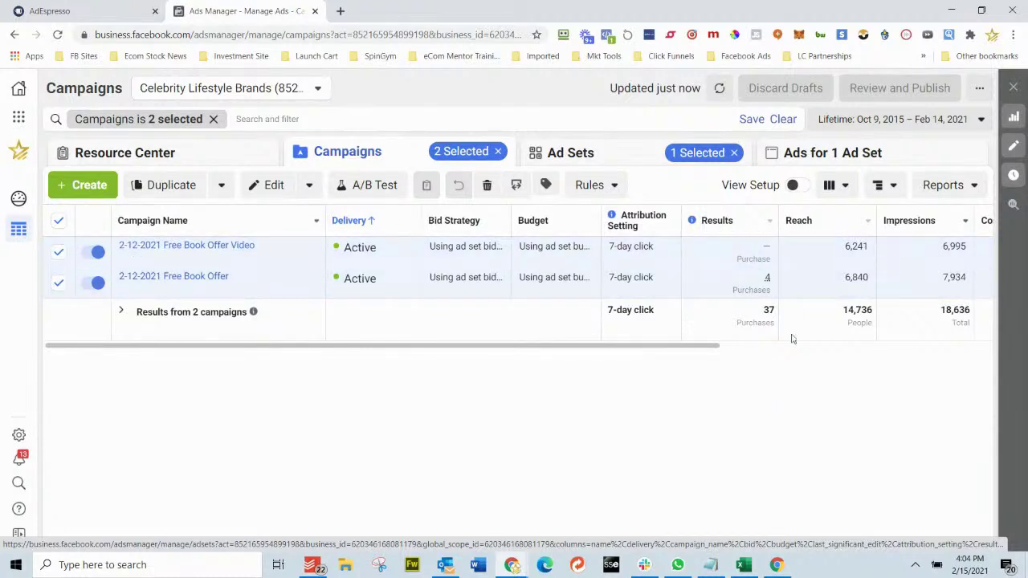
left_click(845, 185)
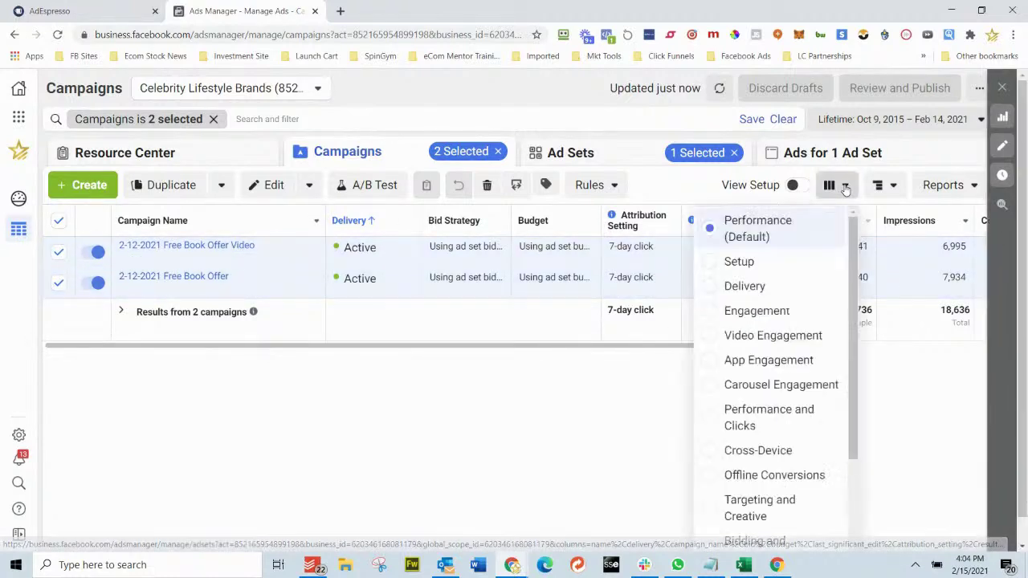
left_click_drag(855, 409, 879, 482)
left_click(802, 472)
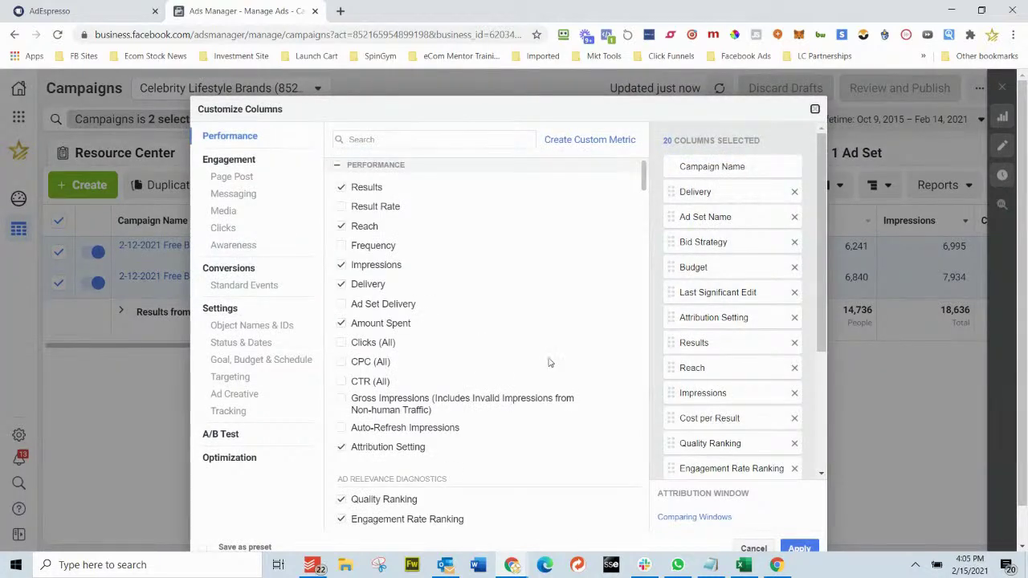
Step: Examine the available metrics and the selected columns, and close the column customization without applying anything
scroll(415, 344, "down", 5)
scroll(712, 291, "down", 3)
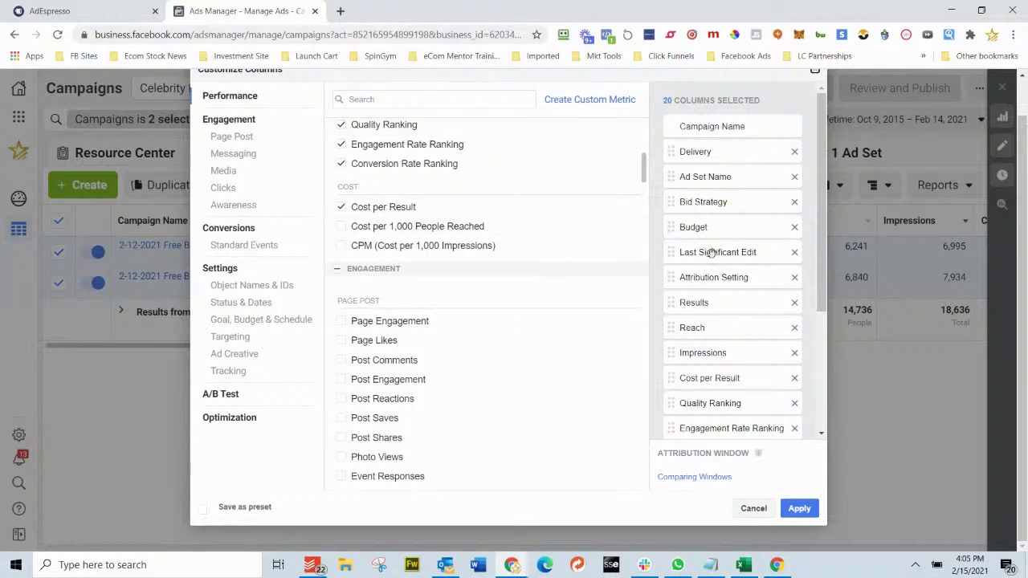
left_click_drag(822, 241, 769, 292)
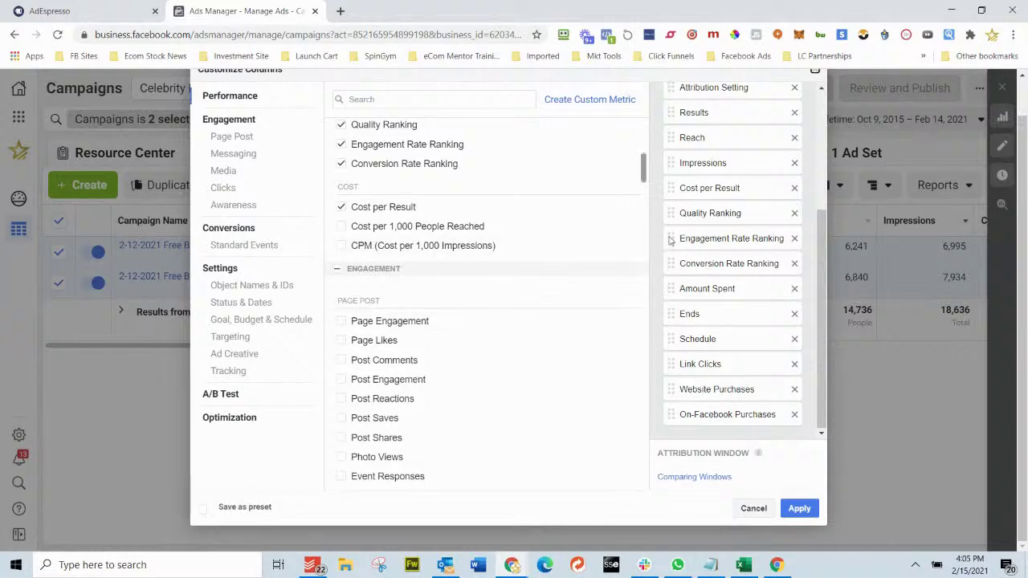
left_click_drag(821, 347, 827, 132)
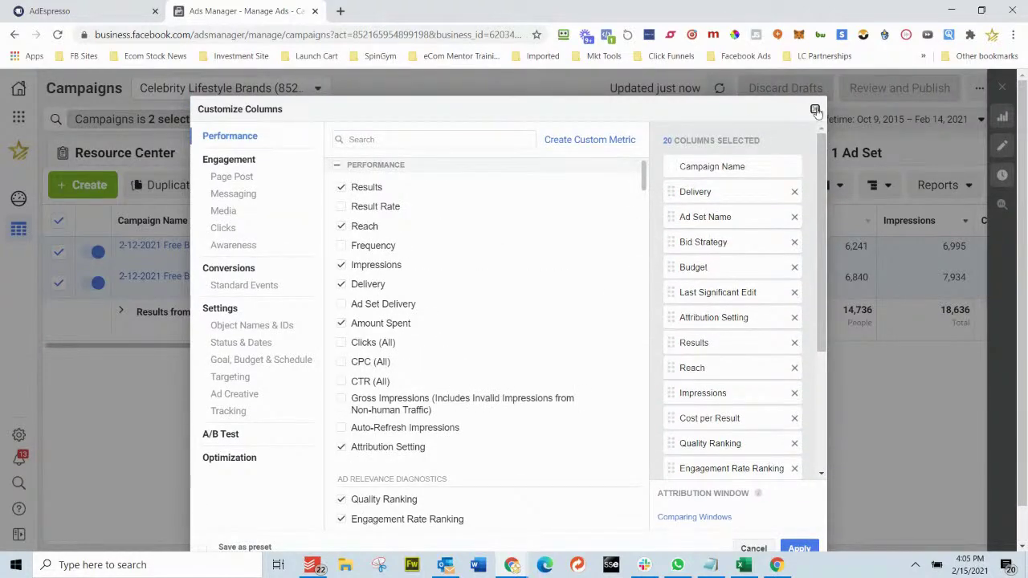
left_click(814, 108)
left_click_drag(574, 347, 739, 348)
Step: Return to the AdEspresso campaign dashboard and highlight the budget amount in the campaign details
left_click(94, 17)
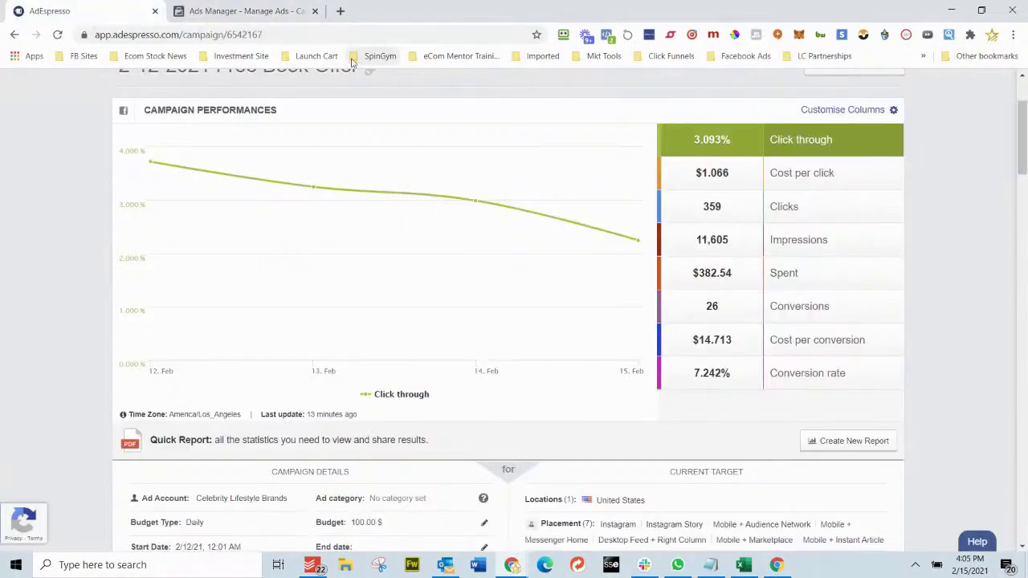
scroll(752, 286, "down", 3)
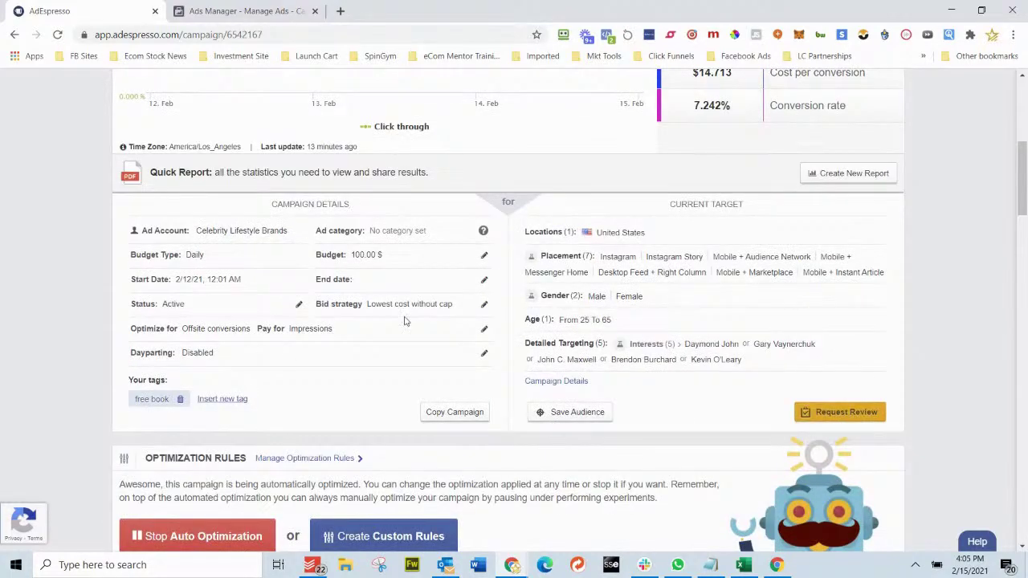
left_click_drag(391, 256, 351, 253)
Step: Compare the Interests top factor by highlighting the cost per conversion for Kevin O'Leary and for Brendon Burchard
scroll(678, 322, "down", 3)
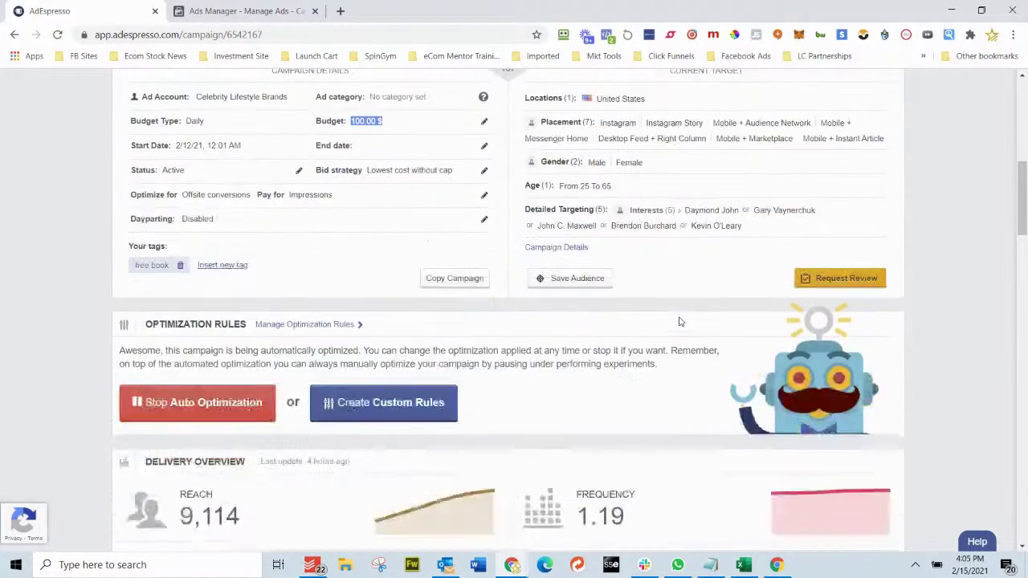
scroll(678, 322, "down", 2)
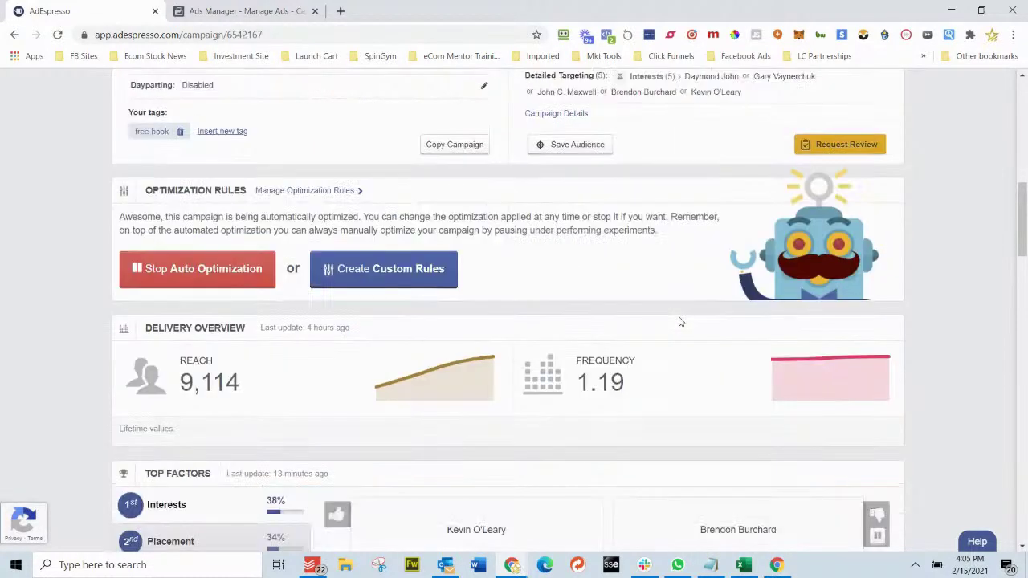
scroll(679, 321, "down", 2)
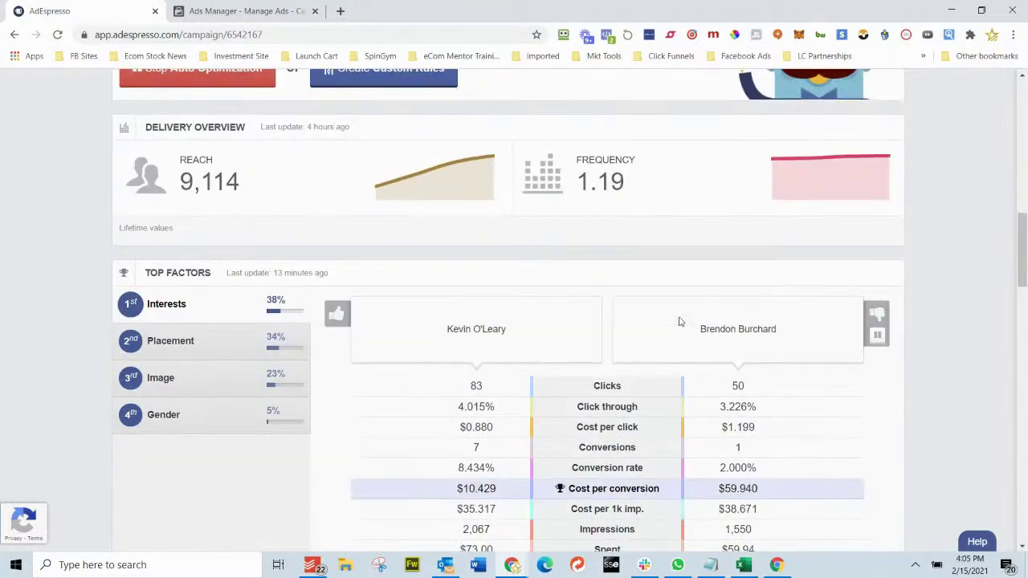
scroll(679, 322, "down", 2)
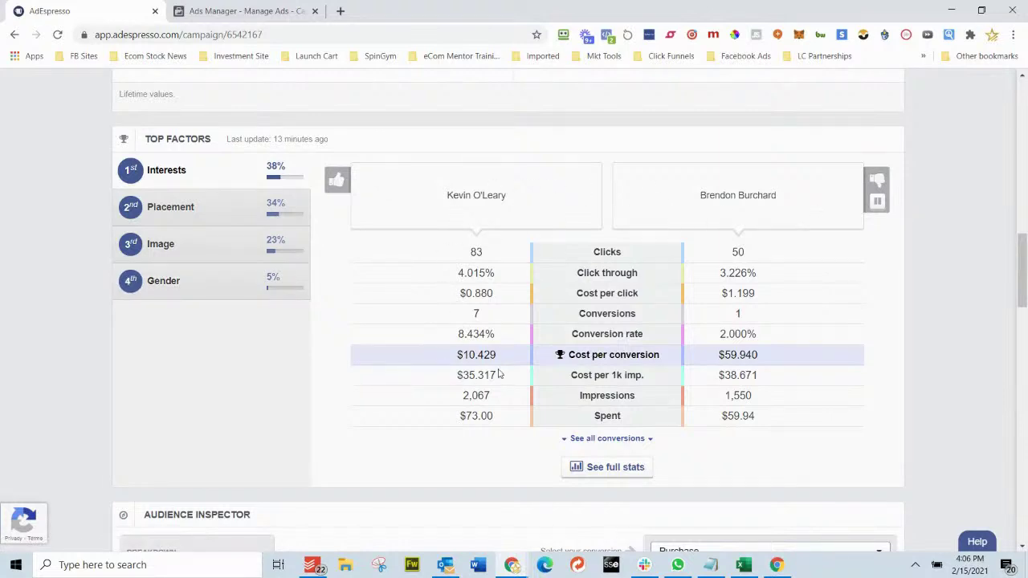
left_click_drag(506, 358, 460, 359)
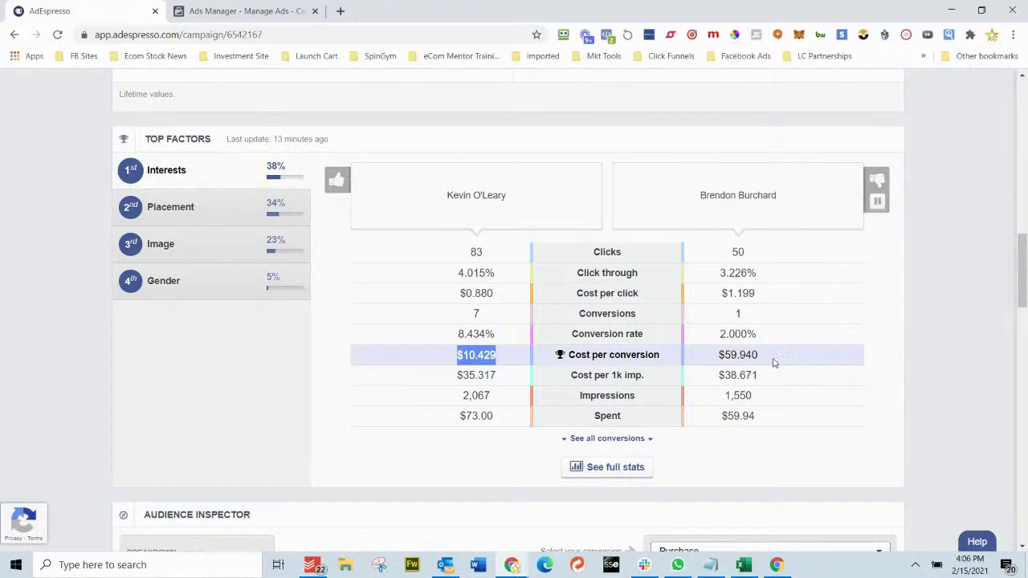
left_click_drag(775, 359, 720, 352)
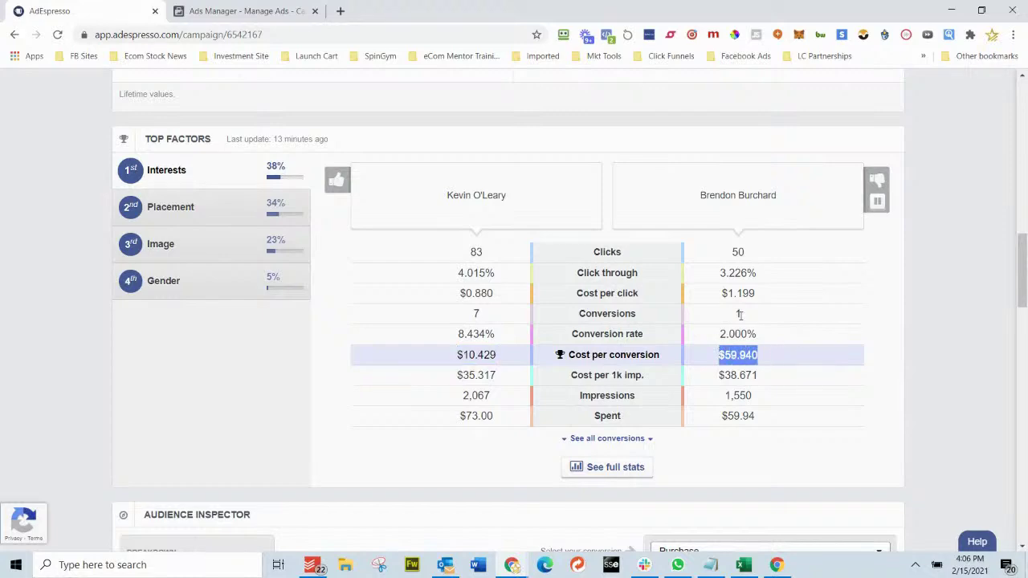
Step: Add the Cost per conversion metric to the campaign performance chart
scroll(964, 321, "up", 10)
scroll(956, 322, "down", 3)
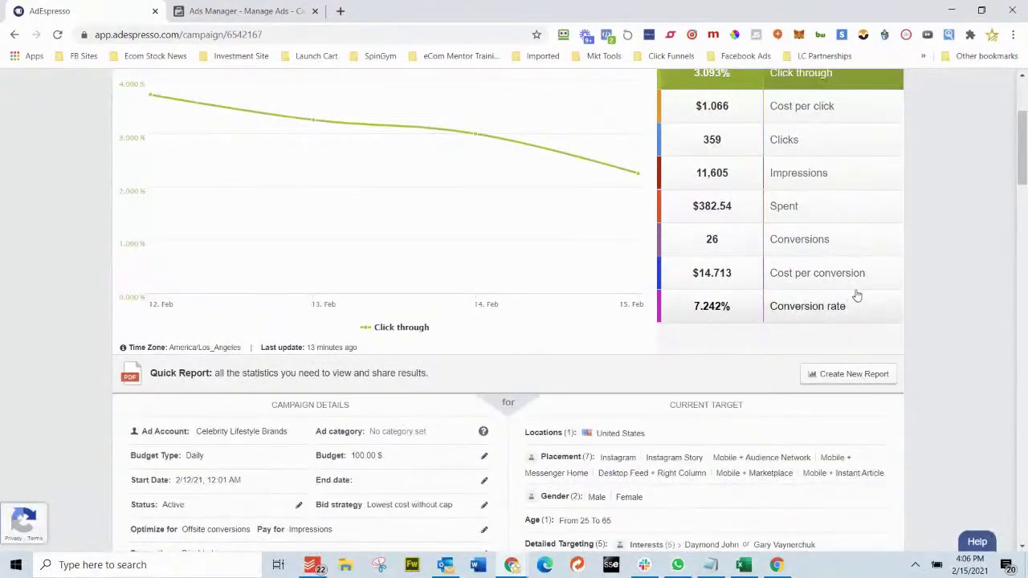
left_click_drag(870, 277, 712, 276)
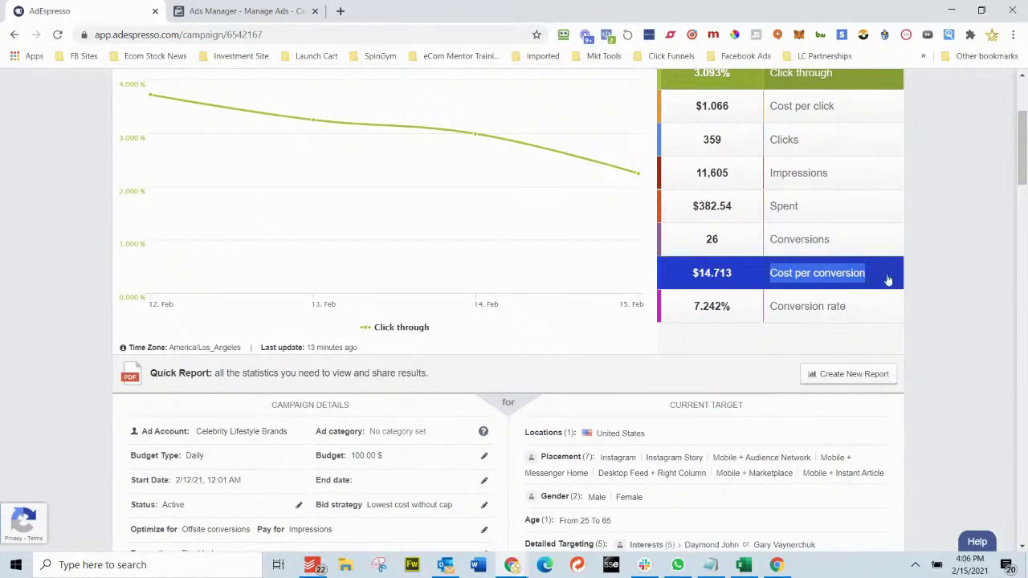
scroll(945, 275, "down", 1)
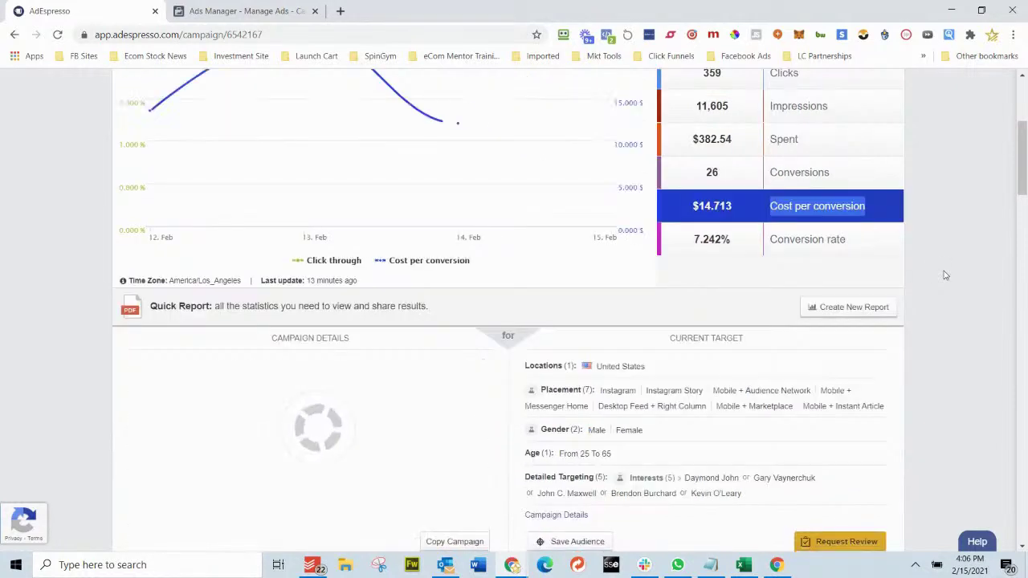
left_click(969, 278)
Step: Show the Placement comparison in the campaign's top factors
scroll(970, 278, "down", 5)
scroll(970, 278, "down", 6)
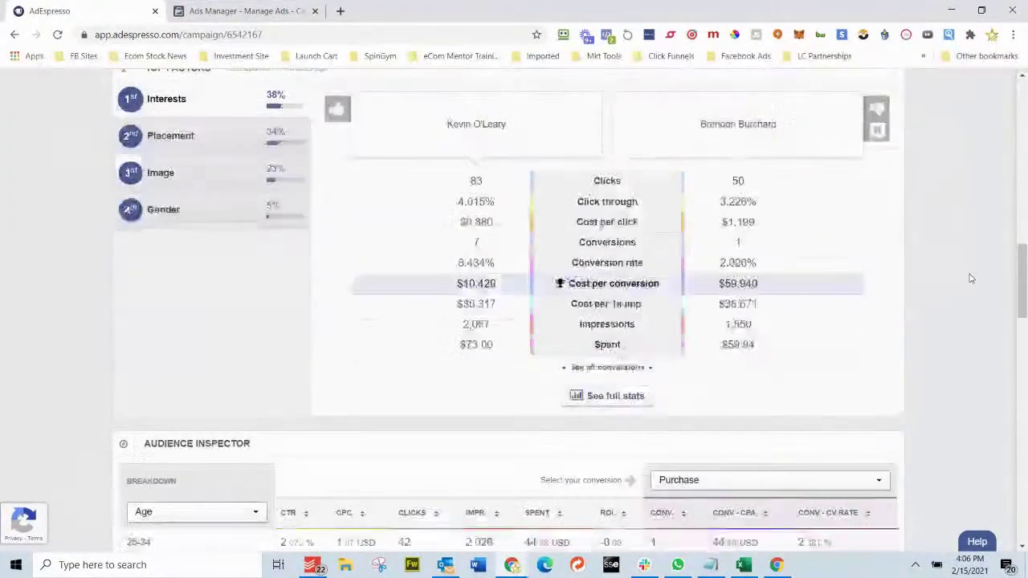
left_click(207, 138)
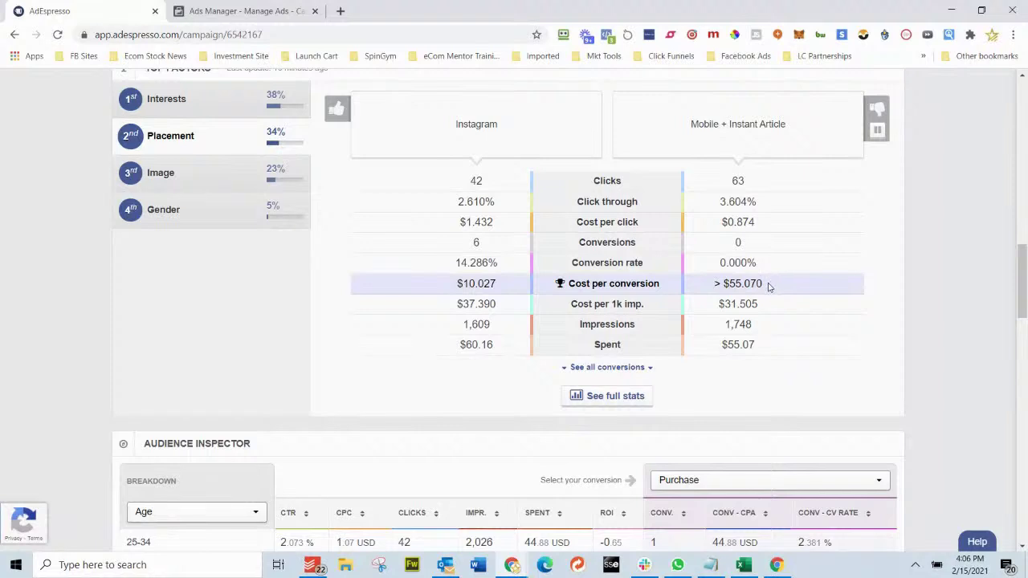
Step: Highlight the Mobile + Instant Article conversions, and compare the two images' conversions, spend and clicks in the Image top factor
left_click_drag(757, 238, 719, 238)
left_click(230, 179)
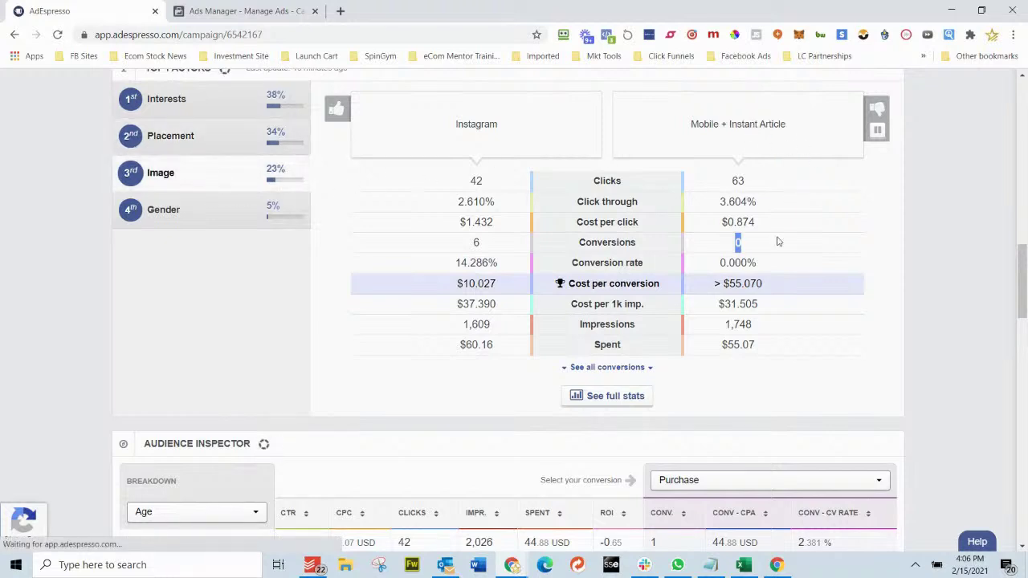
scroll(986, 300, "up", 1)
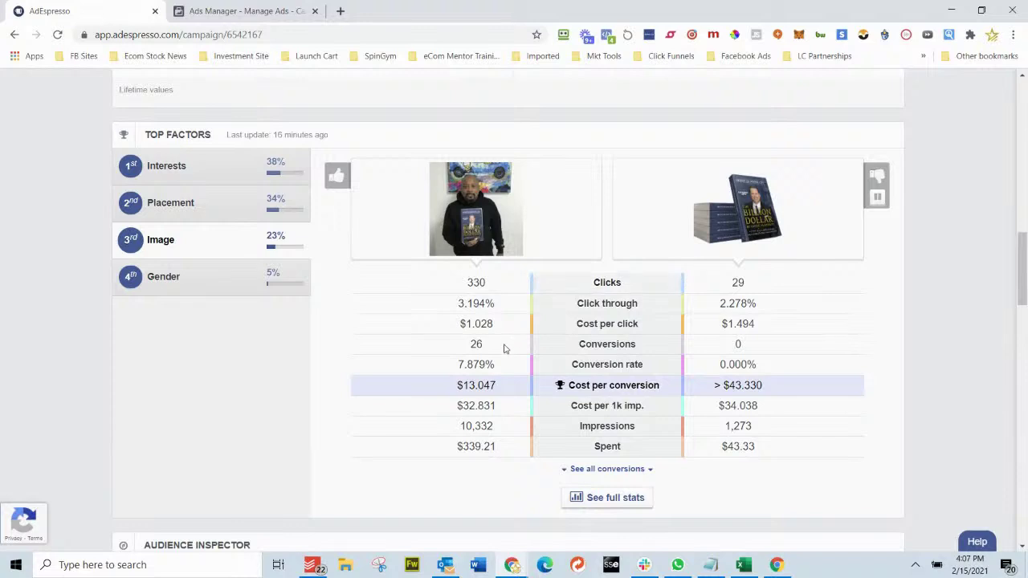
double_click(475, 344)
double_click(739, 344)
left_click_drag(763, 446, 726, 444)
left_click_drag(498, 447, 455, 448)
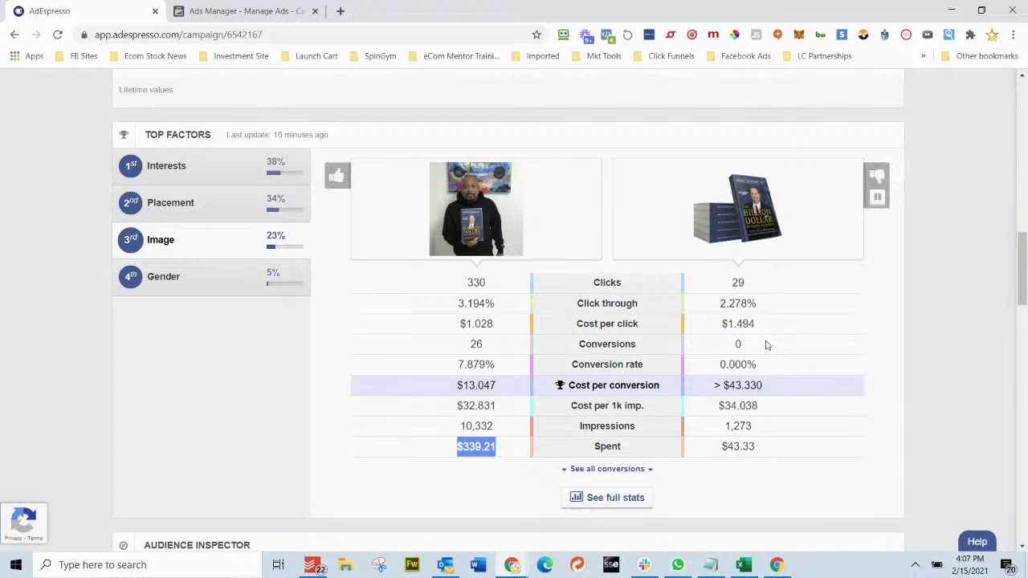
double_click(739, 283)
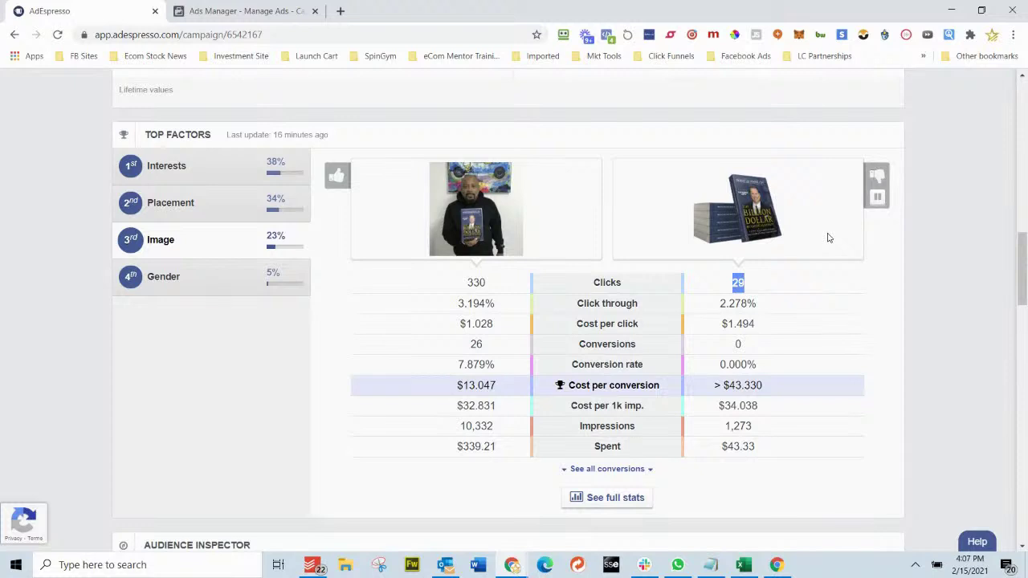
double_click(478, 283)
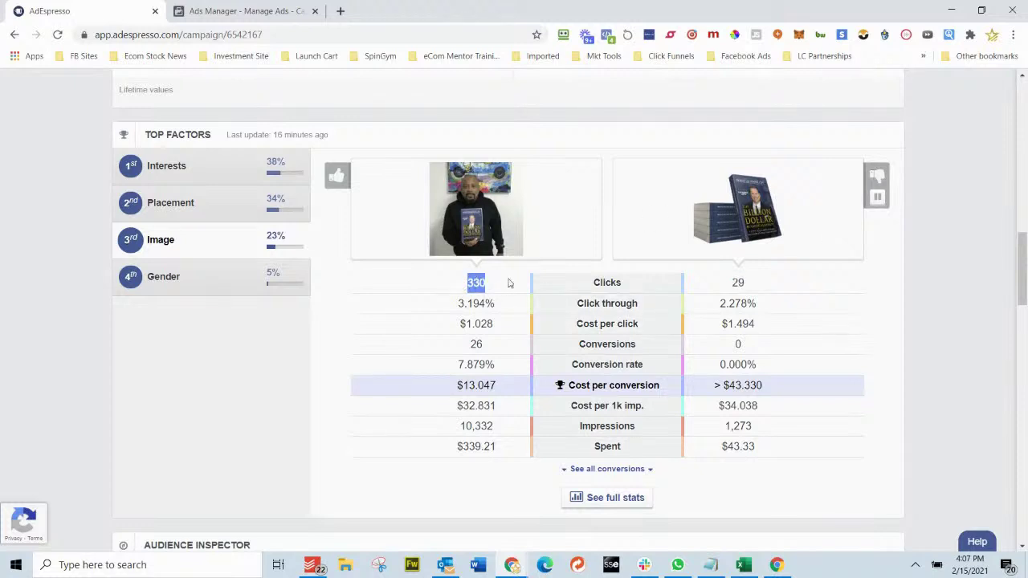
Step: Compare male and female results in the Gender top factor by highlighting their clicks and amounts spent
left_click(203, 278)
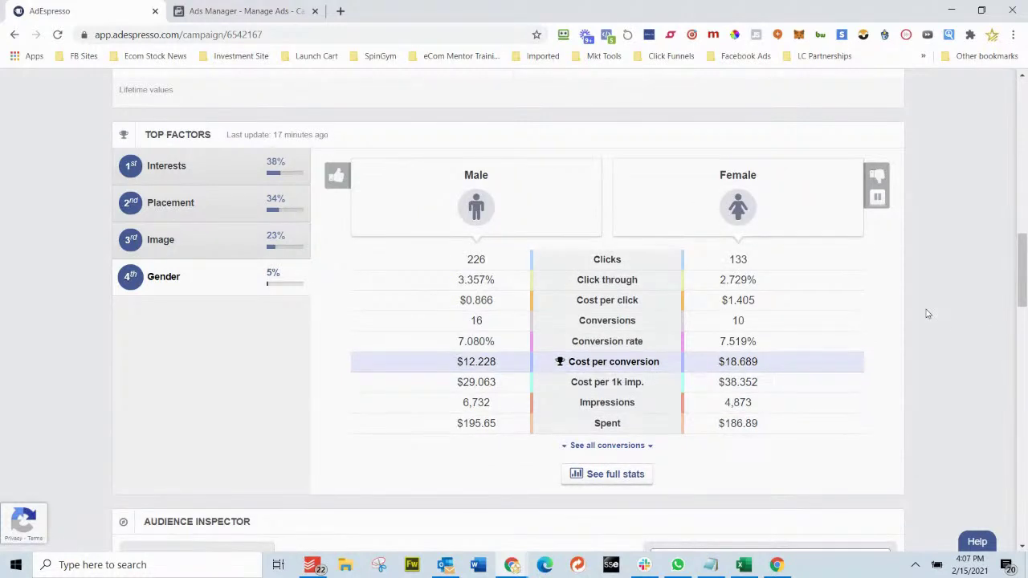
double_click(474, 262)
double_click(738, 261)
left_click_drag(776, 427, 717, 425)
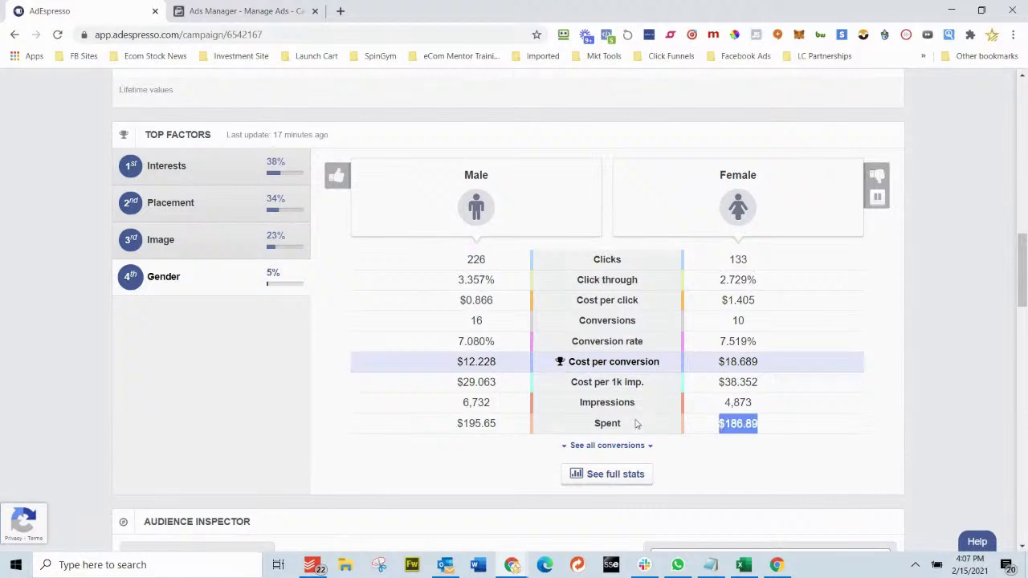
left_click_drag(500, 427, 436, 427)
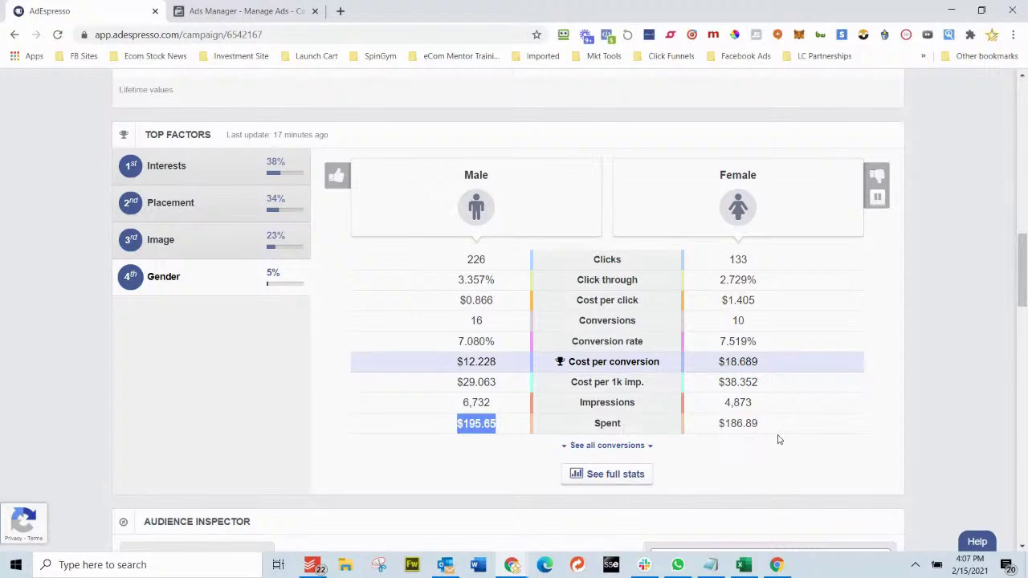
Step: Highlight the cost per 1k impressions for females and for males in the Gender comparison
left_click(767, 388)
left_click_drag(765, 388, 721, 392)
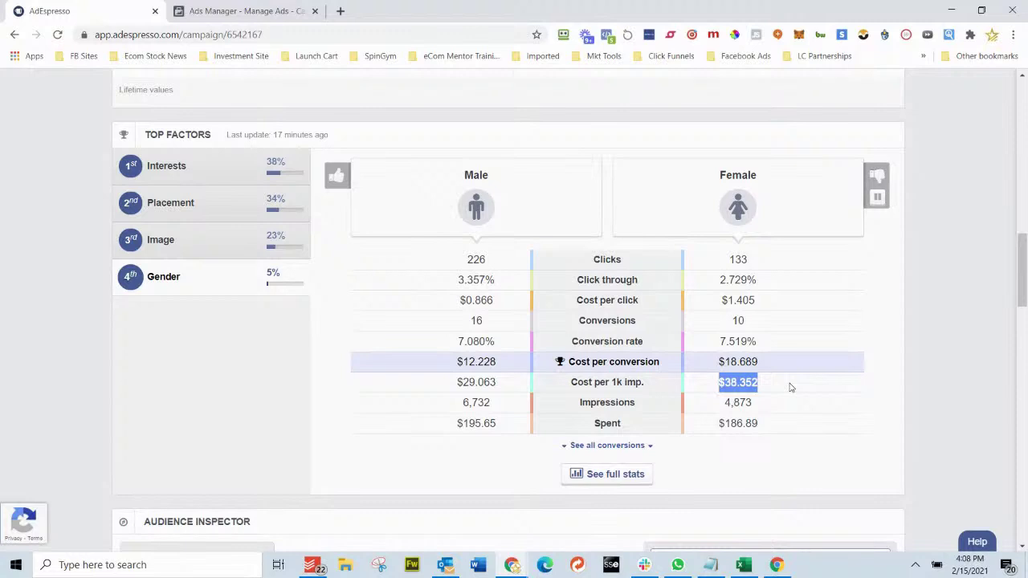
left_click_drag(506, 384, 442, 386)
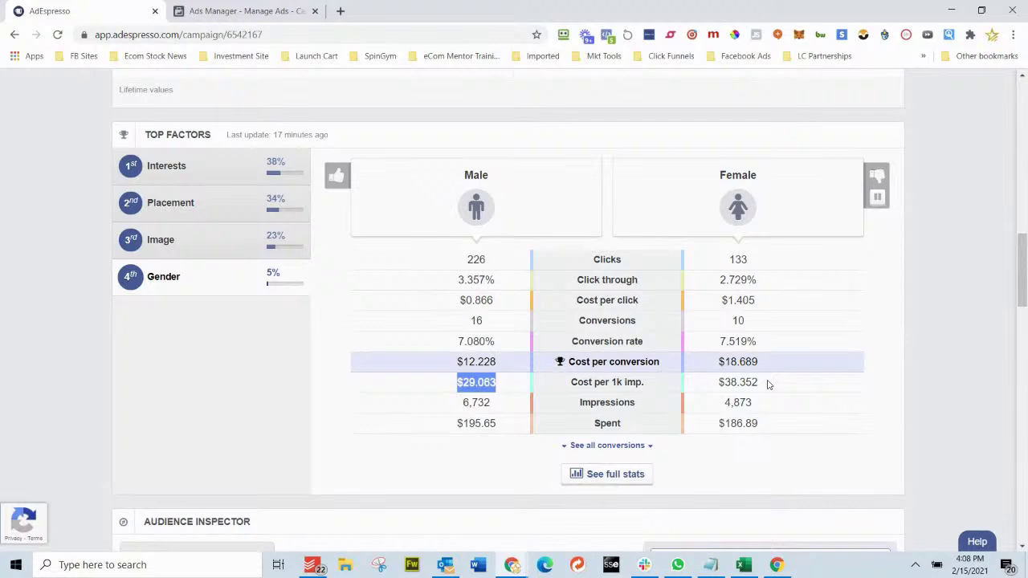
left_click(935, 408)
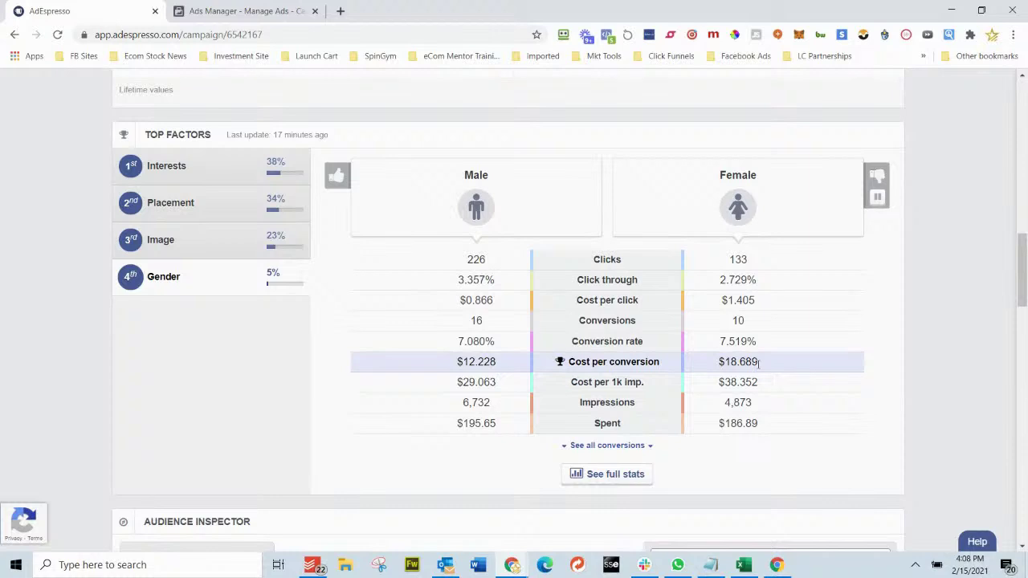
Step: Highlight the Conversion rate row and the female and male cost per click values in the Gender comparison
left_click_drag(760, 340, 447, 344)
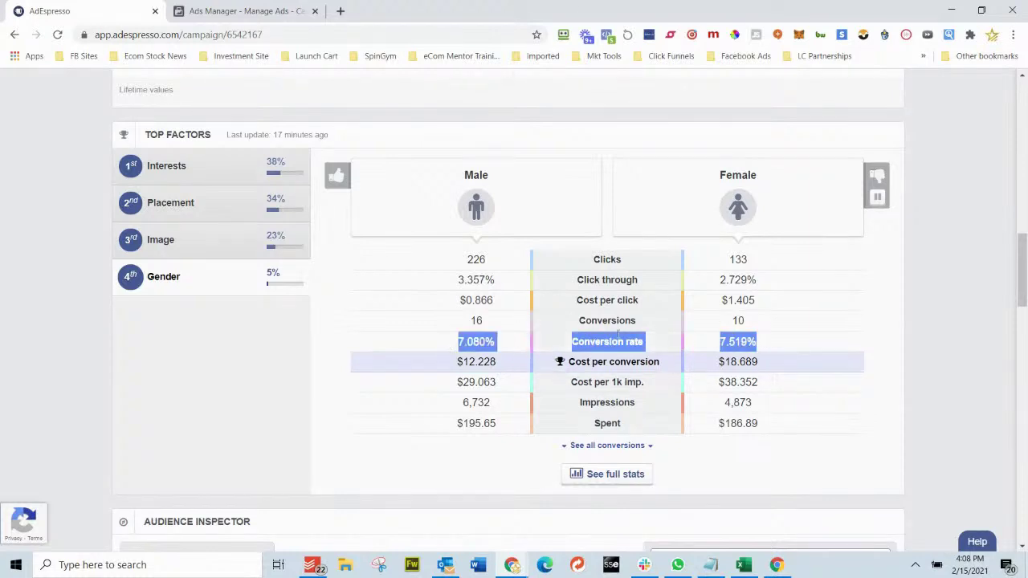
left_click(791, 353)
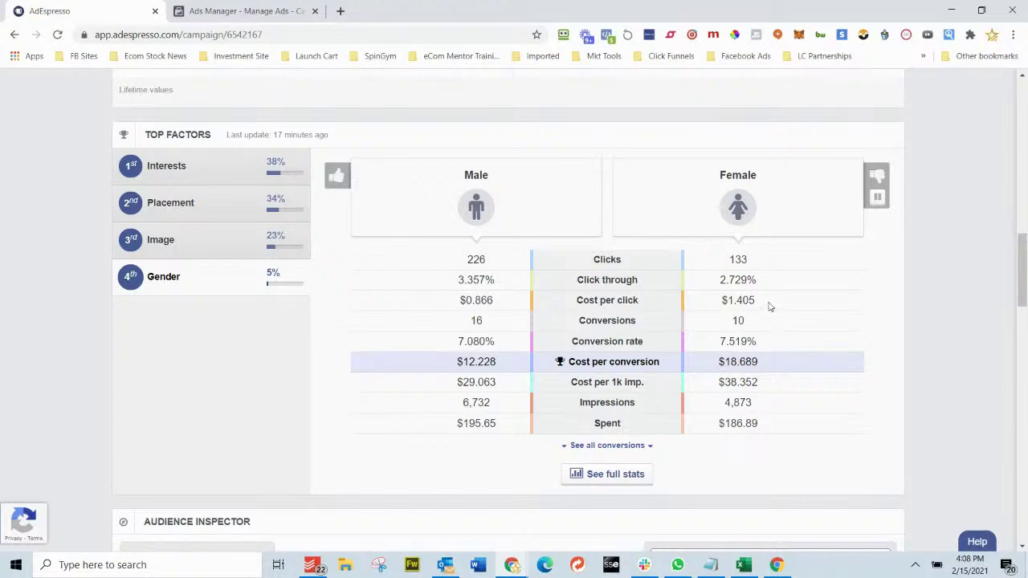
left_click_drag(769, 305, 716, 309)
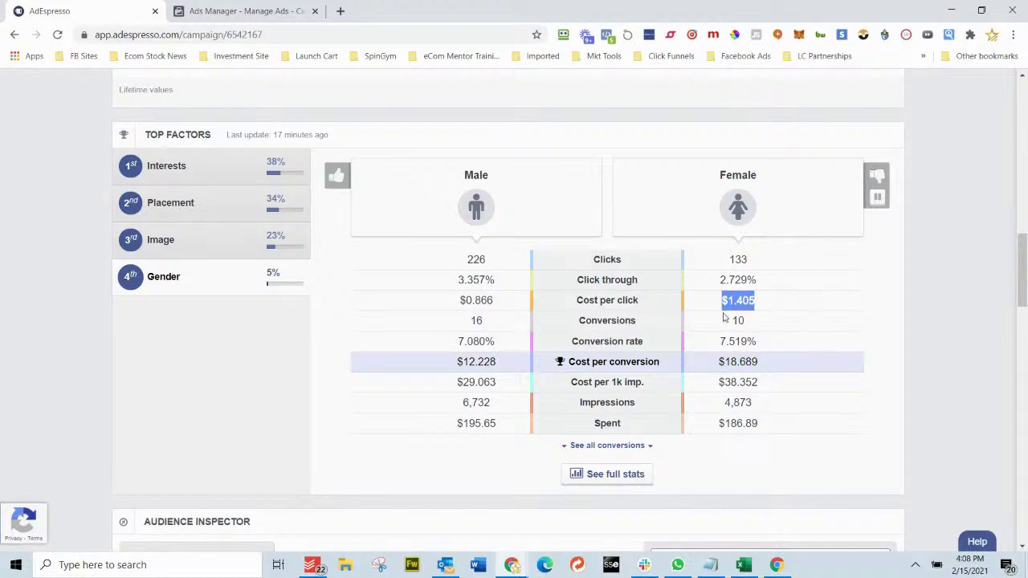
left_click_drag(507, 302, 459, 302)
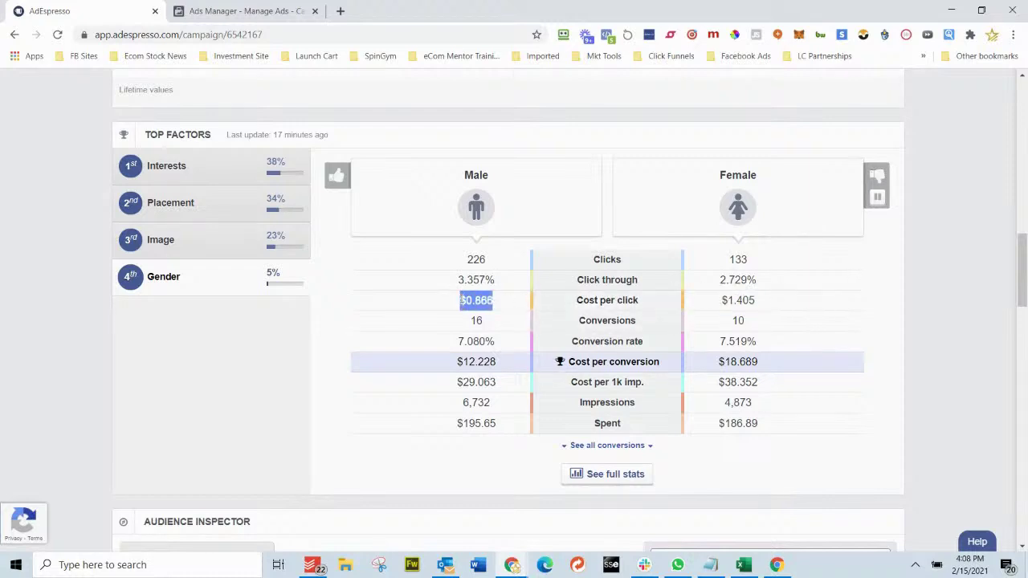
left_click(511, 363)
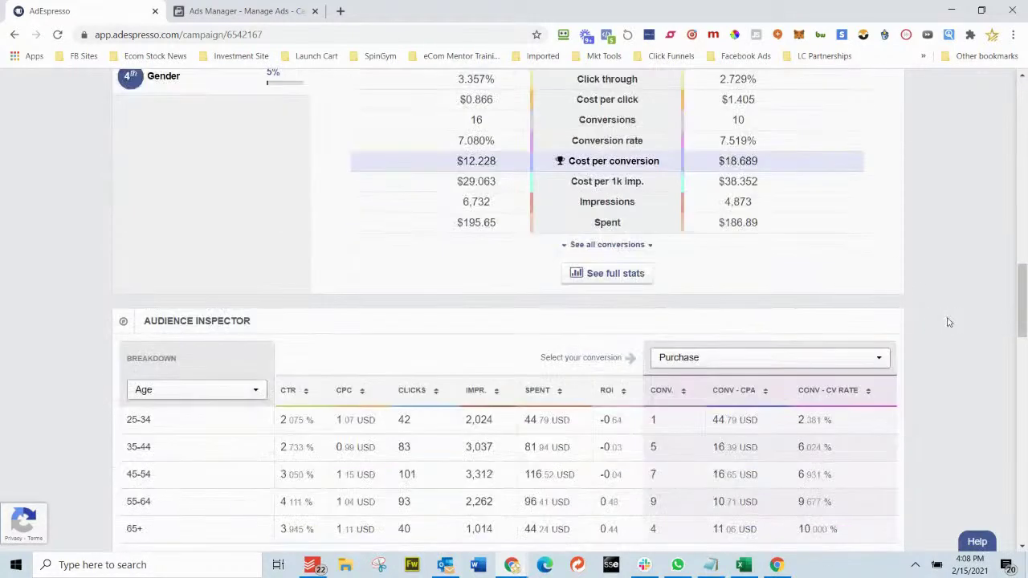
Step: Examine the Audience Inspector's age breakdown, highlighting the conversions and cost per acquisition of the 25-34 age group
scroll(949, 322, "down", 3)
scroll(948, 322, "down", 3)
scroll(949, 322, "up", 10)
scroll(949, 322, "down", 5)
scroll(949, 322, "down", 5)
scroll(945, 321, "up", 1)
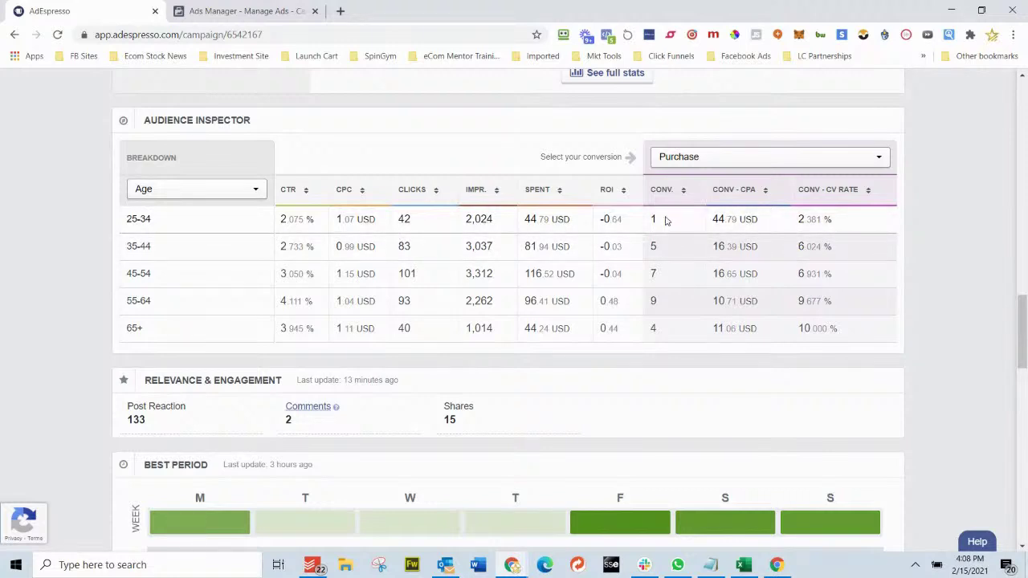
double_click(653, 219)
left_click_drag(158, 251, 108, 255)
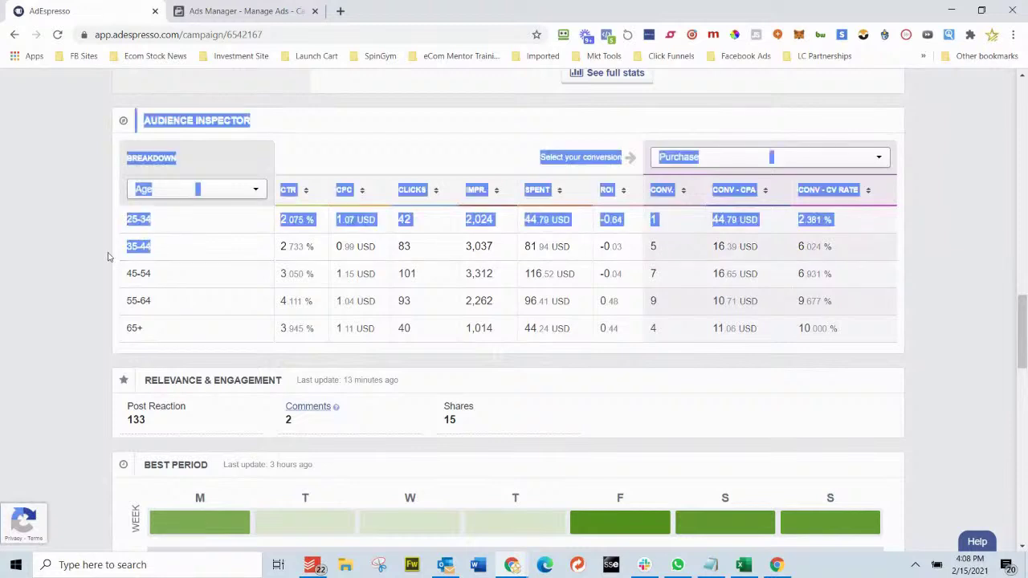
left_click(164, 256)
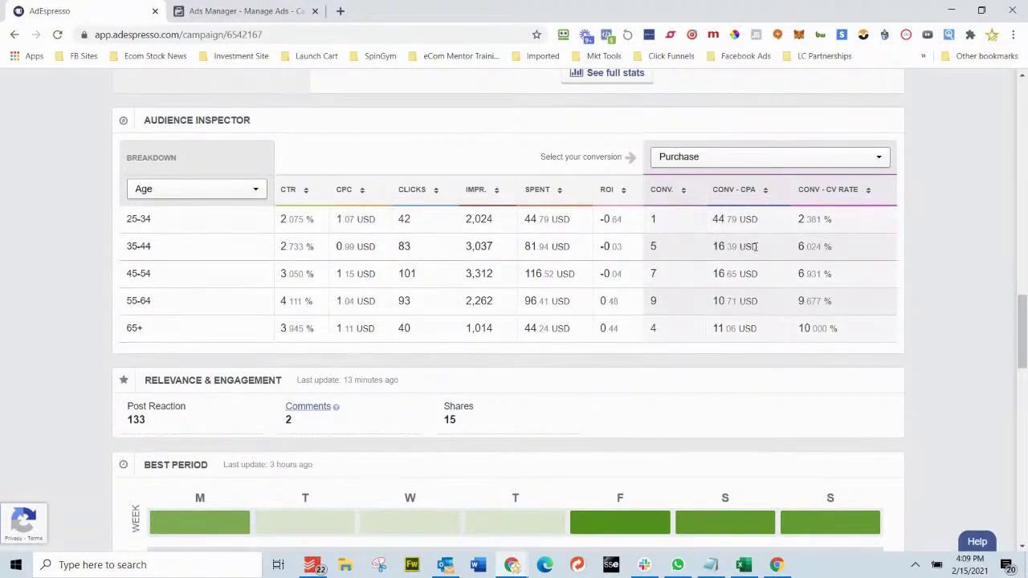
left_click_drag(766, 221, 711, 227)
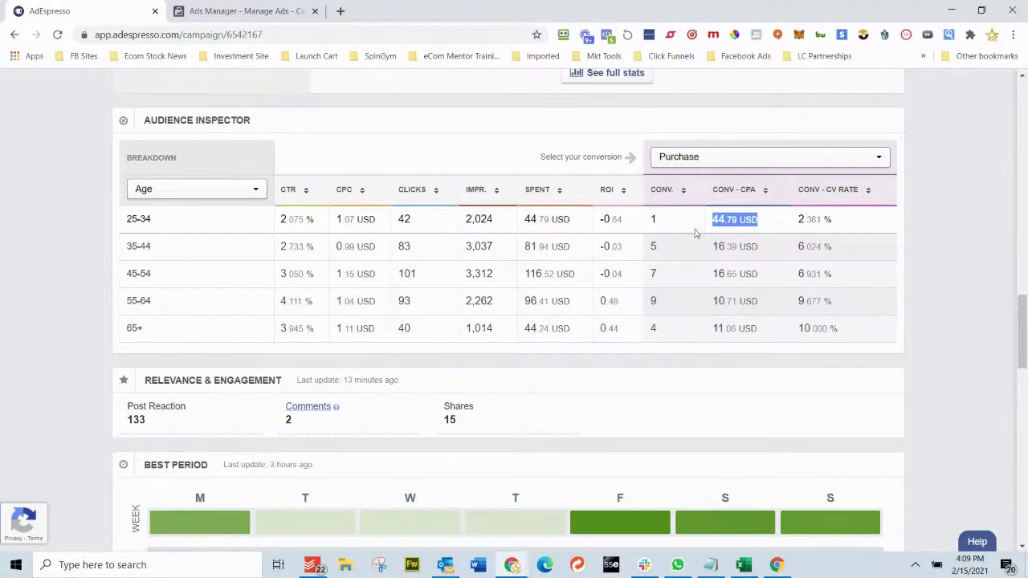
Step: Open the campaign ad's comments from Relevance & Engagement for moderation on Facebook
scroll(728, 231, "down", 3)
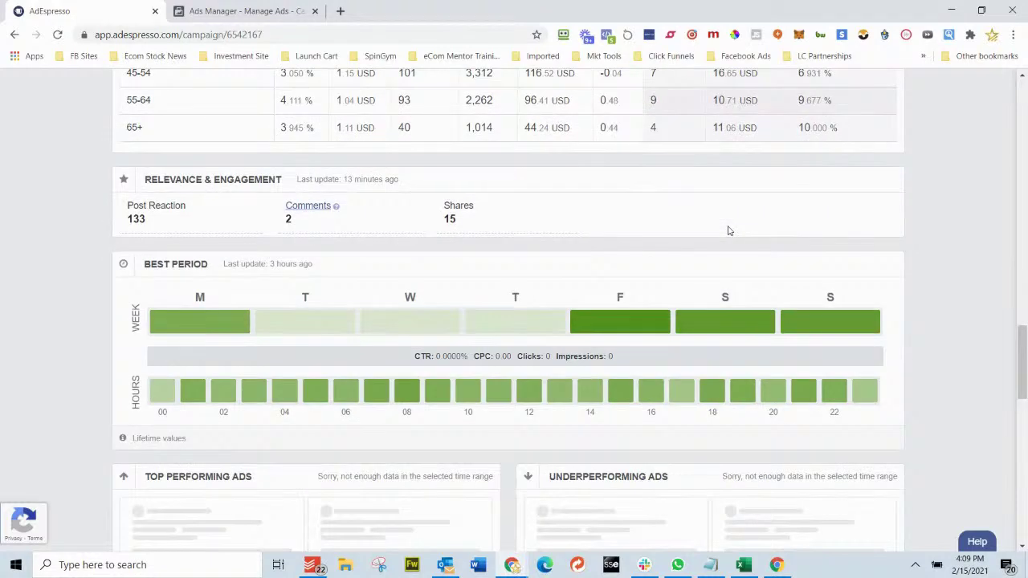
left_click(303, 206)
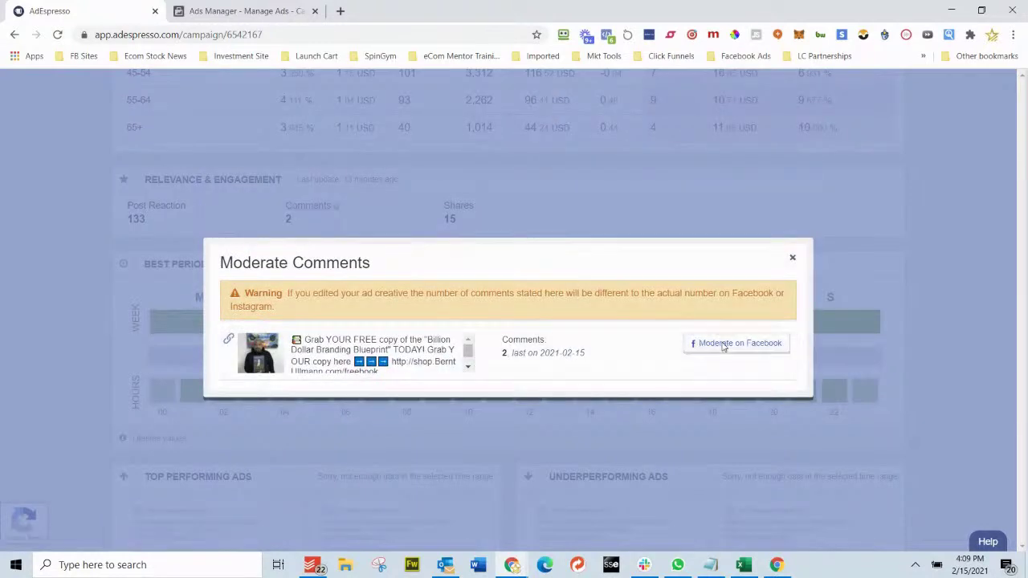
left_click(723, 346)
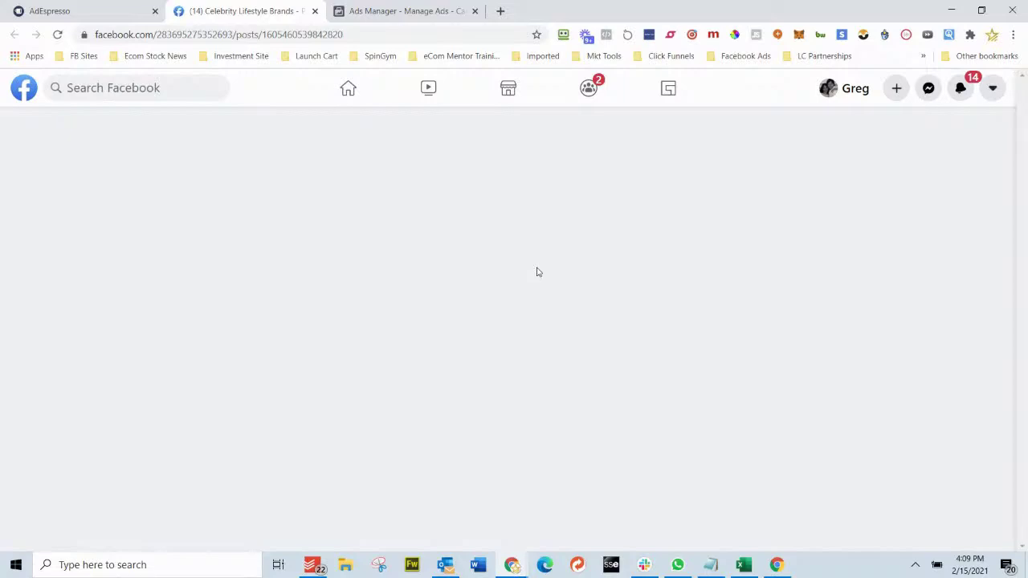
Step: Review the free book ad post and its comments on Facebook, closing the post and the Moderate Comments dialog when finished
scroll(605, 297, "down", 1)
scroll(605, 297, "up", 1)
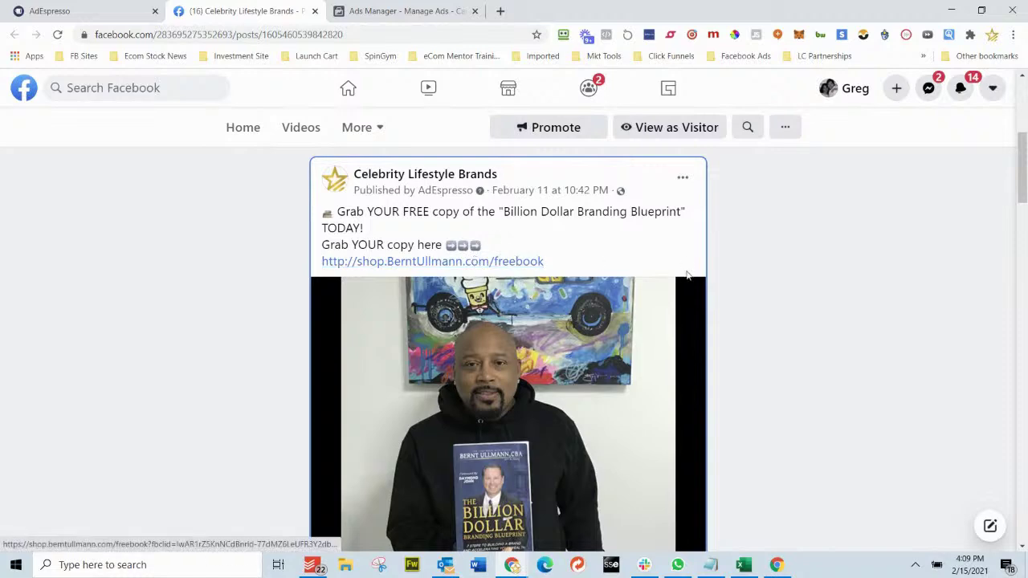
scroll(696, 281, "down", 3)
scroll(659, 367, "down", 2)
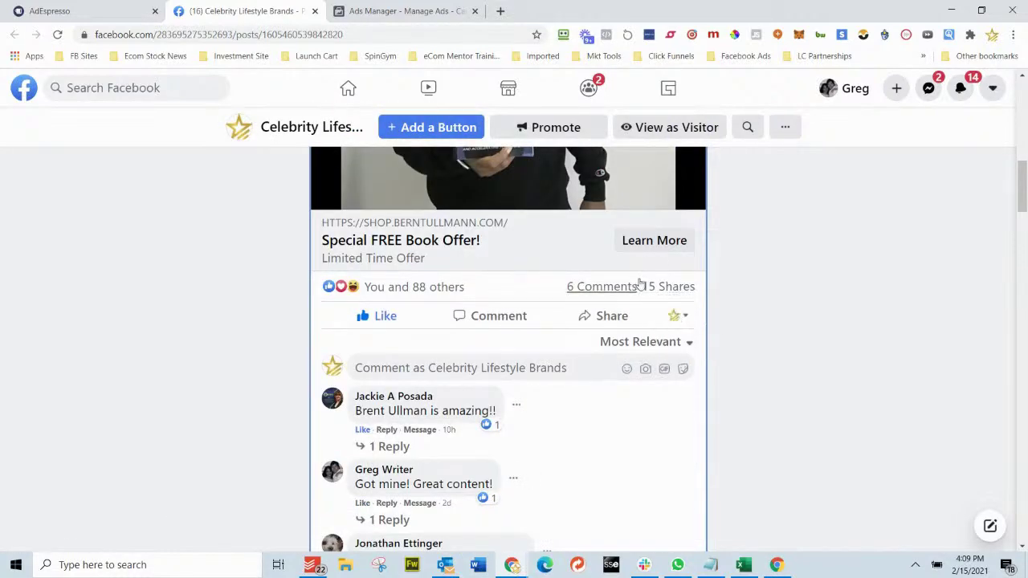
scroll(581, 391, "down", 2)
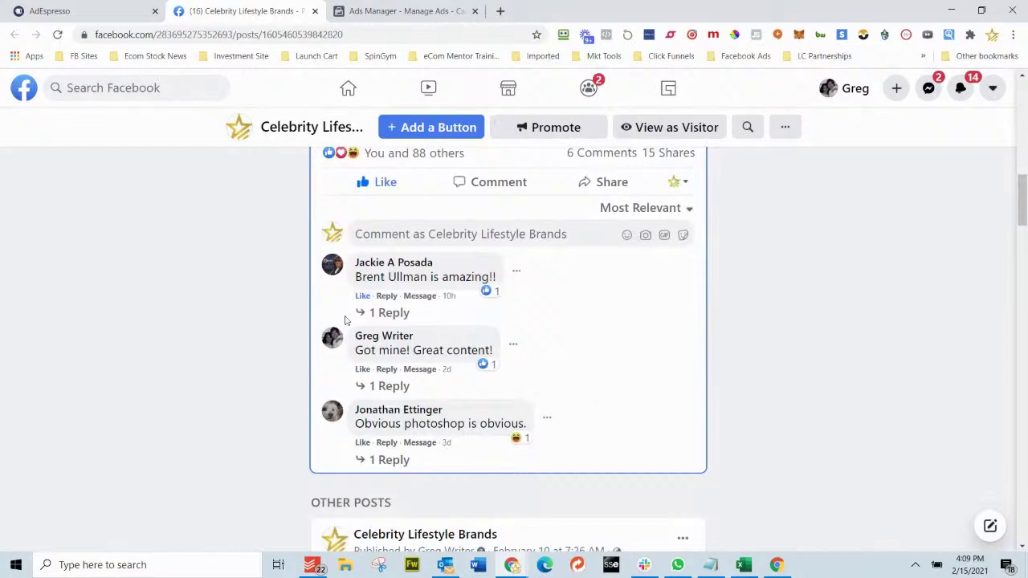
scroll(452, 344, "up", 5)
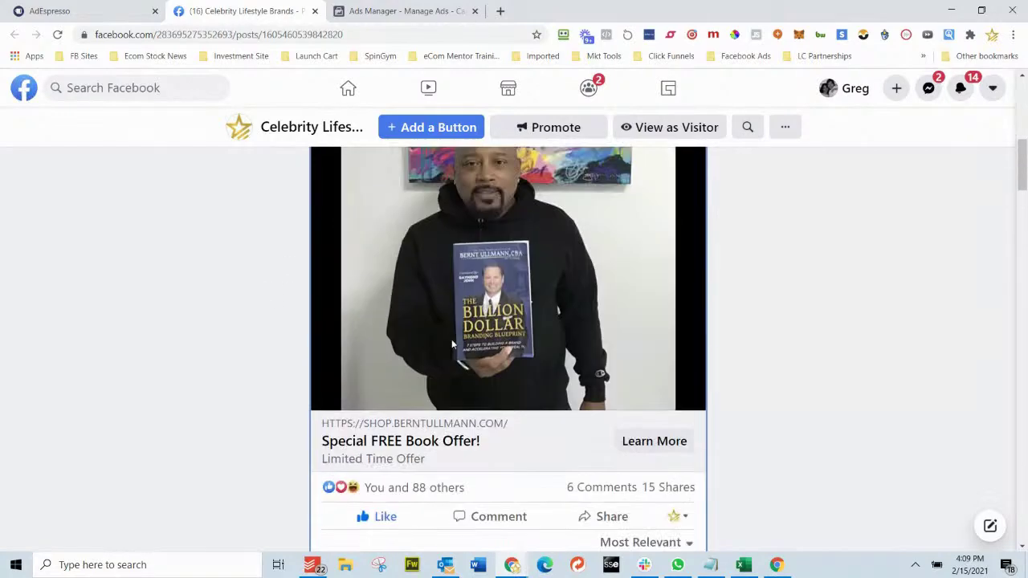
scroll(471, 319, "down", 5)
scroll(466, 321, "up", 5)
left_click(313, 10)
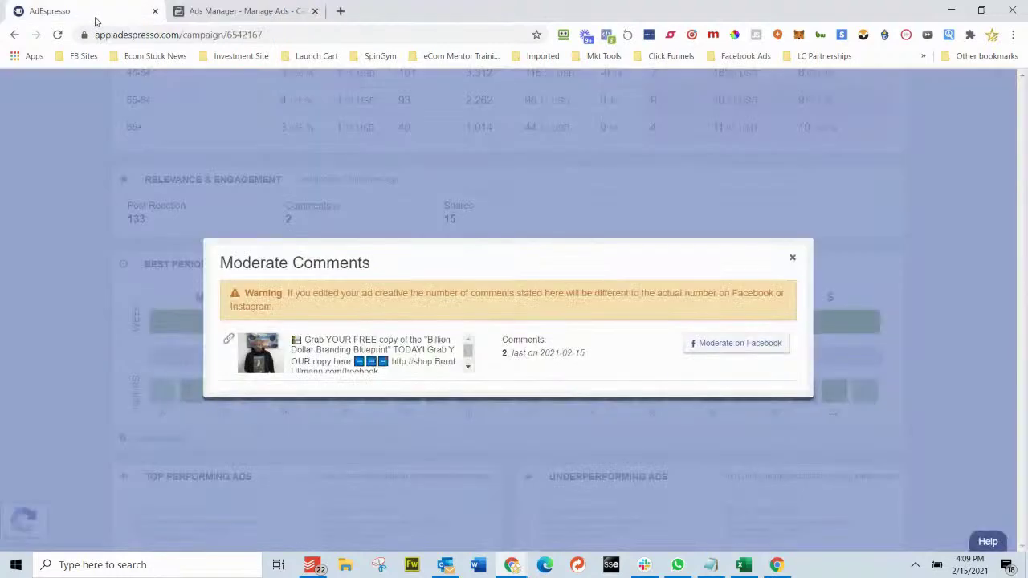
left_click(793, 259)
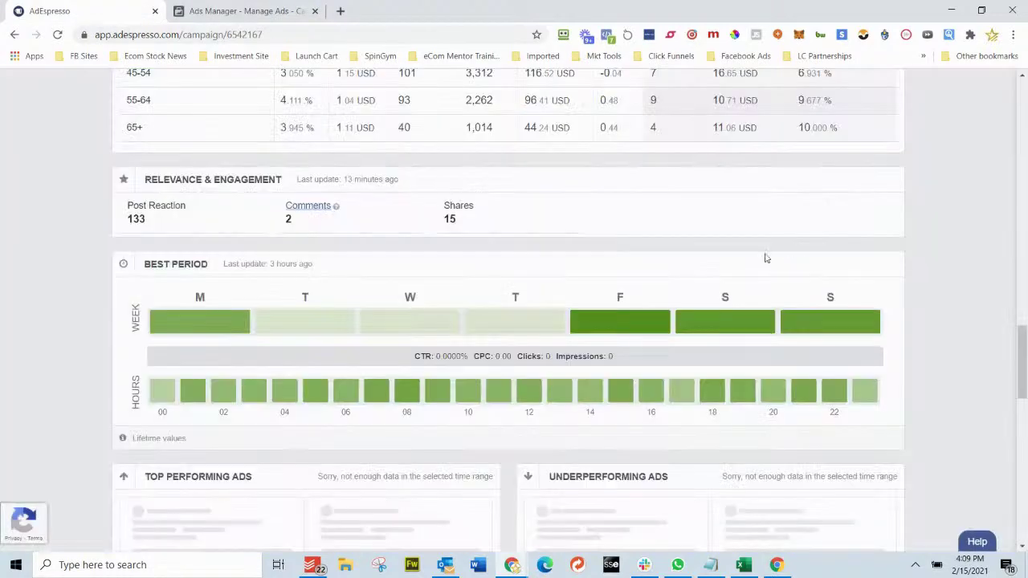
Step: Examine the remaining campaign dashboard sections, from Best Period and the performing ads to Goals Performance and the delivery overview
scroll(498, 289, "down", 3)
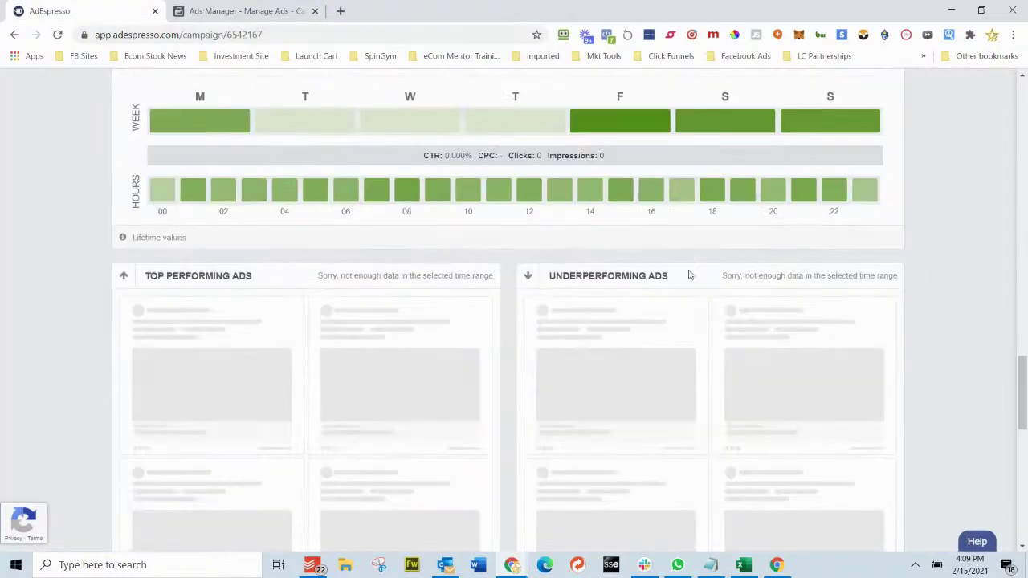
scroll(528, 294, "down", 4)
scroll(724, 320, "down", 6)
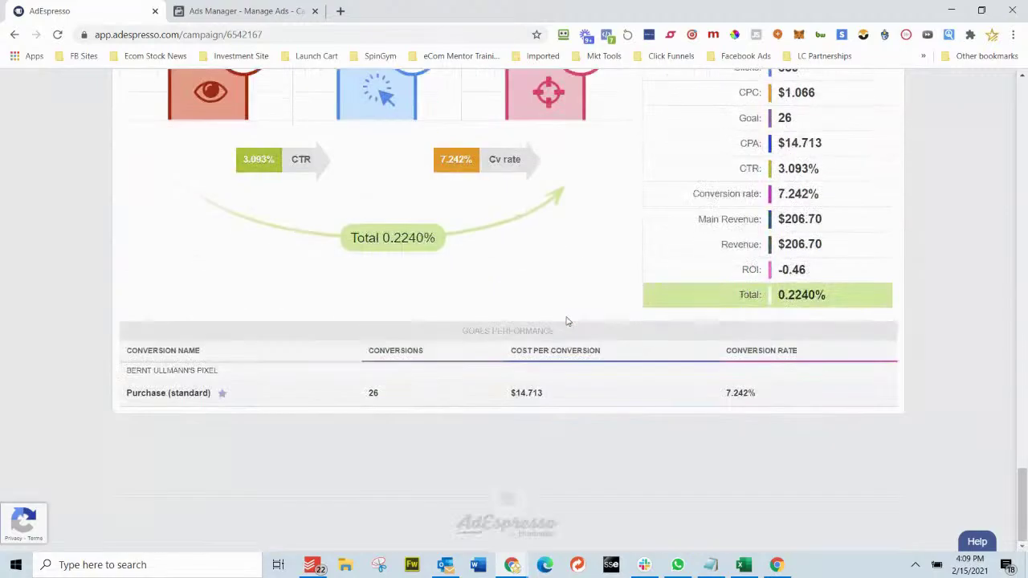
scroll(566, 321, "up", 20)
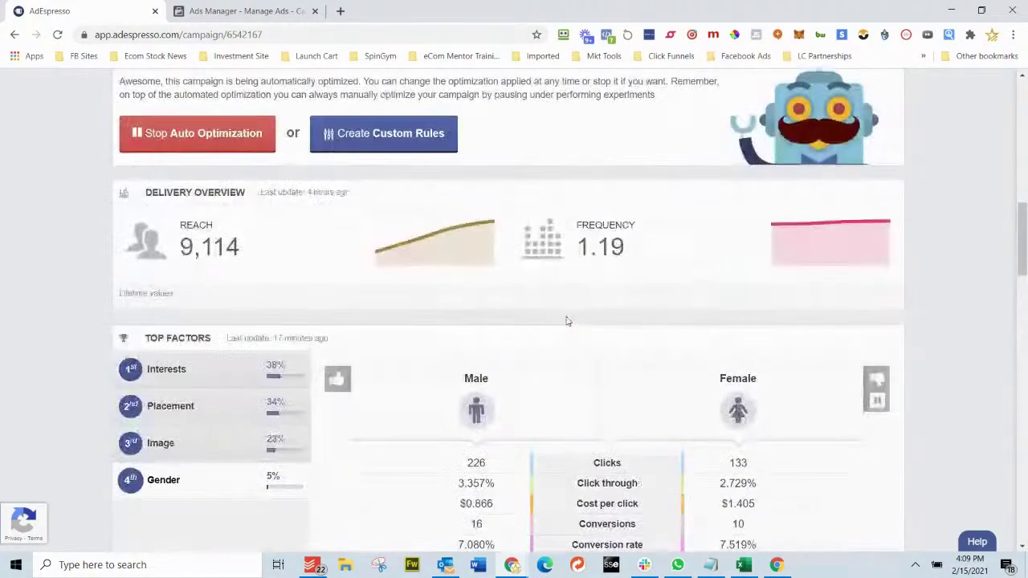
scroll(567, 320, "down", 3)
scroll(566, 322, "down", 12)
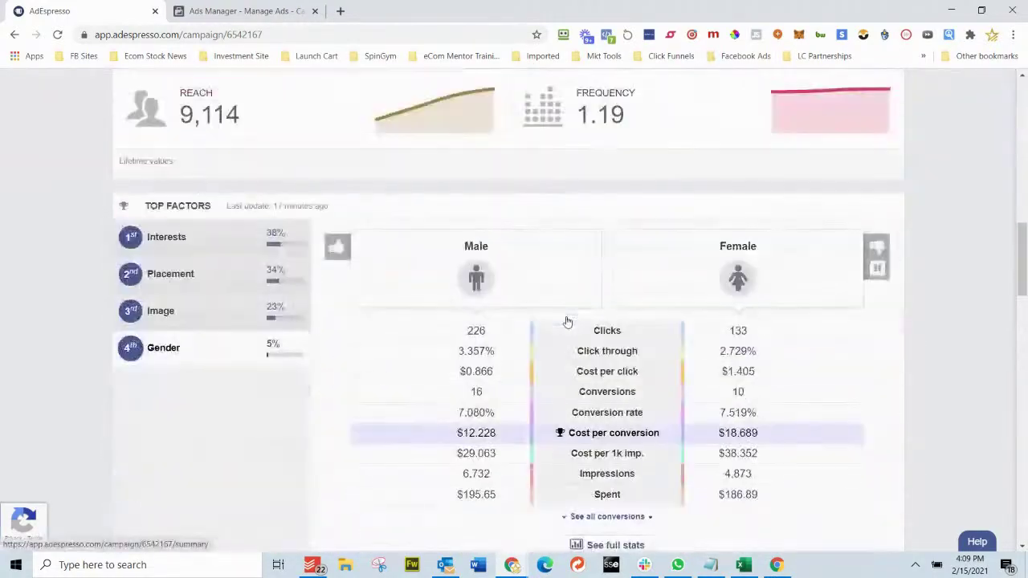
scroll(567, 321, "up", 13)
scroll(566, 321, "up", 4)
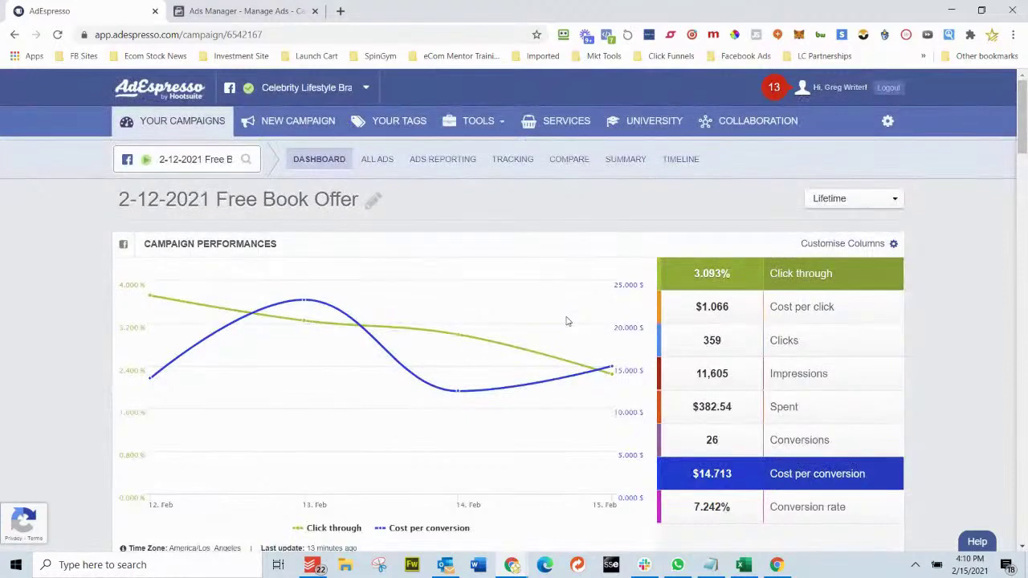
Step: Open the Ads Reporting page for the 2-12-2021 Free Book Offer campaign
left_click(442, 160)
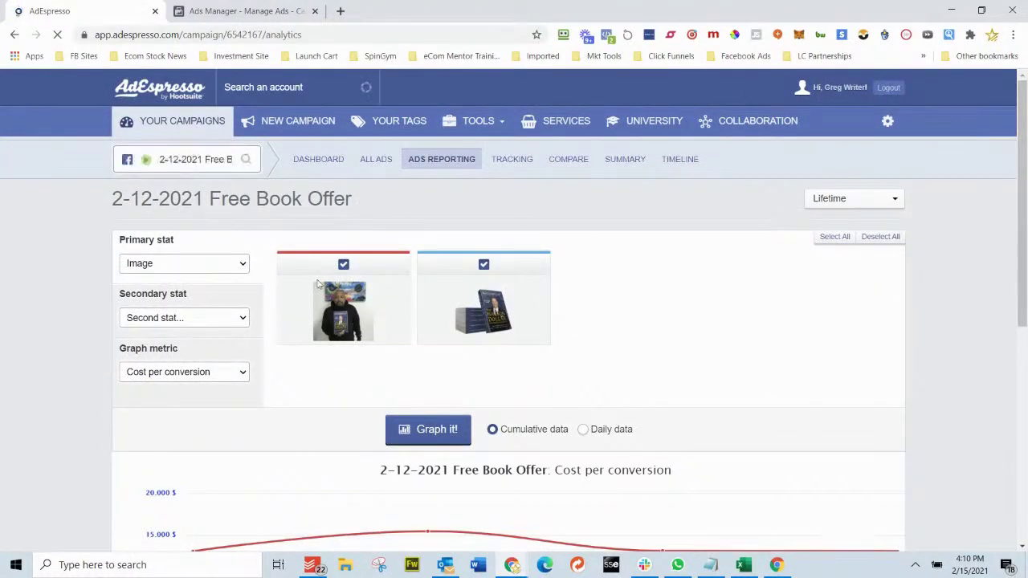
Step: Graph the campaign's cost per conversion with Image as the primary stat and view the results table for each image
left_click(243, 269)
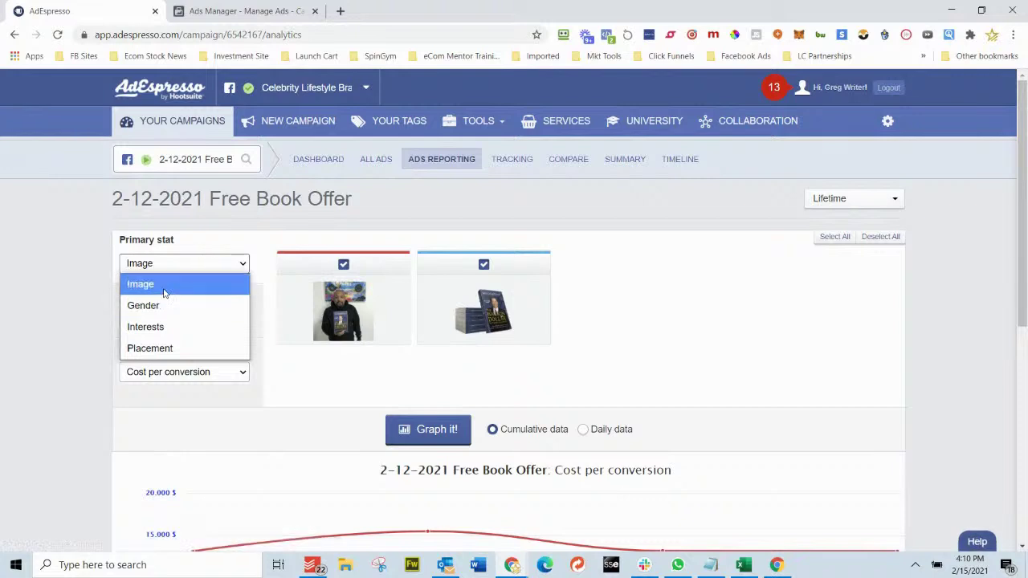
left_click(169, 283)
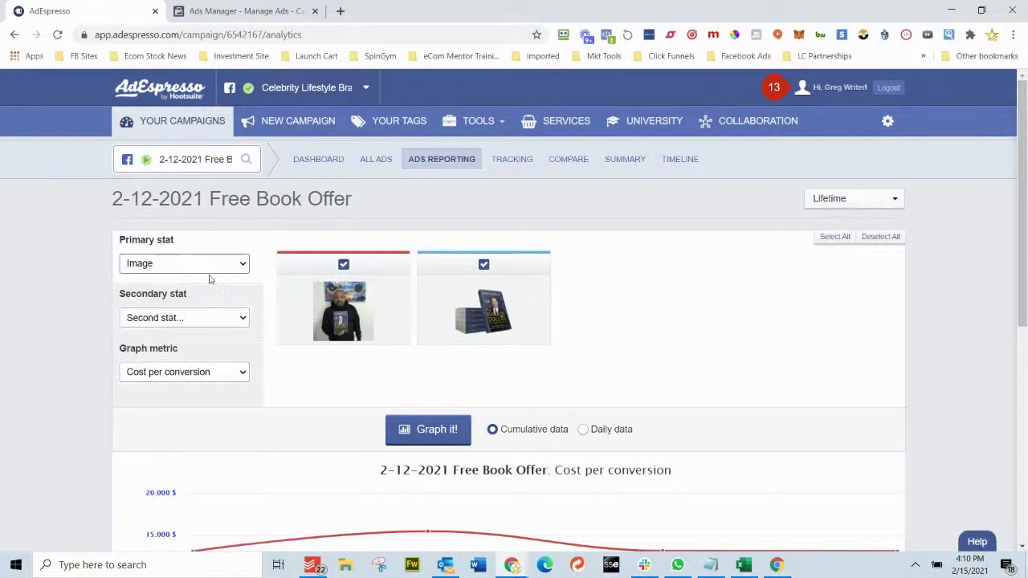
scroll(583, 306, "down", 2)
left_click(443, 299)
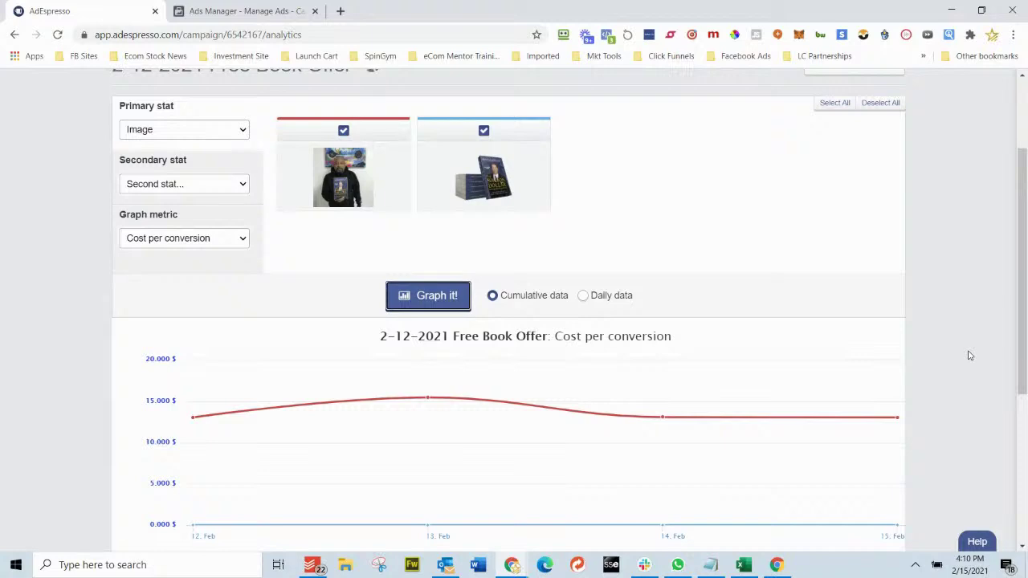
scroll(968, 354, "down", 4)
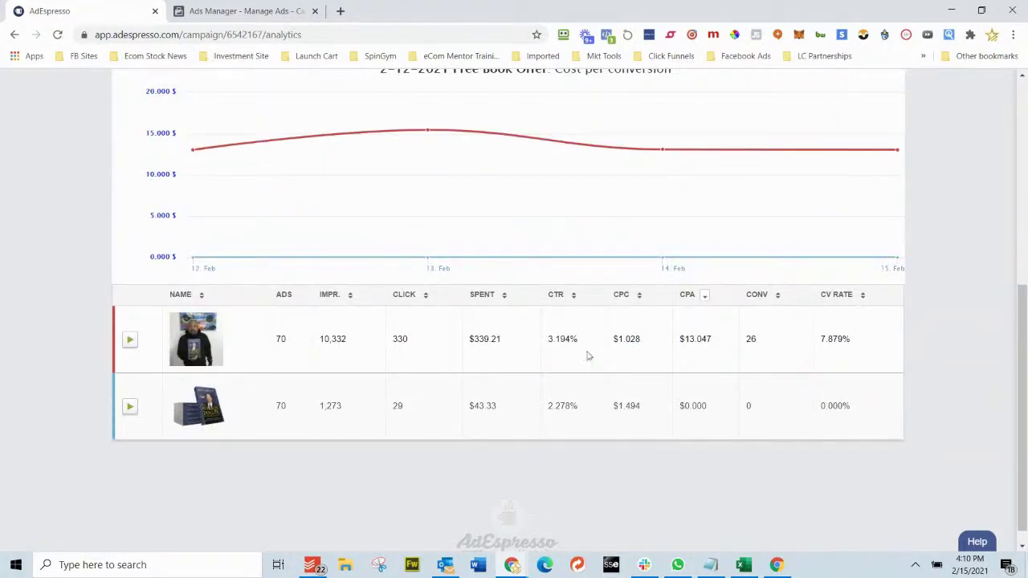
Step: Request pausing of the ads using the book-stack image and check how many ads that affects, without confirming
left_click(129, 406)
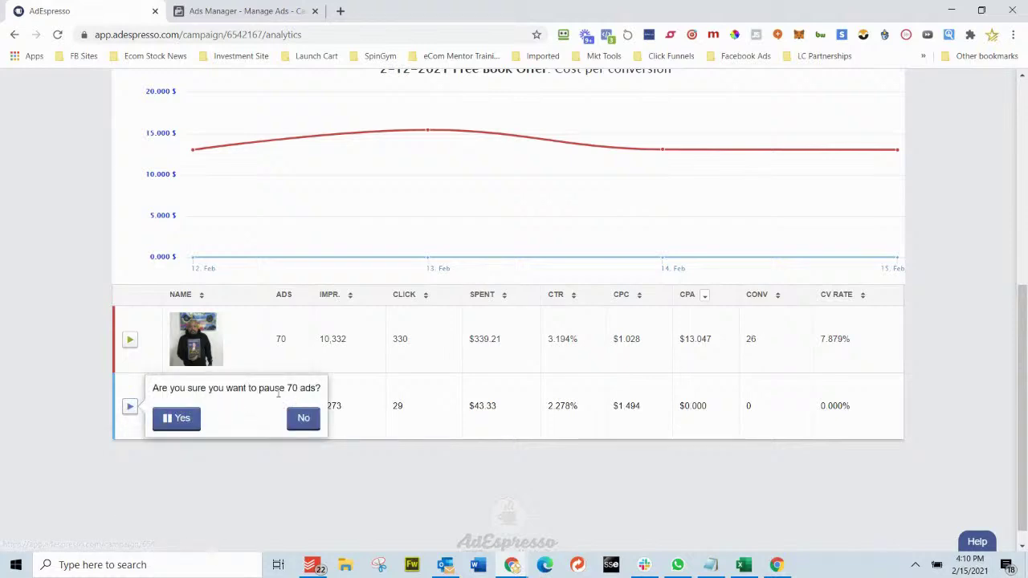
left_click_drag(287, 390, 312, 392)
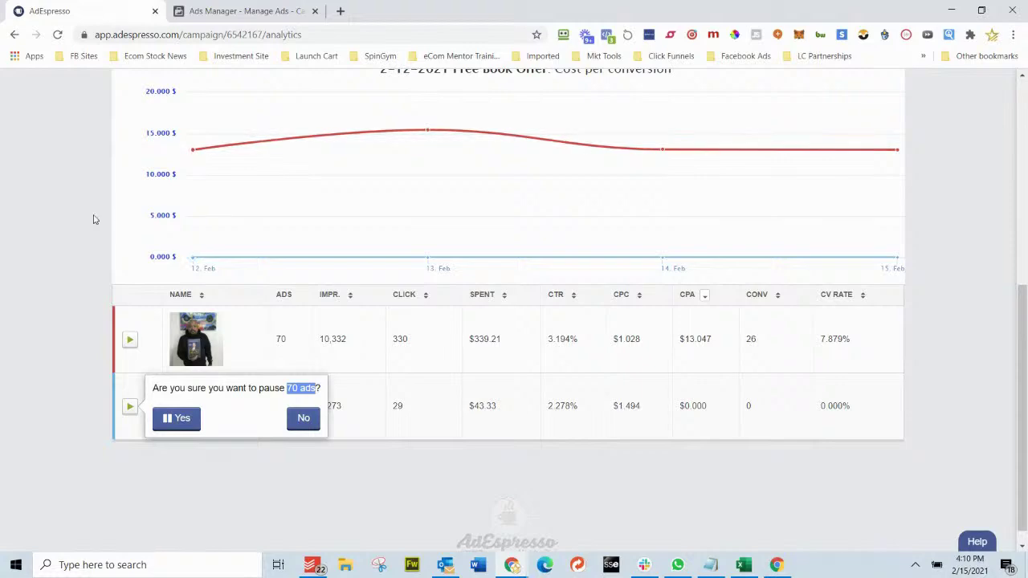
scroll(93, 219, "up", 5)
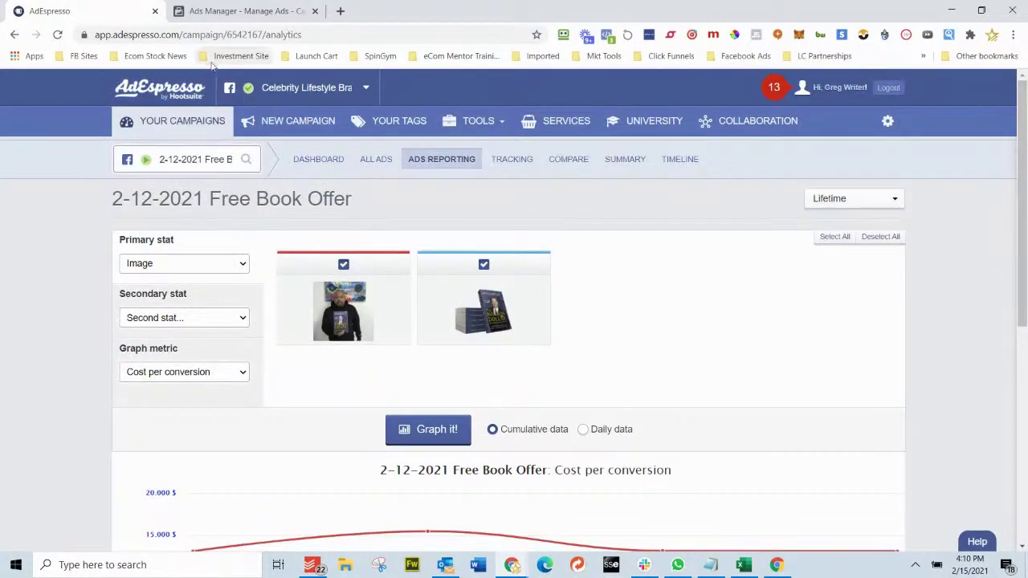
Step: Switch to Facebook Ads Manager and view the ad sets of only the 2-12-2021 Free Book Offer campaign
left_click(245, 11)
left_click(626, 154)
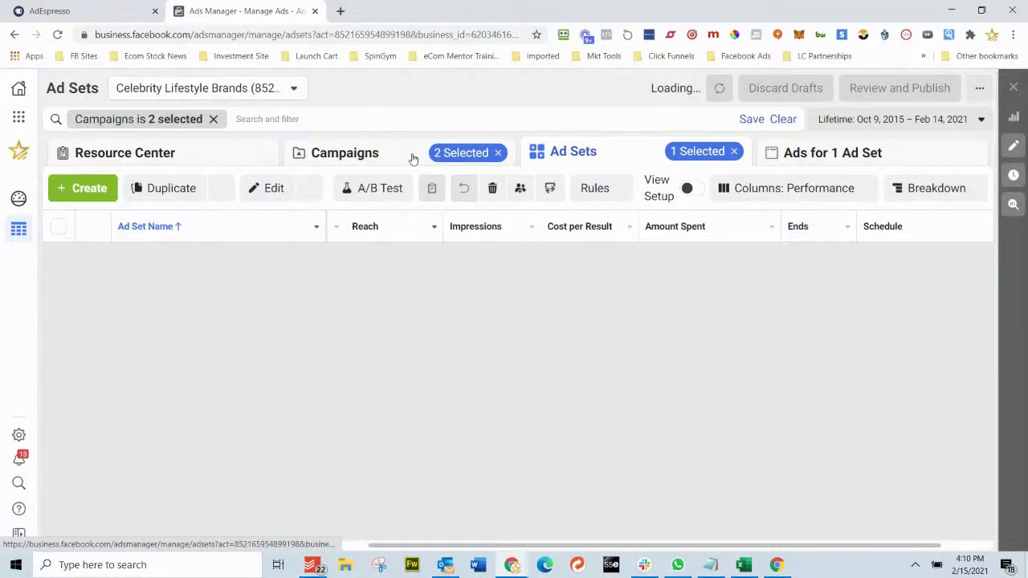
left_click(412, 158)
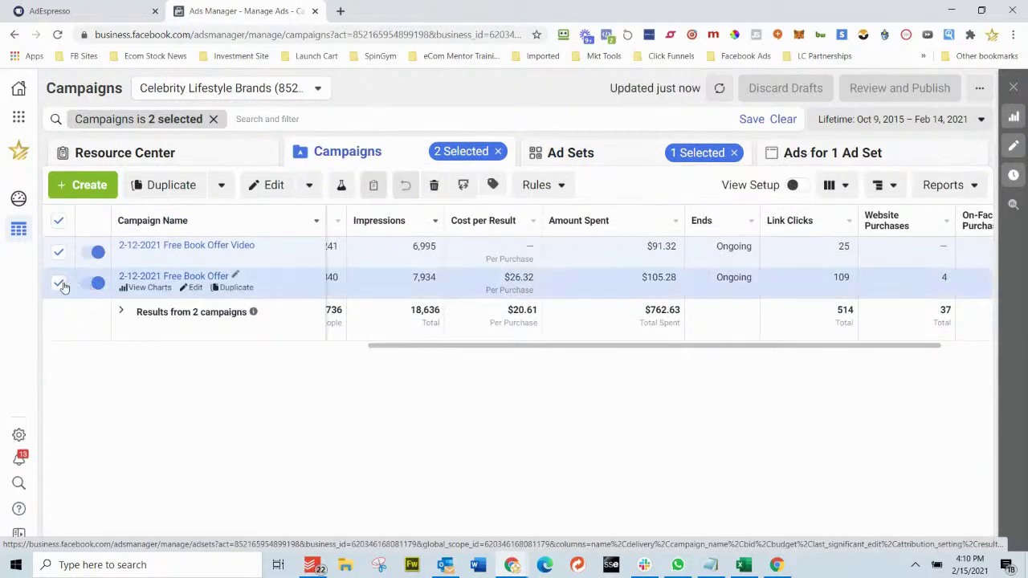
left_click(69, 294)
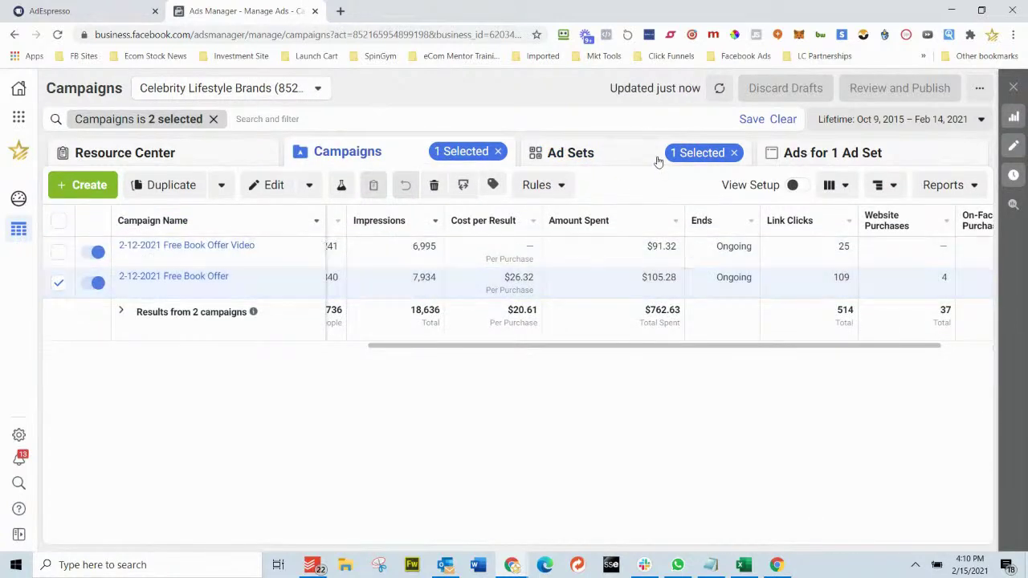
left_click(624, 153)
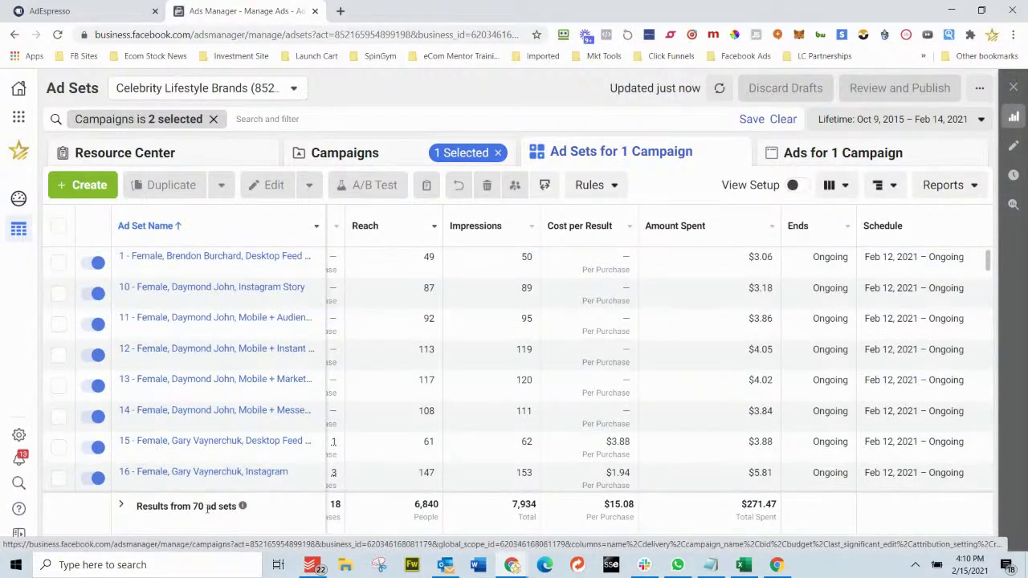
Step: Check the campaign's ad set count and view the ads inside the "1 - Female, Brendon Burchard, Desktop Feed" ad set
left_click_drag(204, 506, 196, 517)
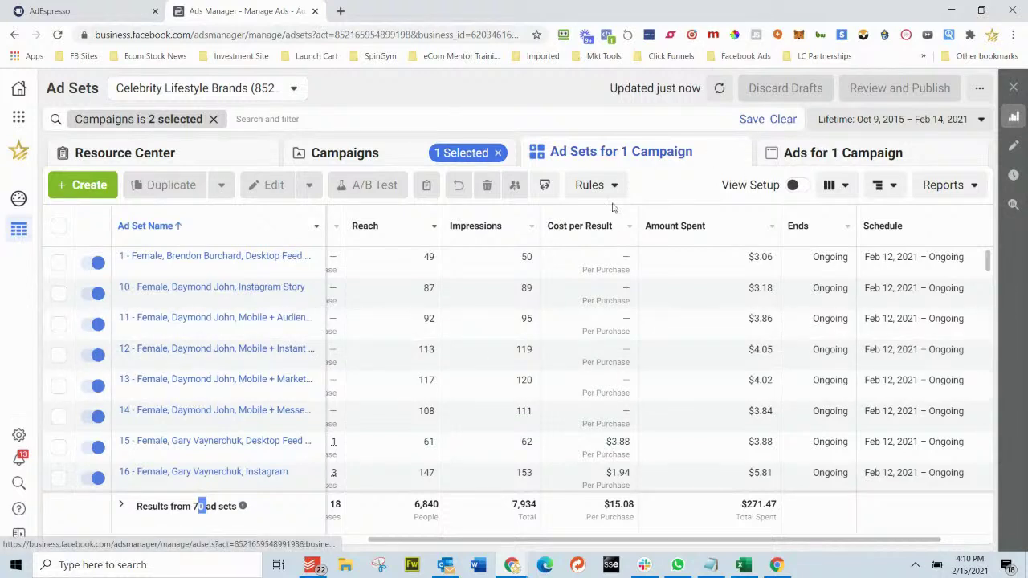
left_click(58, 261)
left_click(793, 153)
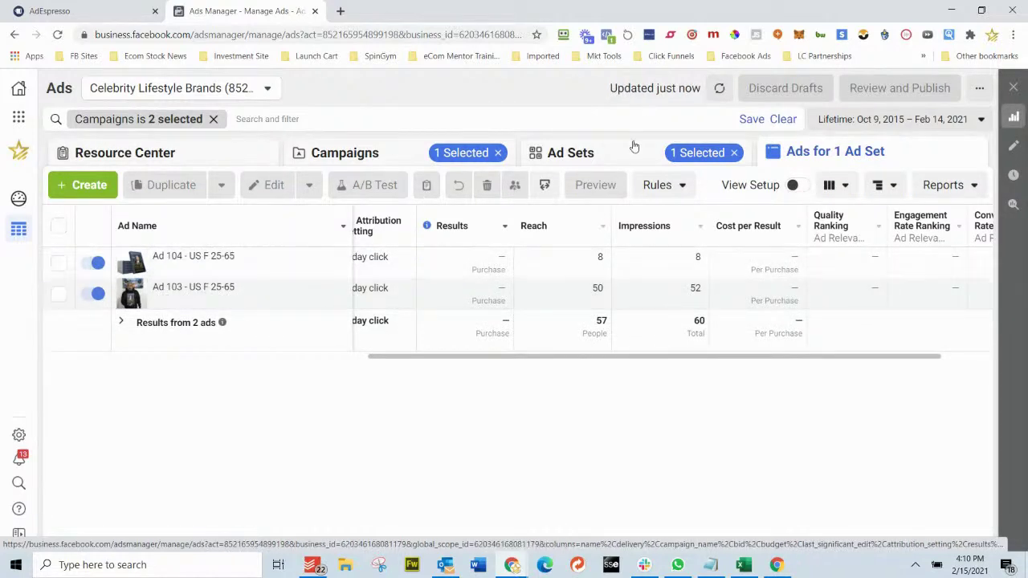
Step: Switch back to AdEspresso and pause all ads that use the book-stack image
key("ctrl+Tab")
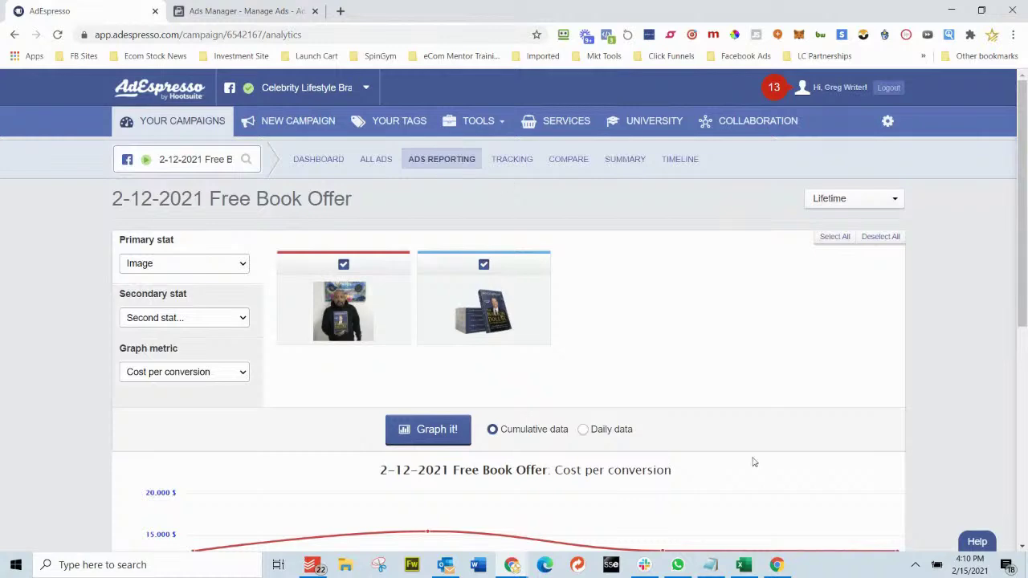
scroll(753, 462, "down", 4)
left_click(129, 473)
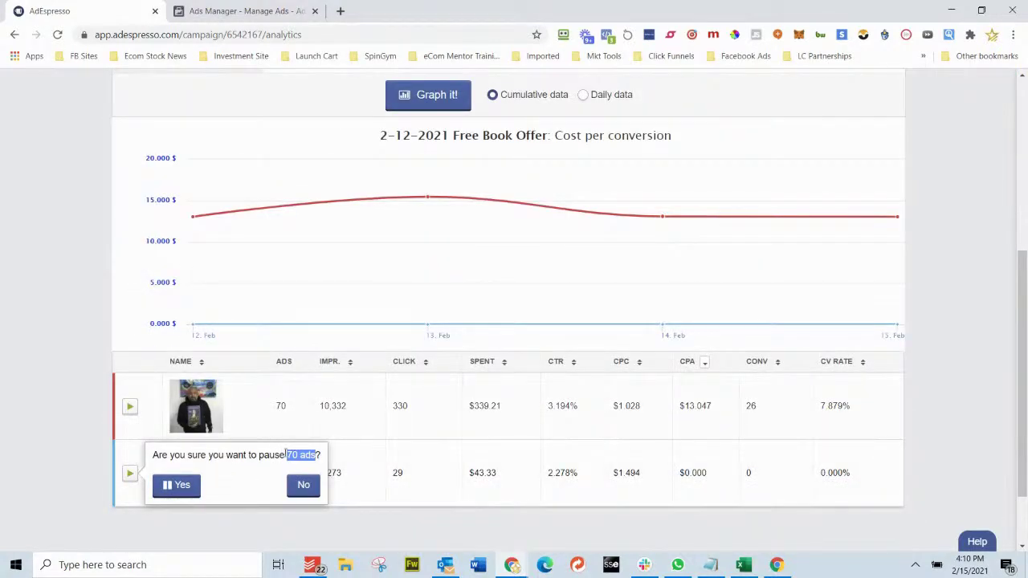
left_click(166, 487)
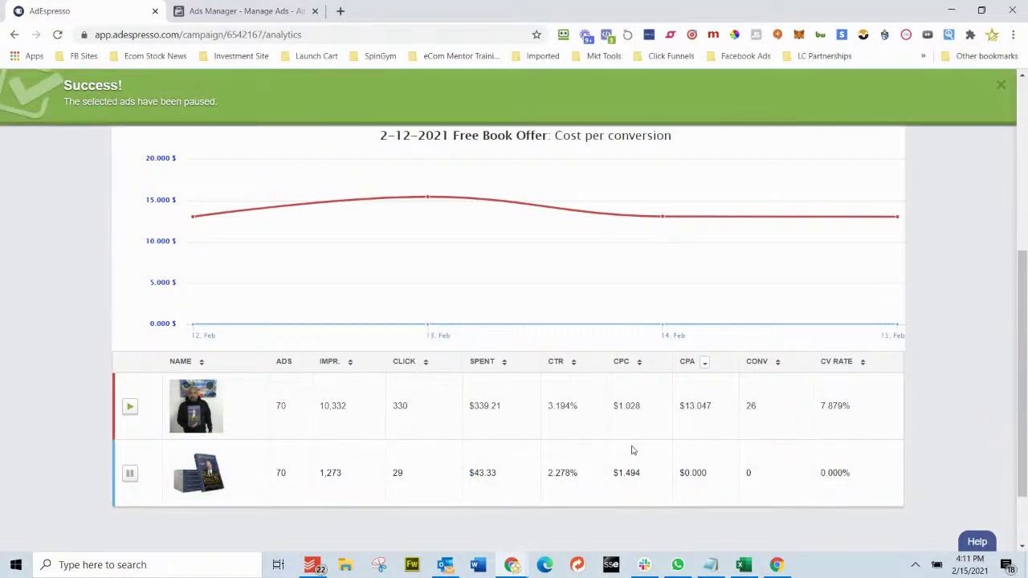
Step: Graph the cost per conversion by Gender and pause the ads targeting the Female audience
scroll(632, 450, "up", 4)
left_click(202, 263)
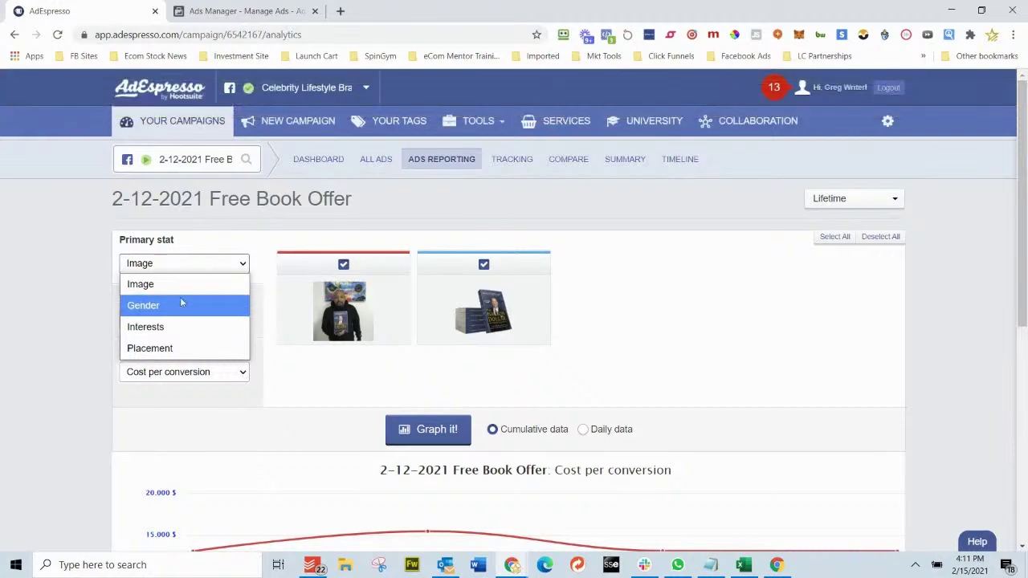
left_click(180, 299)
left_click(452, 428)
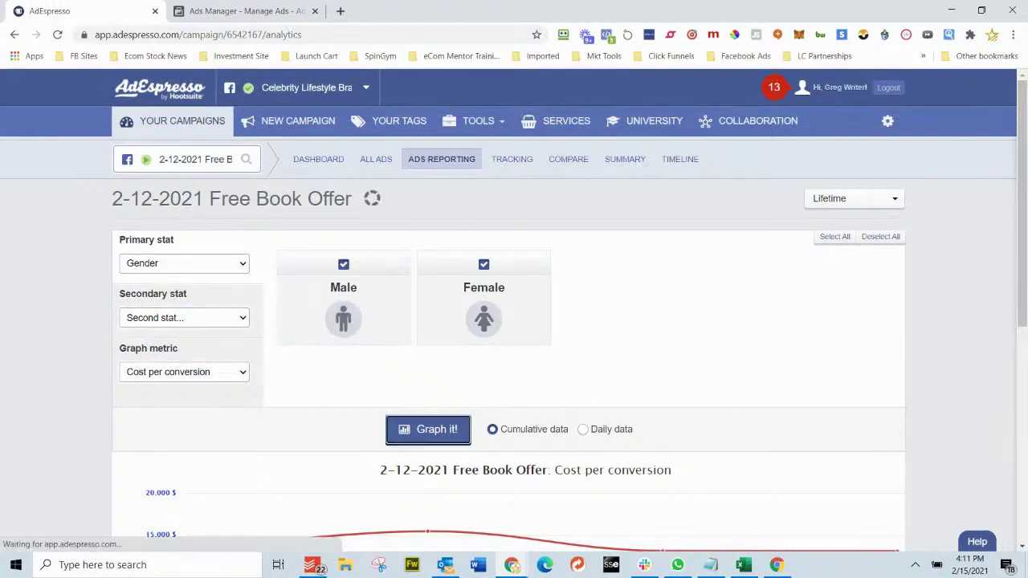
scroll(1020, 376, "down", 4)
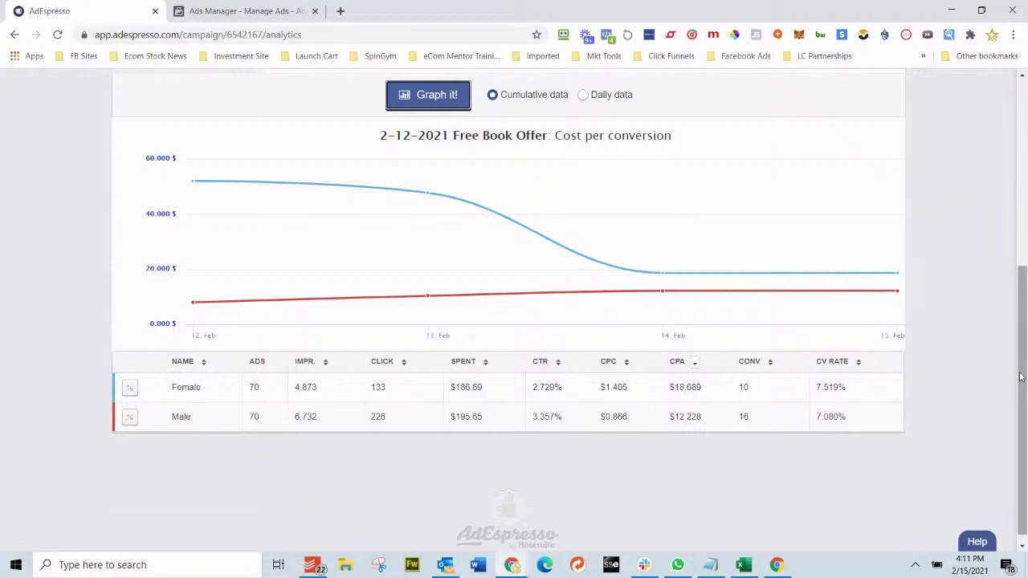
mouse_move(255, 191)
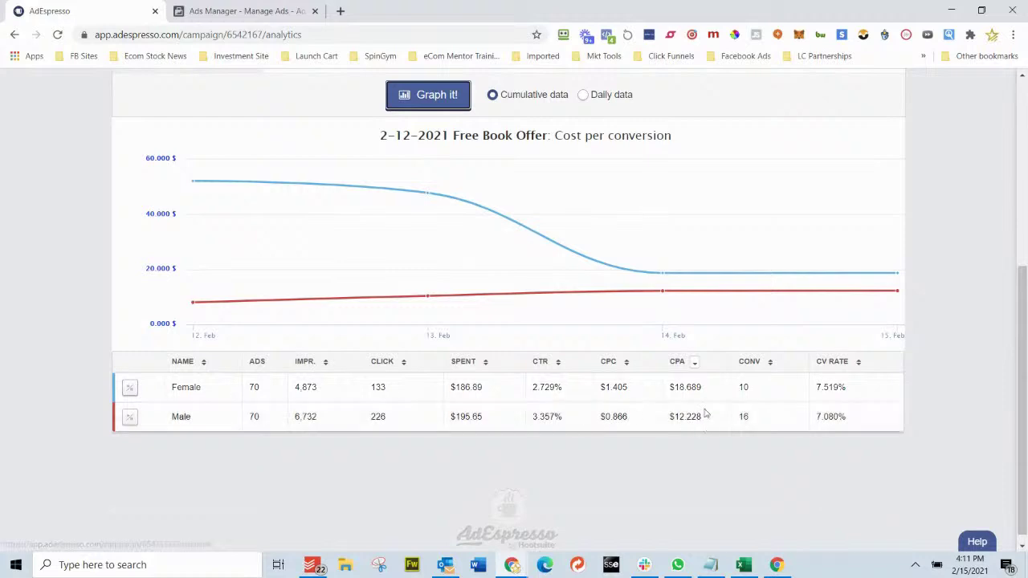
left_click(129, 391)
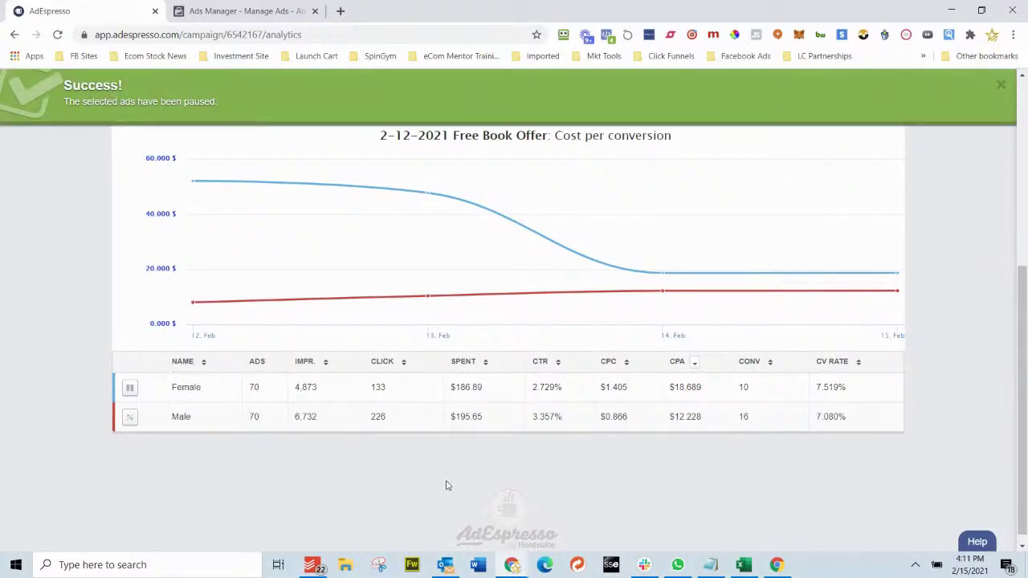
Step: Graph the campaign's cost per conversion with Interests as the primary stat
scroll(447, 485, "up", 5)
left_click(232, 265)
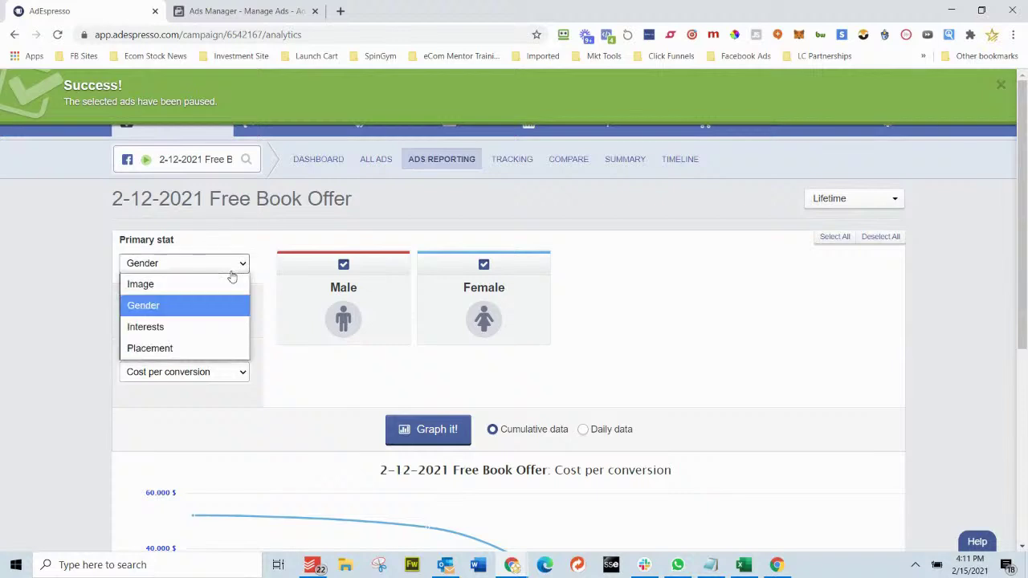
left_click(179, 323)
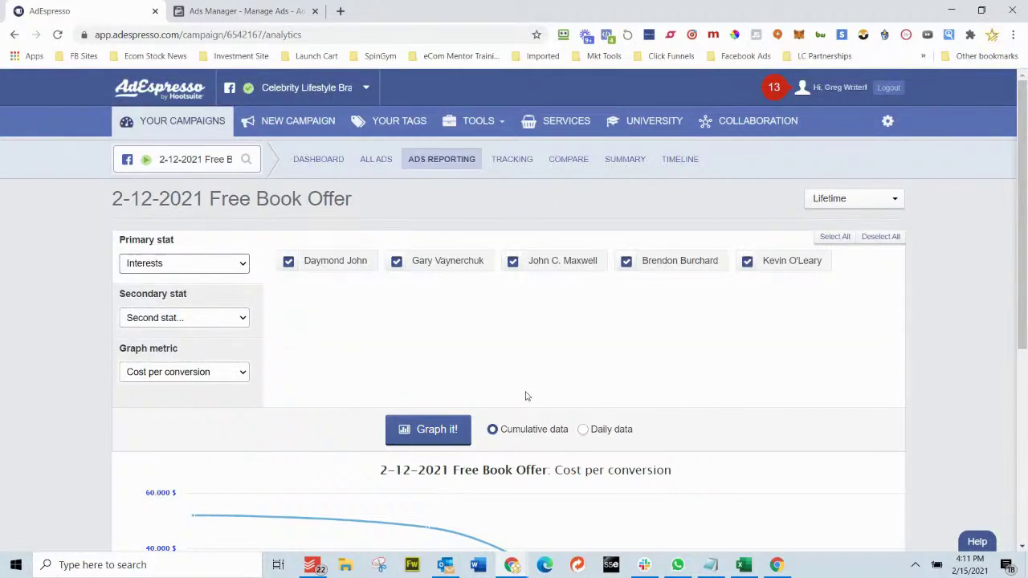
left_click(452, 430)
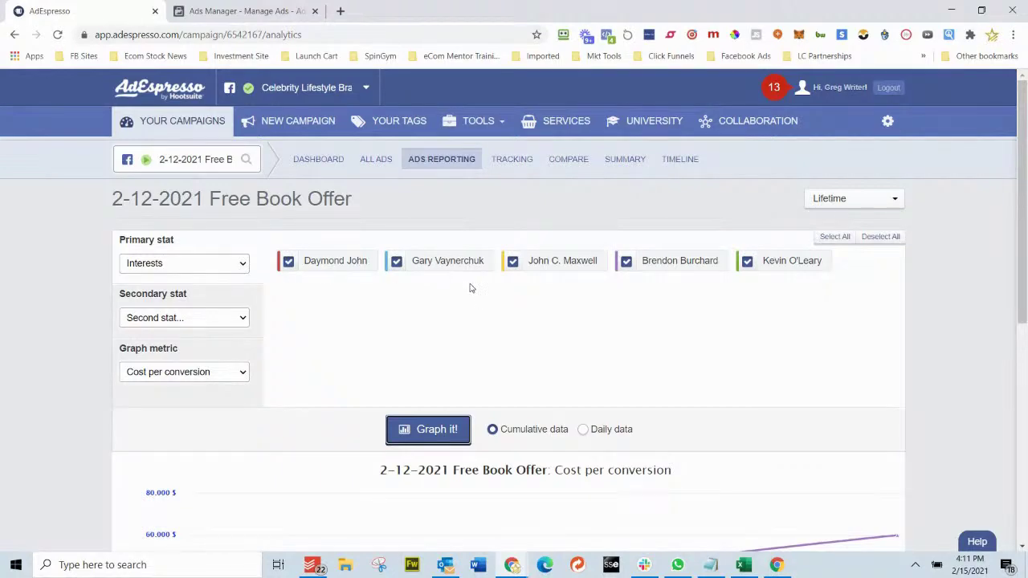
scroll(471, 288, "down", 3)
Step: Review the interest trends on the graph and pause the ads targeting the Brendon Burchard interest
mouse_move(483, 321)
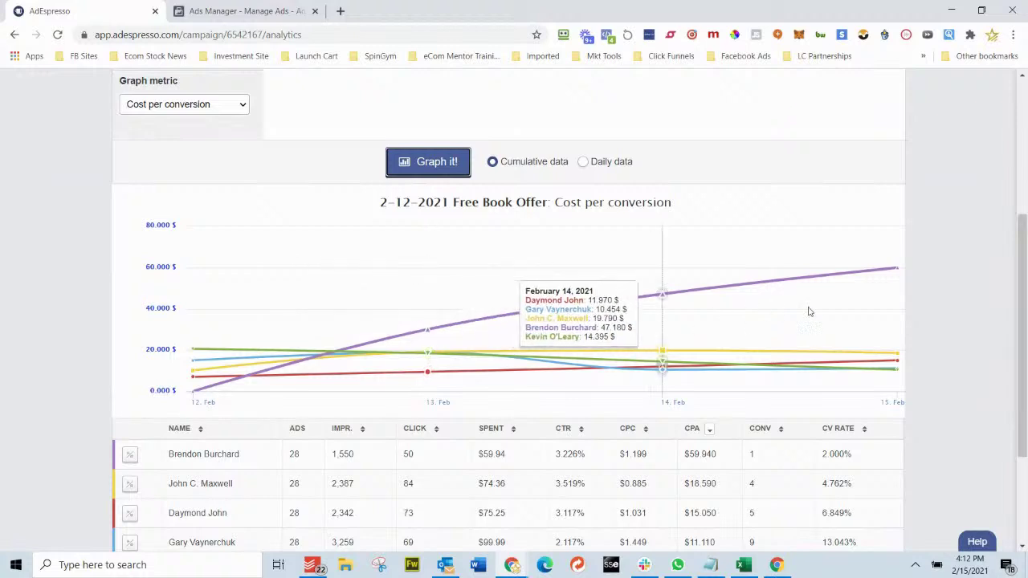
mouse_move(891, 276)
scroll(927, 317, "down", 2)
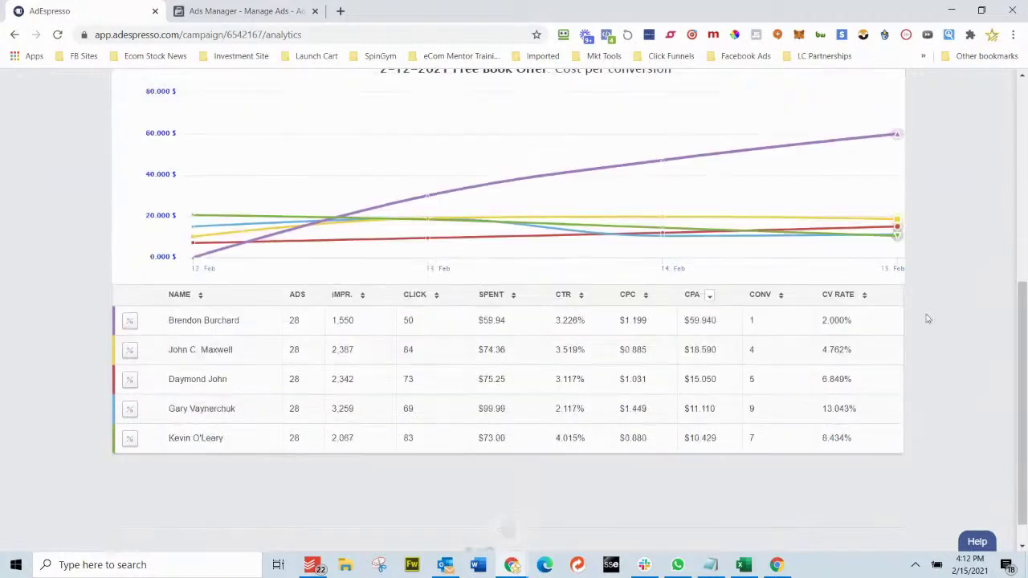
left_click(129, 321)
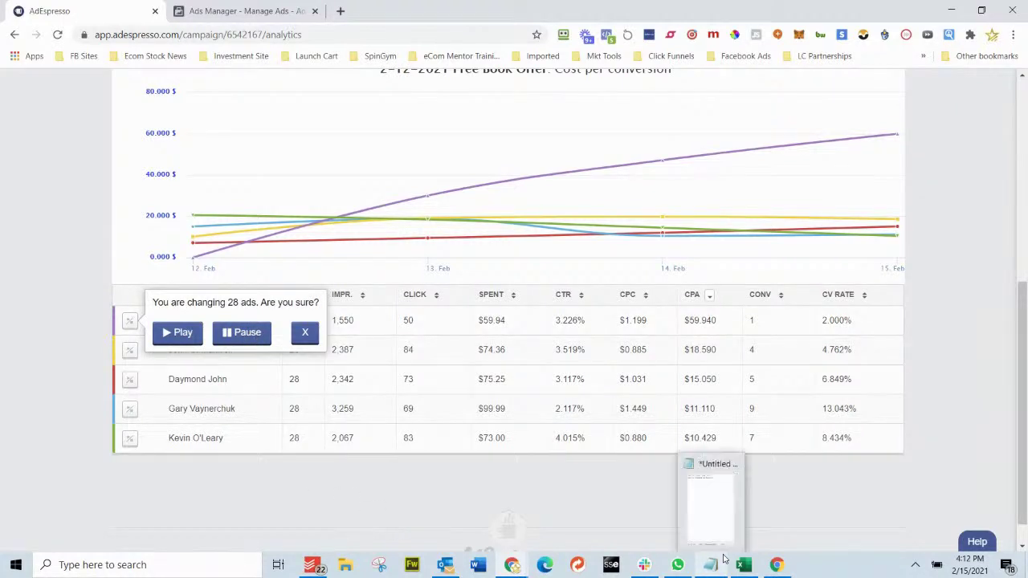
left_click(241, 338)
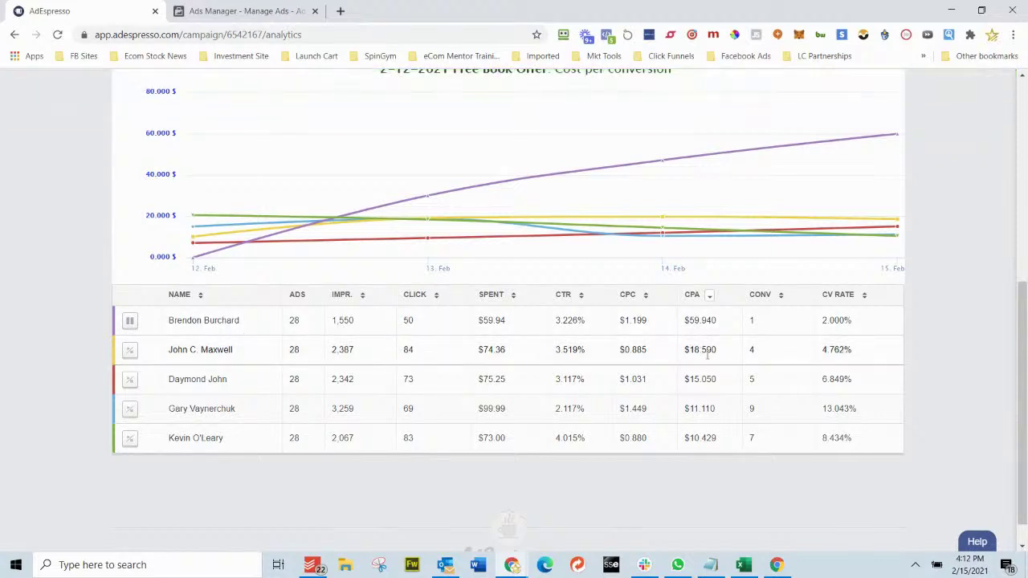
Step: Compare the CPA of the remaining interests, from John C. Maxwell to Kevin O'Leary, in the results table
left_click_drag(717, 351, 690, 351)
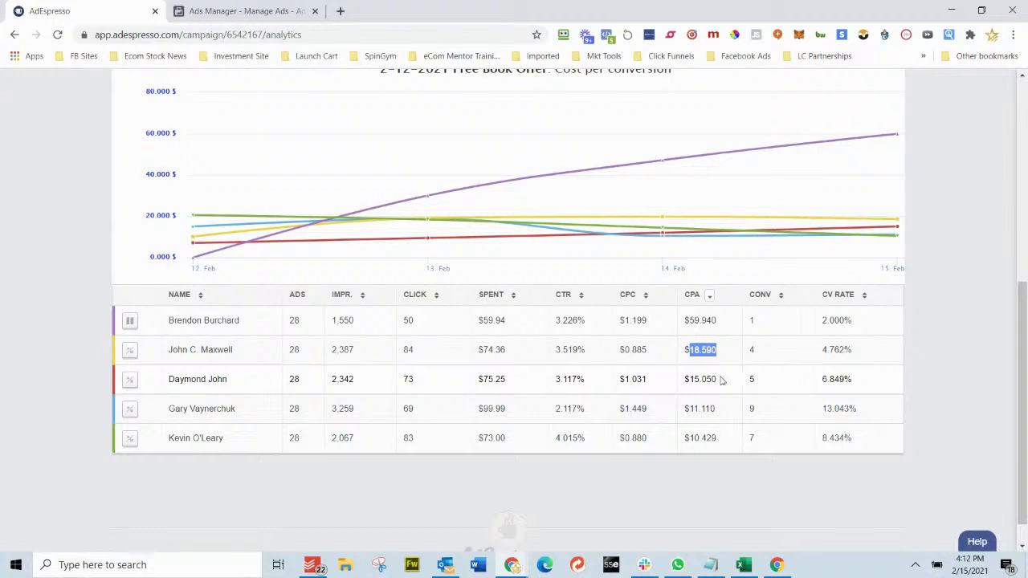
left_click_drag(721, 380, 688, 407)
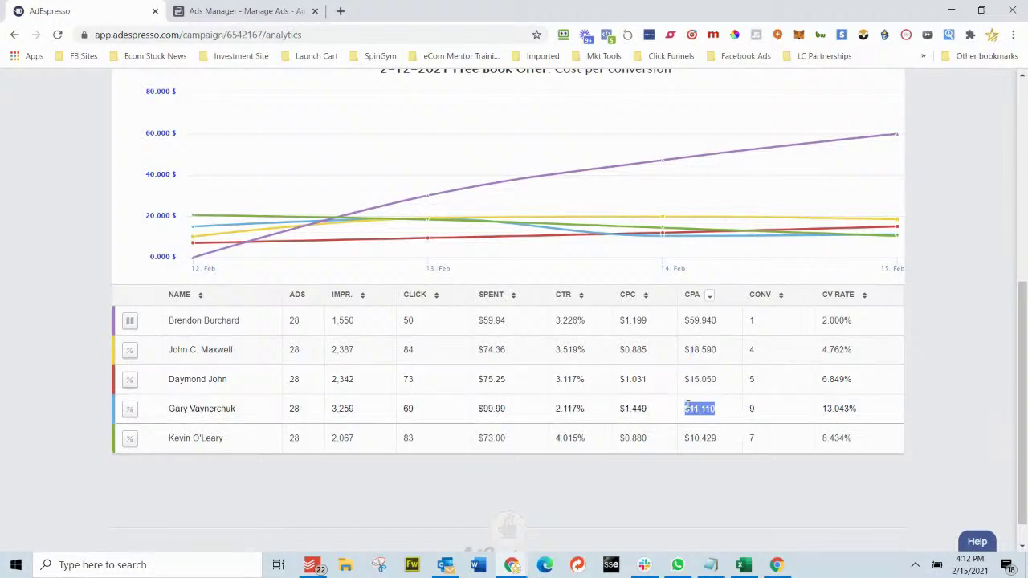
left_click_drag(721, 440, 696, 440)
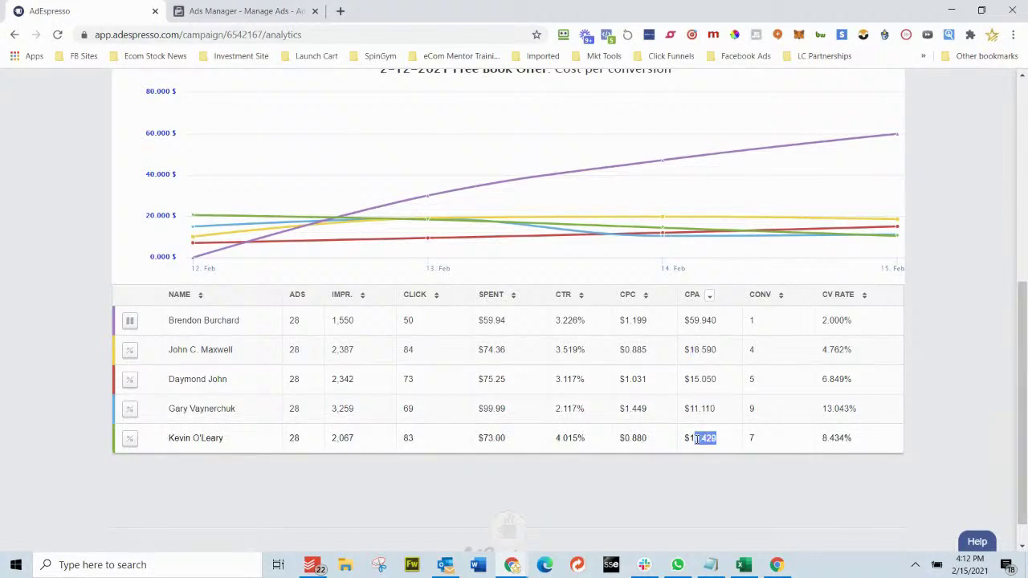
left_click(716, 350)
left_click_drag(716, 349, 685, 350)
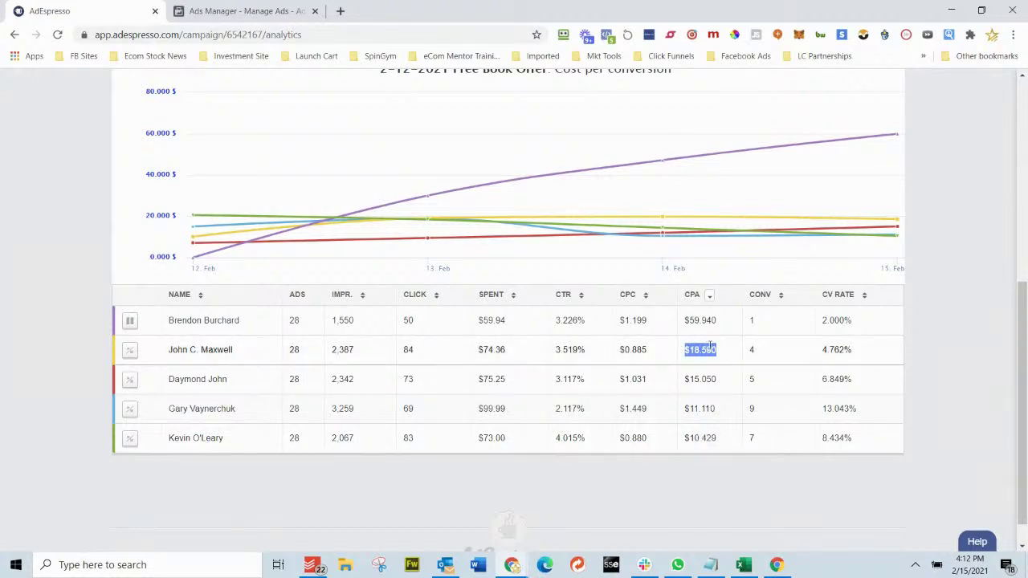
left_click(721, 354)
left_click_drag(721, 354, 681, 356)
Step: Graph the campaign's cost per conversion with Placement as the primary stat
scroll(551, 334, "up", 5)
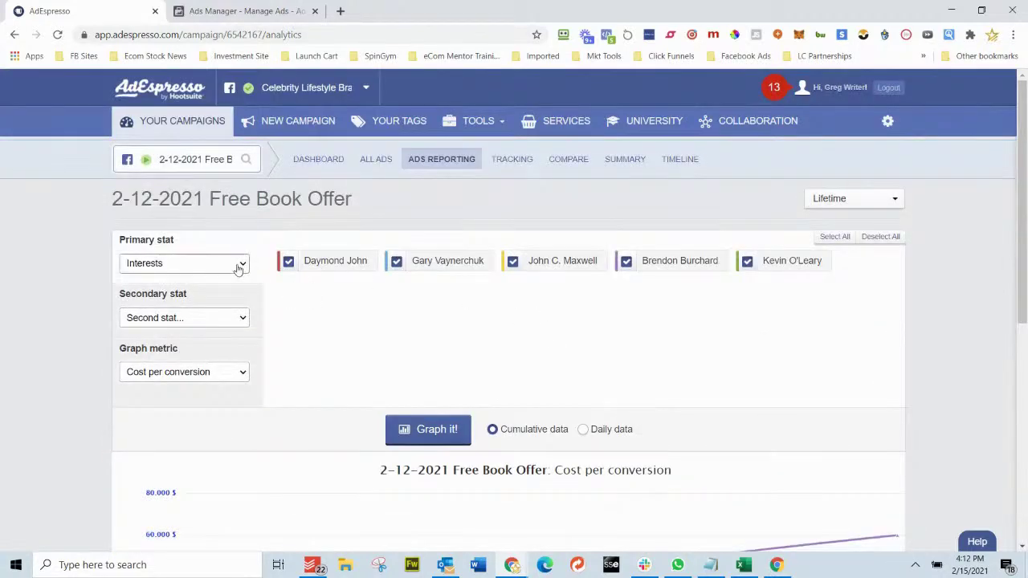
left_click(234, 265)
left_click(186, 344)
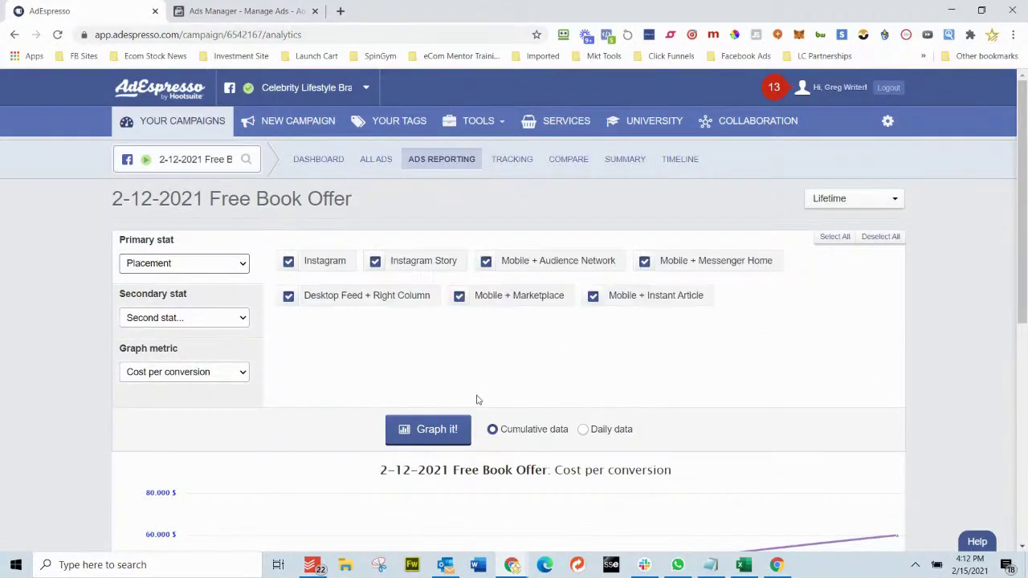
left_click(434, 429)
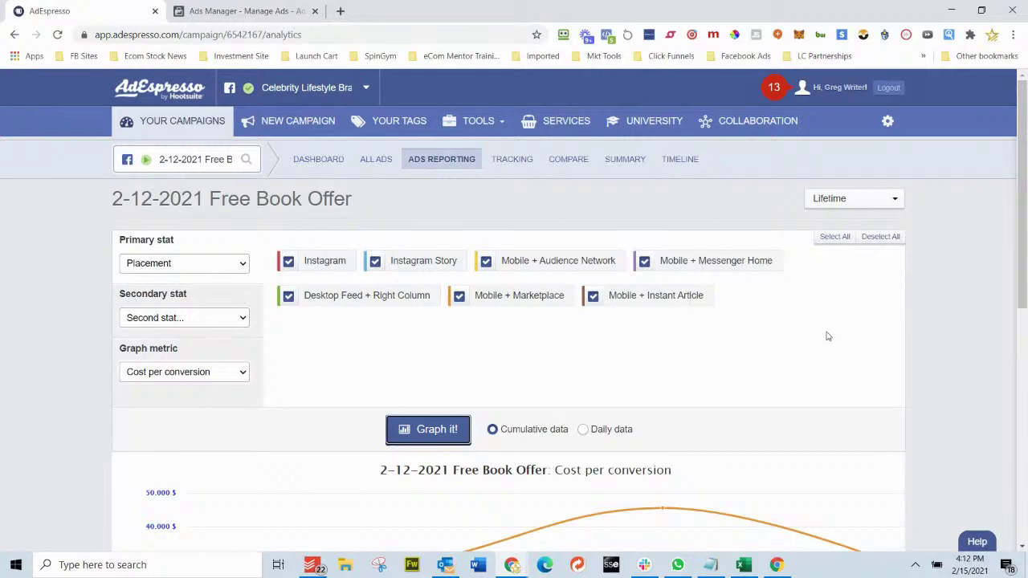
Step: Pause all ads in the Mobile + Instant Article and Mobile + Marketplace placements
scroll(829, 336, "down", 5)
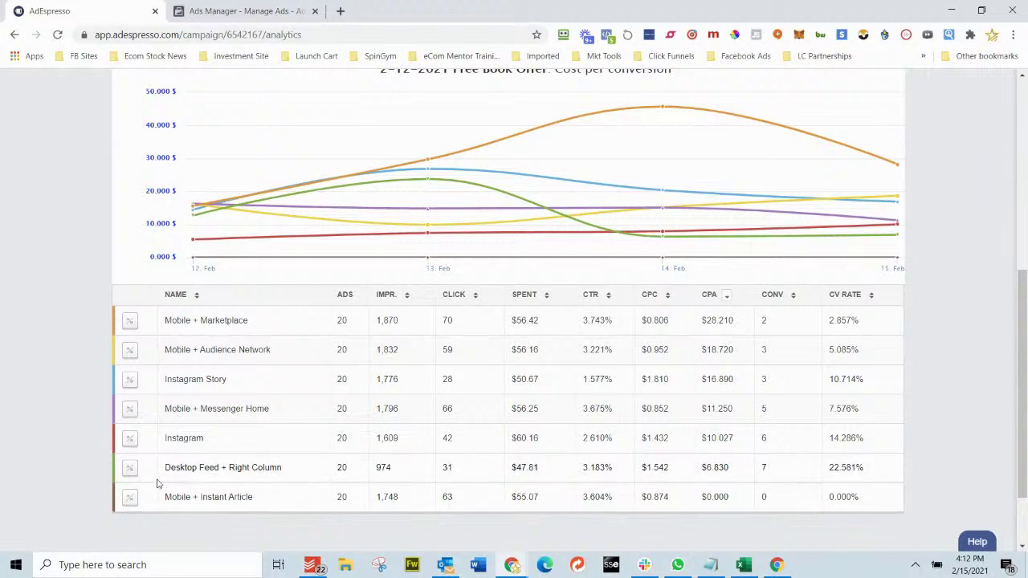
left_click(129, 498)
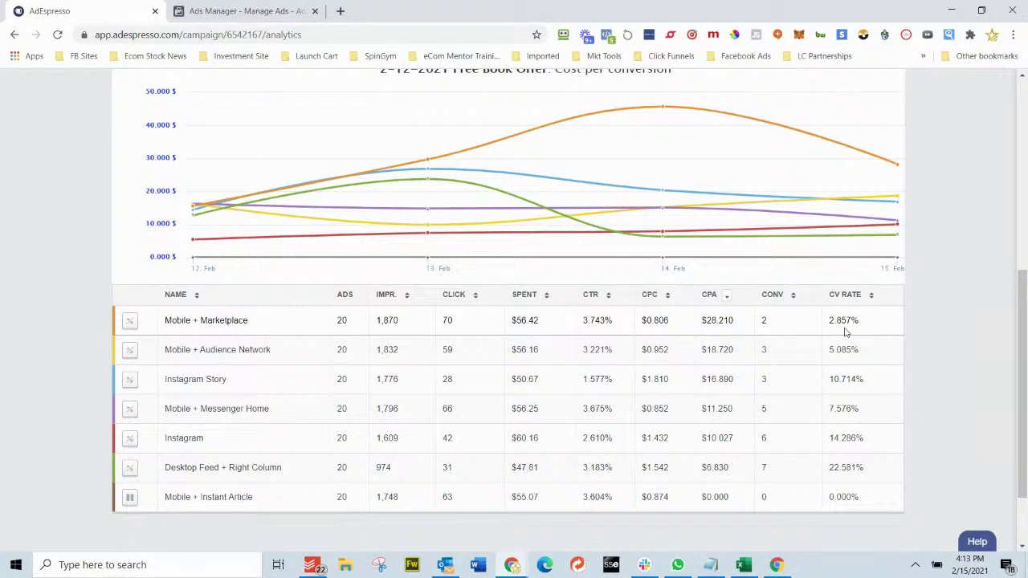
left_click(130, 321)
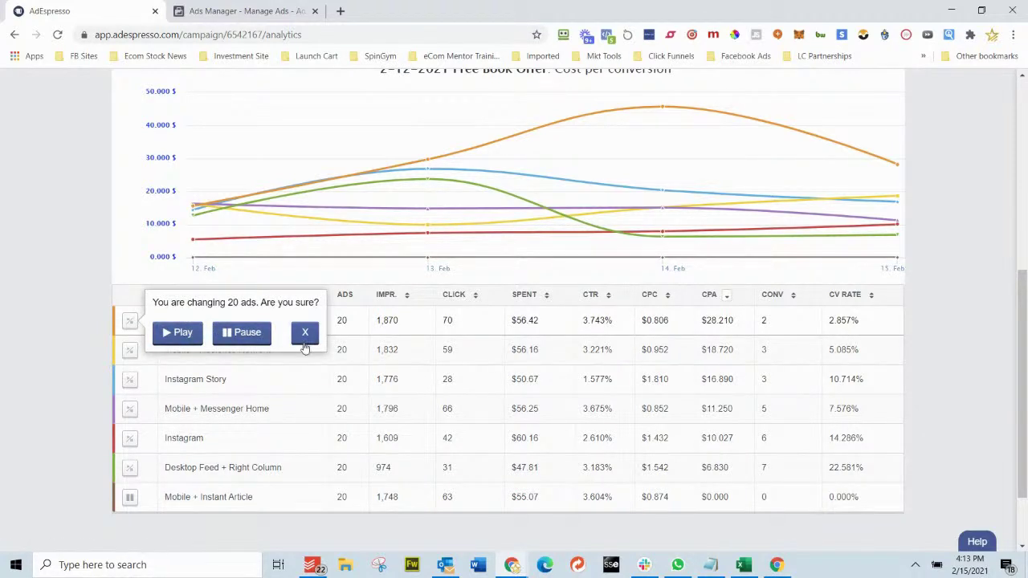
left_click(231, 336)
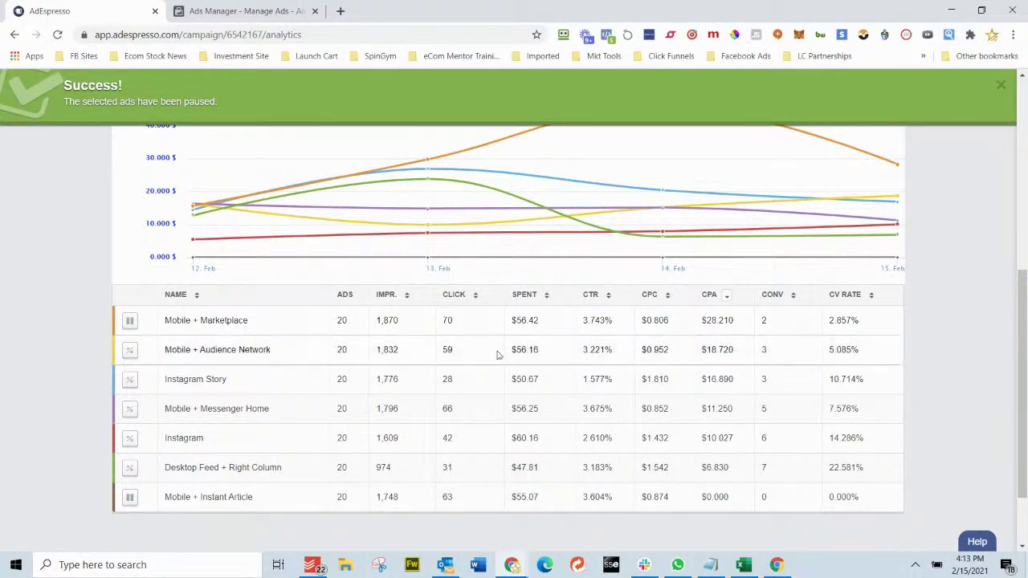
Step: Open the Free Book Offer campaign's dashboard and go through its performance figures to the campaign details
scroll(497, 354, "up", 5)
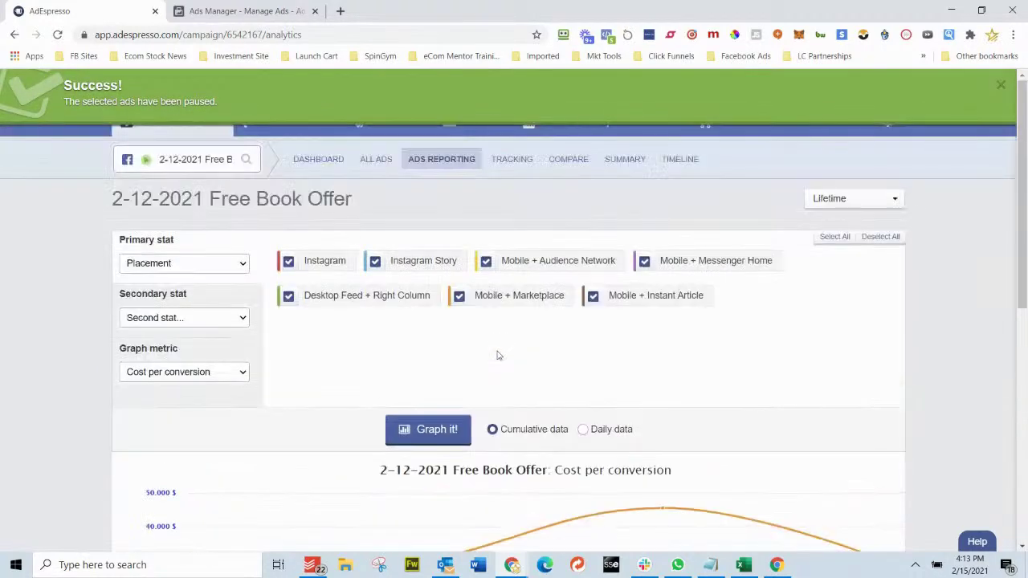
left_click(327, 162)
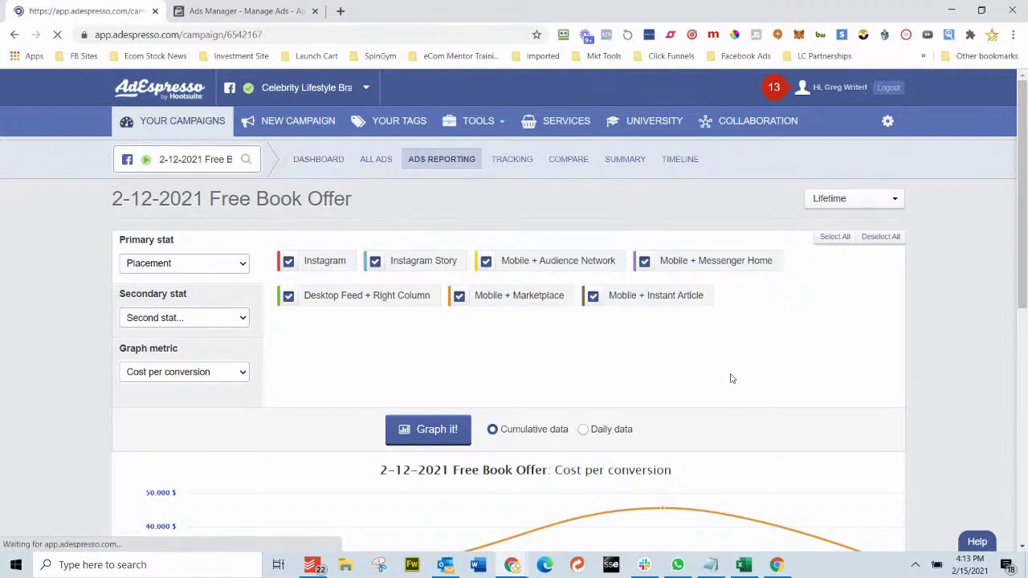
scroll(591, 357, "down", 2)
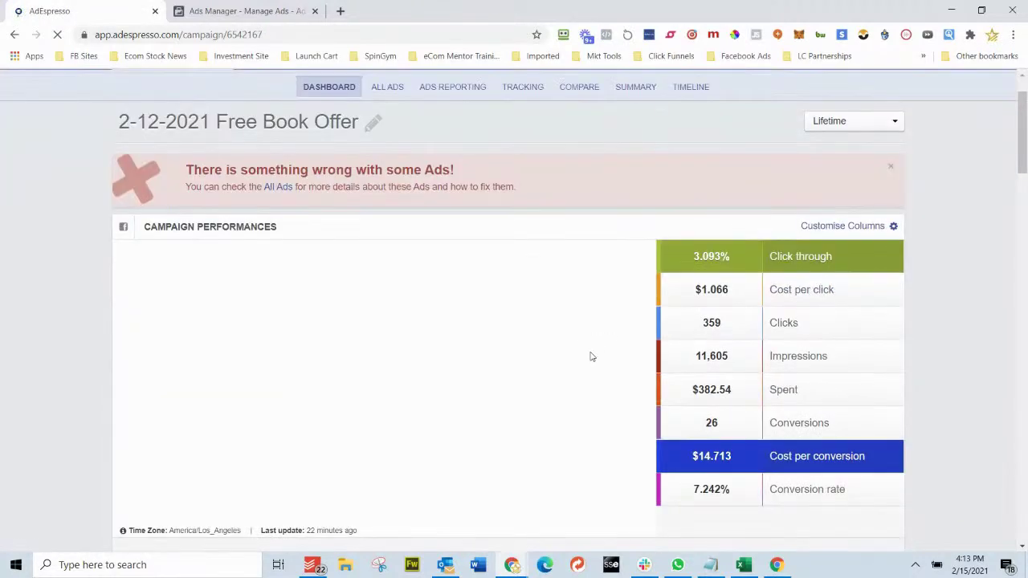
scroll(966, 189, "down", 2)
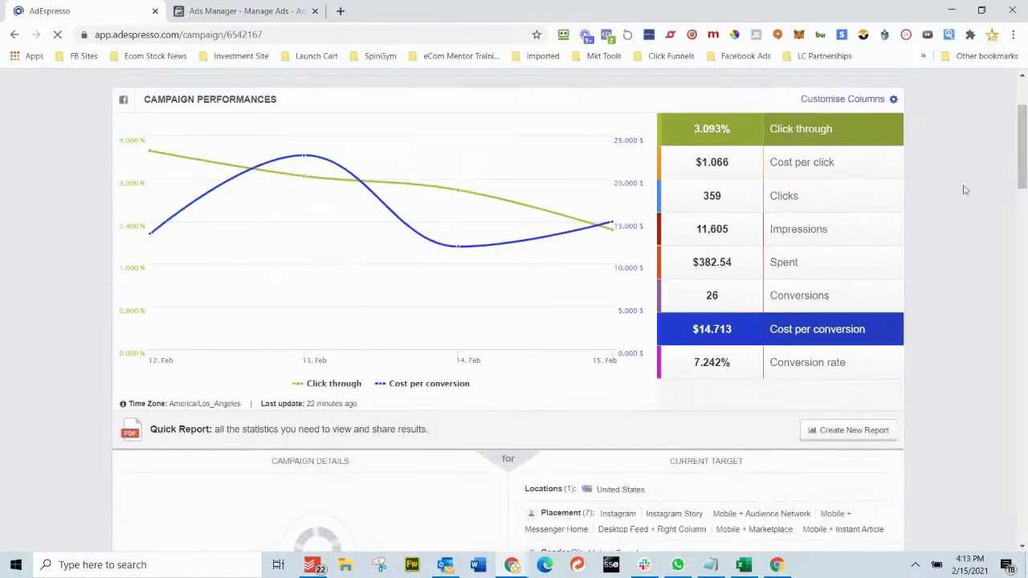
scroll(984, 267, "down", 2)
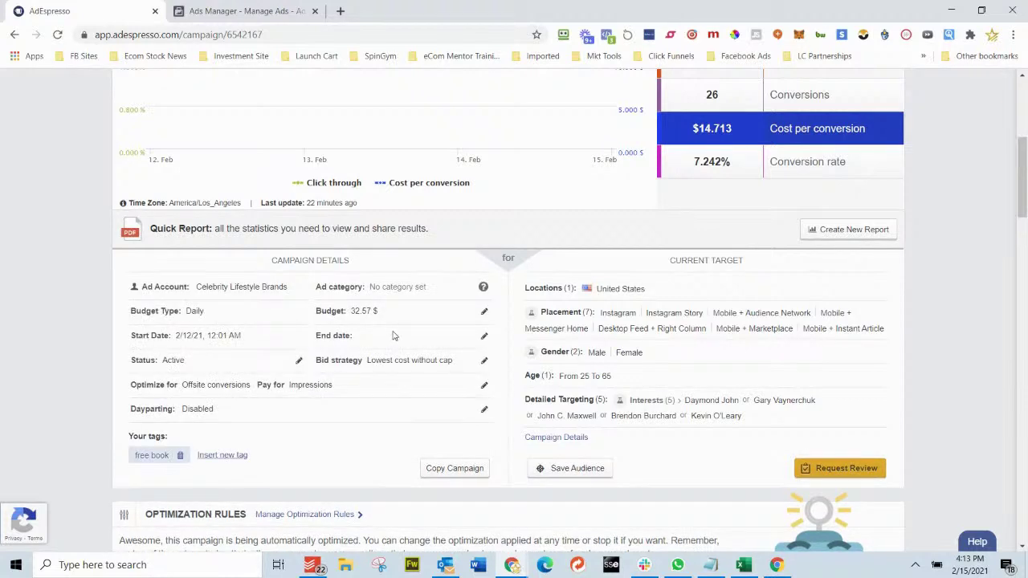
Step: Set the campaign's daily budget to $100.00, distributed evenly across the active ad sets, and apply the change
left_click_drag(375, 311, 356, 313)
left_click(484, 312)
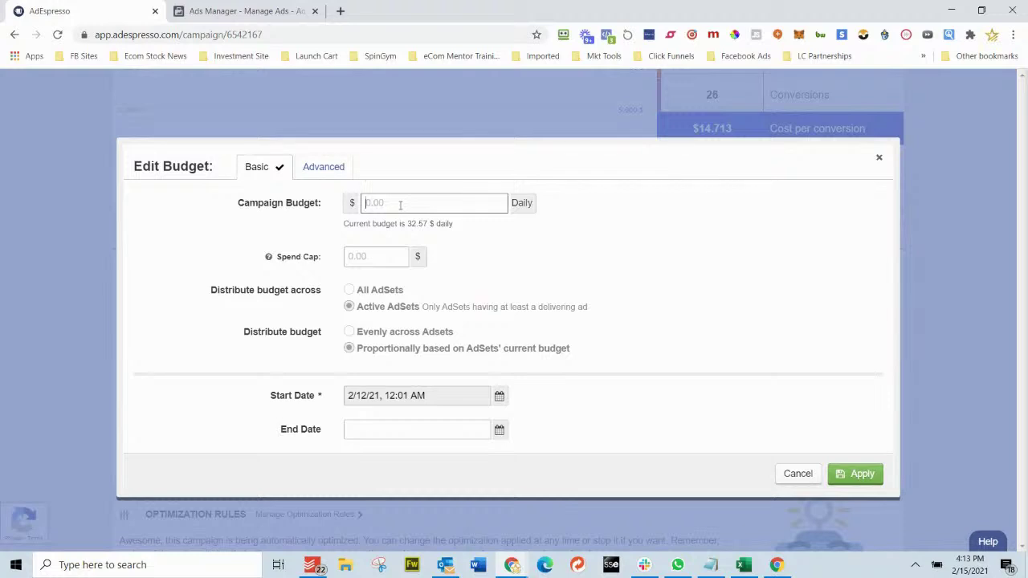
type("100.00")
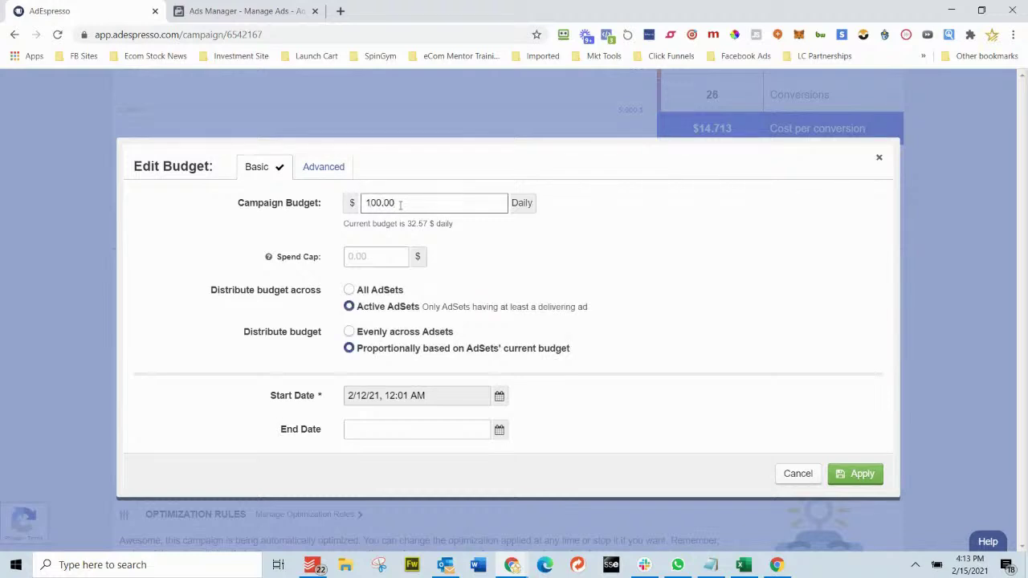
left_click(575, 271)
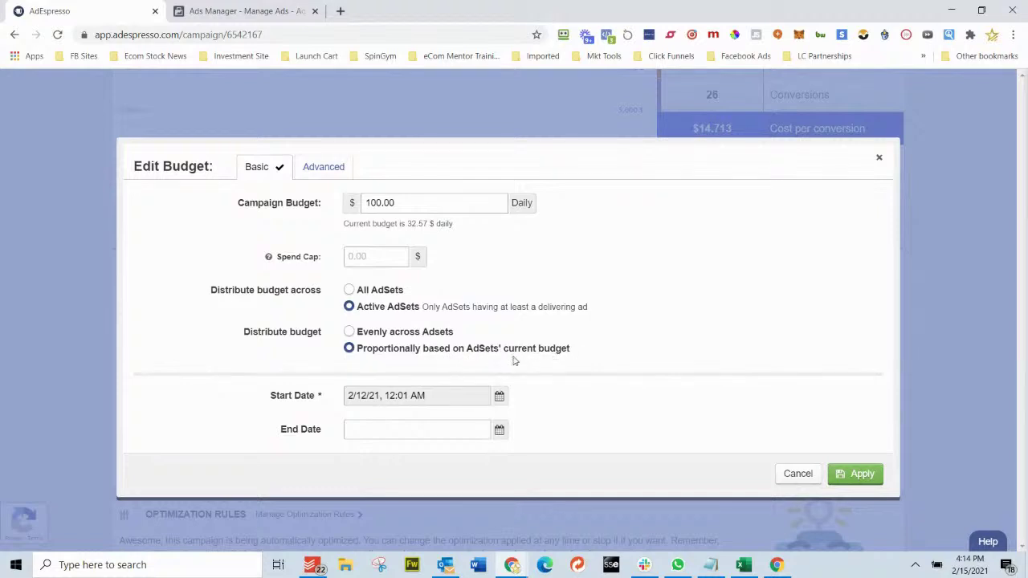
left_click(348, 333)
left_click(855, 474)
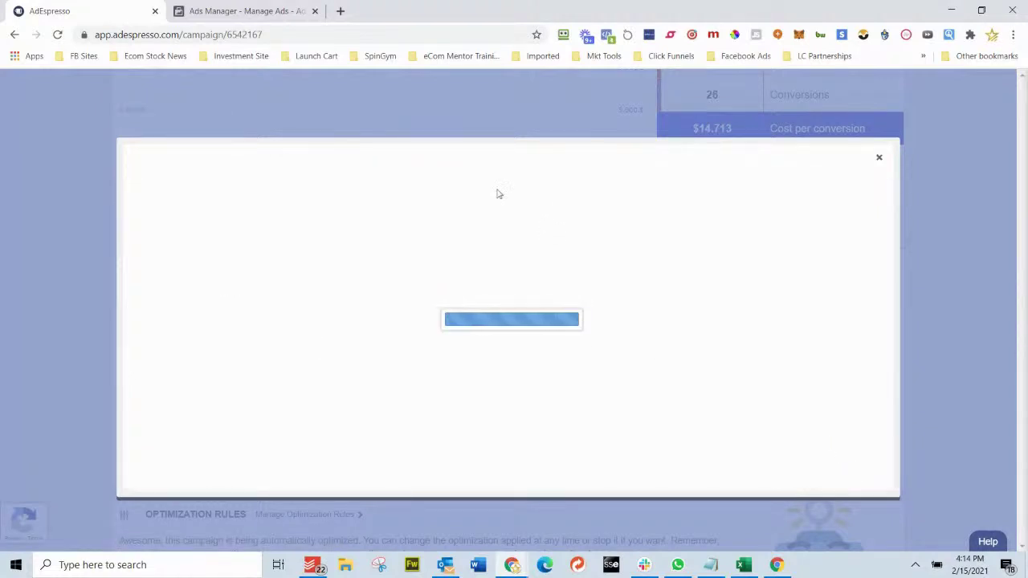
Step: Switch to Facebook Ads Manager, widen the ad set name column and review the daily budgets of the campaign's ad sets
left_click(252, 11)
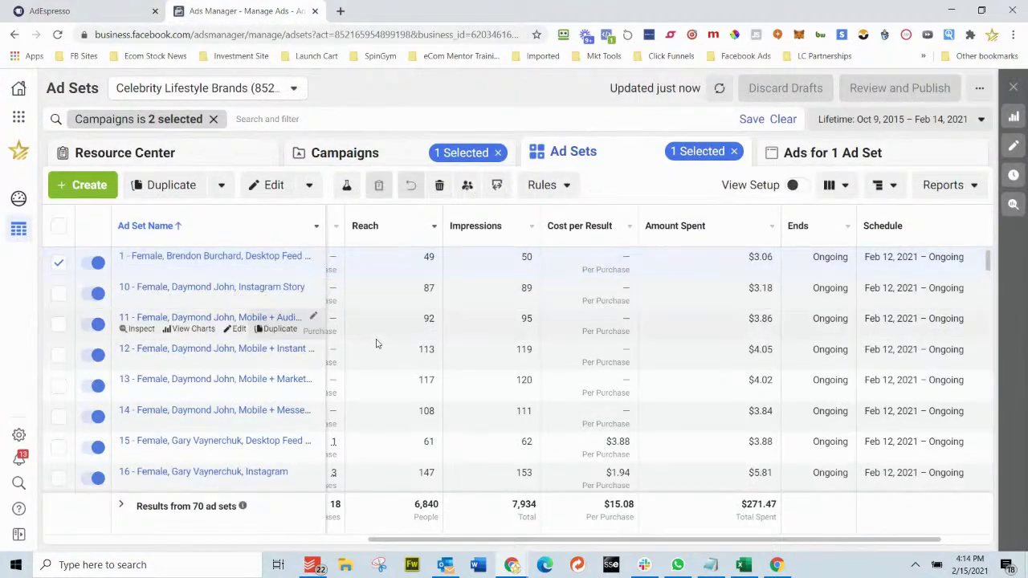
scroll(376, 354, "down", 6)
left_click_drag(388, 541, 143, 541)
scroll(522, 364, "up", 4)
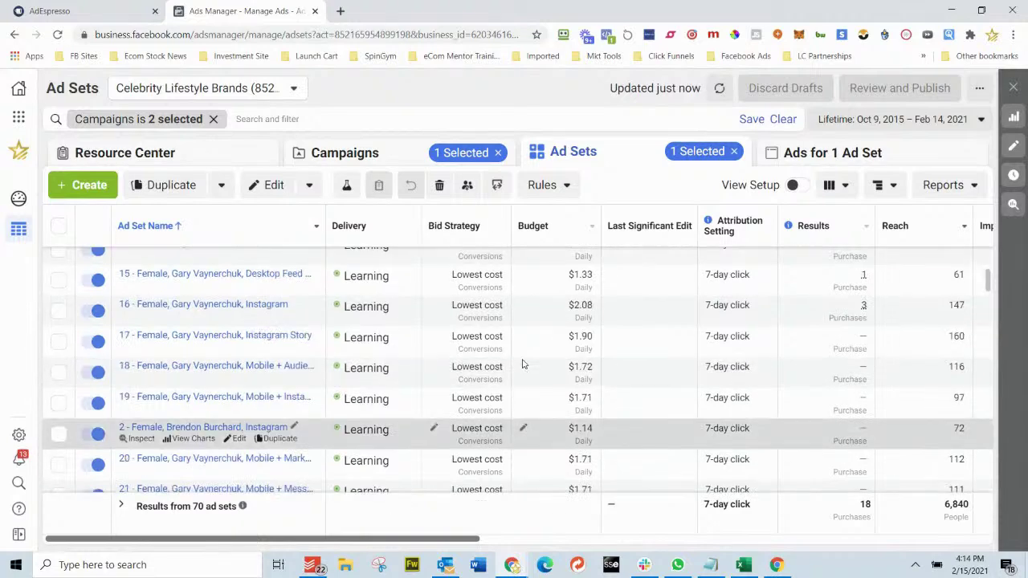
scroll(523, 362, "down", 3)
scroll(365, 276, "up", 5)
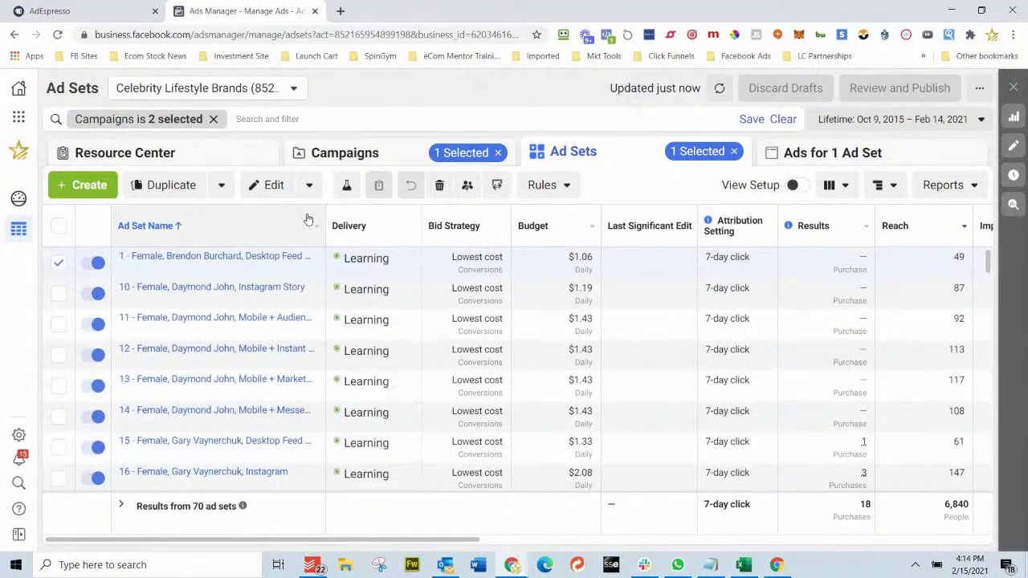
left_click_drag(512, 308, 506, 352)
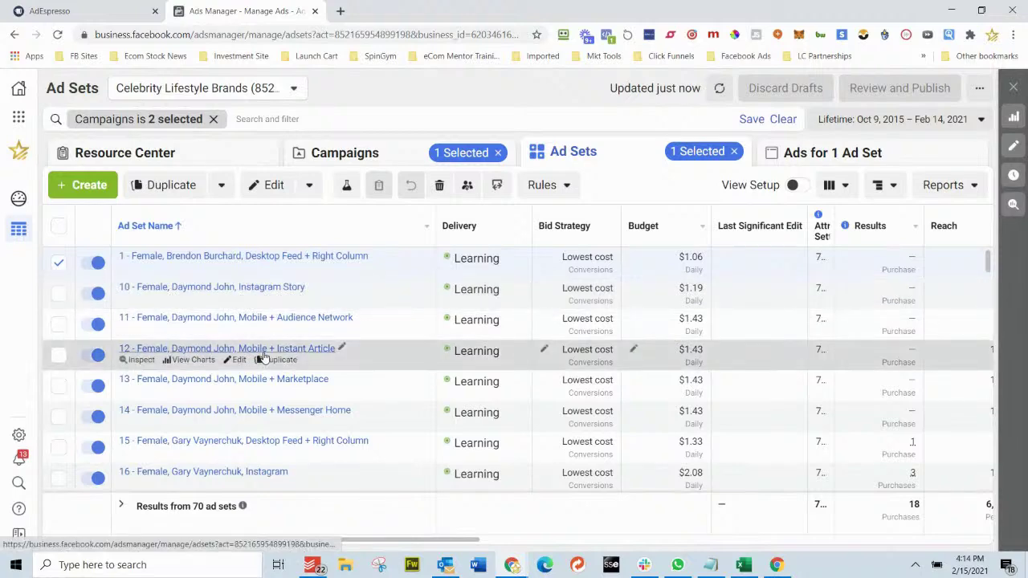
scroll(272, 306, "down", 12)
scroll(271, 365, "down", 9)
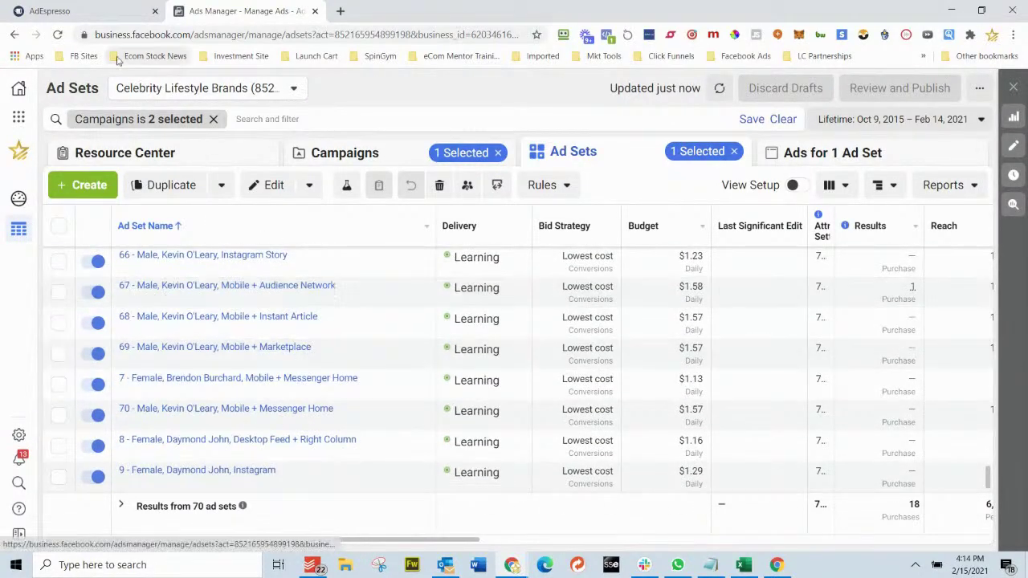
Step: Compare the AdEspresso campaign dashboard with the individual ad set list in Ads Manager, ending on the AdEspresso dashboard
left_click(100, 10)
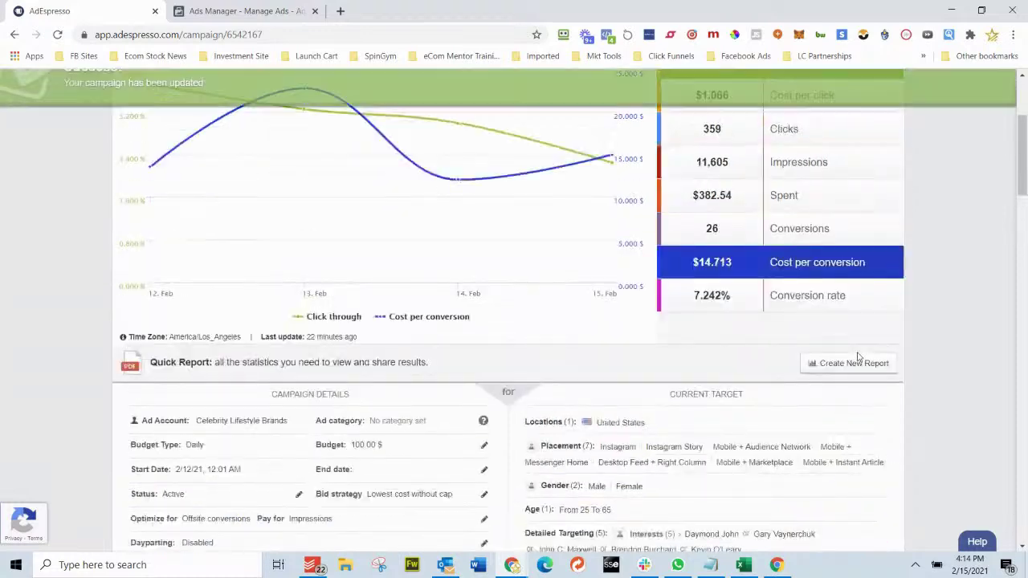
left_click(263, 16)
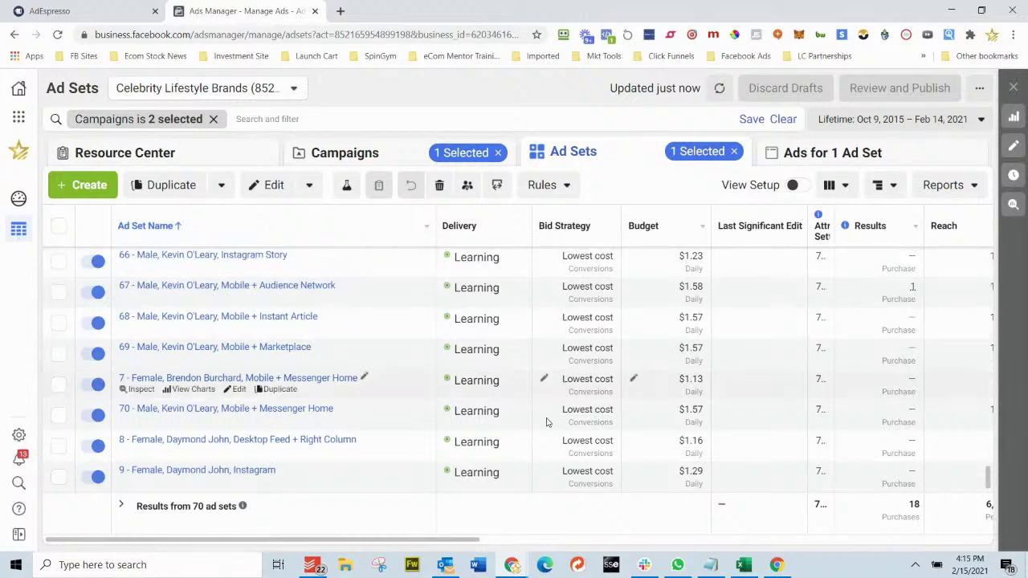
left_click(65, 10)
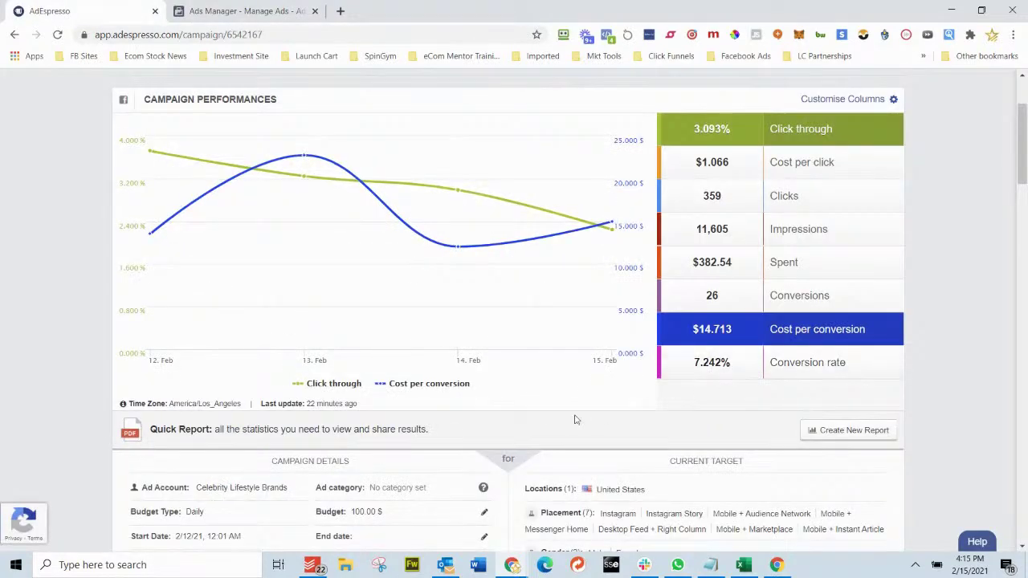
scroll(549, 424, "down", 1)
scroll(550, 424, "down", 3)
scroll(550, 424, "up", 3)
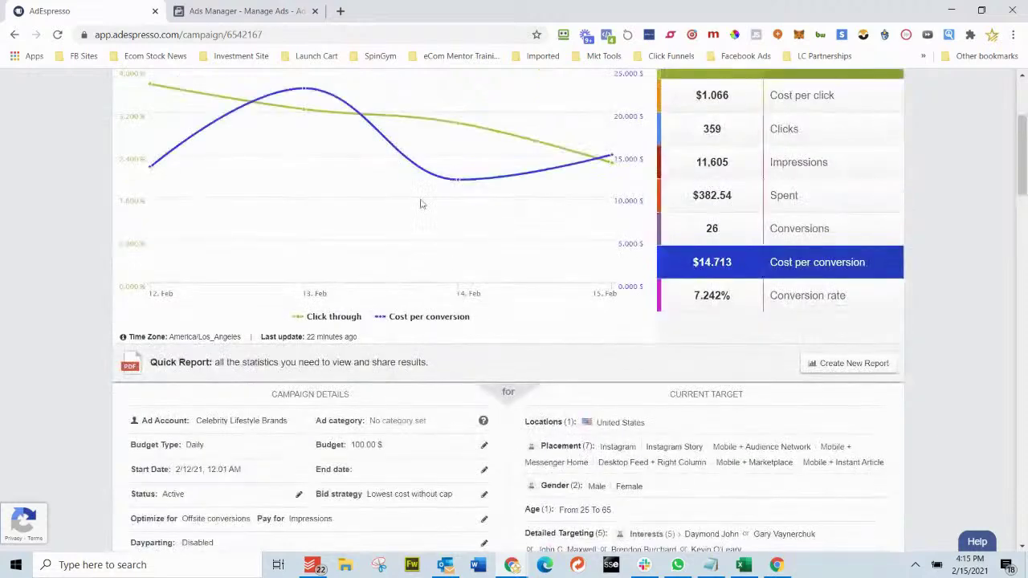
left_click(275, 10)
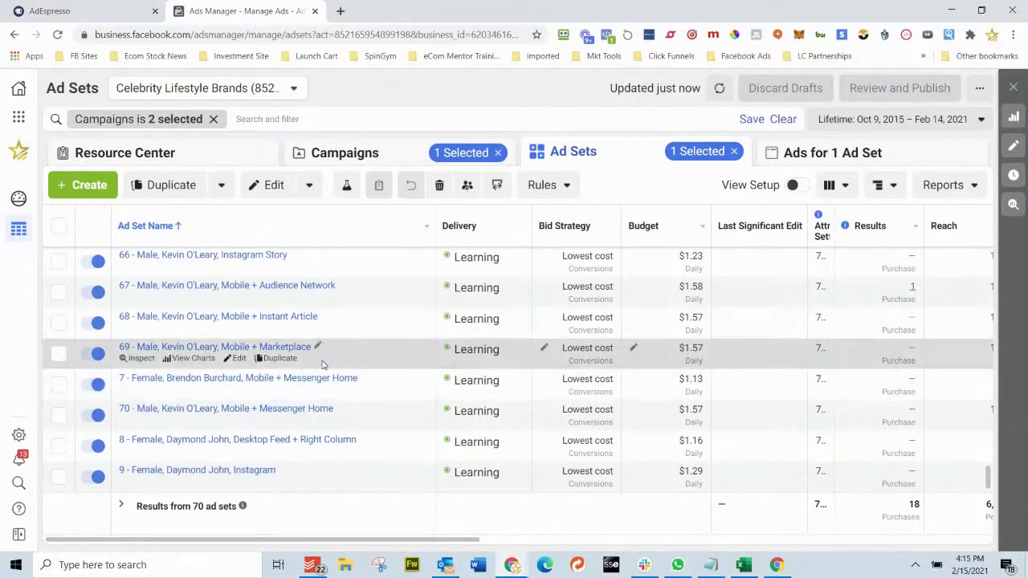
scroll(481, 353, "up", 6)
left_click(87, 9)
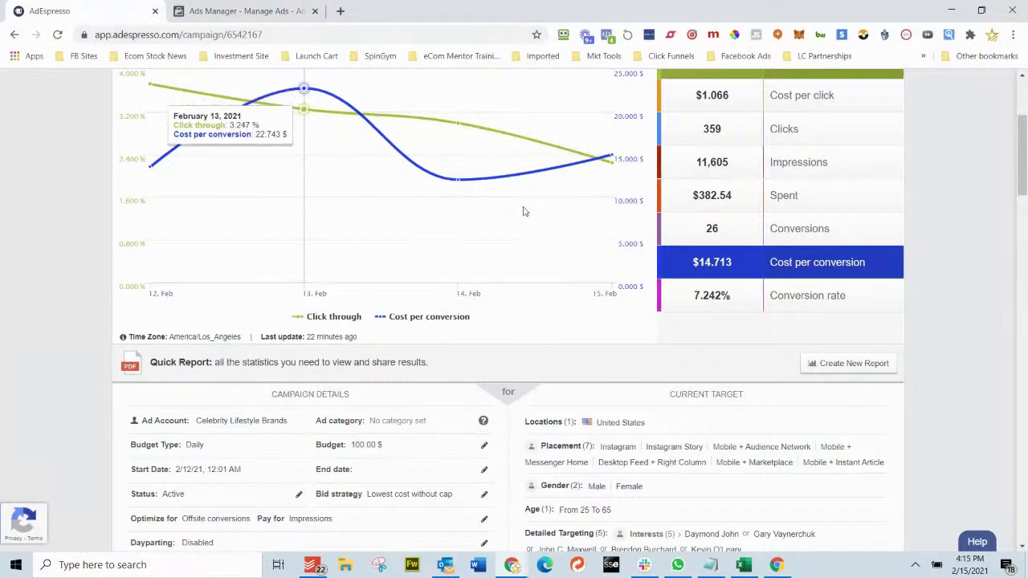
Step: Review the campaign's current targeting and the Audience Inspector's purchase results by age group
scroll(554, 220, "down", 3)
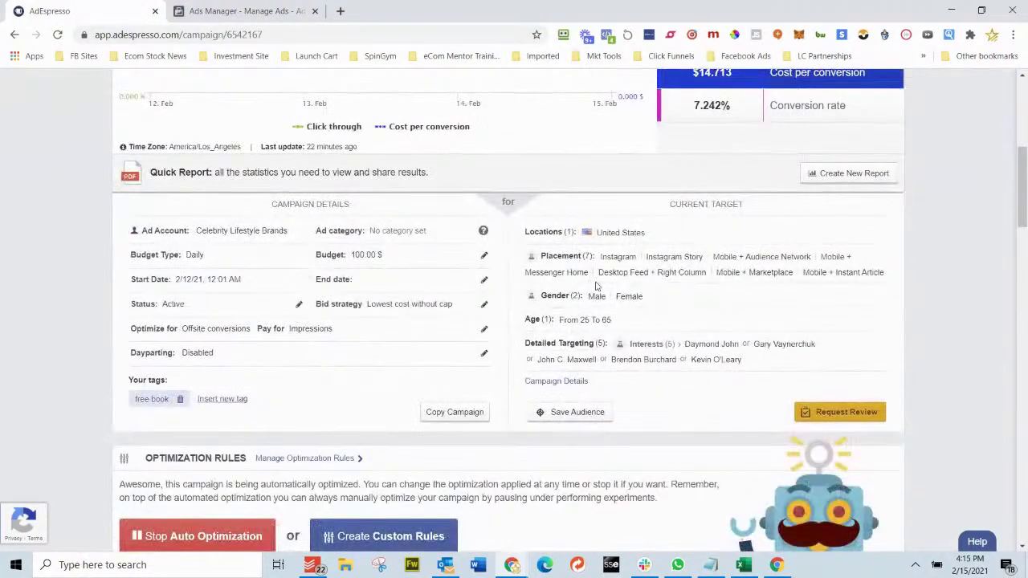
scroll(613, 268, "up", 1)
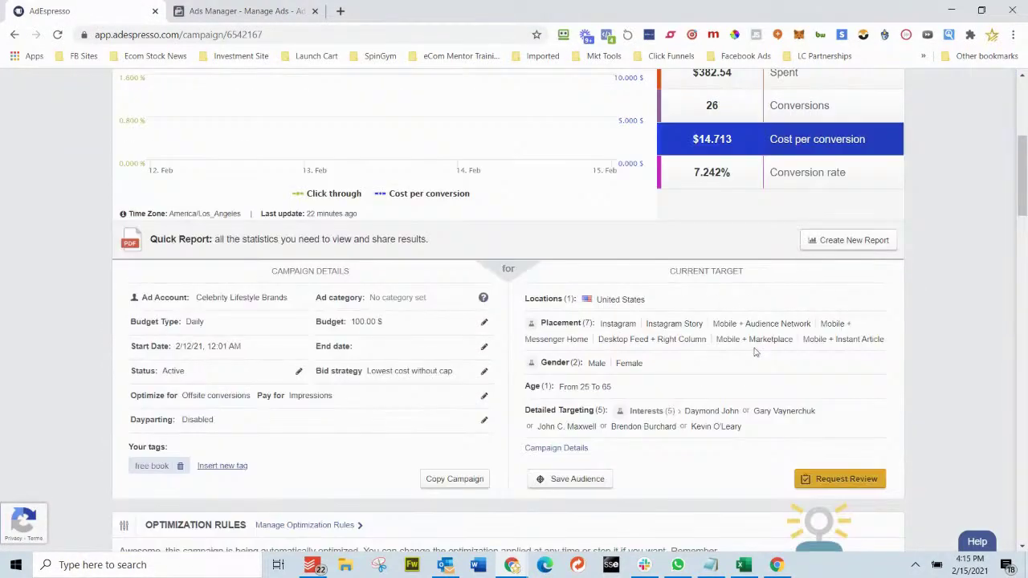
scroll(670, 338, "down", 2)
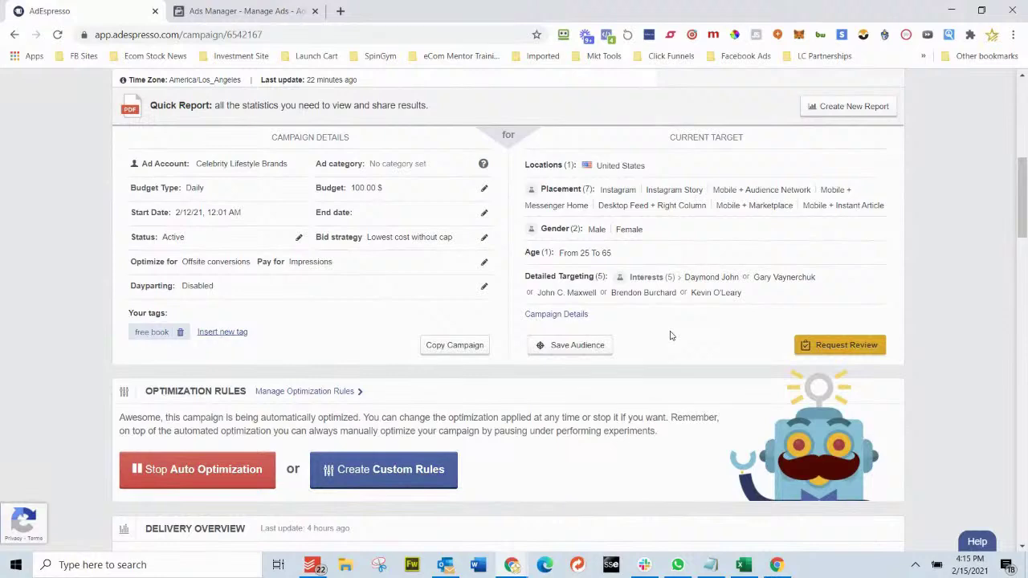
scroll(672, 336, "down", 7)
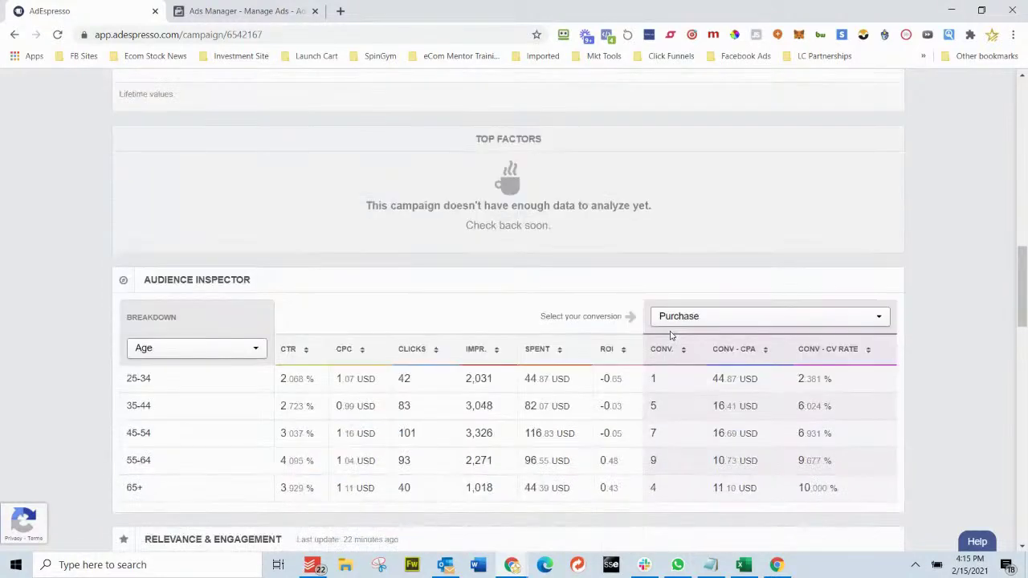
scroll(672, 336, "down", 1)
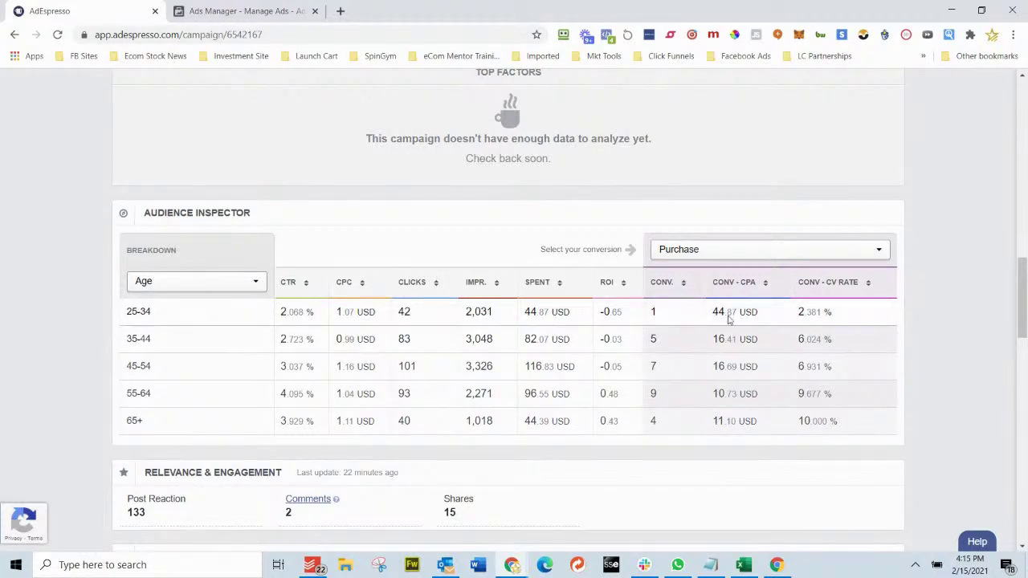
scroll(323, 324, "down", 2)
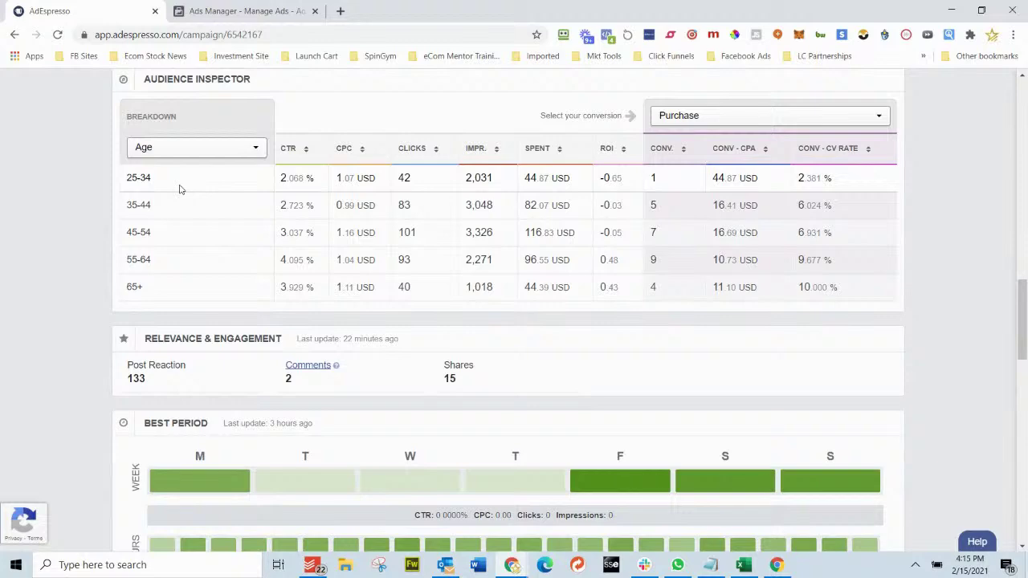
scroll(217, 215, "down", 5)
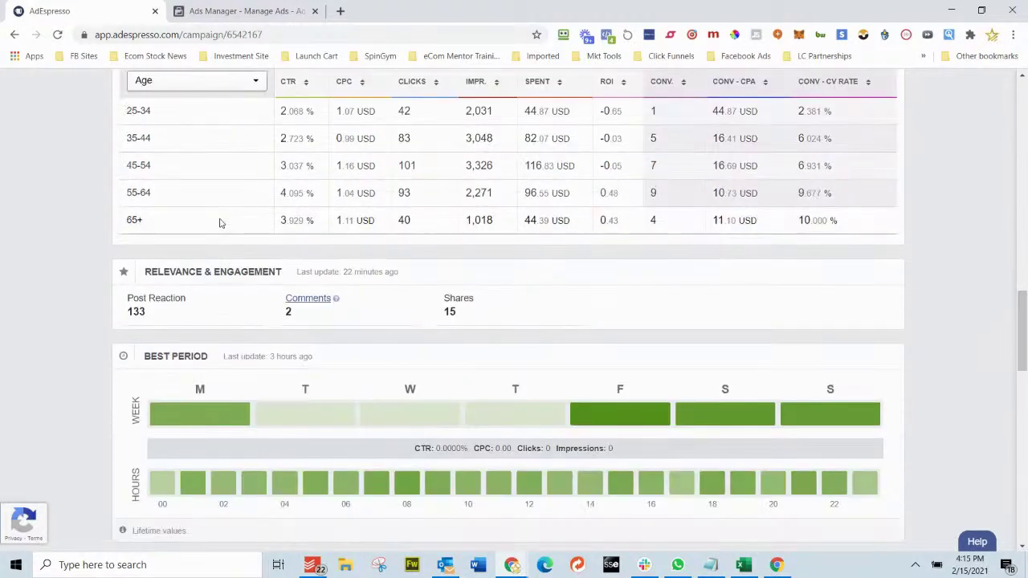
Step: Examine the Goals / Conversions summary, and return to the campaign performance graph to check the latest cost per conversion
scroll(221, 225, "down", 8)
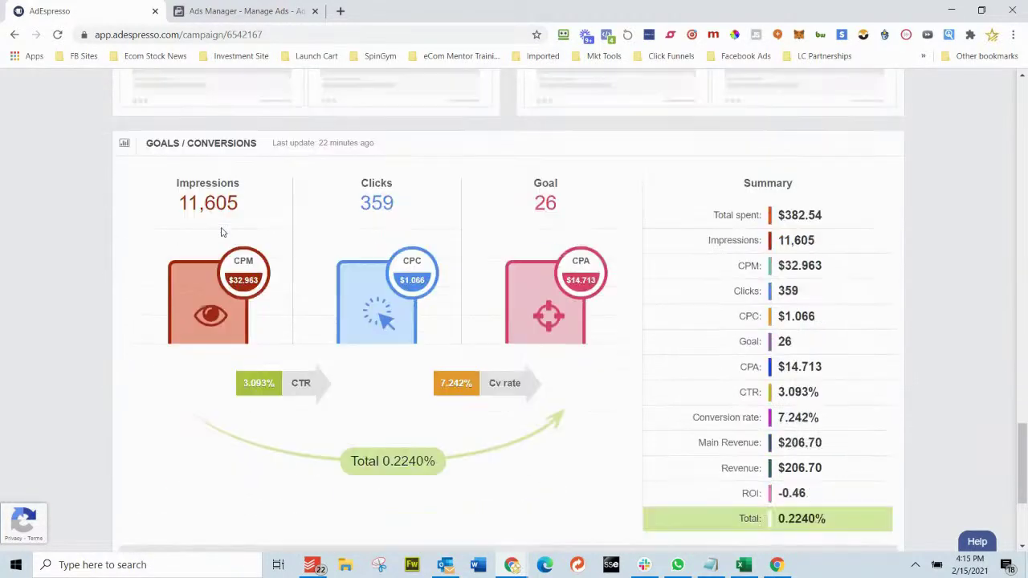
scroll(222, 229, "up", 2)
scroll(223, 233, "down", 3)
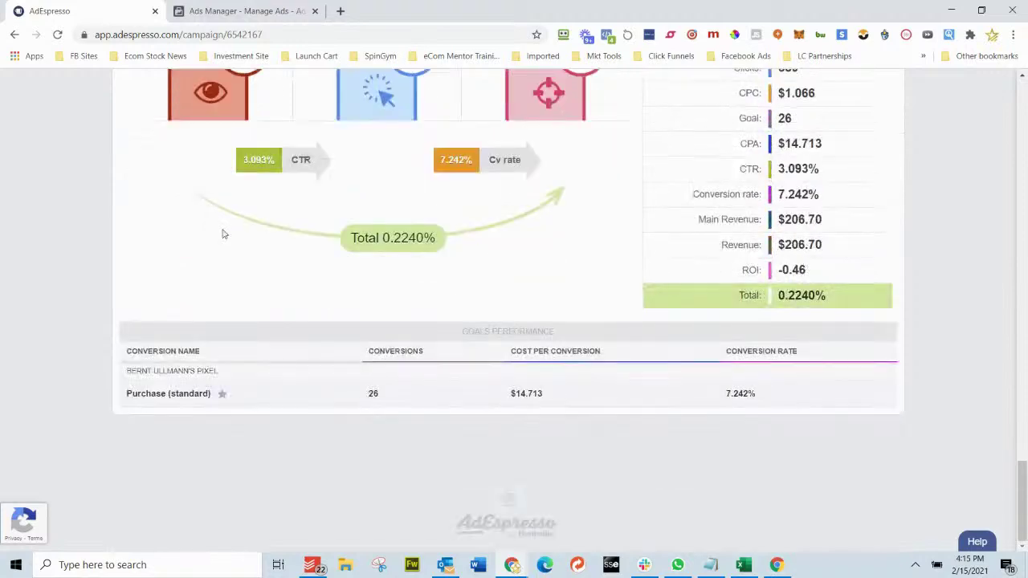
scroll(223, 233, "up", 15)
scroll(223, 234, "up", 4)
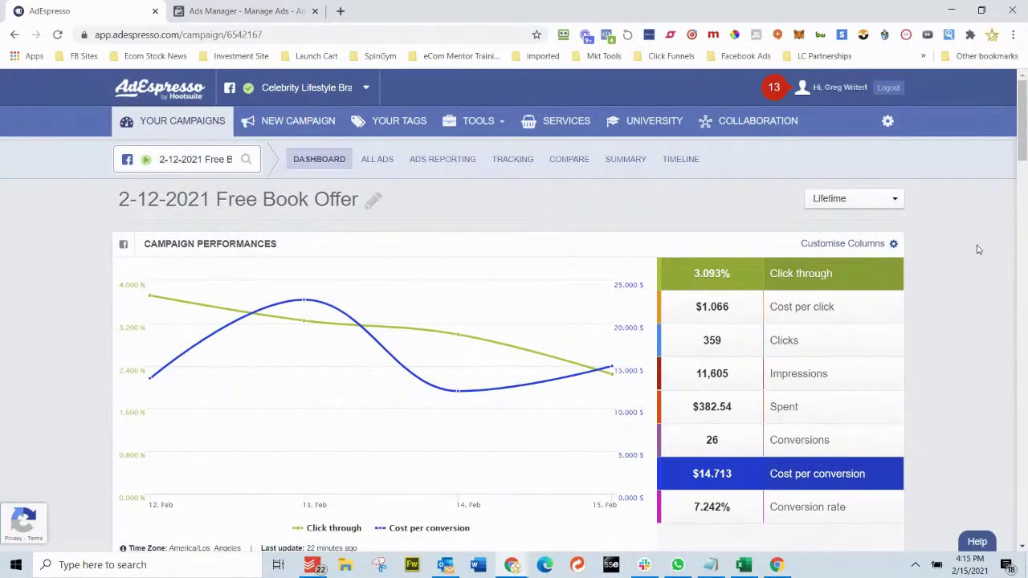
scroll(979, 250, "down", 1)
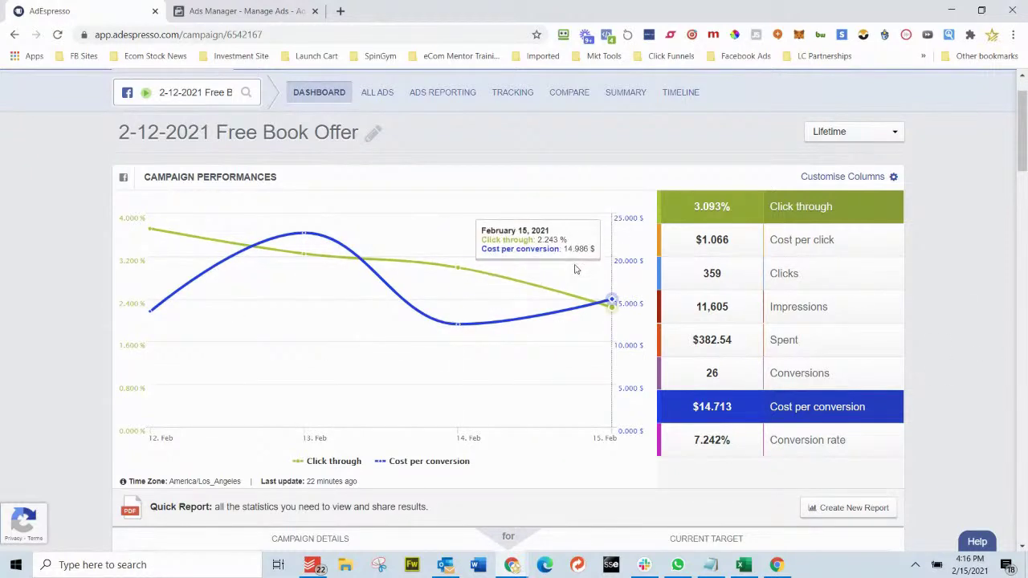
Step: Switch to the dashboard of the 2-12-2021 Free Book Offer Video campaign and dismiss its ad error notice
scroll(201, 322, "up", 1)
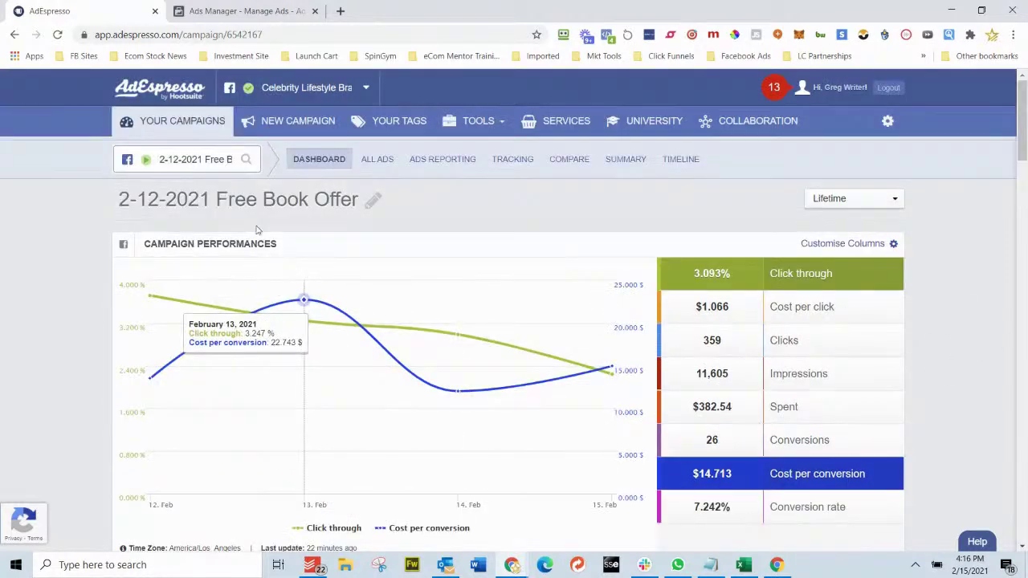
left_click(211, 160)
left_click(234, 278)
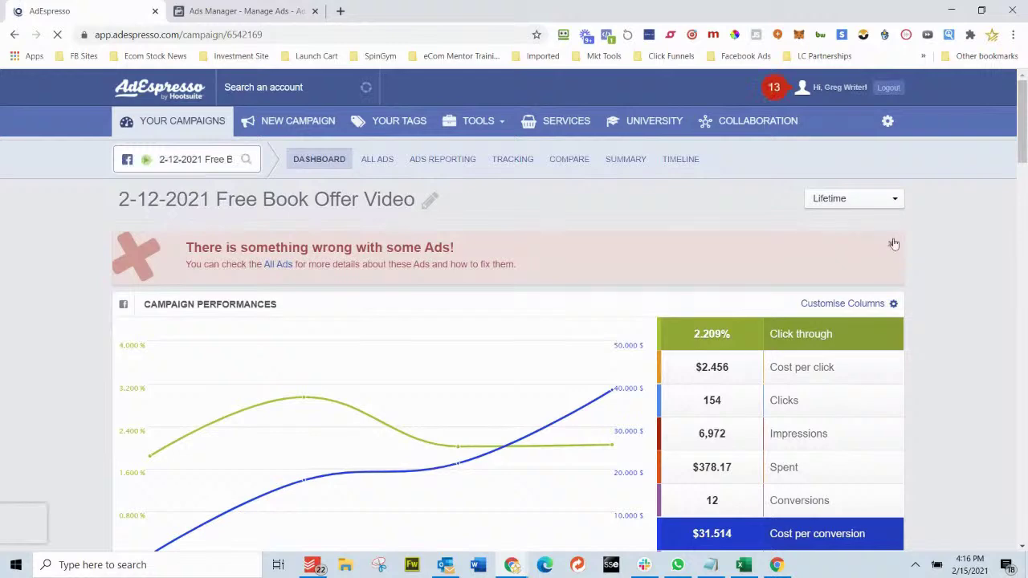
left_click(891, 243)
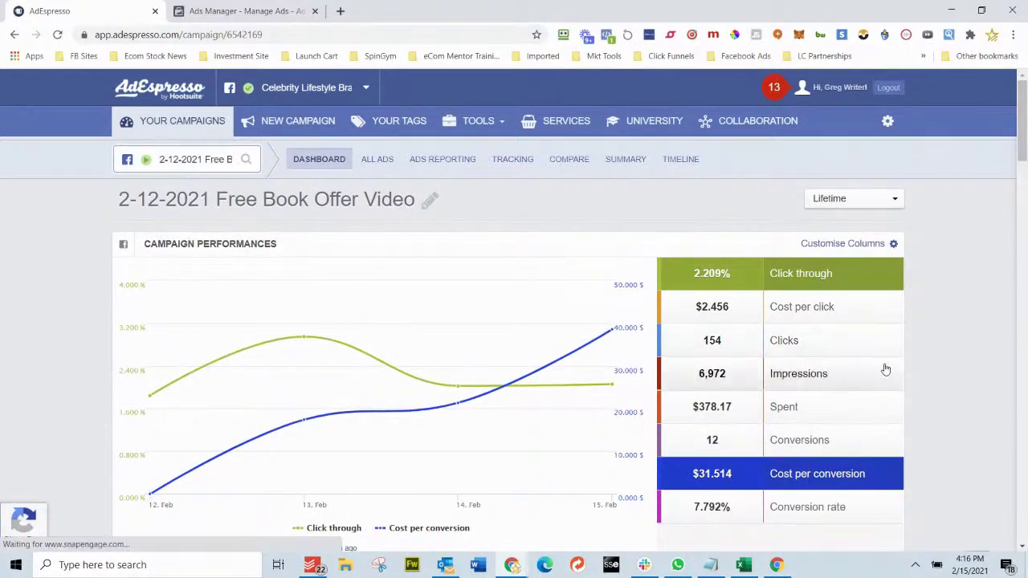
Step: Review the video campaign's cost per conversion, targeting, gender comparison, purchase results by age group and video metrics
scroll(886, 369, "down", 2)
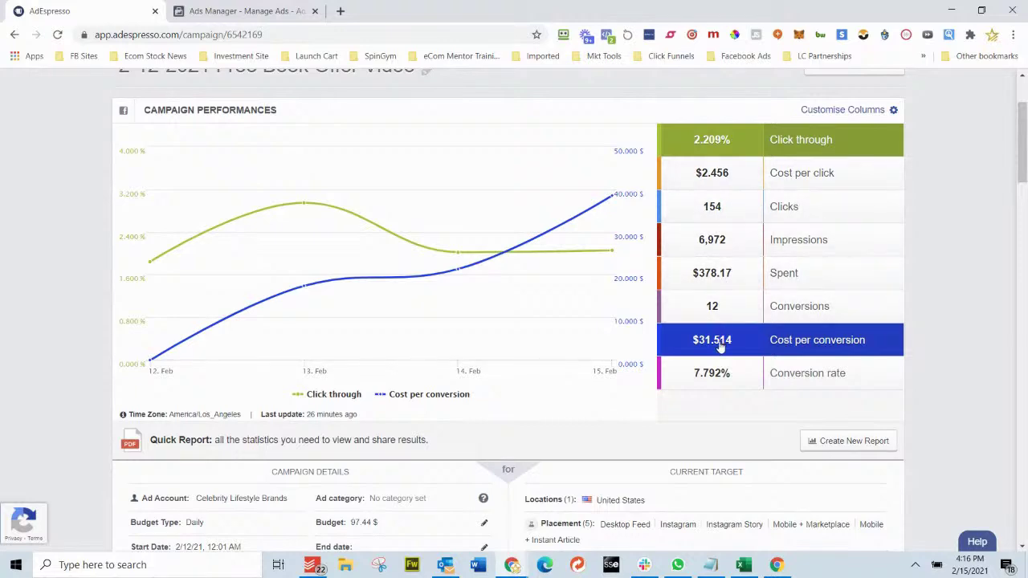
scroll(720, 345, "down", 4)
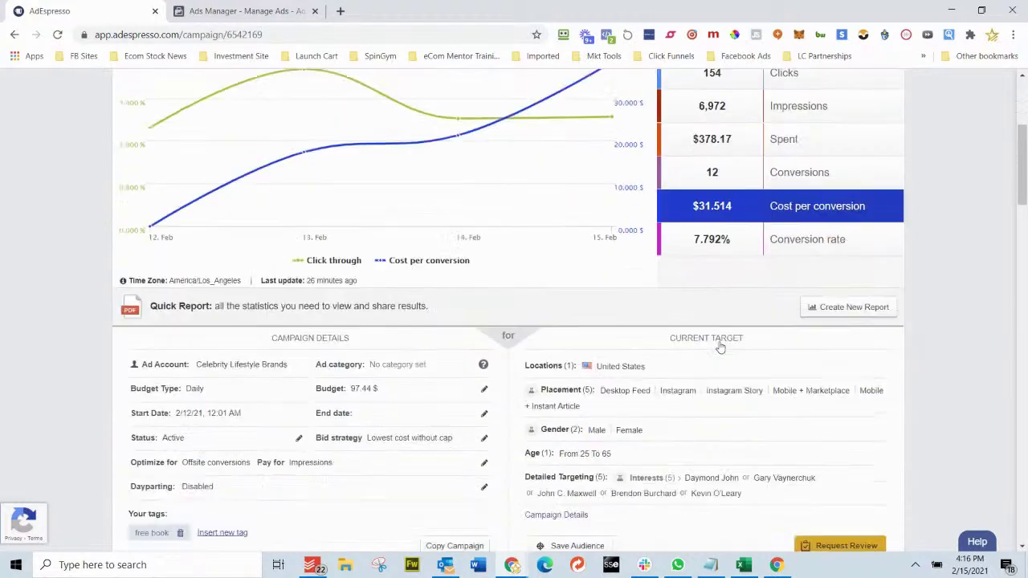
scroll(720, 346, "down", 3)
scroll(721, 346, "down", 3)
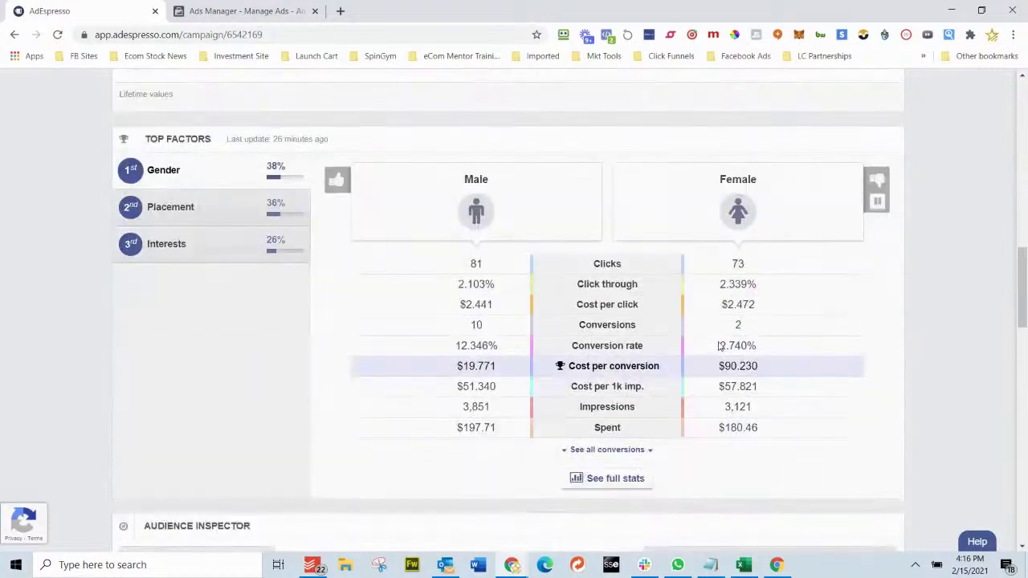
scroll(721, 345, "up", 10)
scroll(720, 346, "down", 15)
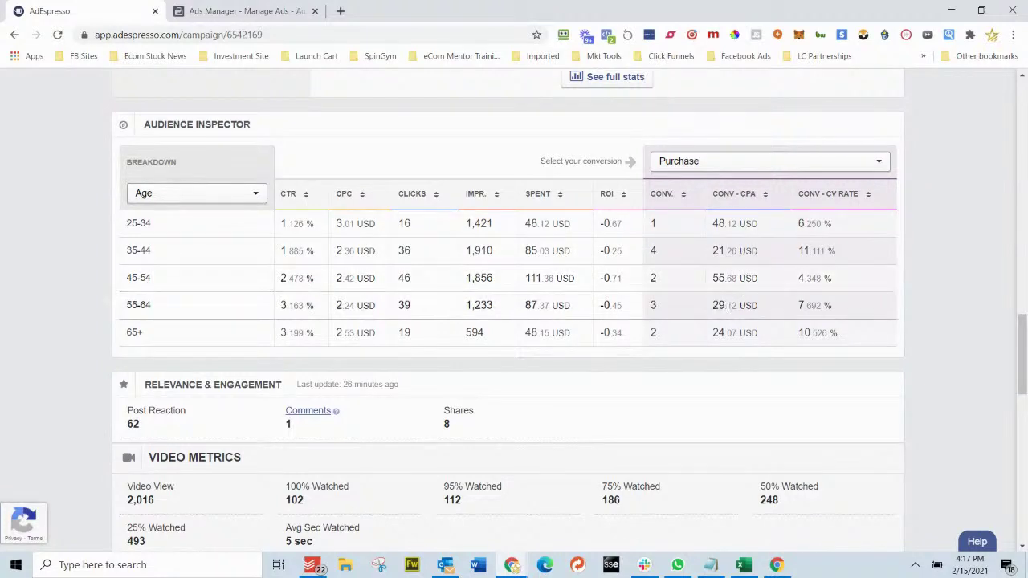
scroll(723, 331, "down", 2)
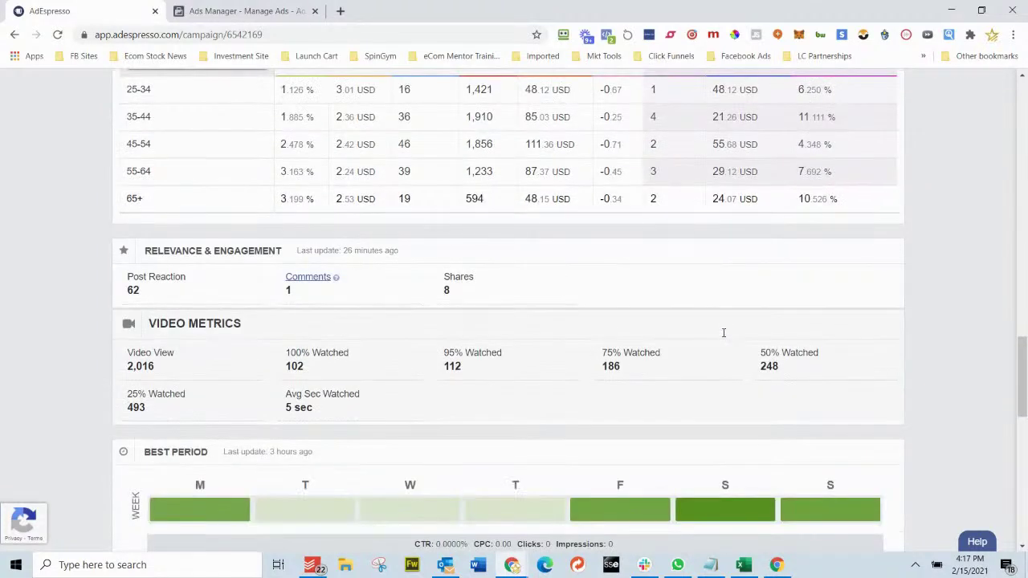
Step: Open the video ad's commented post on Facebook for moderation, leave the full-screen video and show the post's reactions and comments
left_click(317, 280)
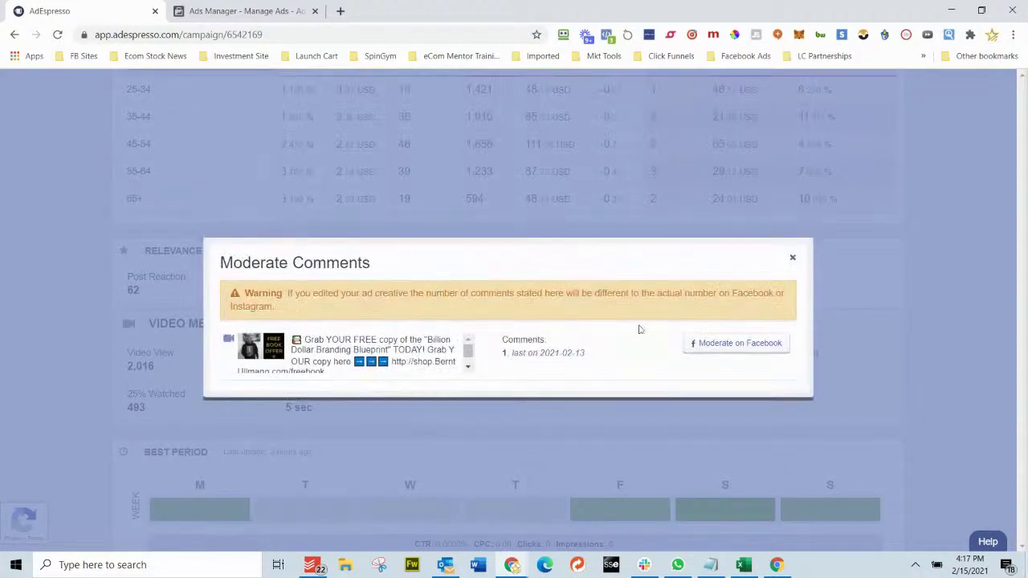
left_click(716, 349)
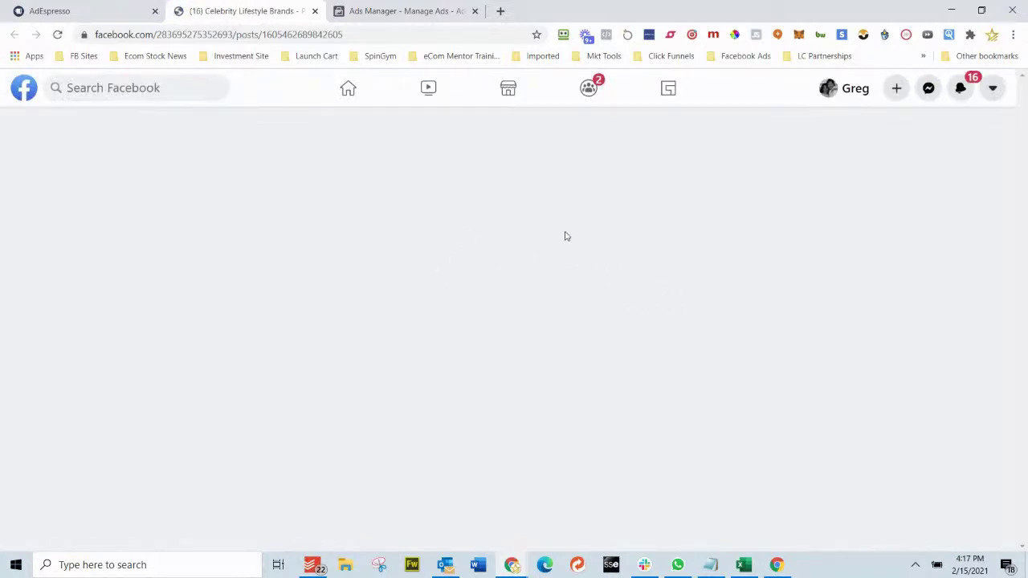
scroll(523, 245, "down", 2)
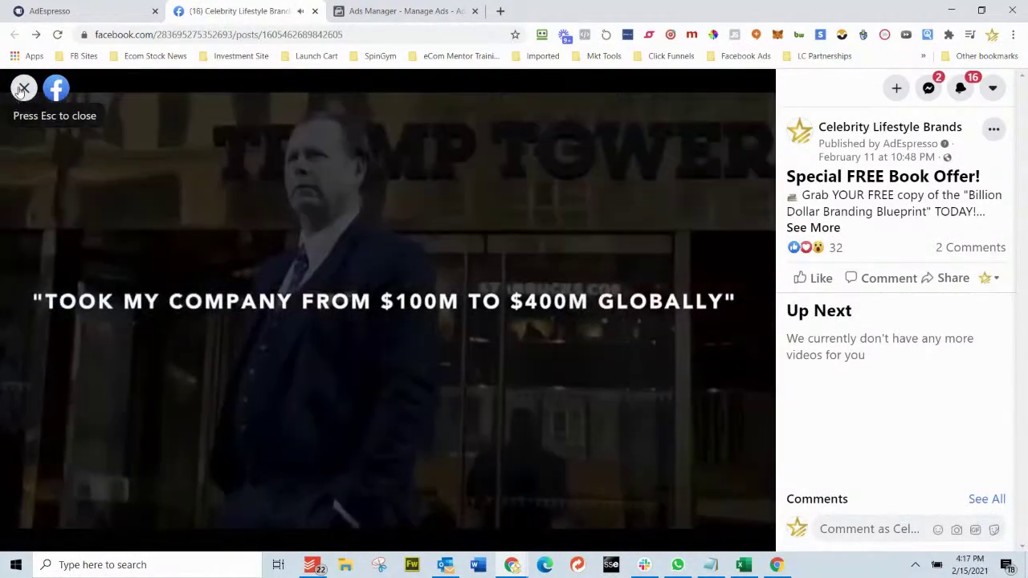
key("Escape")
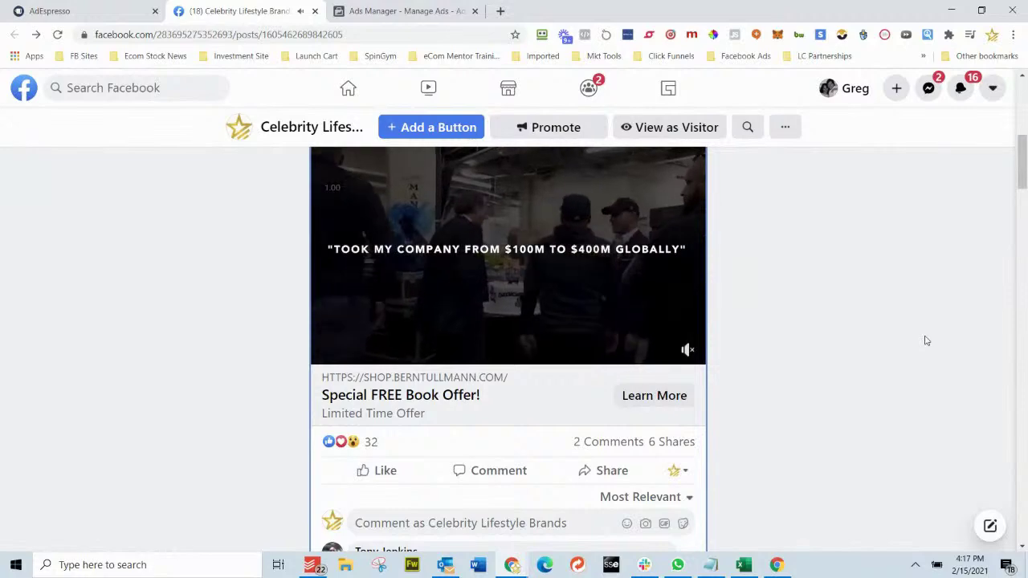
scroll(926, 341, "down", 1)
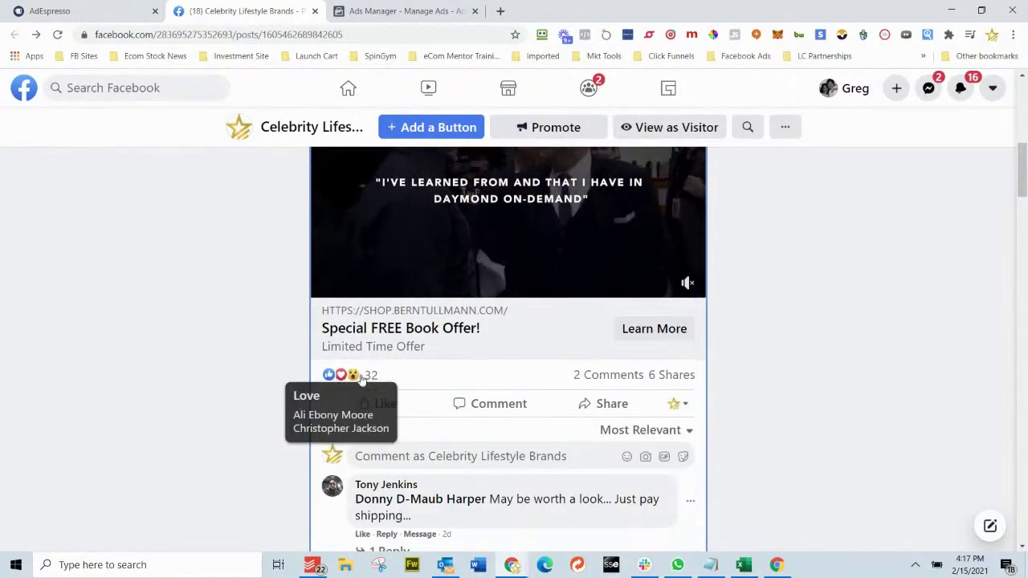
scroll(916, 383, "down", 1)
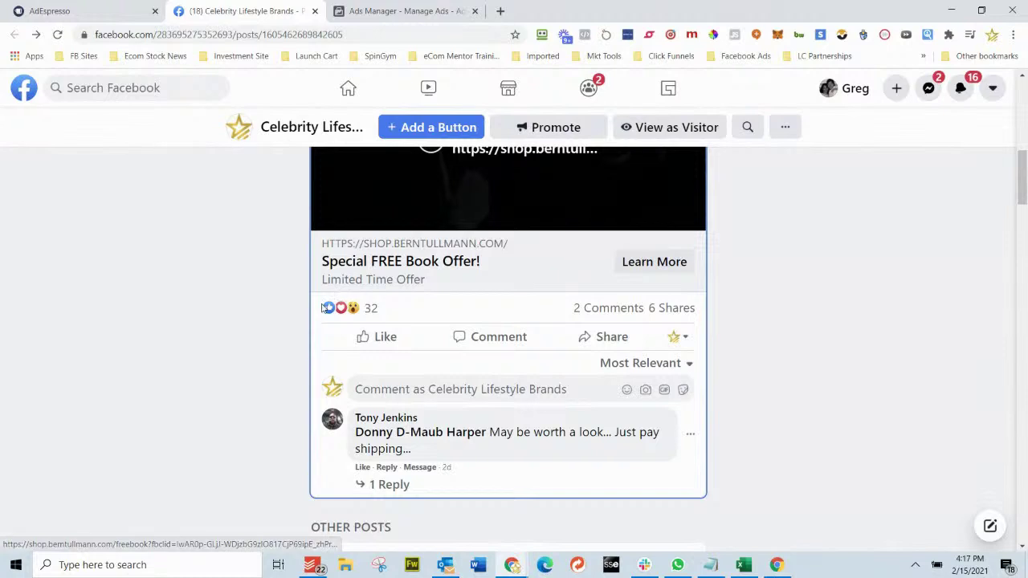
Step: Open the list of people who reacted to the Special FREE Book Offer post and show all reactions
mouse_move(342, 311)
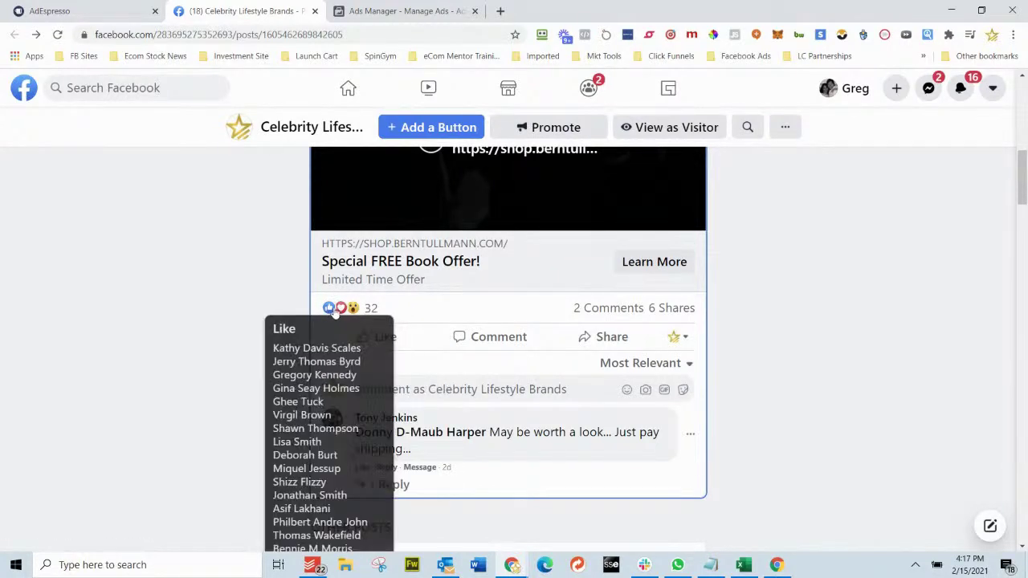
left_click(335, 312)
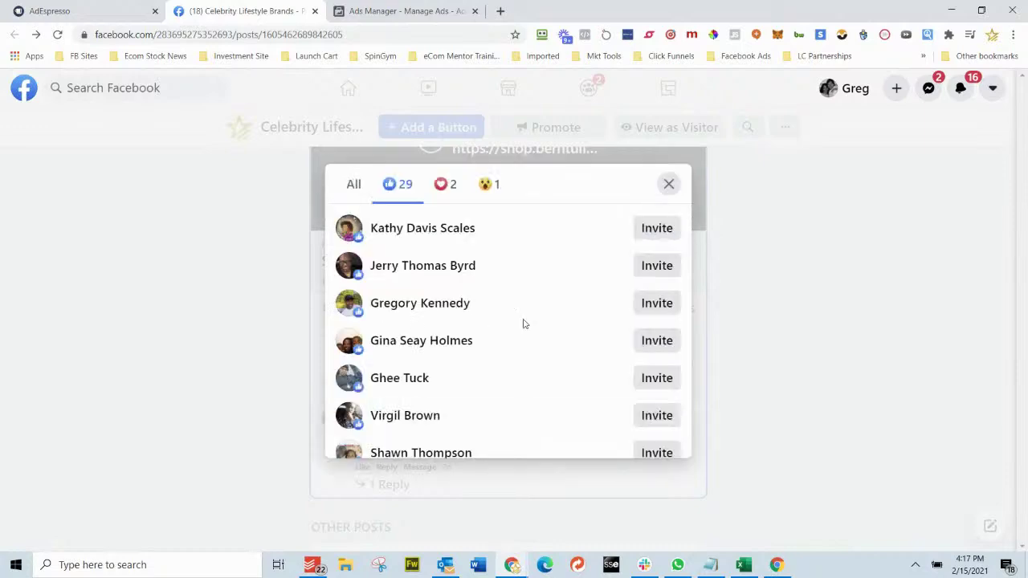
scroll(520, 248, "down", 4)
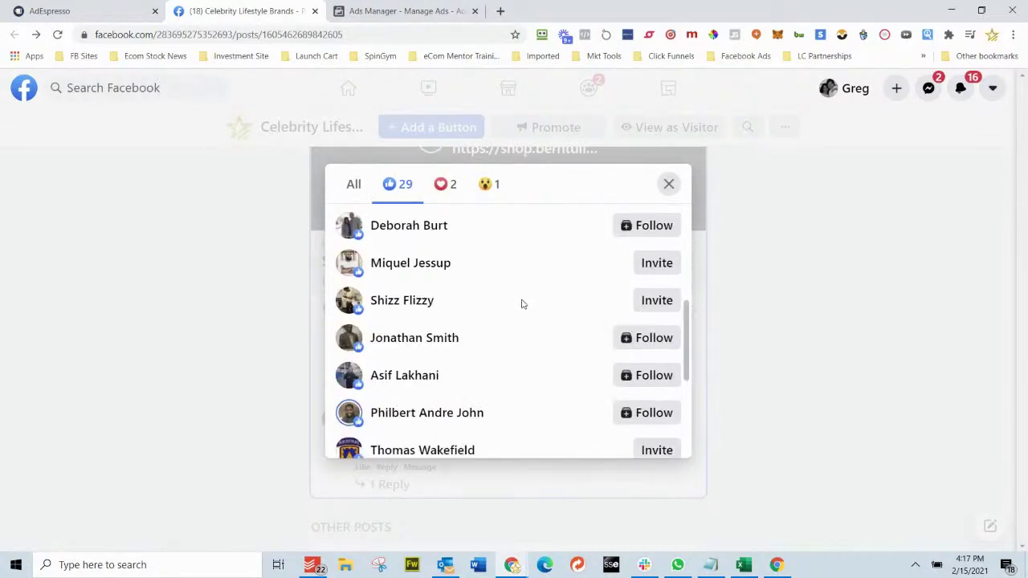
scroll(521, 301, "up", 4)
left_click(352, 186)
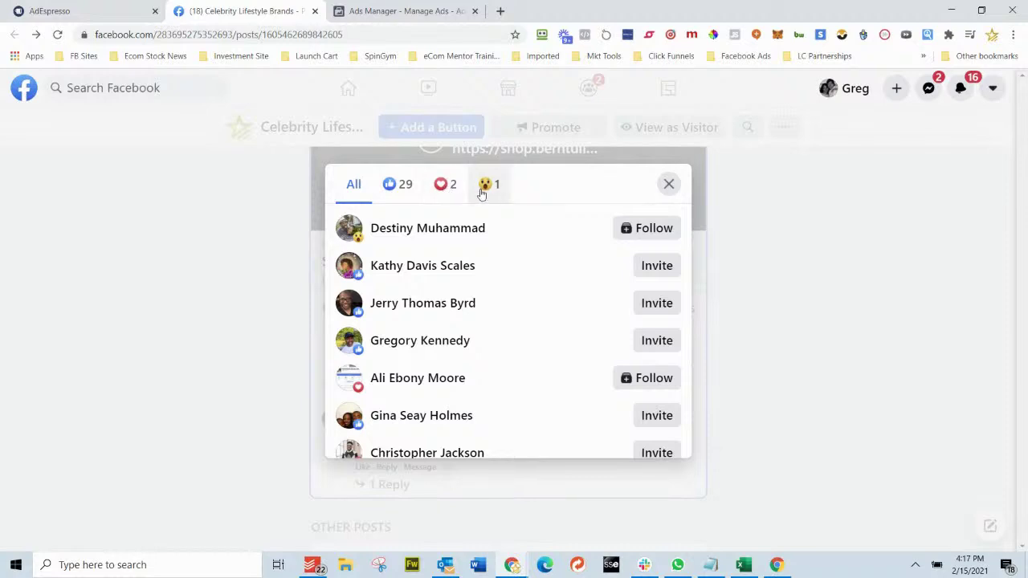
Step: Invite every eligible person in the full reactions list to like the page, and close the list
left_click(657, 266)
left_click(657, 303)
left_click(657, 339)
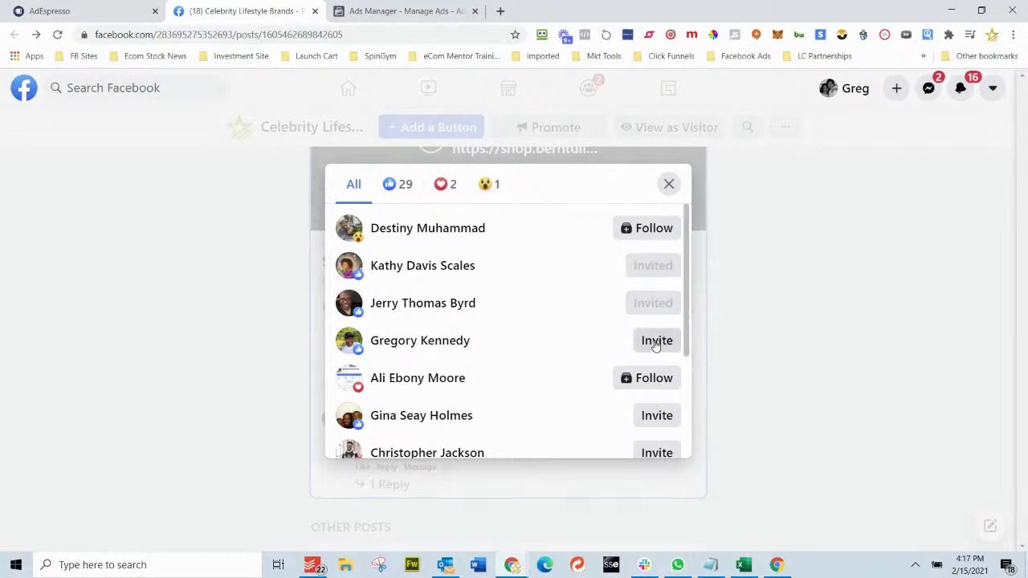
left_click(656, 415)
scroll(542, 335, "down", 2)
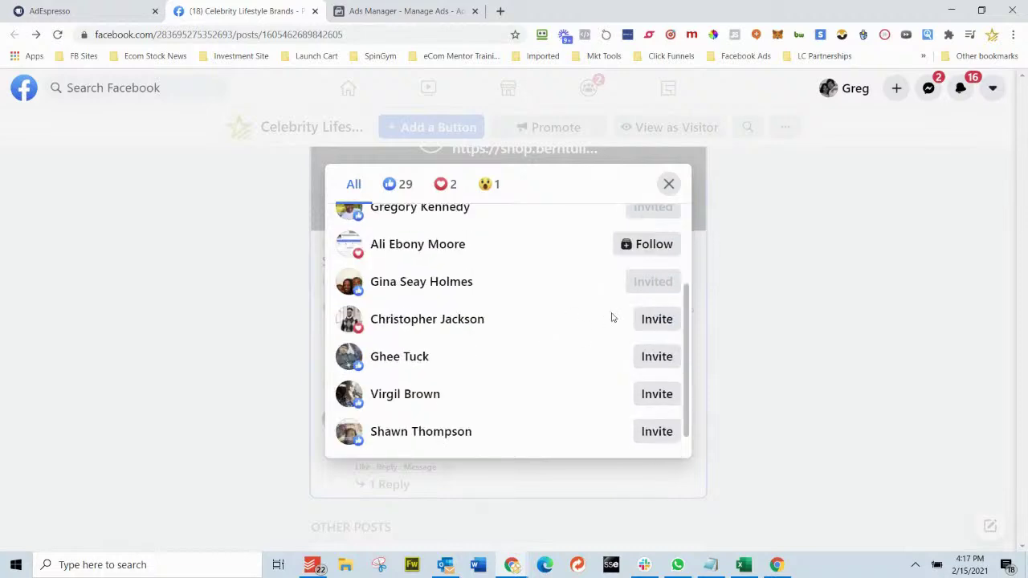
left_click(655, 318)
left_click(657, 357)
left_click(657, 393)
left_click(657, 432)
scroll(570, 362, "down", 2)
left_click(652, 338)
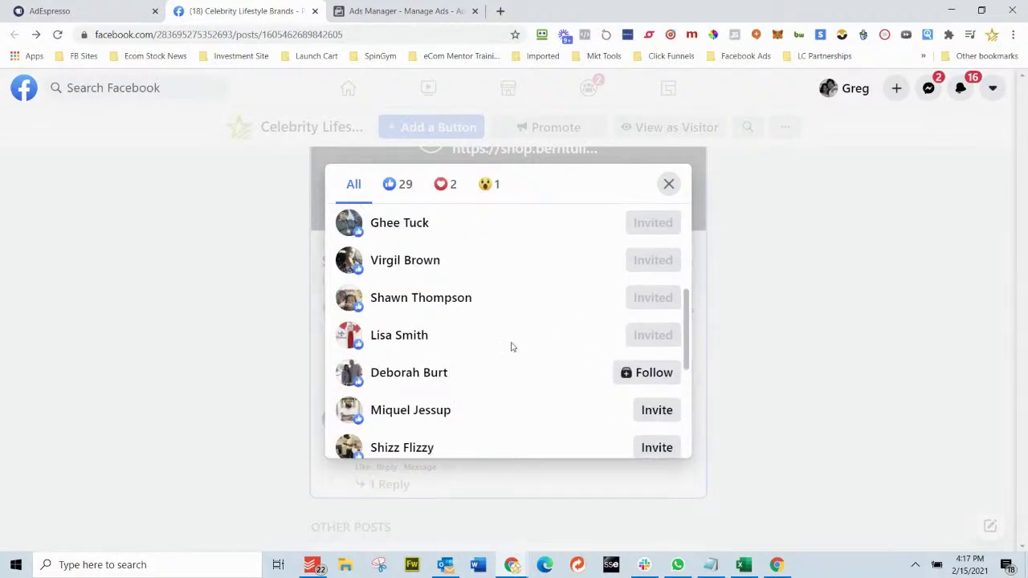
scroll(562, 351, "down", 2)
left_click(657, 277)
left_click(658, 319)
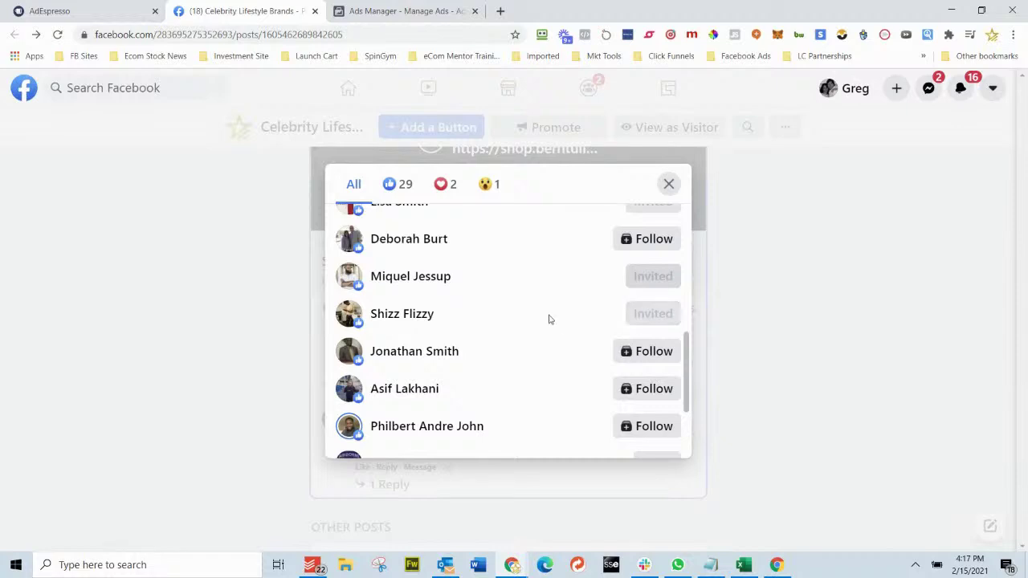
scroll(562, 325, "down", 2)
left_click(657, 321)
left_click(670, 359)
left_click(661, 395)
scroll(538, 313, "down", 1)
left_click(660, 369)
left_click(654, 403)
scroll(554, 352, "down", 2)
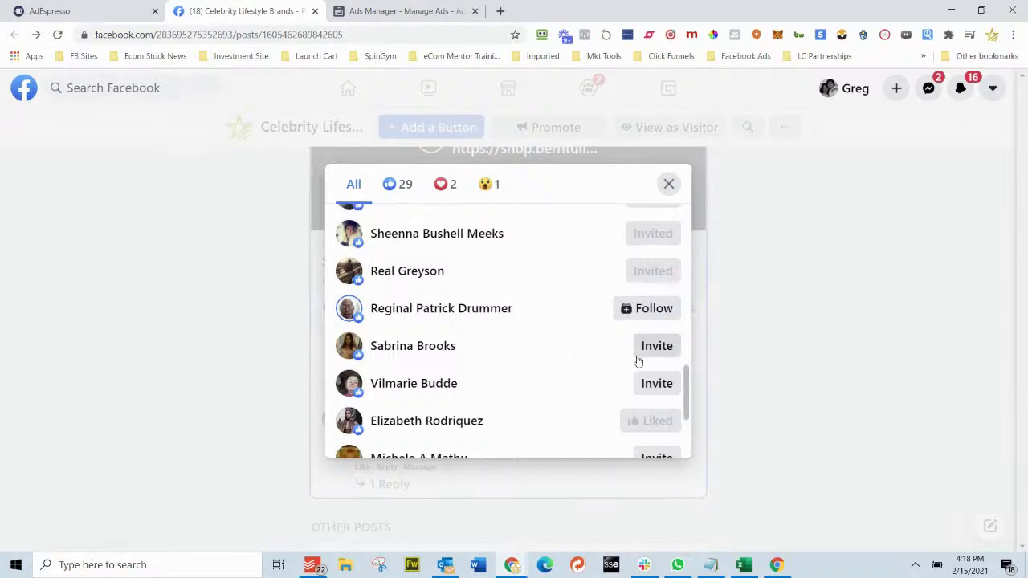
left_click(652, 347)
left_click(652, 383)
scroll(586, 353, "down", 2)
left_click(652, 287)
left_click(650, 321)
scroll(512, 320, "down", 1)
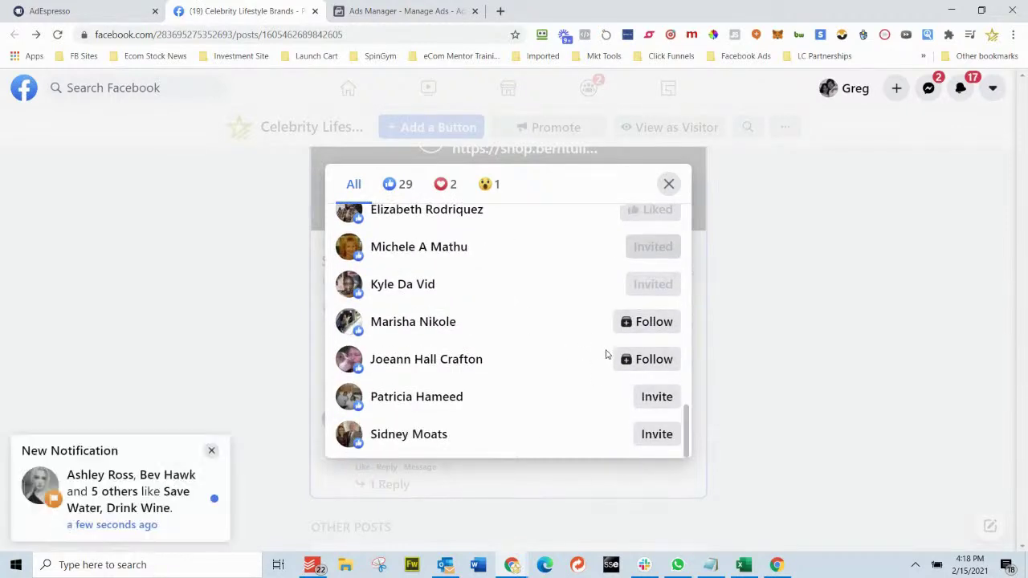
left_click(653, 397)
left_click(652, 434)
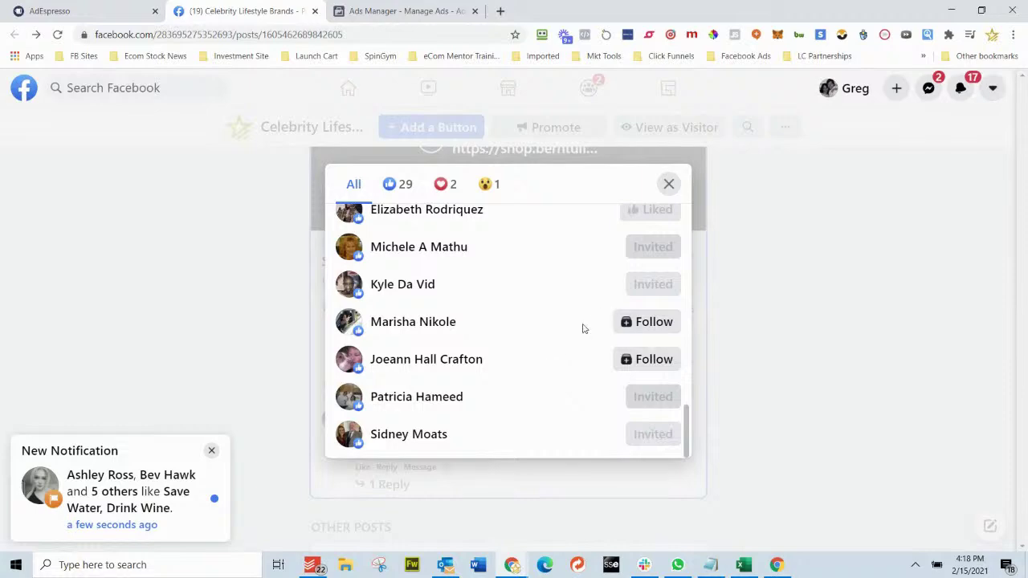
scroll(599, 358, "up", 10)
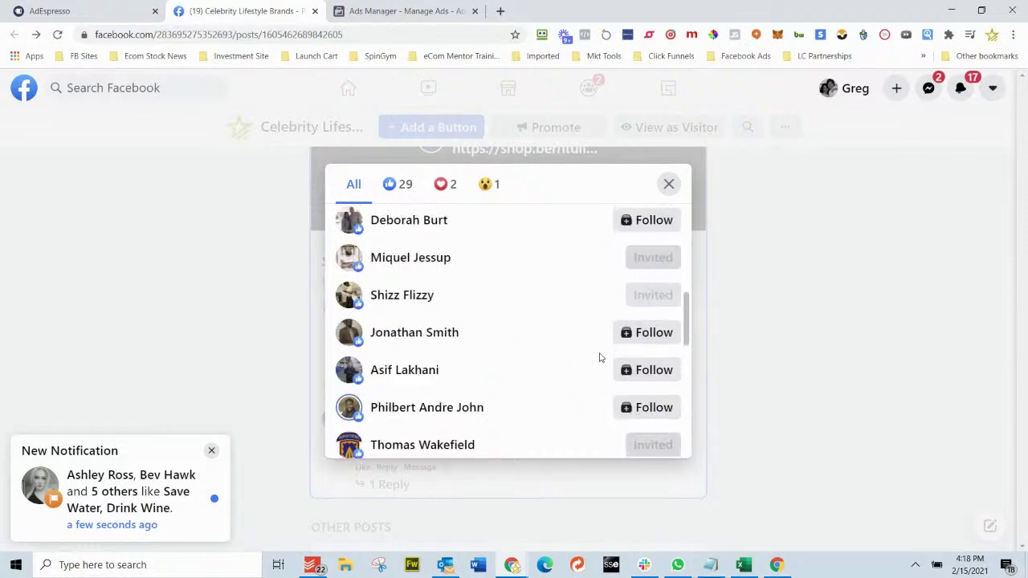
left_click(667, 183)
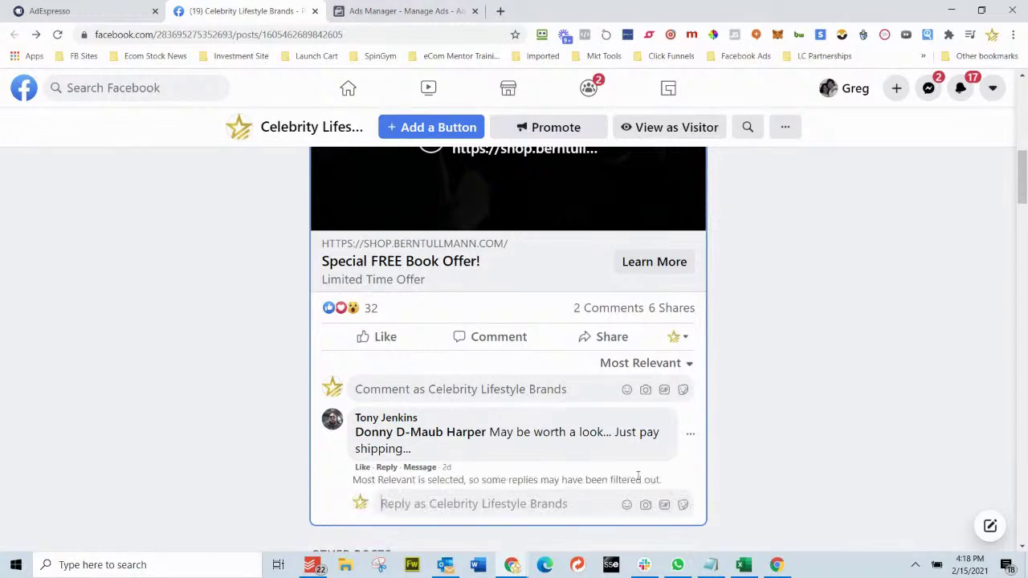
Step: Like the visitor's comment on the post as Celebrity Lifestyle Brands and reply with "Thanks"
left_click(363, 468)
type("Thankshunbenneys")
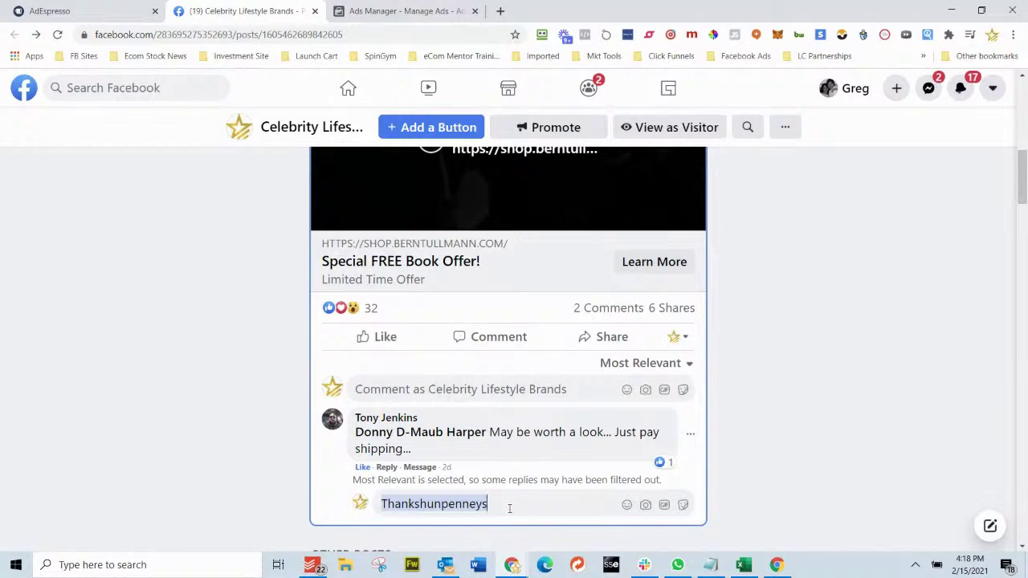
key("BackSpace")
type("Thanks")
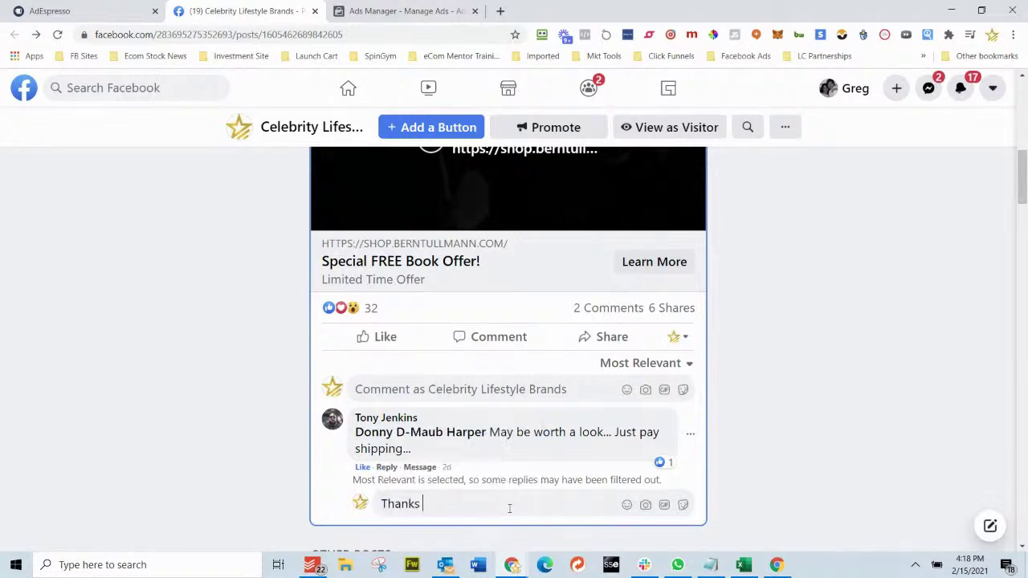
key("Return")
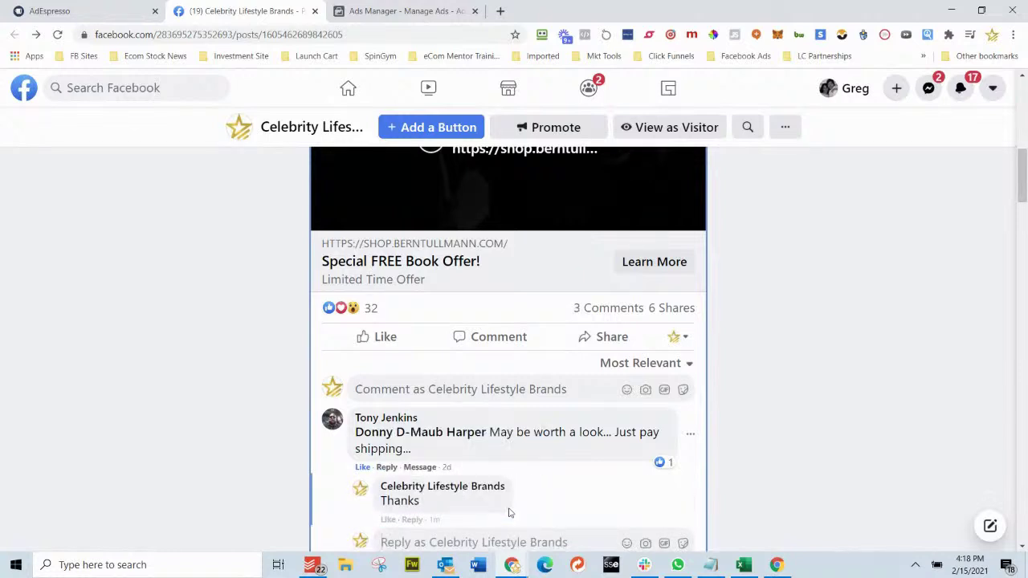
Step: Close the Facebook post and AdEspresso's Moderate Comments window, and return to the gender comparison in Top Factors
scroll(643, 434, "down", 2)
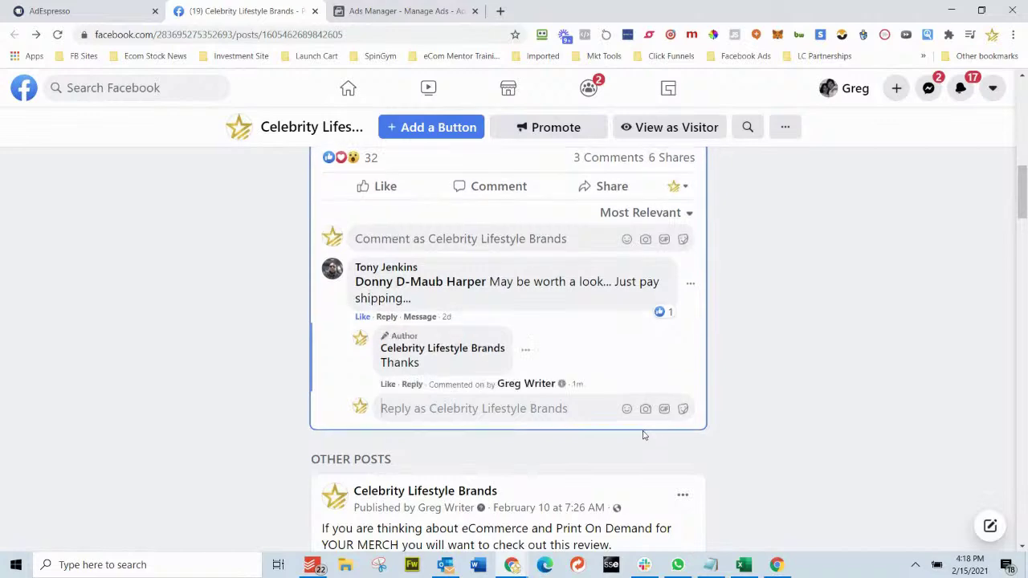
scroll(642, 435, "up", 10)
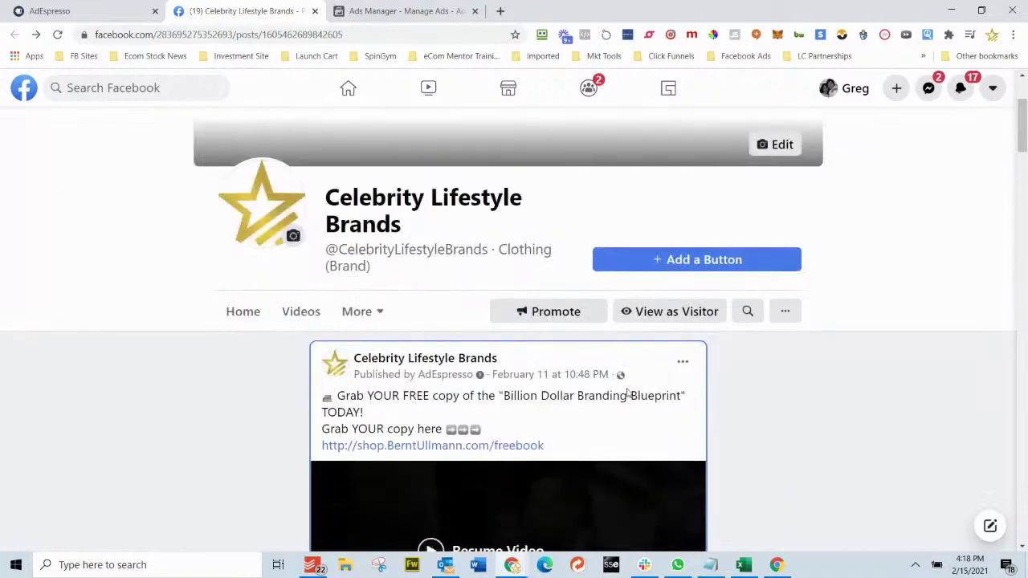
left_click(315, 11)
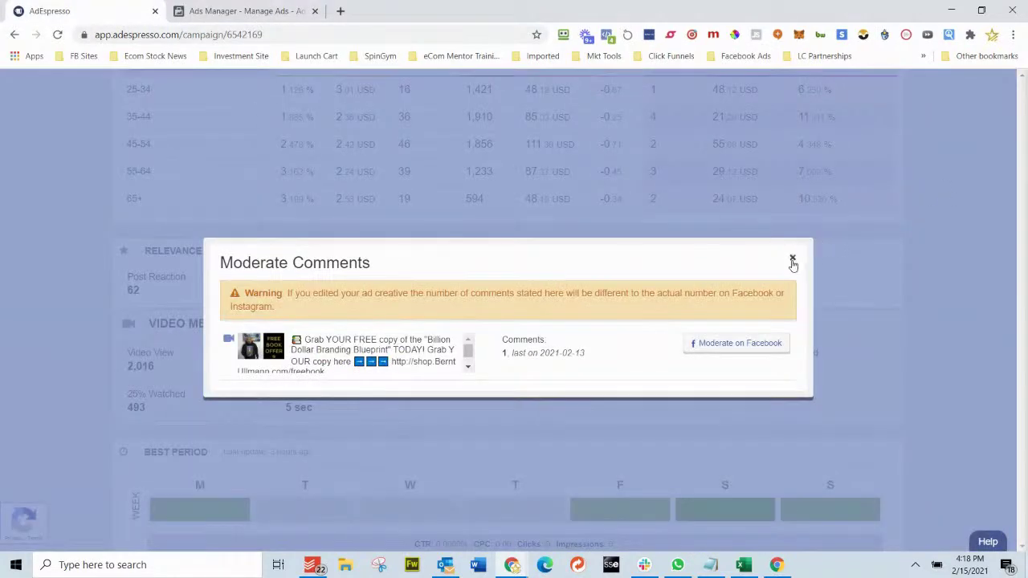
left_click(792, 259)
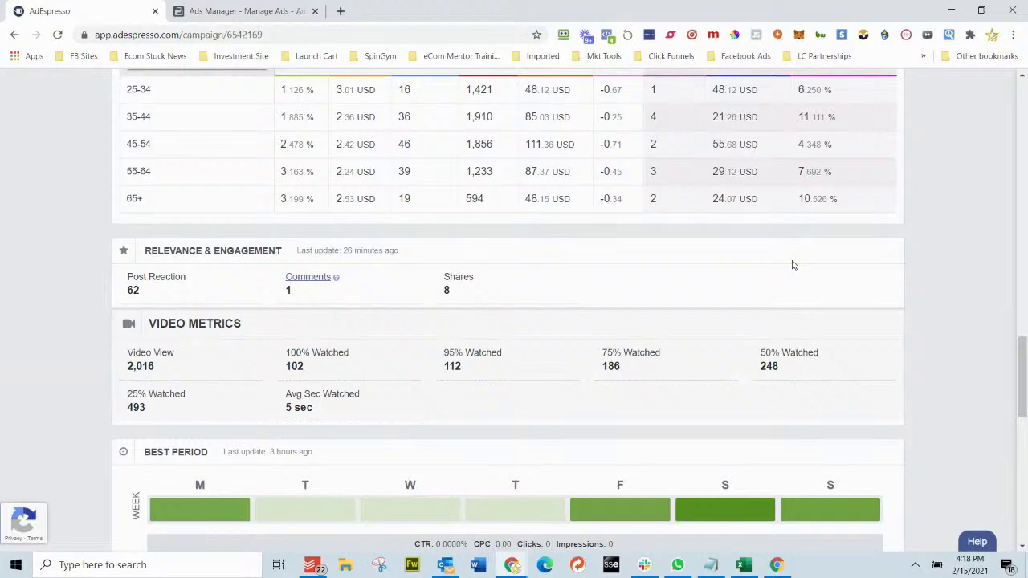
scroll(792, 265, "up", 5)
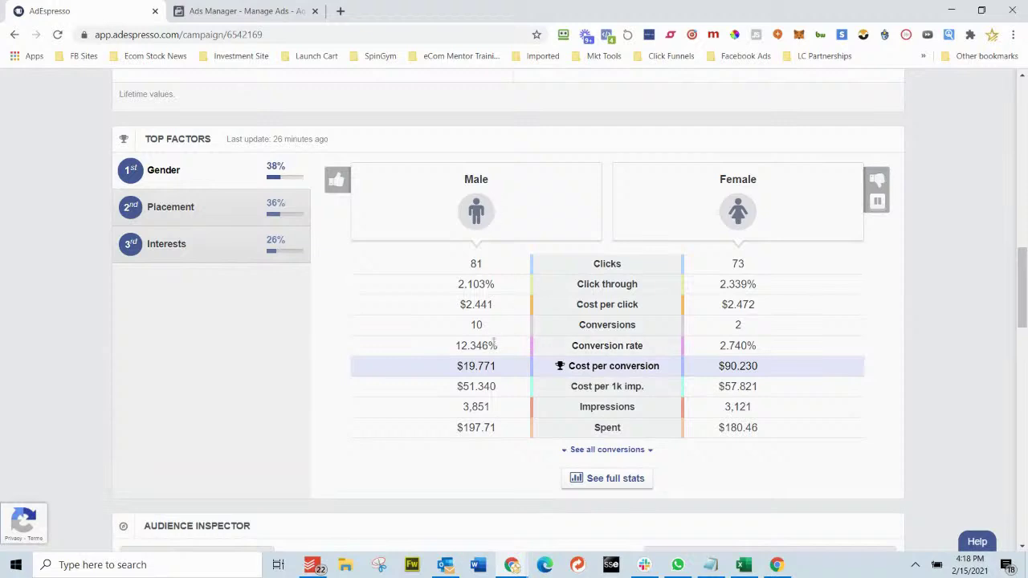
Step: Compare the cost per conversion for the Gender, Placement and Interests factors in Top Factors
left_click_drag(499, 368, 451, 367)
left_click_drag(775, 370, 718, 368)
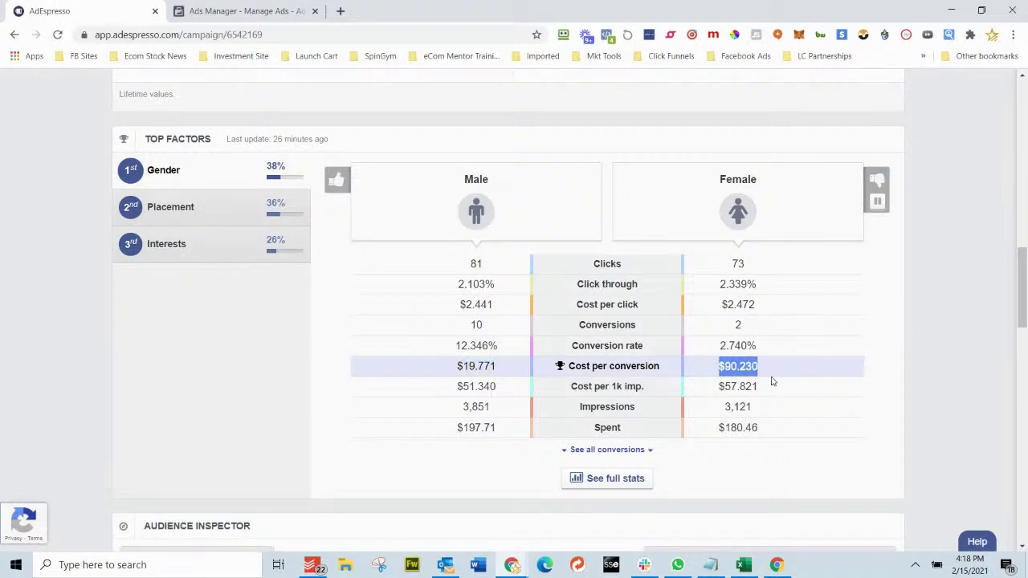
left_click(175, 219)
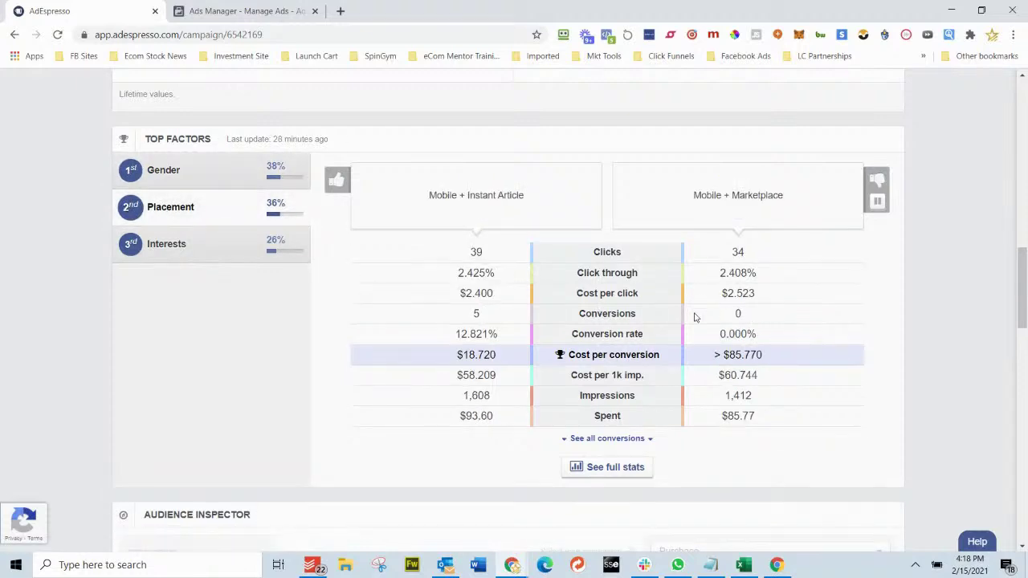
left_click_drag(779, 358, 713, 358)
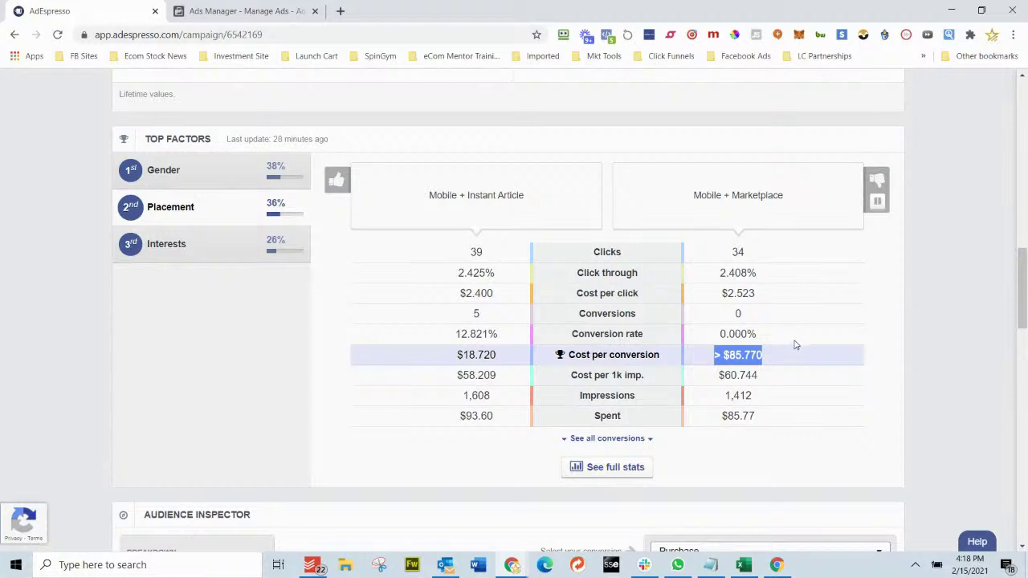
left_click(223, 265)
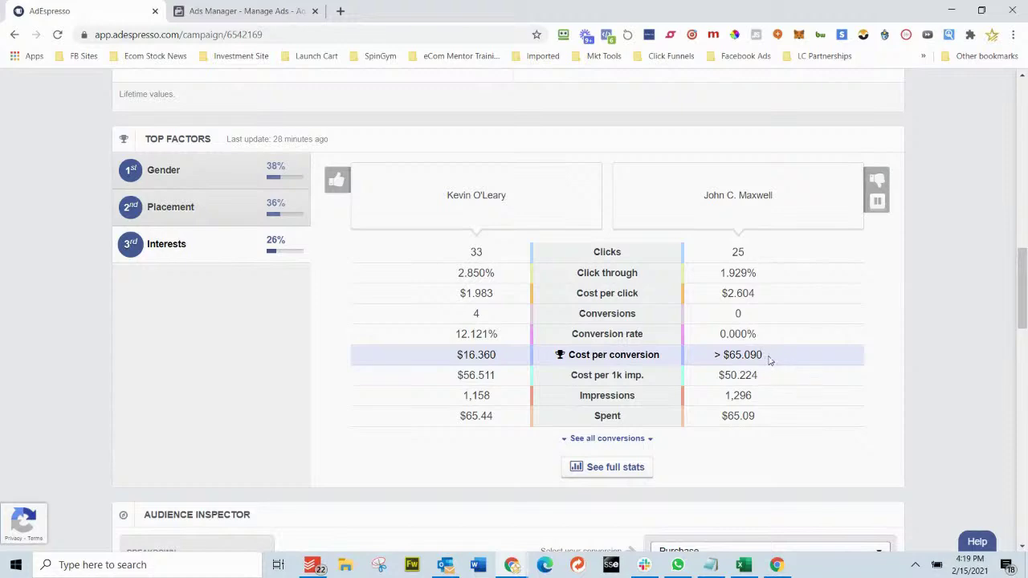
Step: Review the campaign's age breakdown in Audience Inspector, along with its Best Period and Goals/Conversions sections
scroll(769, 360, "down", 3)
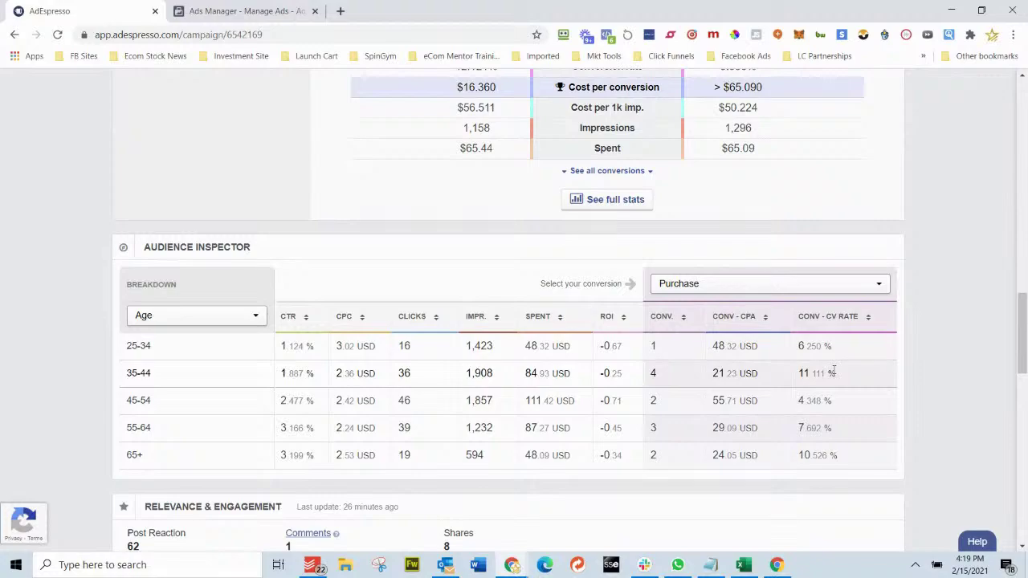
scroll(833, 372, "down", 6)
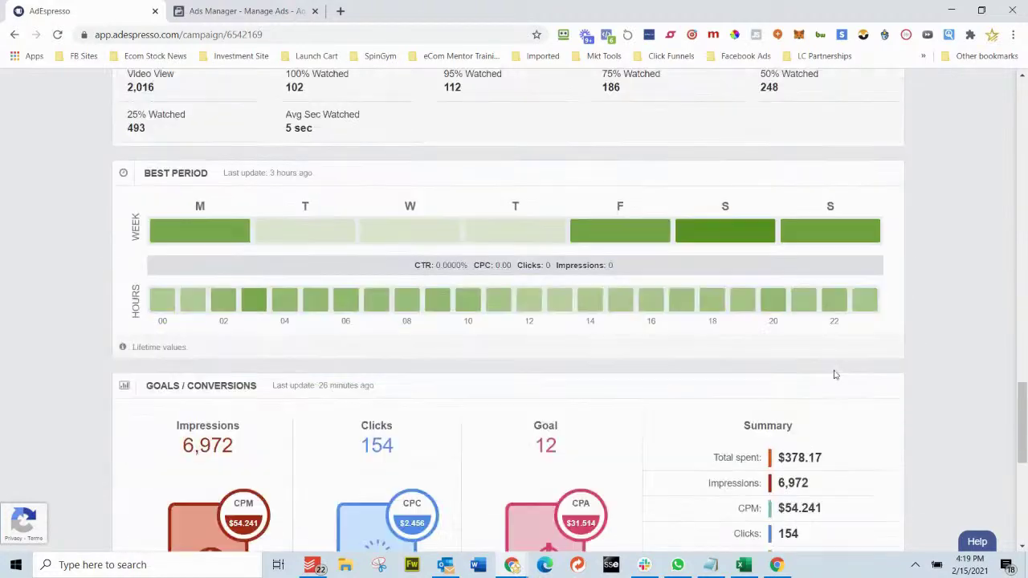
scroll(833, 372, "down", 5)
scroll(835, 374, "up", 15)
scroll(836, 376, "up", 5)
scroll(838, 374, "down", 14)
scroll(668, 284, "up", 3)
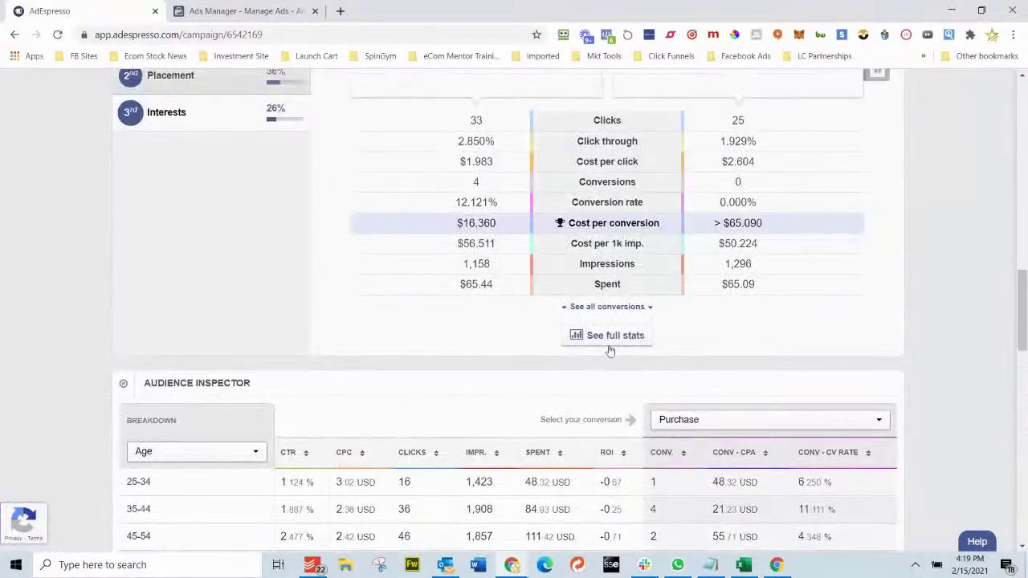
Step: Open the full stats for Interests and pause the ads targeting John C. Maxwell
left_click(608, 341)
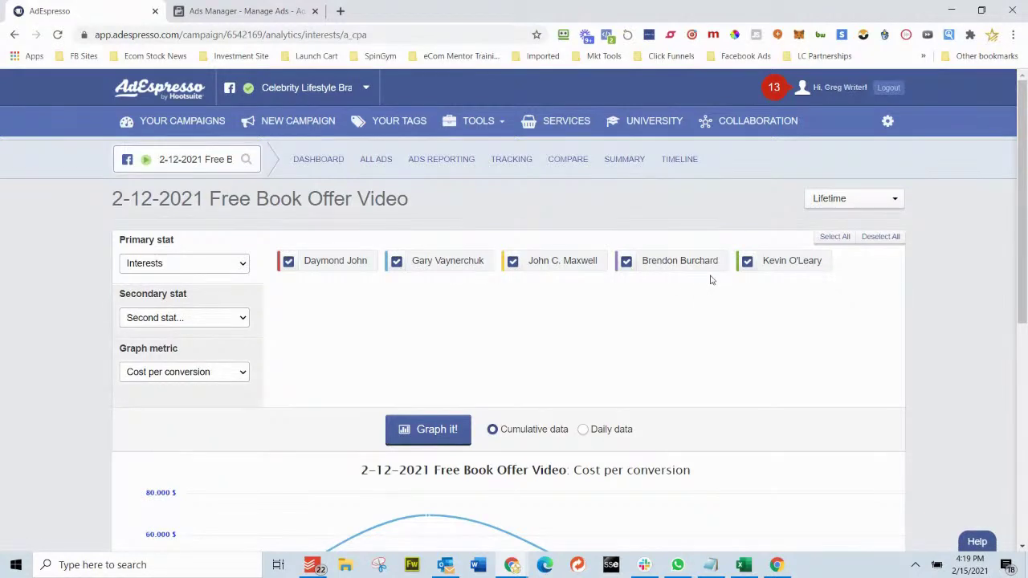
scroll(810, 310, "down", 5)
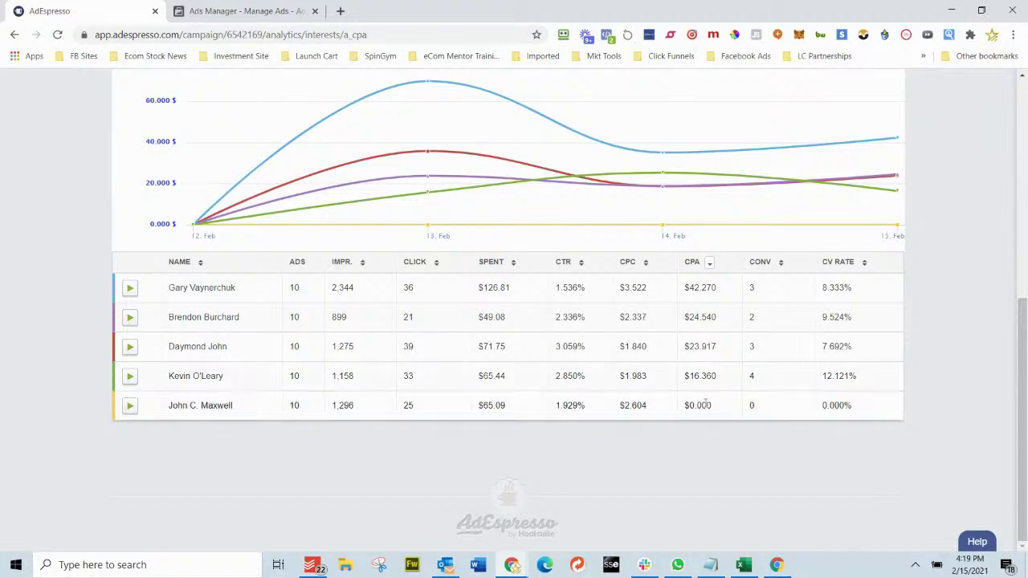
double_click(508, 407)
left_click(772, 414)
double_click(773, 414)
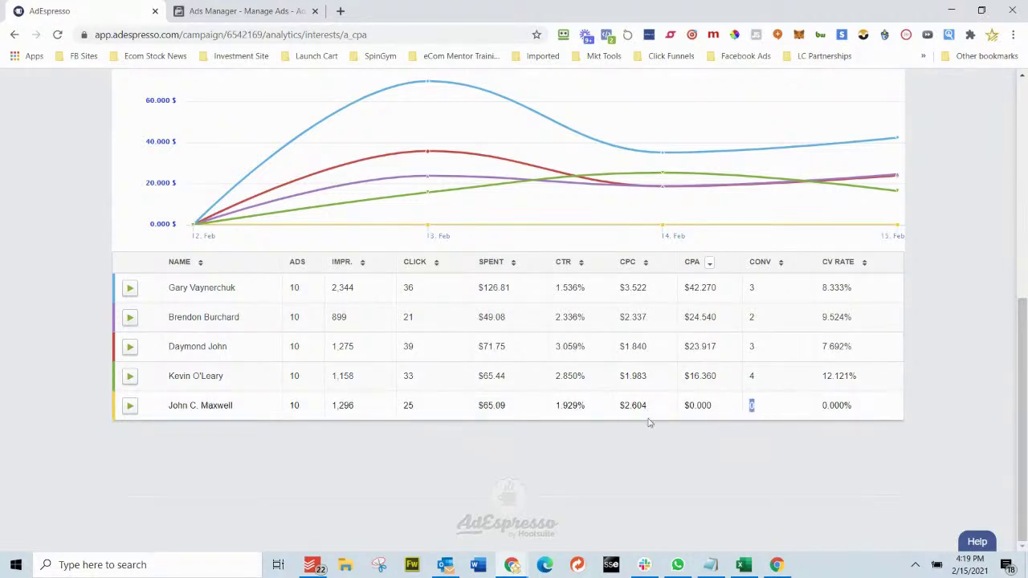
left_click(131, 408)
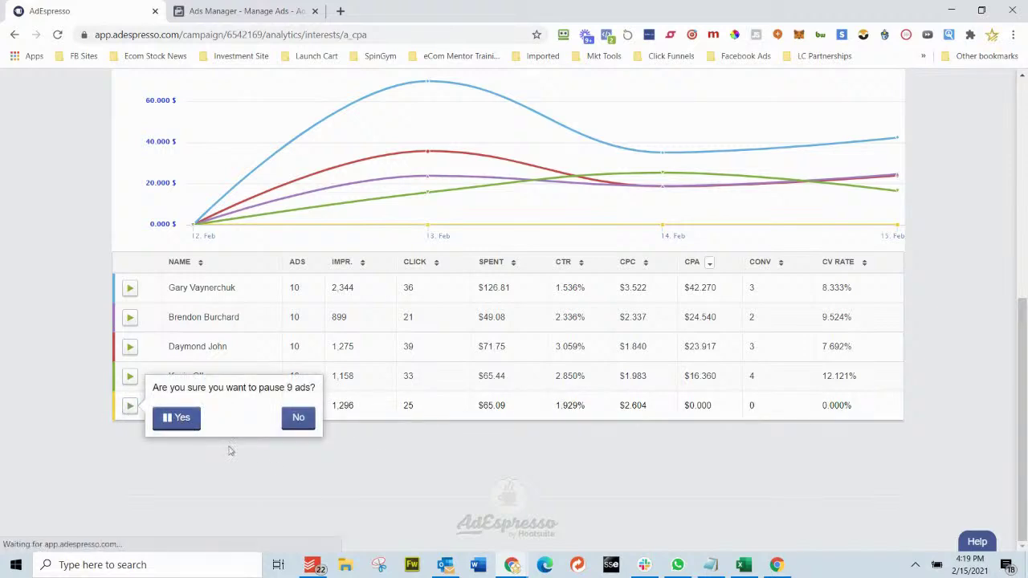
left_click(295, 468)
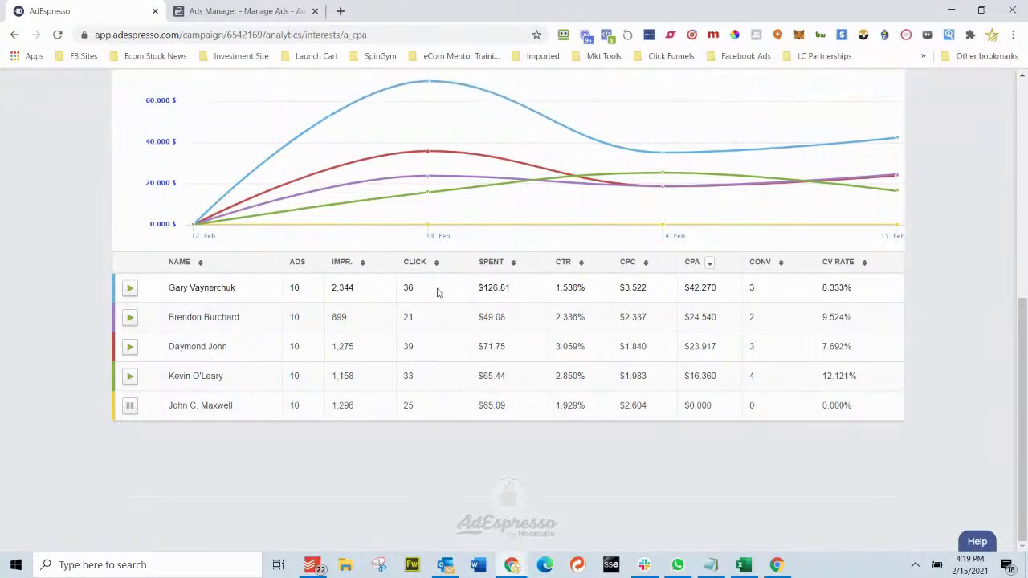
Step: Pause the ads targeting the Gary Vaynerchuk and Brendon Burchard interests
left_click_drag(811, 293, 827, 289)
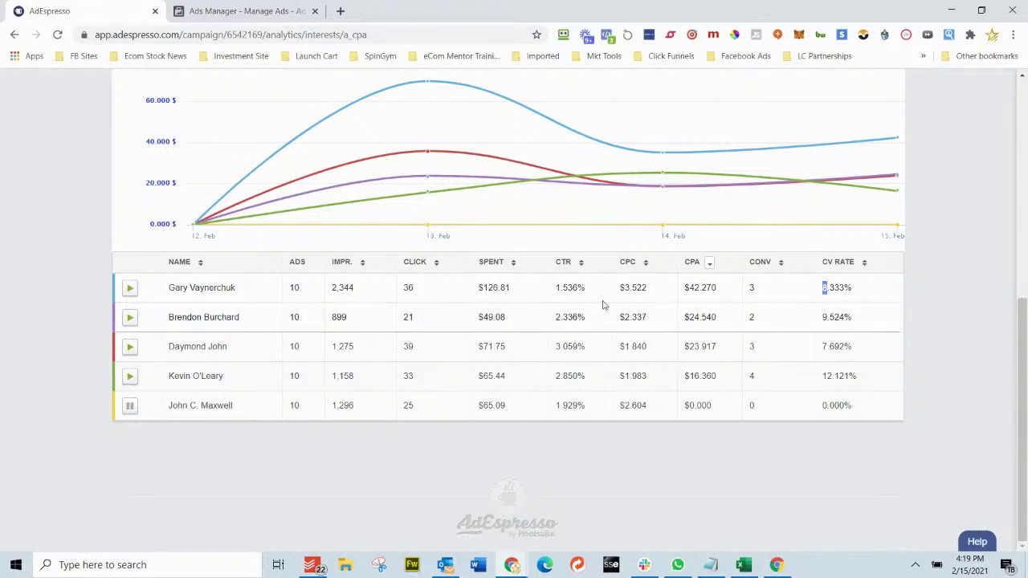
left_click(129, 287)
left_click(177, 300)
left_click(129, 318)
left_click(169, 330)
left_click(178, 334)
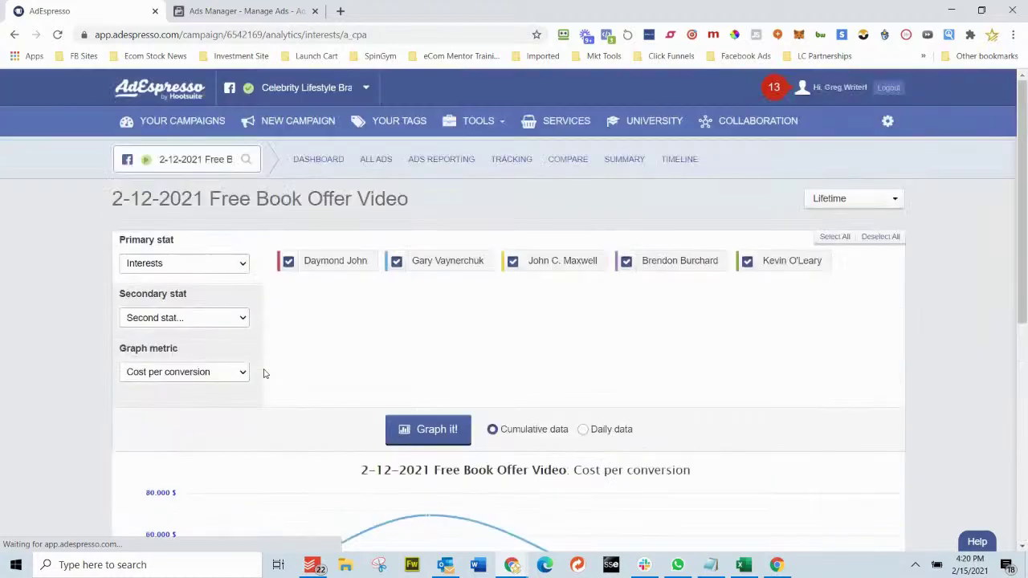
Step: Graph the campaign's cost per conversion by Gender and pause the Female ads
left_click(219, 265)
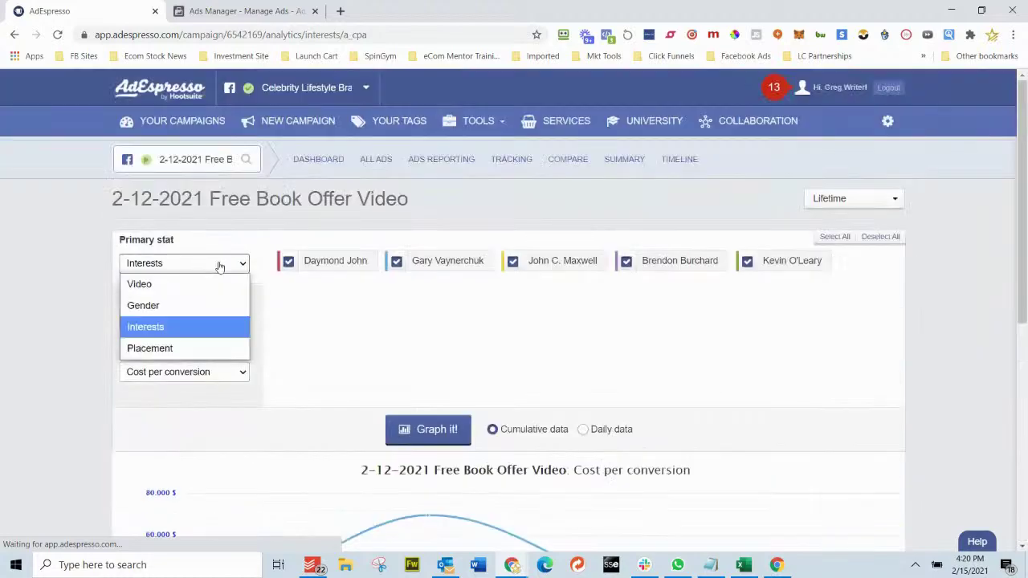
left_click(161, 306)
left_click(427, 429)
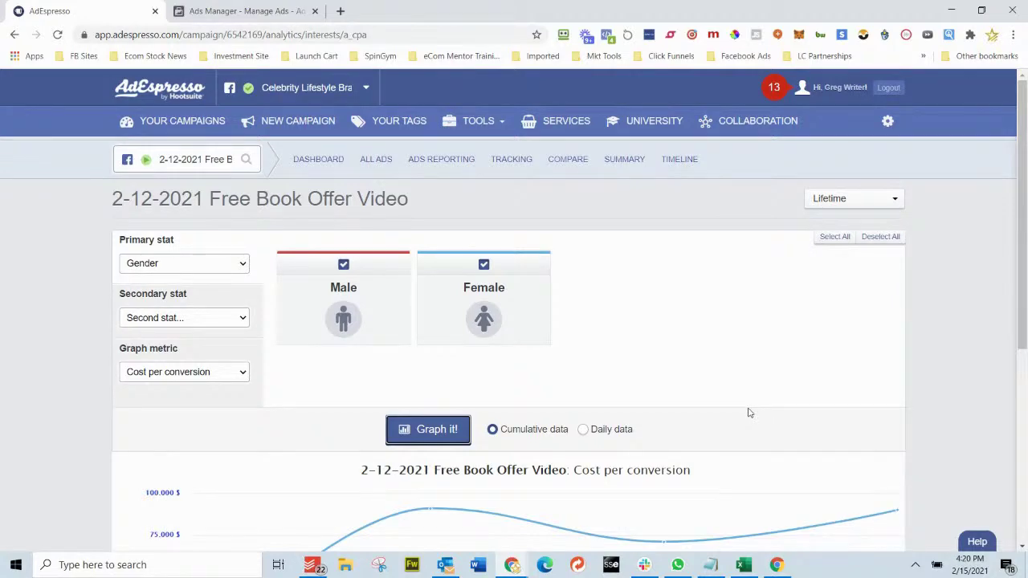
scroll(750, 413, "down", 3)
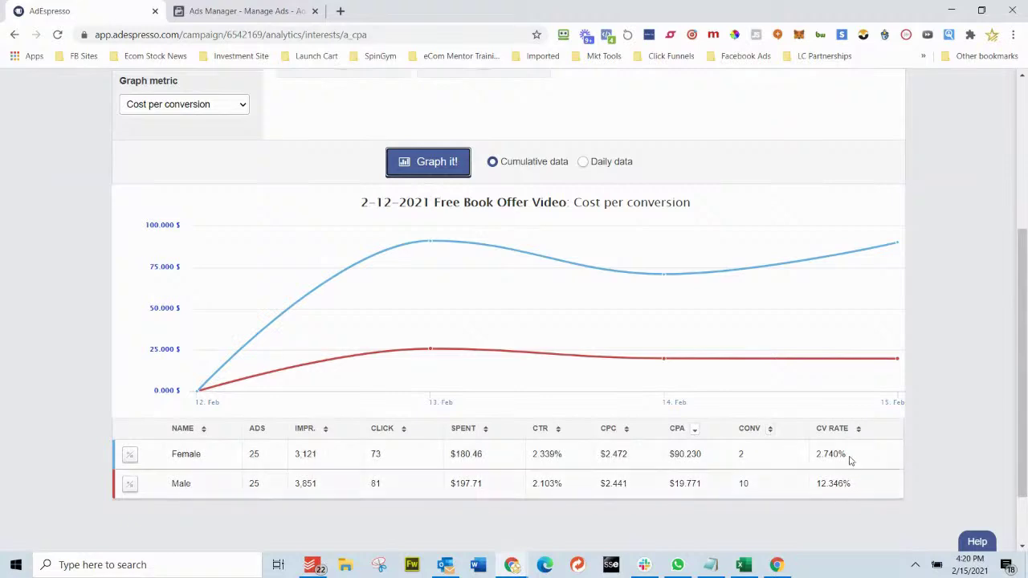
left_click(130, 455)
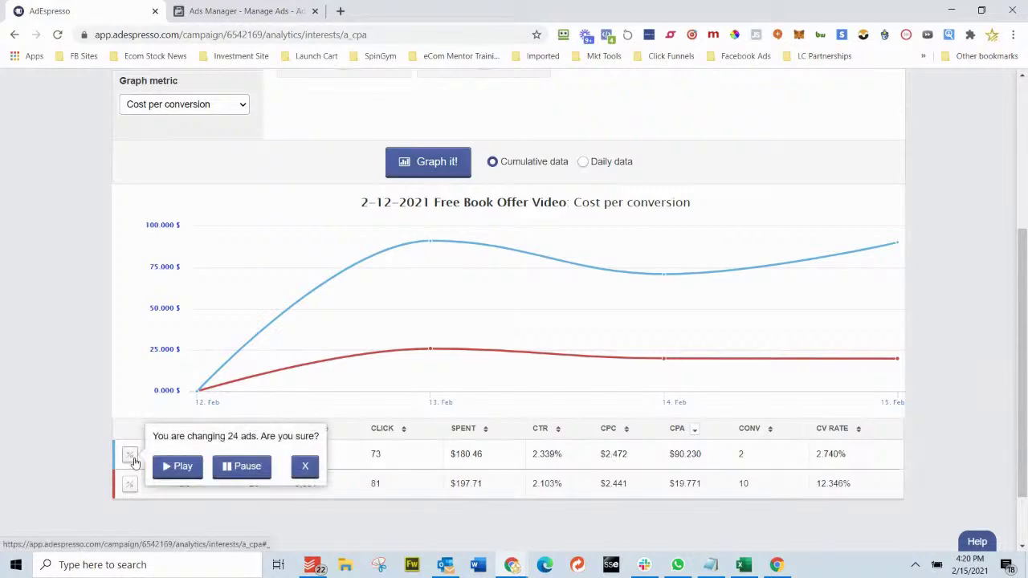
left_click(230, 467)
mouse_move(631, 371)
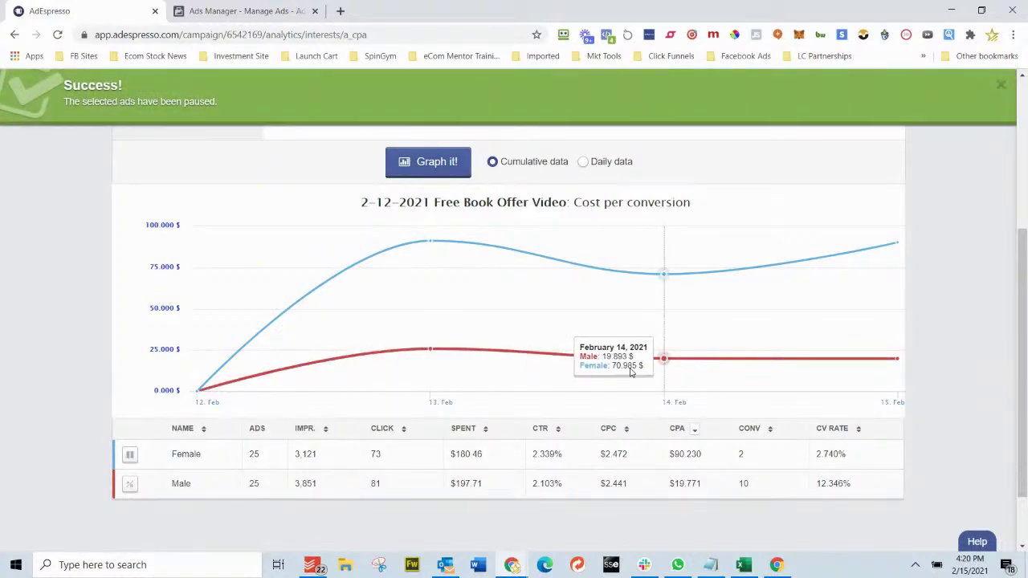
Step: Graph the campaign's cost per conversion by Placement and pause the Mobile + Marketplace ads
scroll(631, 371, "up", 3)
left_click(239, 268)
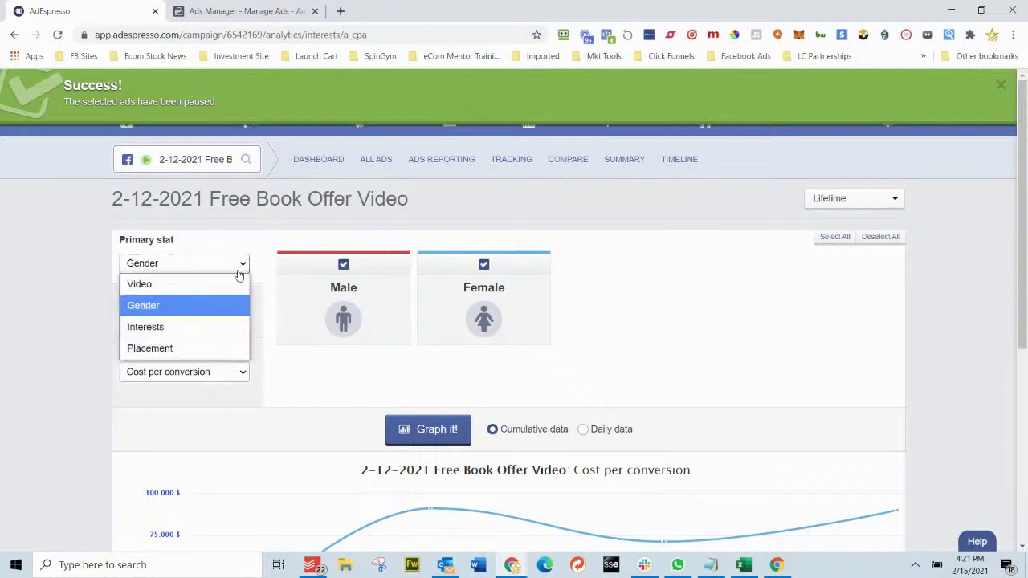
left_click(160, 348)
left_click(421, 431)
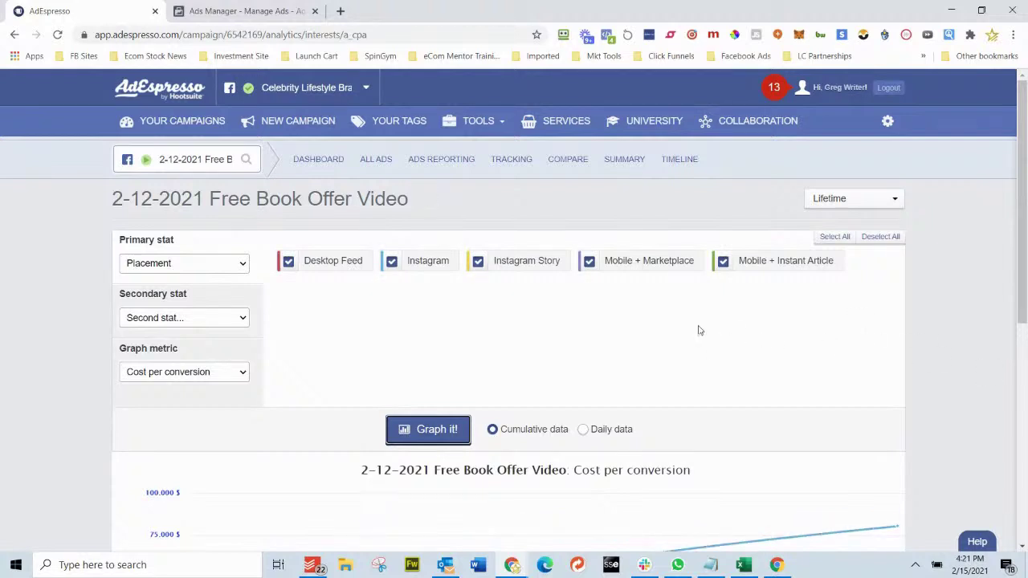
scroll(693, 326, "down", 2)
scroll(860, 324, "down", 1)
scroll(861, 324, "down", 3)
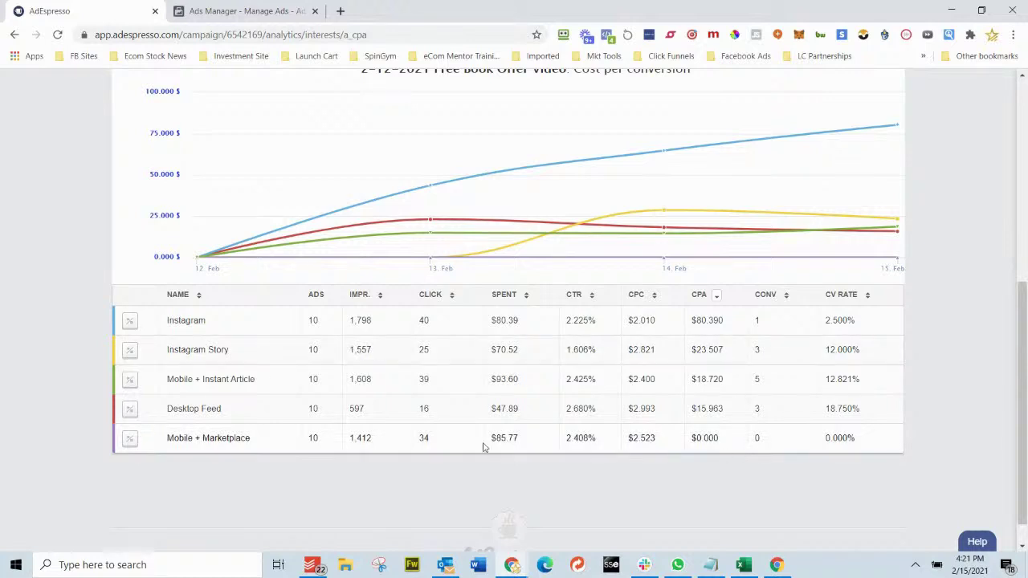
left_click(131, 440)
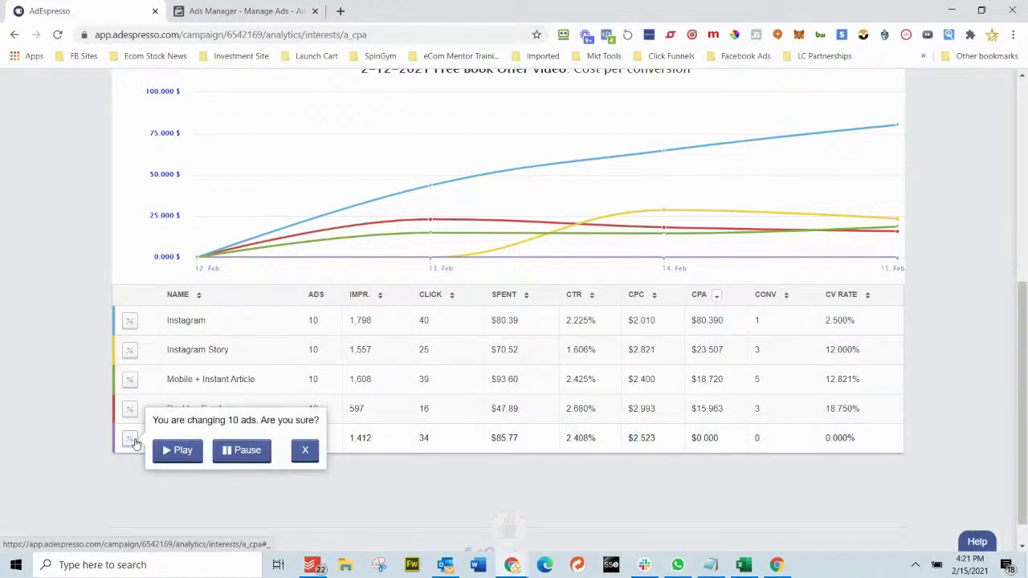
left_click(233, 454)
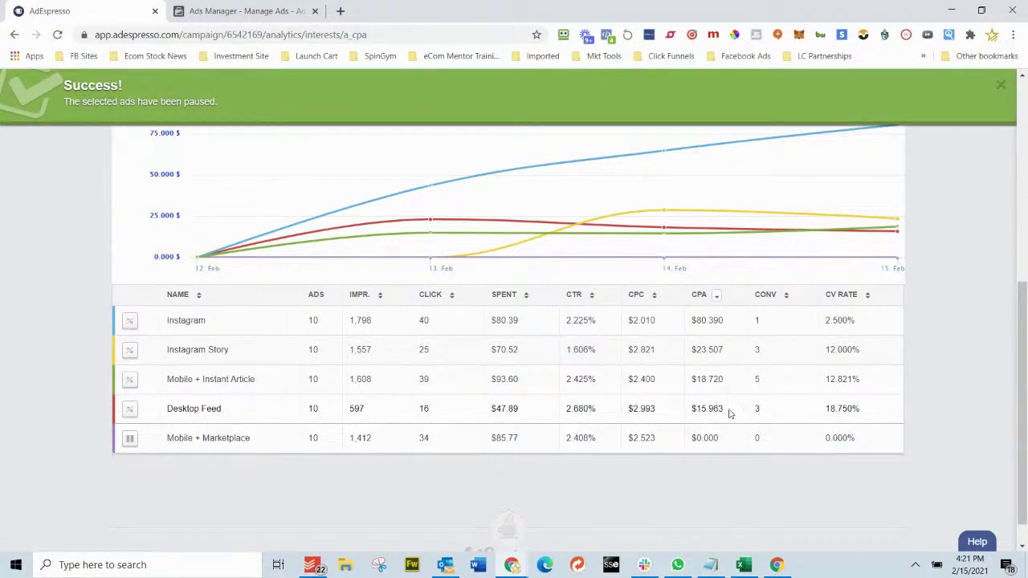
Step: Compare the CPA of the remaining placements and the Instagram Story conversion rate, and pause the Instagram ads
left_click_drag(725, 410, 692, 410)
left_click_drag(725, 380, 694, 380)
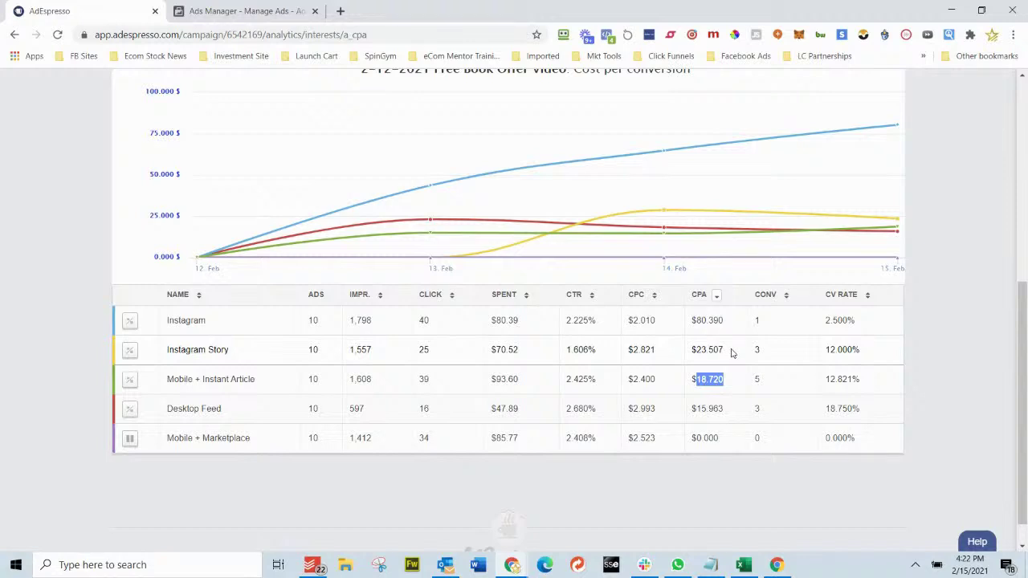
left_click_drag(724, 350, 688, 349)
left_click_drag(879, 353, 824, 354)
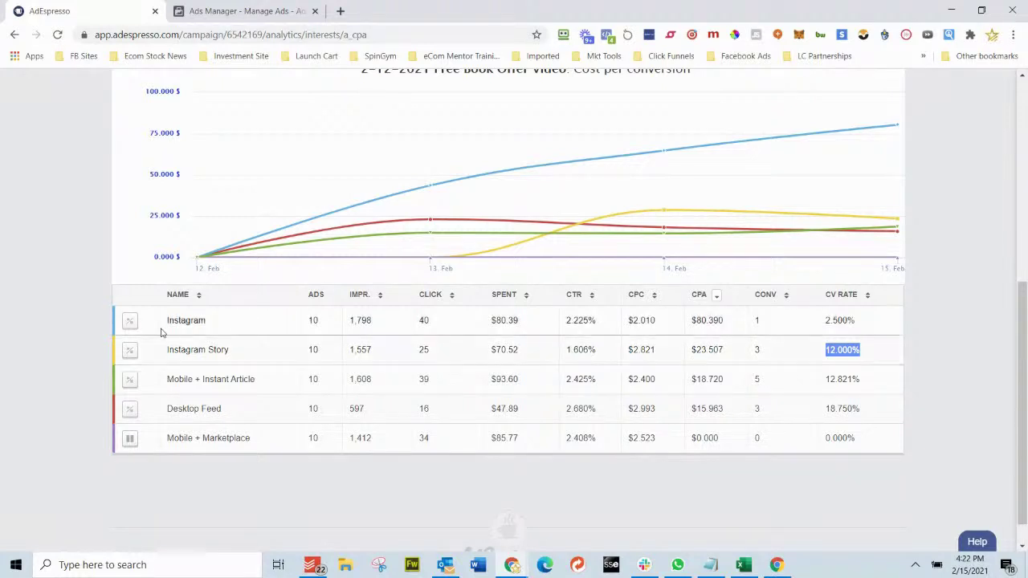
left_click(130, 323)
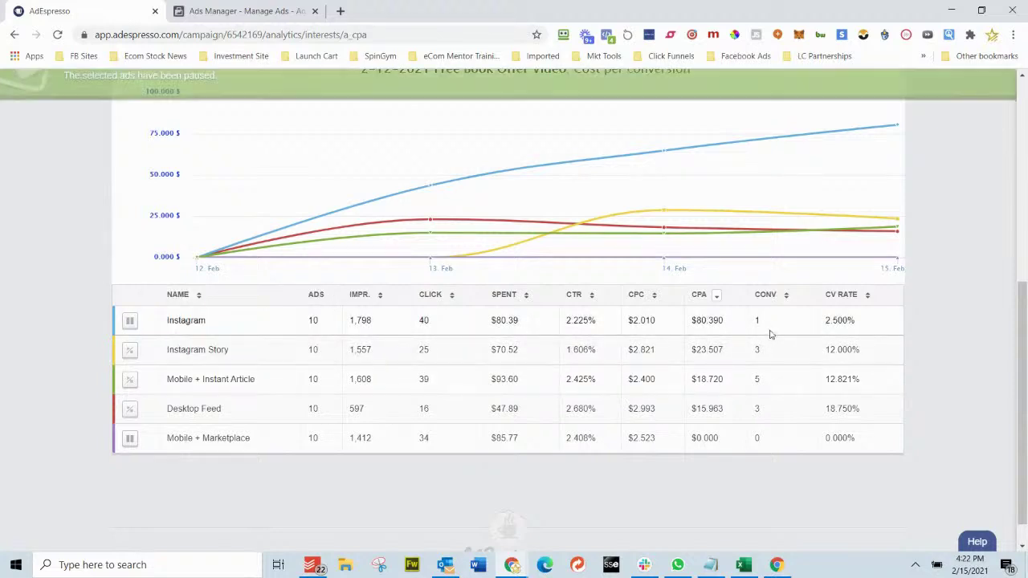
Step: Return to the campaign dashboard and set the daily budget to $100.00, distributed evenly across the active AdSets
scroll(783, 349, "up", 5)
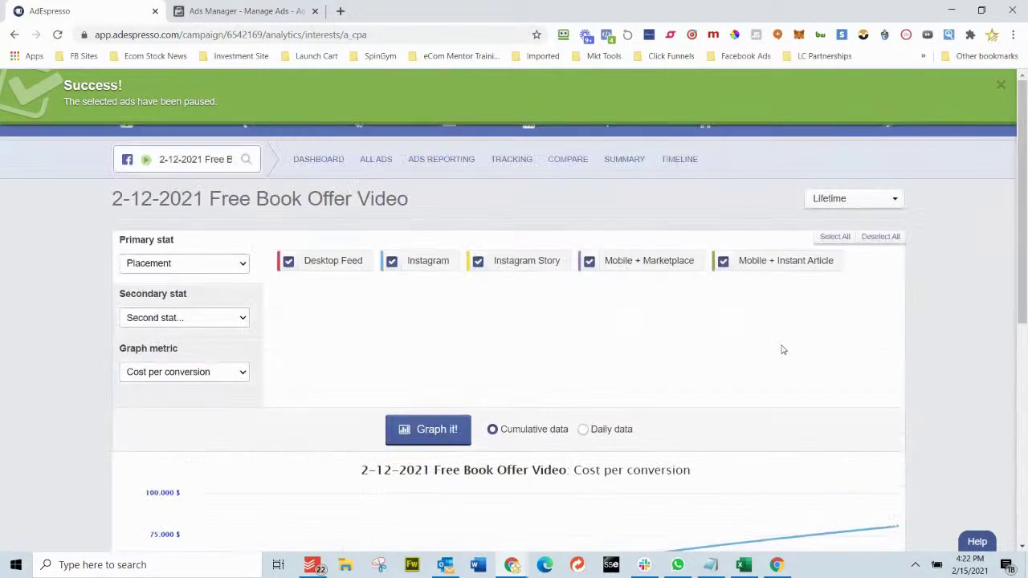
left_click(326, 159)
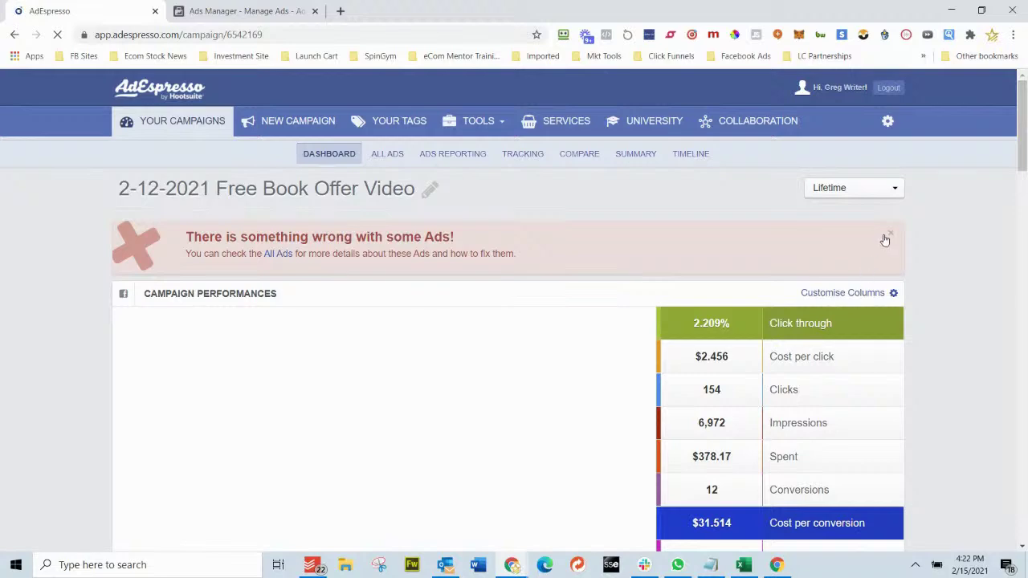
scroll(975, 301, "down", 5)
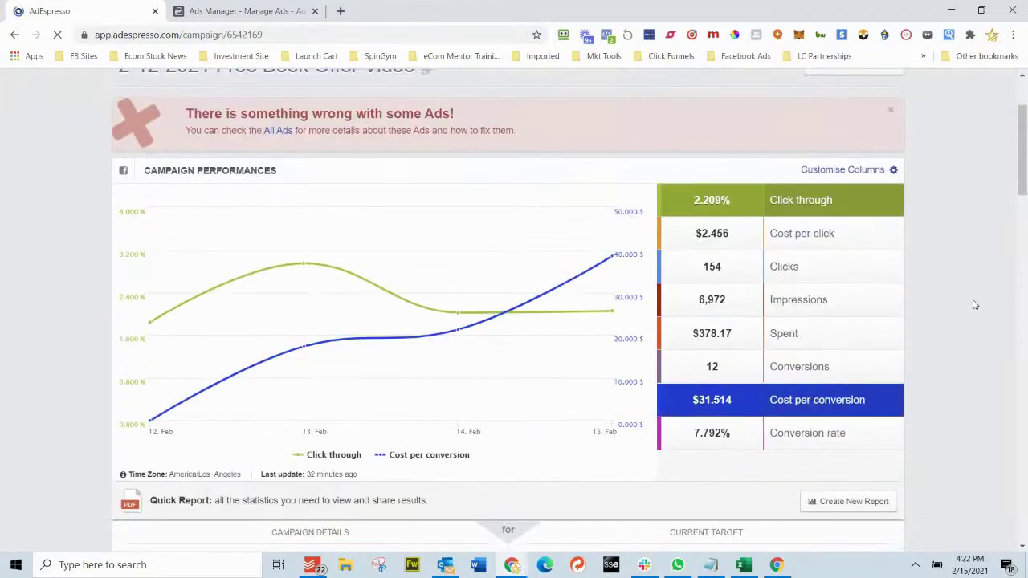
scroll(974, 305, "down", 1)
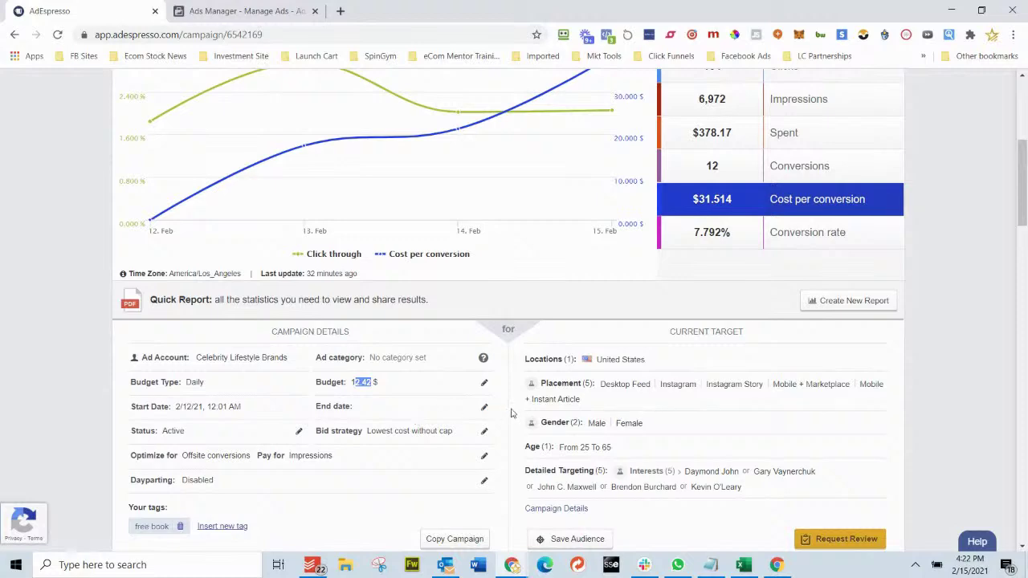
left_click(485, 382)
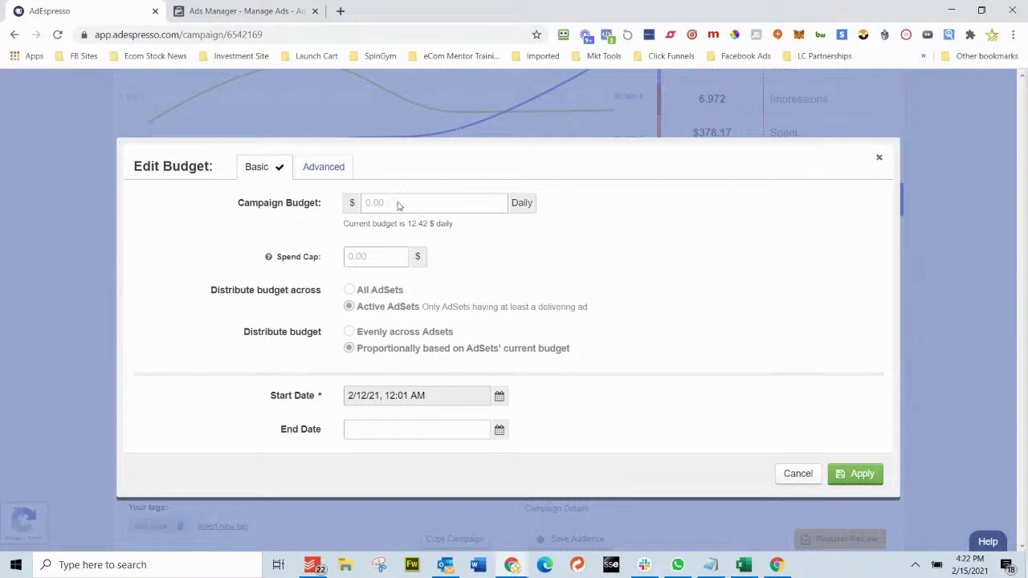
left_click(398, 204)
type("100.00")
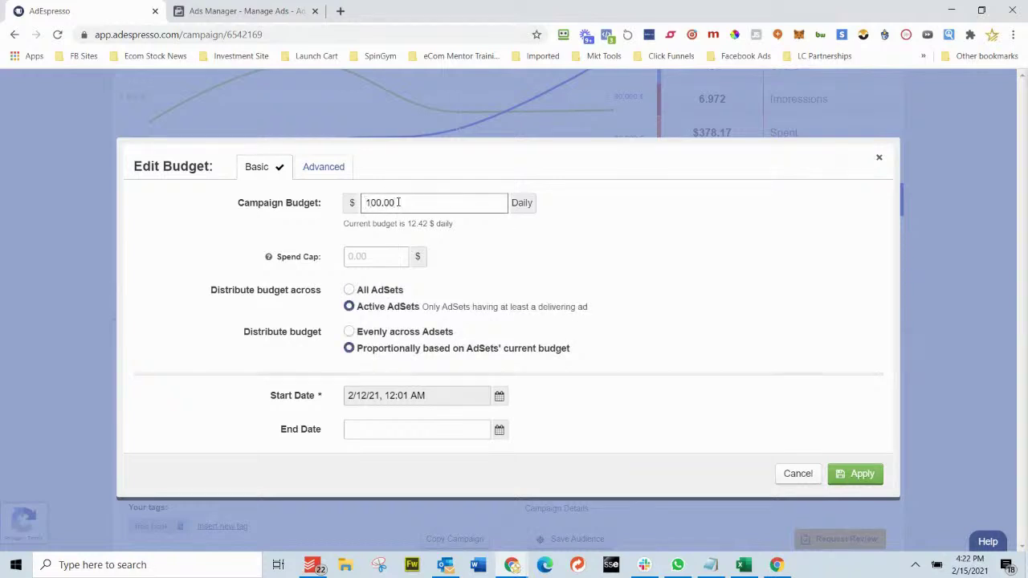
left_click(349, 333)
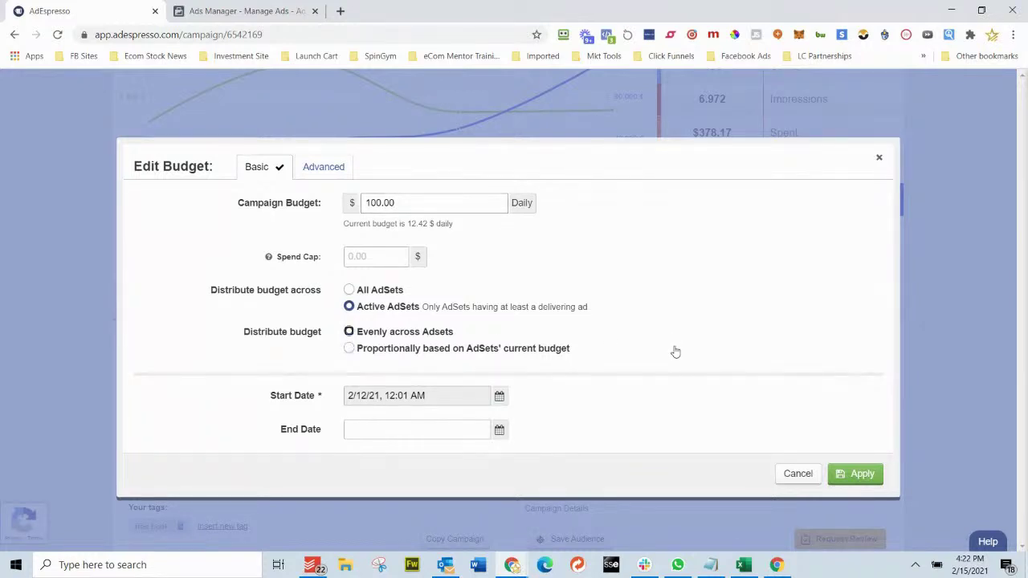
left_click(853, 474)
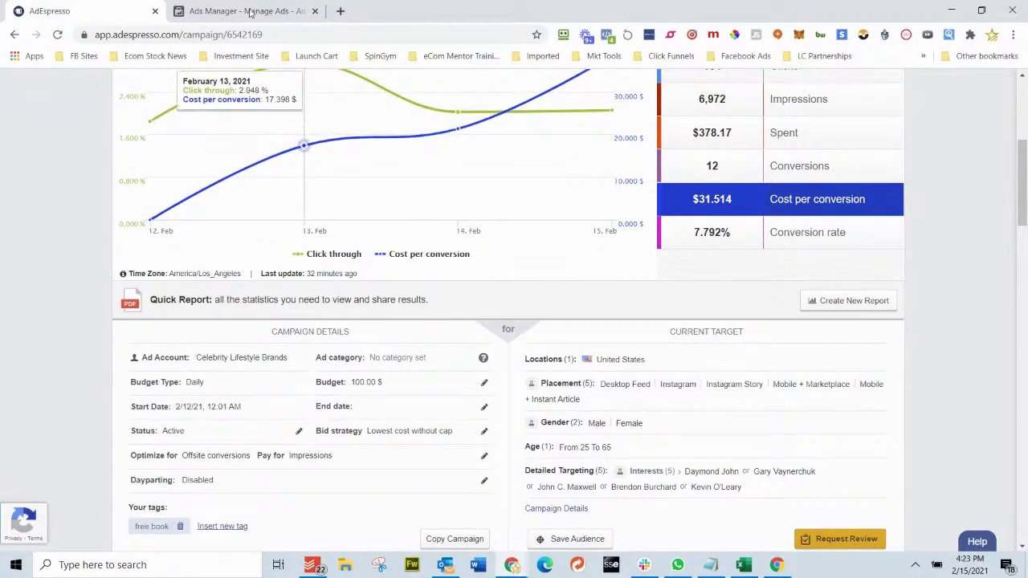
Step: Switch to Facebook Ads Manager, refresh the data and check the delivery status and budgets of the ad sets
key("ctrl+Tab")
left_click(719, 87)
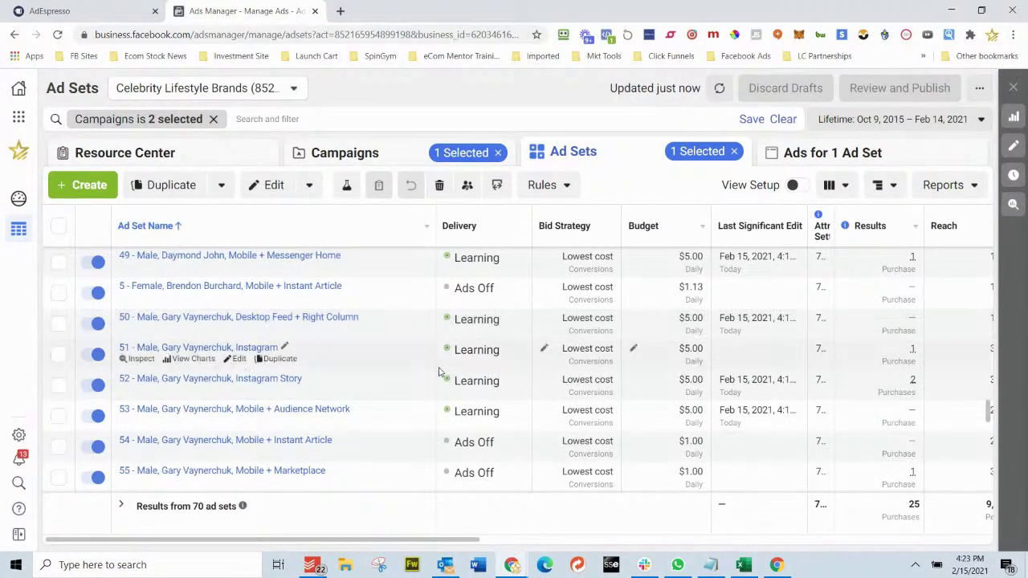
scroll(473, 362, "down", 5)
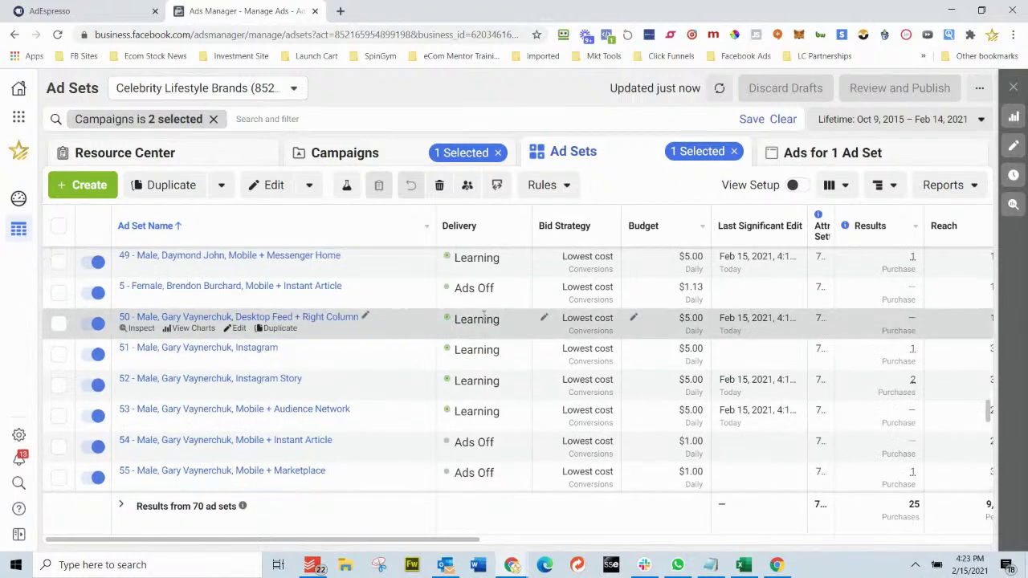
Step: Select all ad sets of the Free Book Offer campaign and list their ads
left_click(829, 154)
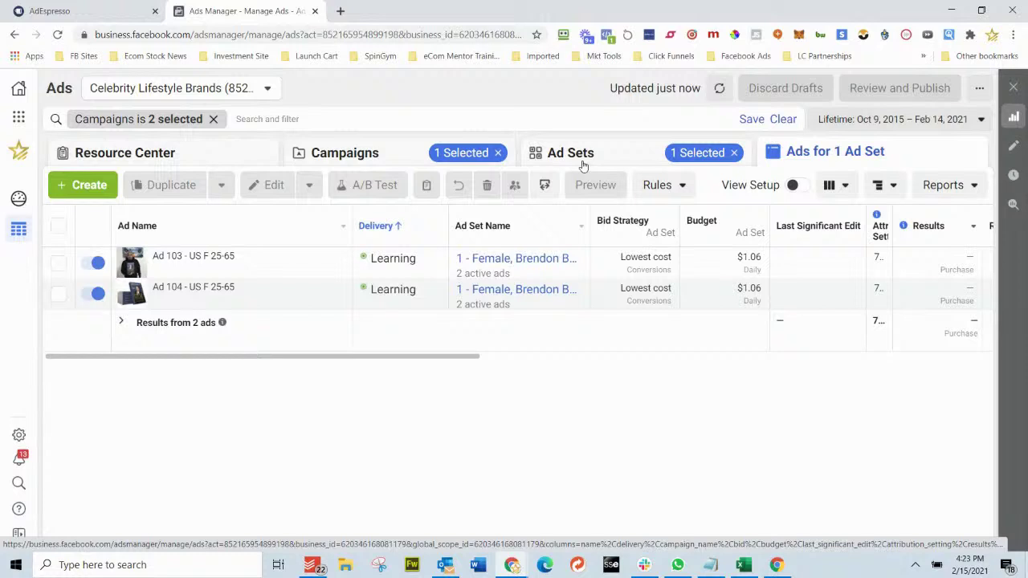
left_click(584, 164)
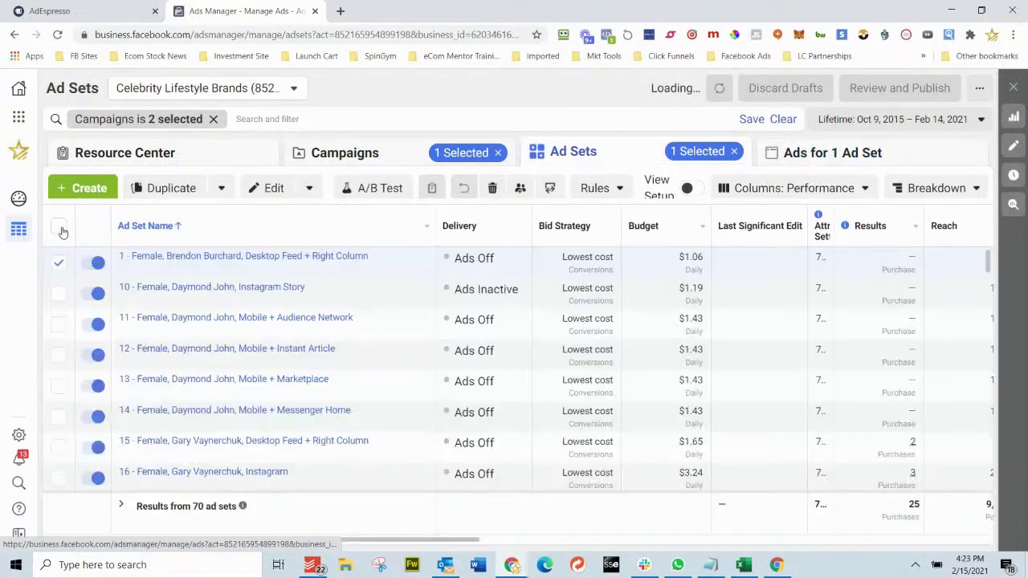
left_click(59, 226)
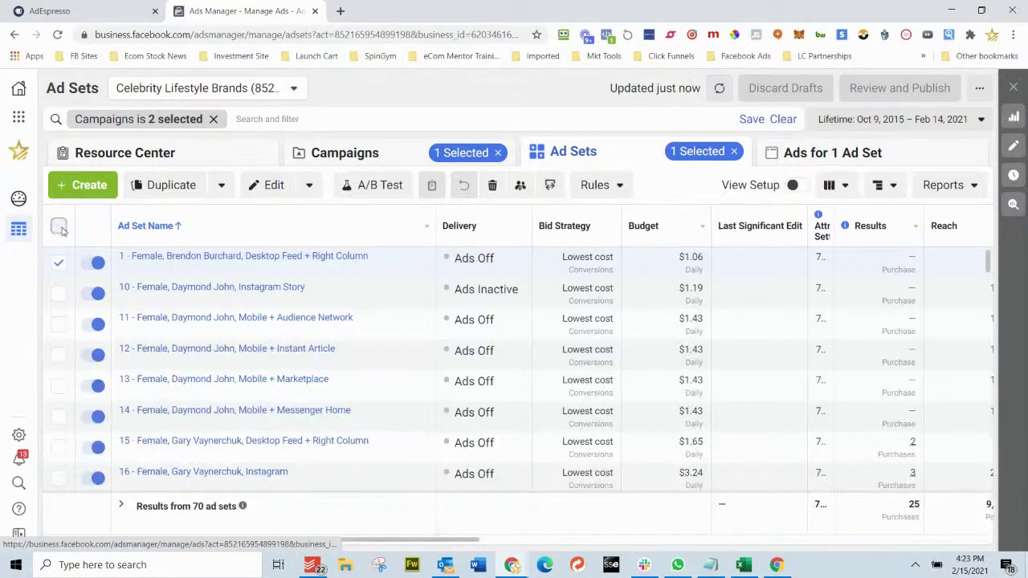
left_click(807, 154)
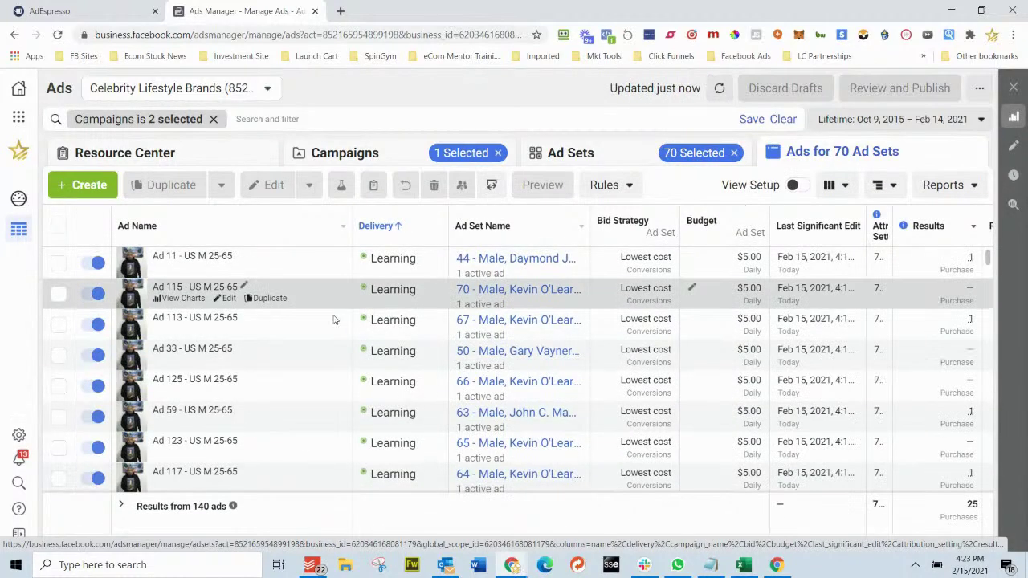
Step: Examine the delivery status, budgets and results of the listed ads, and return to the campaign overview
scroll(334, 319, "down", 5)
scroll(334, 320, "down", 10)
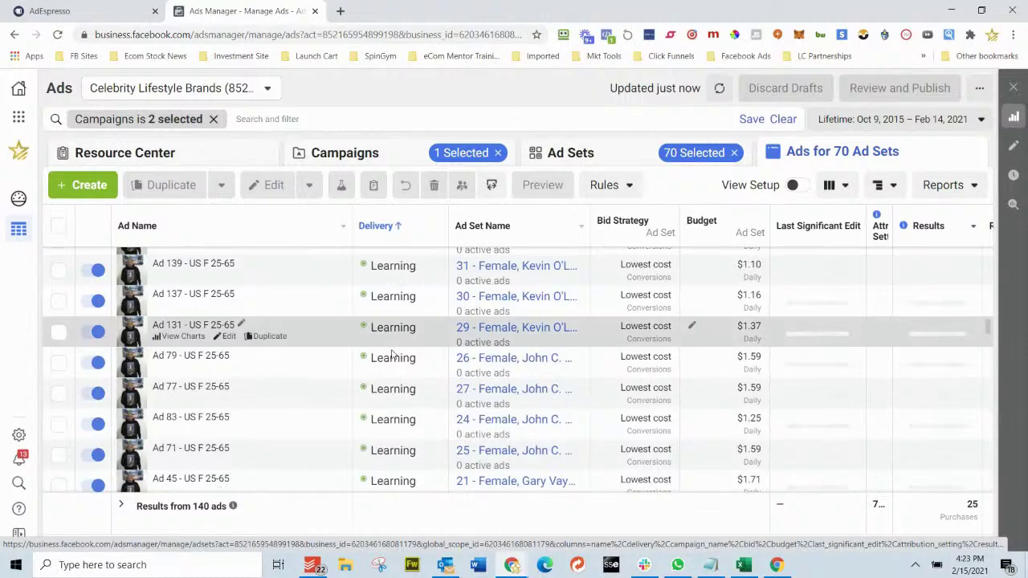
scroll(394, 345, "down", 8)
scroll(392, 358, "down", 10)
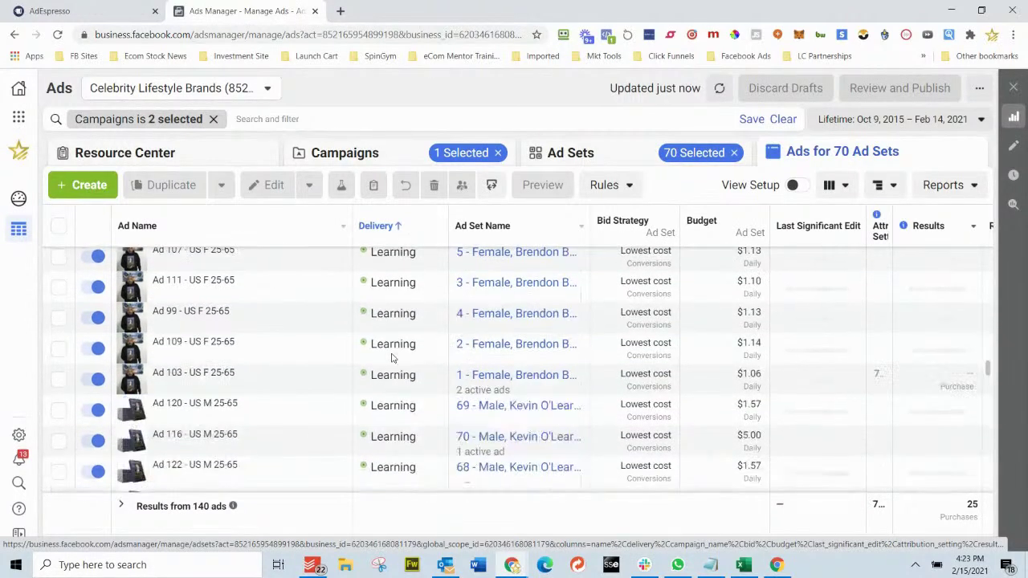
scroll(392, 358, "down", 10)
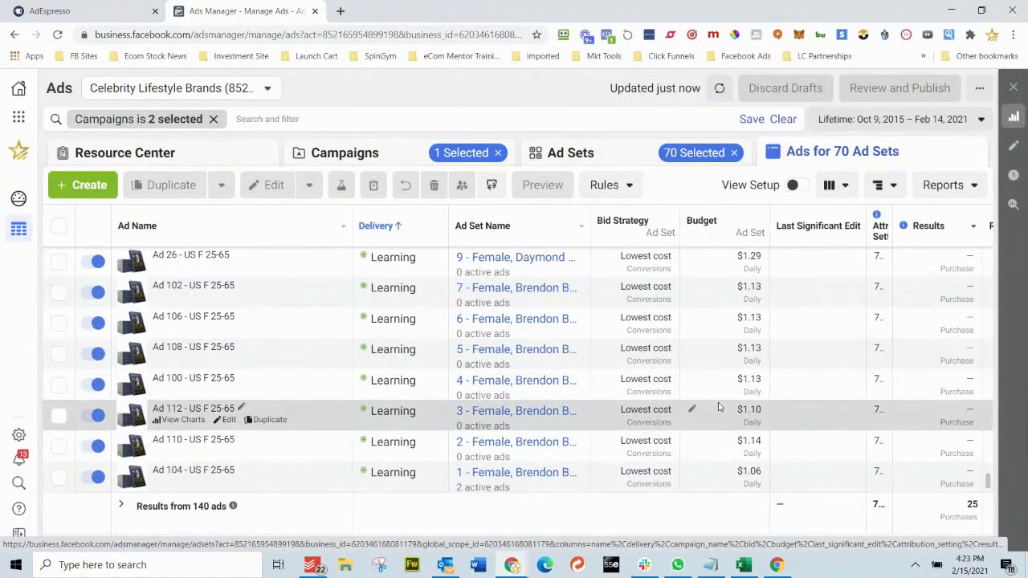
scroll(268, 367, "up", 2)
scroll(268, 367, "up", 8)
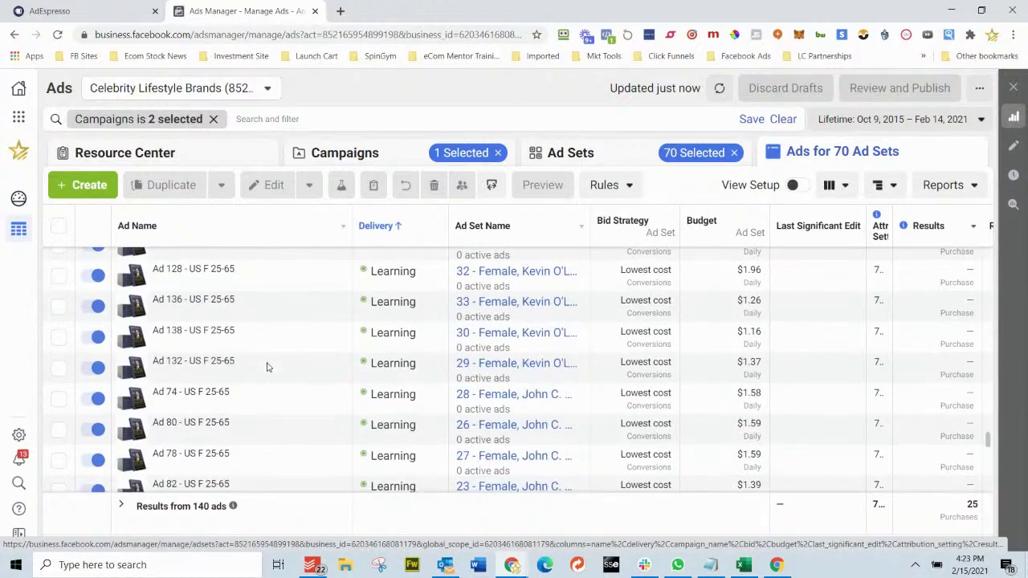
left_click(378, 158)
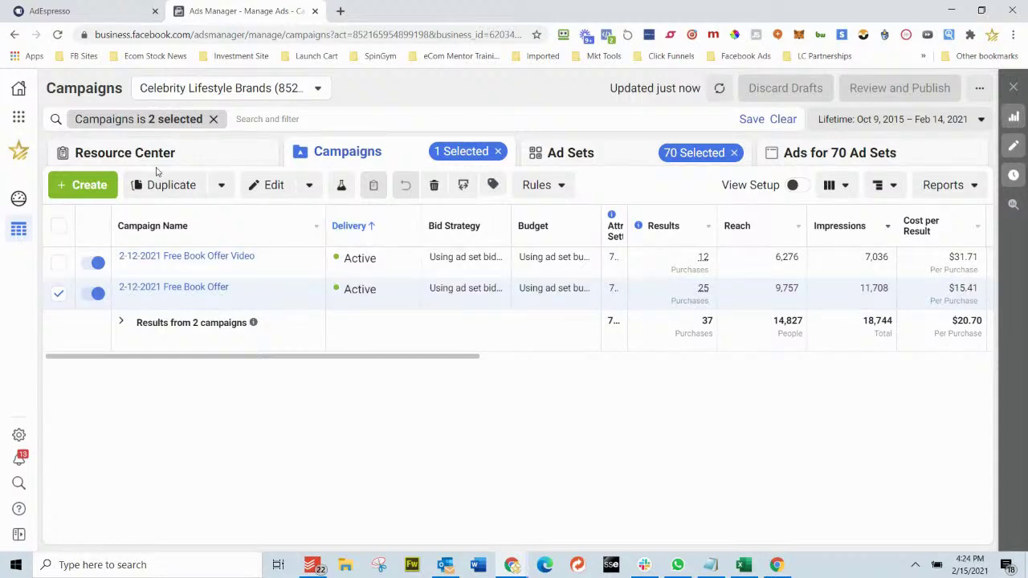
left_click(20, 118)
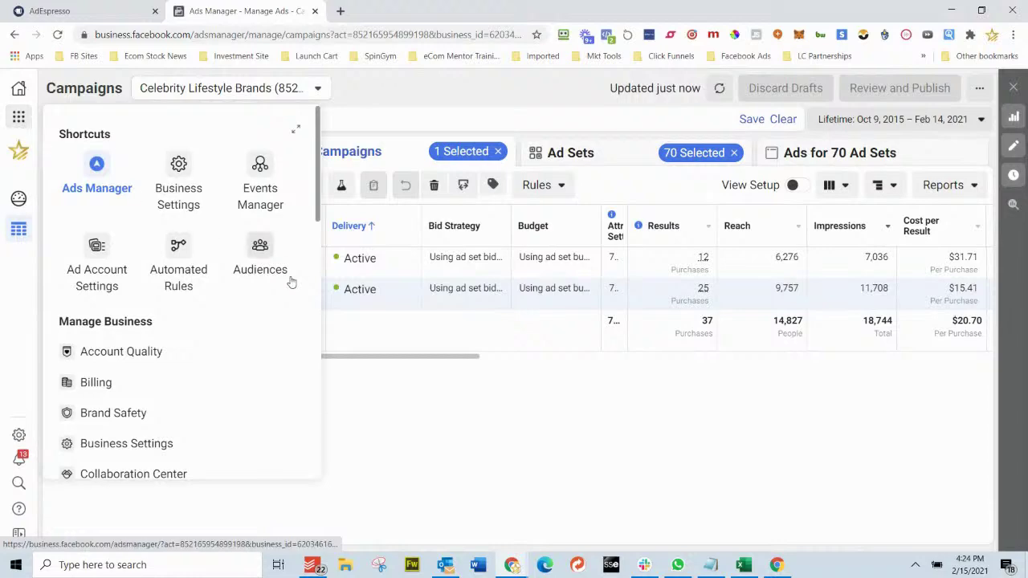
scroll(233, 289, "down", 2)
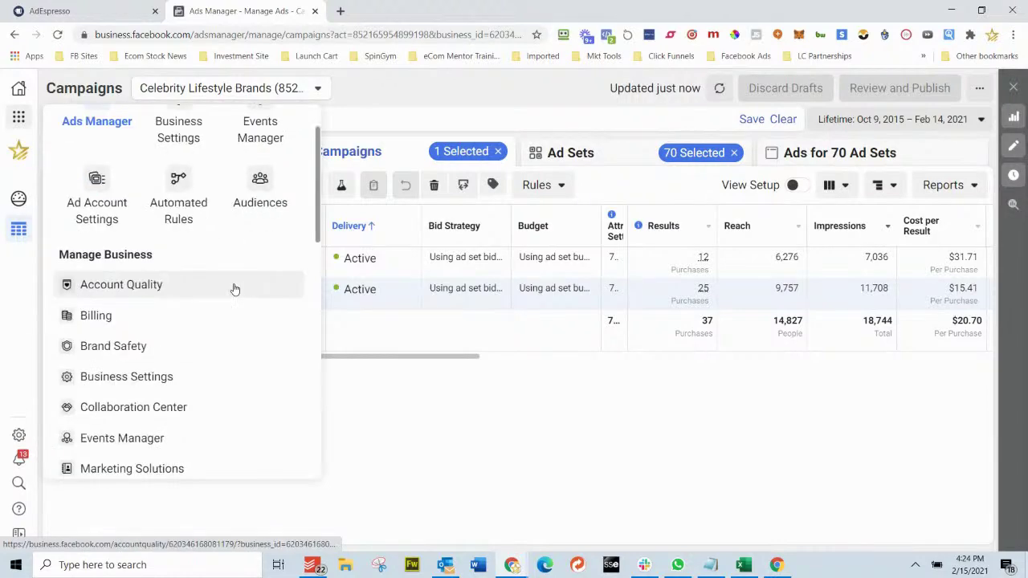
scroll(235, 289, "up", 2)
left_click(426, 131)
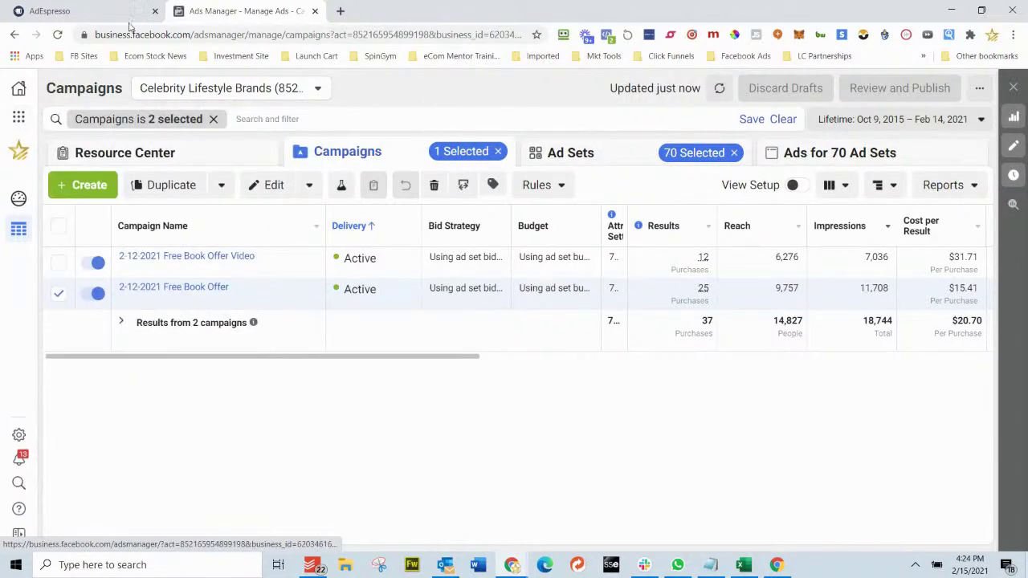
Step: Switch back to AdEspresso and open the ads reporting of the 2-12-2021 Free Book Offer campaign
key("ctrl+shift+Tab")
scroll(458, 131, "up", 5)
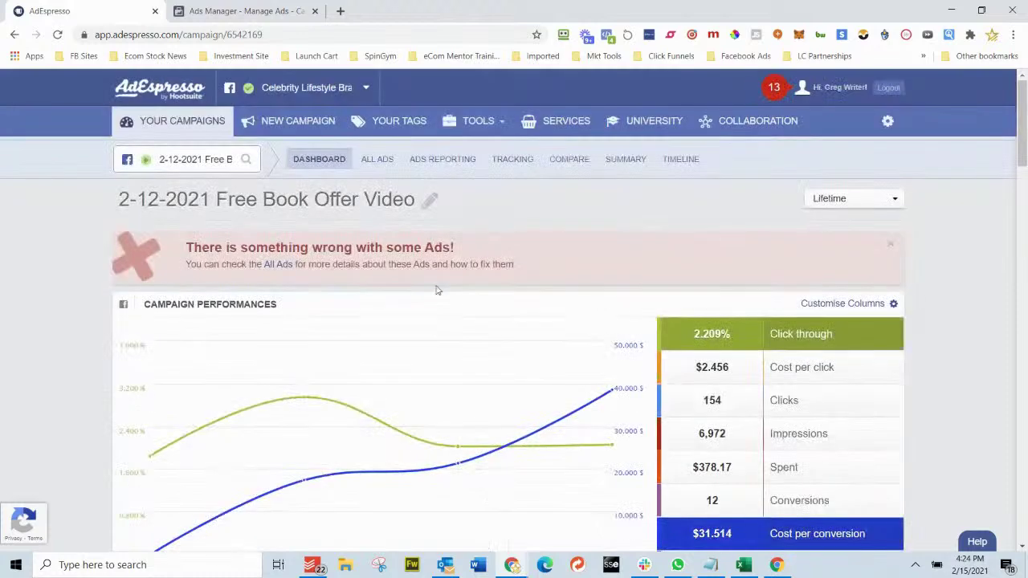
left_click(211, 158)
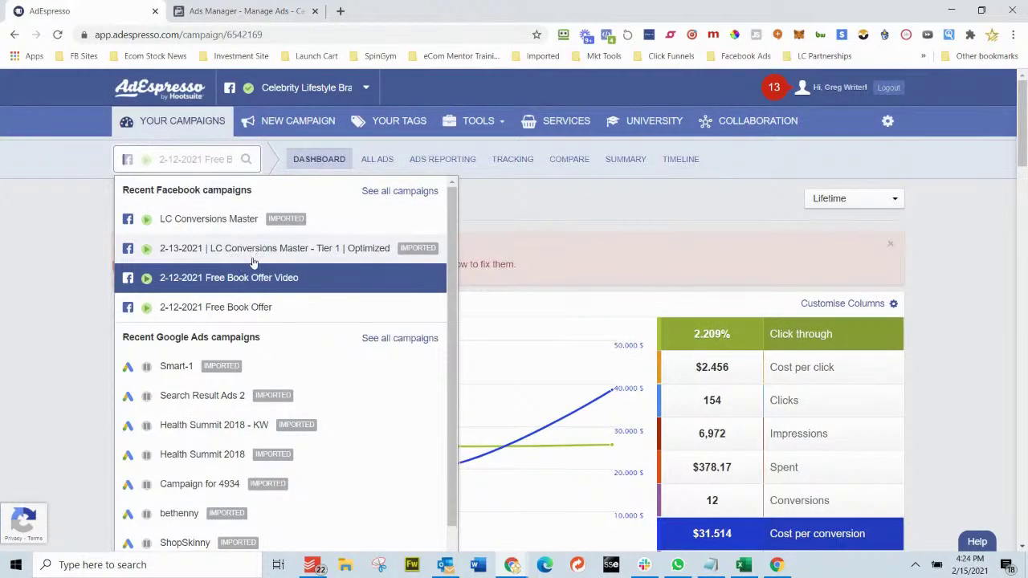
left_click(259, 307)
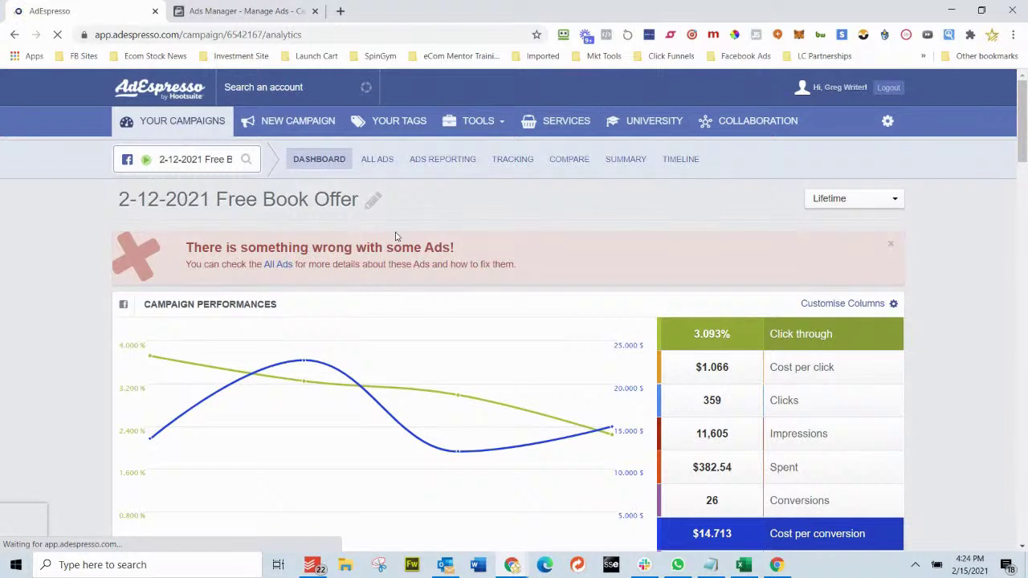
Step: Graph the campaign's cost per conversion by Interests and compare the CPA and conversion rate of each interest
left_click(231, 265)
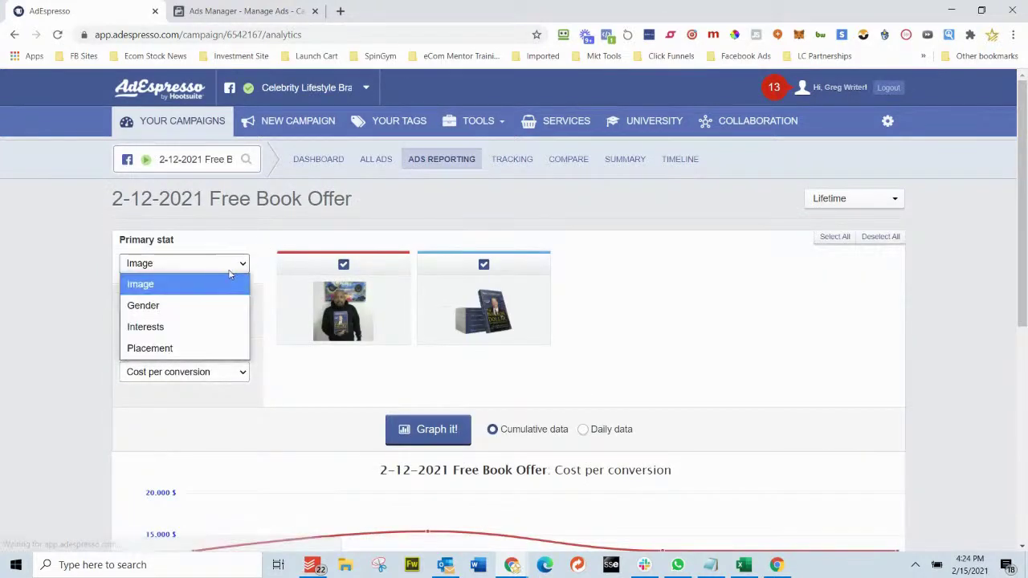
left_click(185, 326)
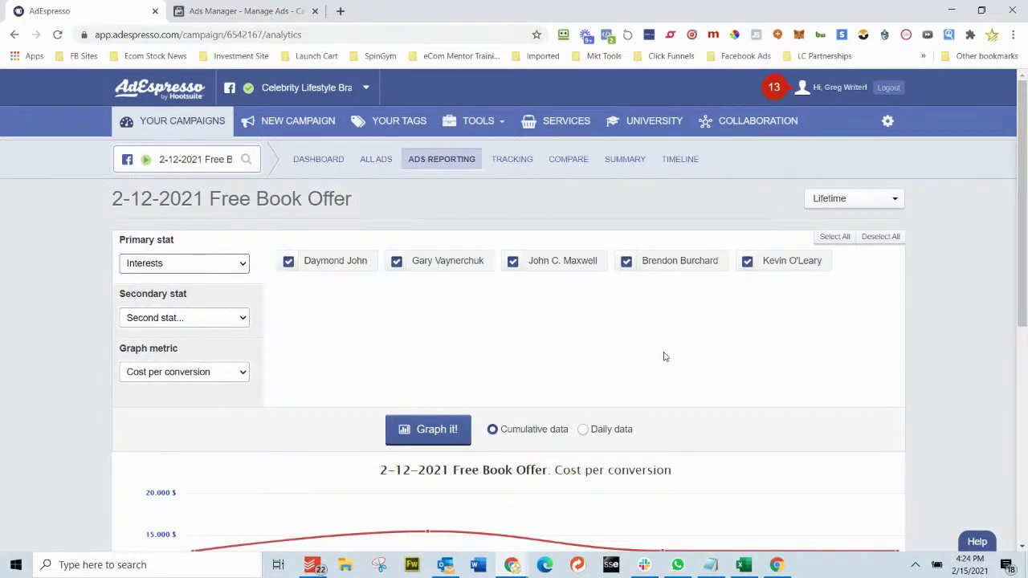
left_click(440, 430)
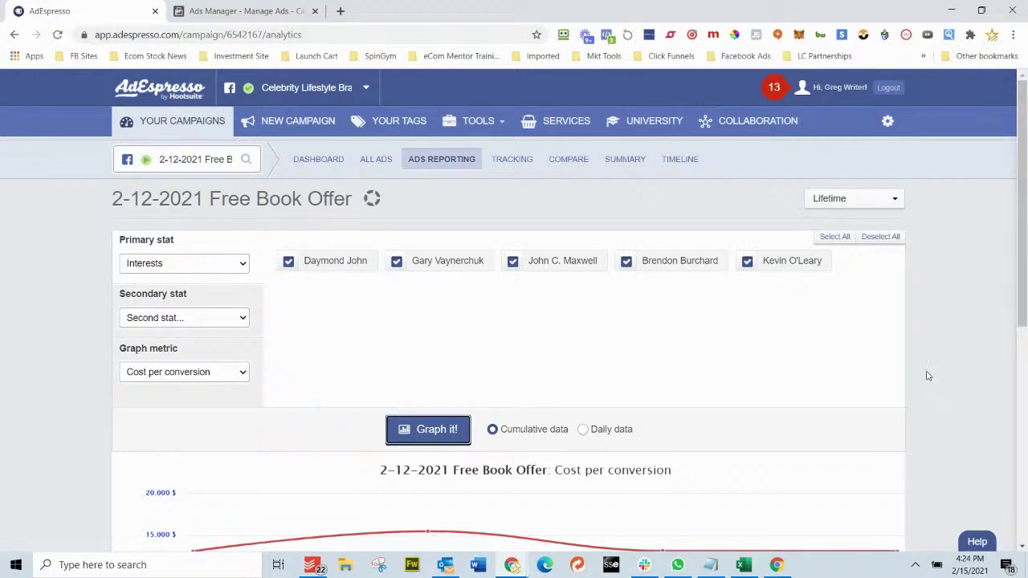
scroll(925, 374, "down", 4)
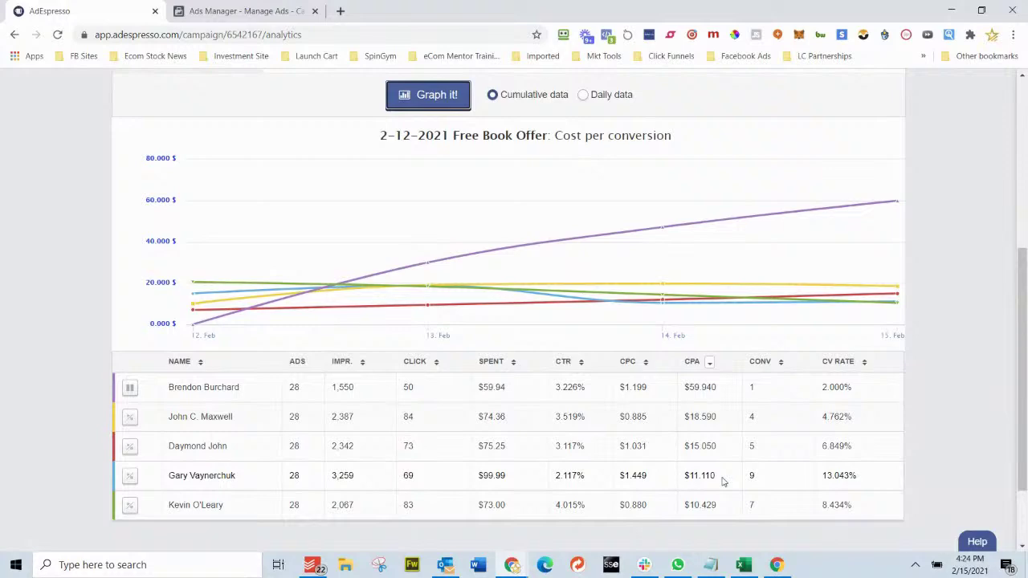
Step: Switch to Facebook Ads Manager and open Audience Insights for everyone on Facebook, dismissing the location hint
left_click(237, 10)
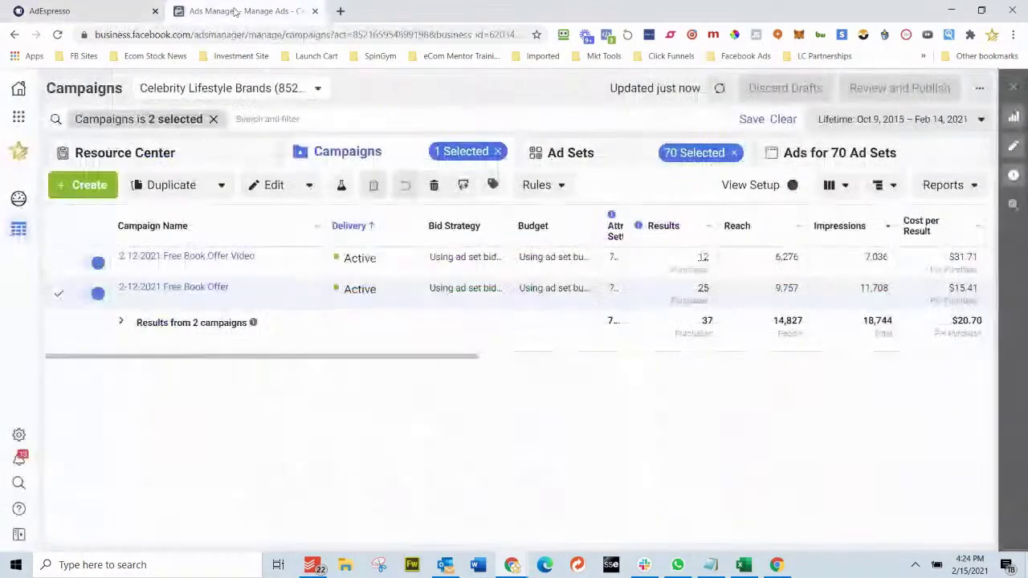
left_click(19, 116)
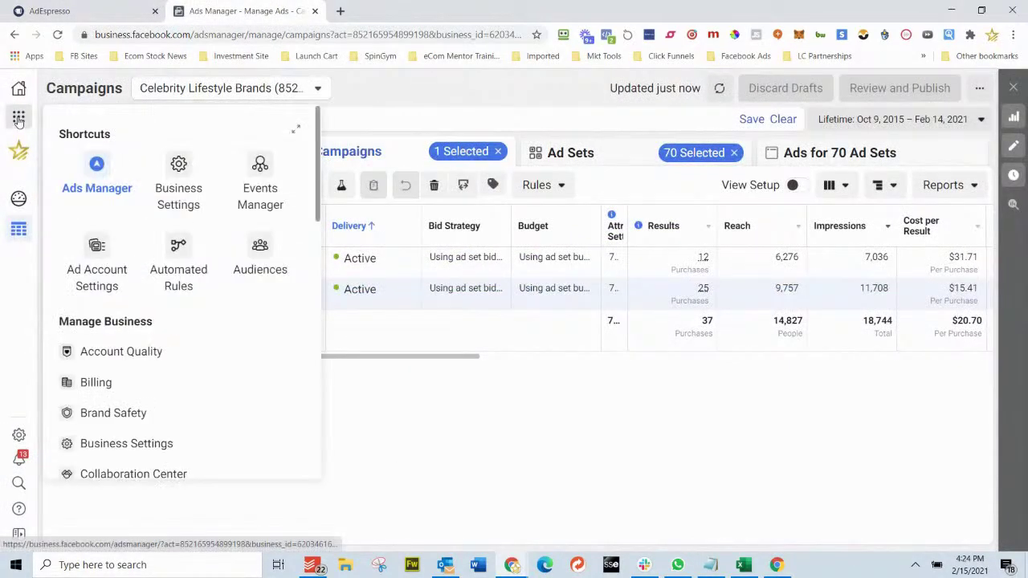
scroll(94, 267, "down", 2)
scroll(94, 267, "down", 2)
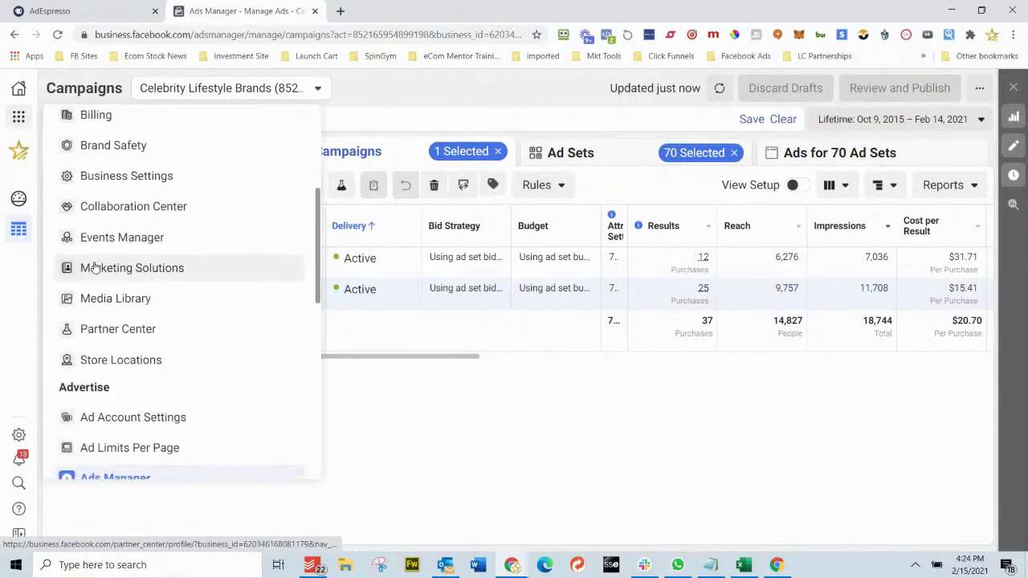
scroll(94, 267, "down", 2)
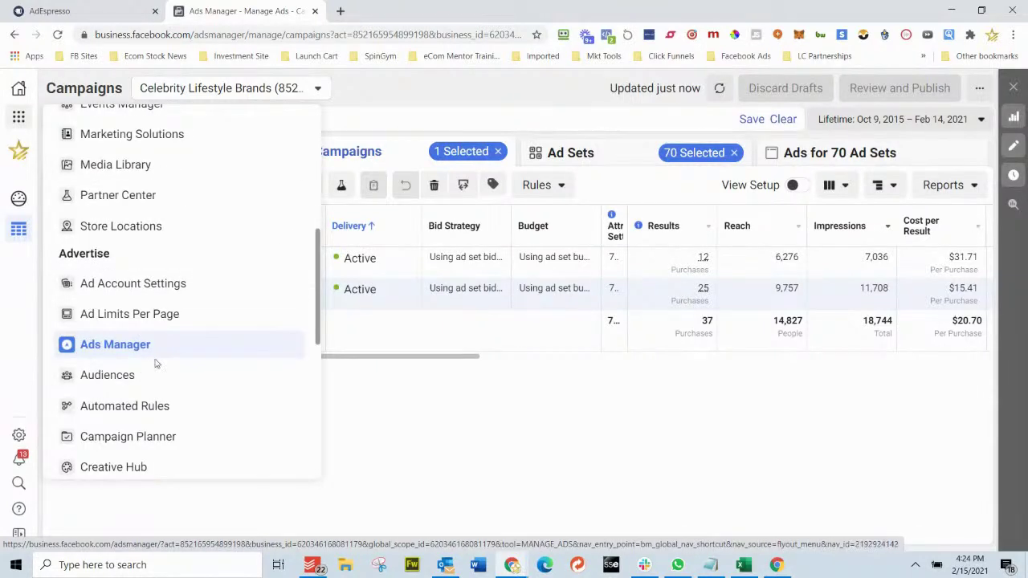
scroll(156, 364, "down", 4)
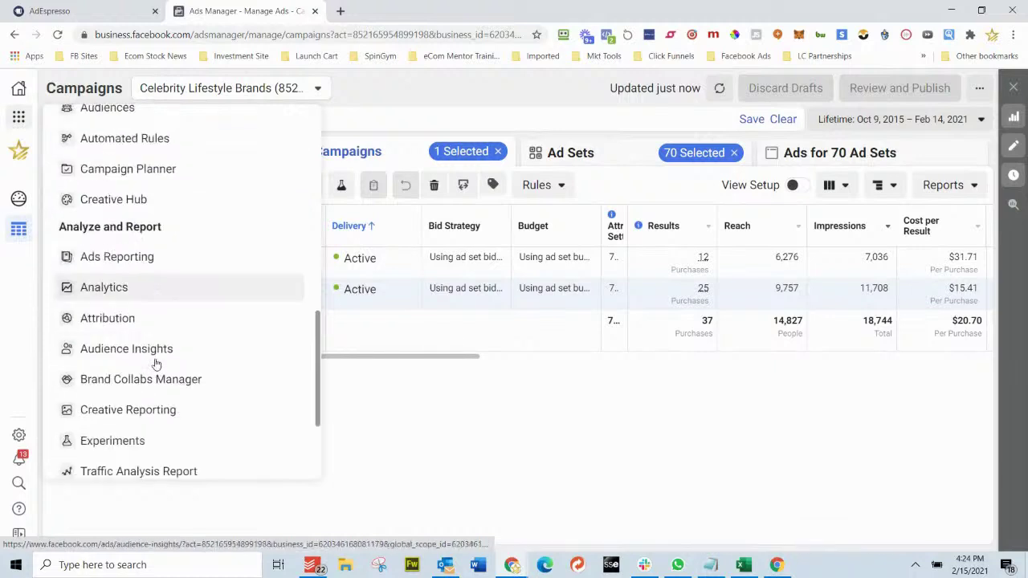
scroll(155, 364, "down", 2)
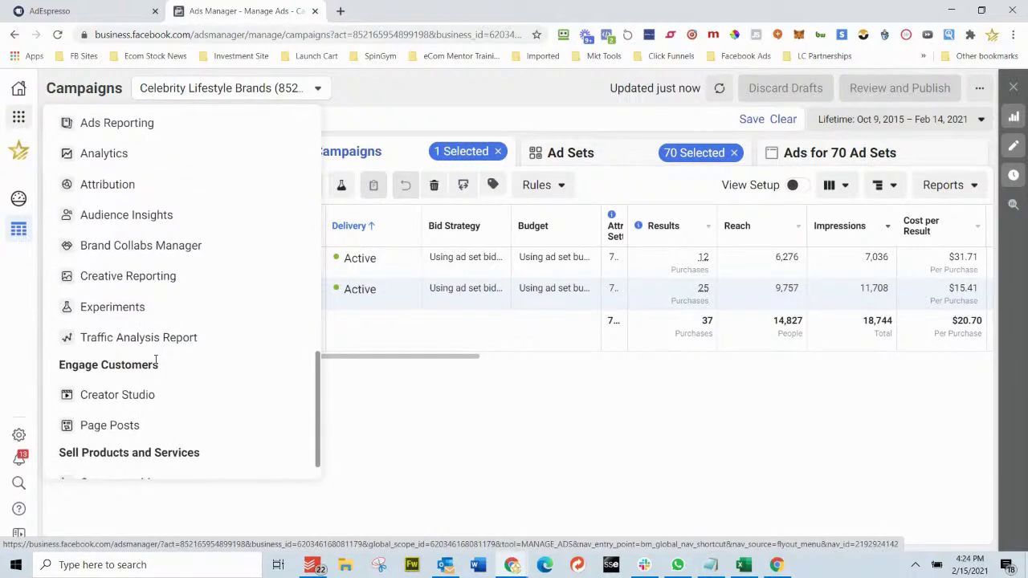
scroll(156, 361, "down", 1)
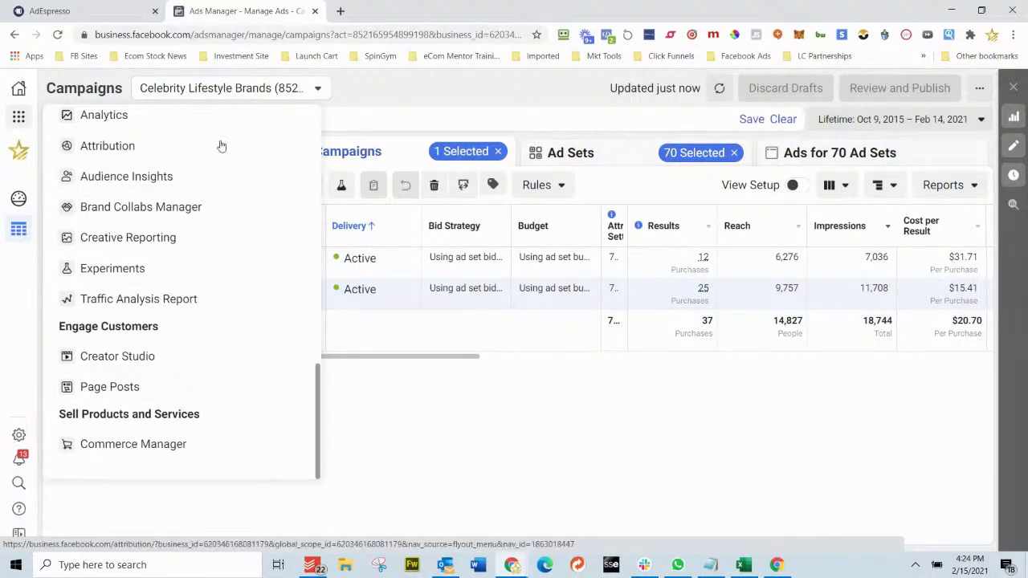
left_click(165, 175)
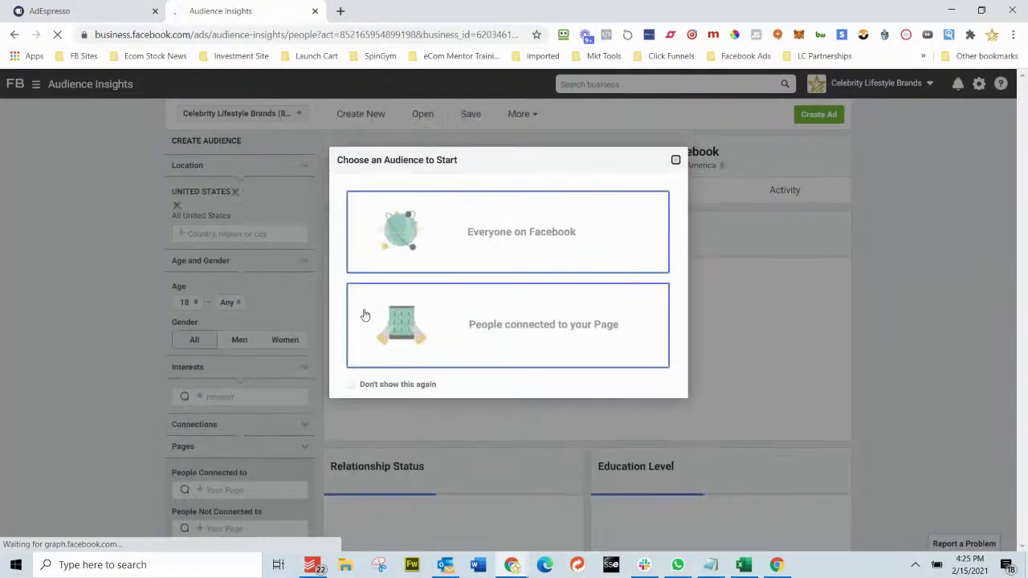
left_click(506, 246)
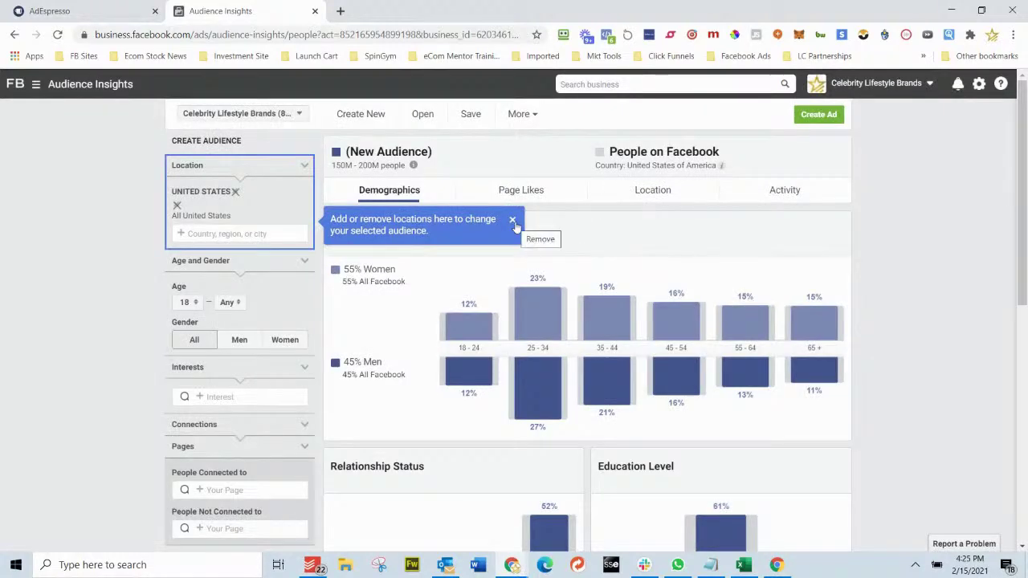
left_click(513, 222)
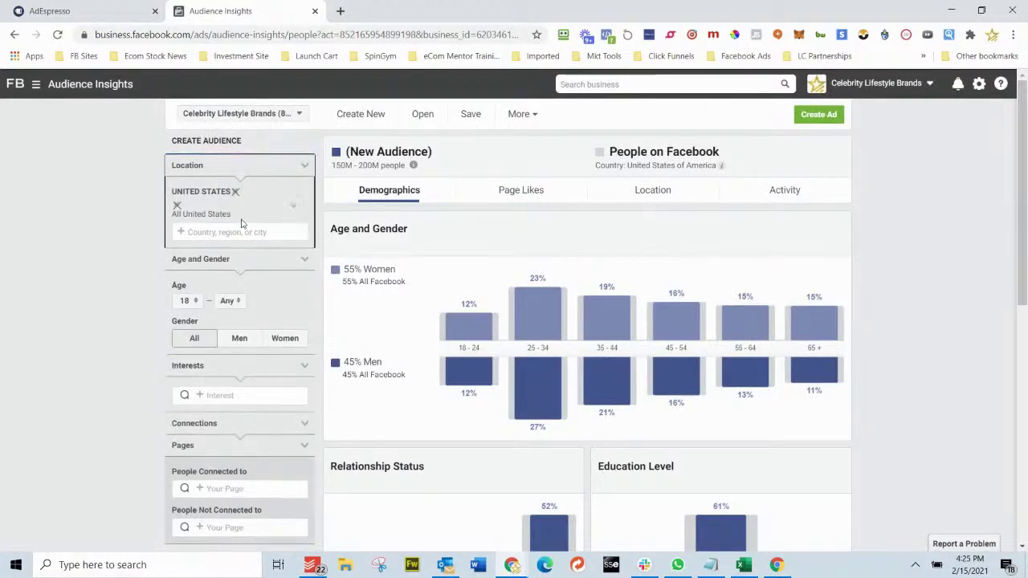
Step: Add Gary Vaynerchuk as the audience interest and examine the age, gender, relationship, education and job title demographics
scroll(276, 221, "down", 1)
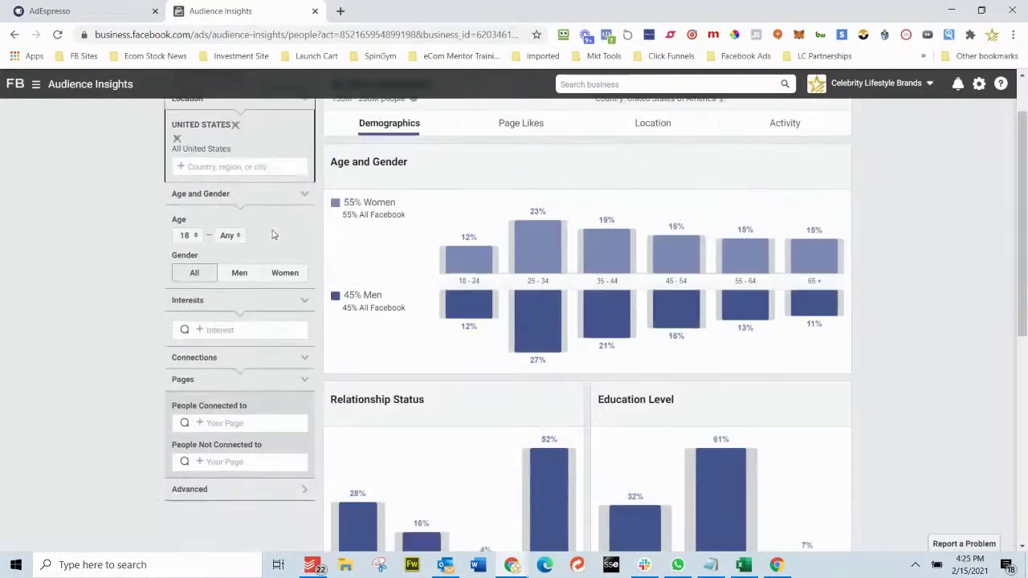
left_click(254, 330)
type("gary va")
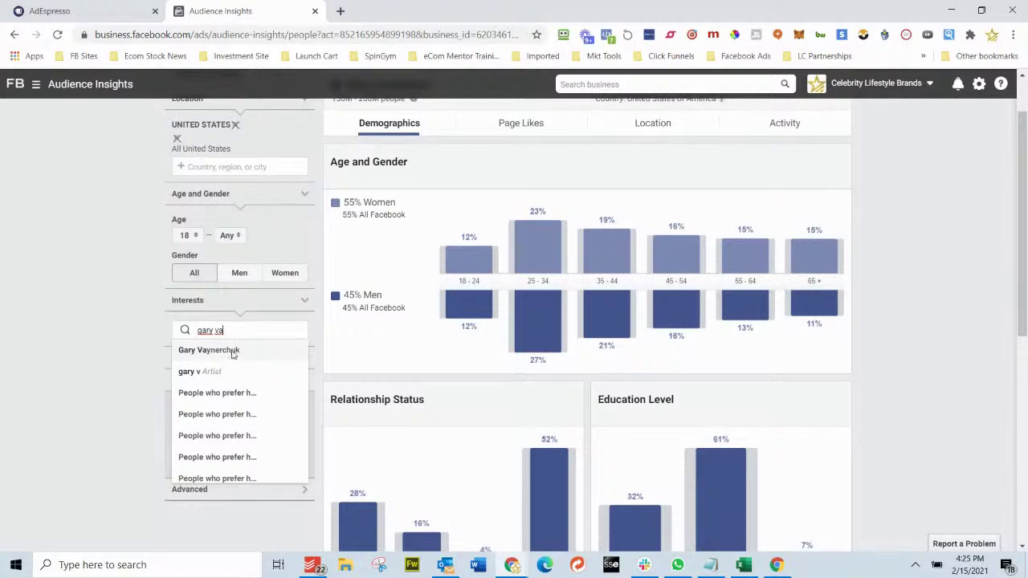
left_click(231, 351)
left_click(913, 340)
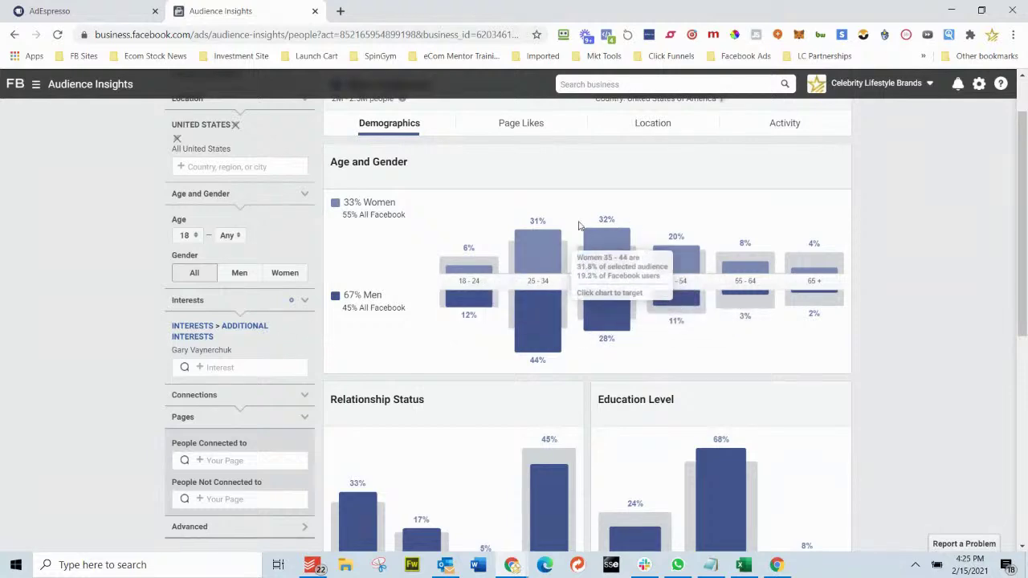
scroll(753, 351, "down", 5)
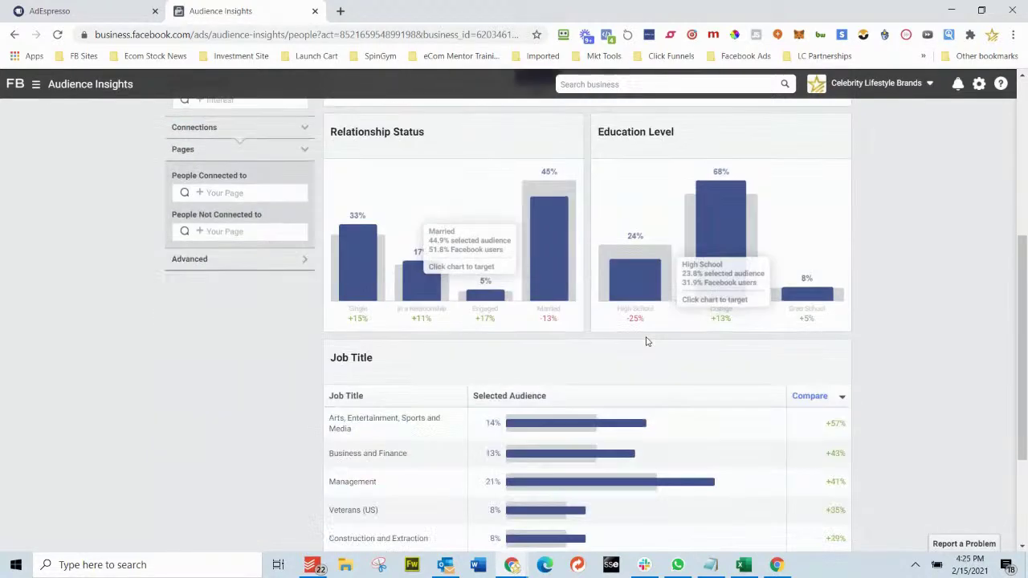
Step: Open the page likes of the Gary Vaynerchuk audience and examine the top categories and the affinity of the related pages
scroll(647, 342, "up", 6)
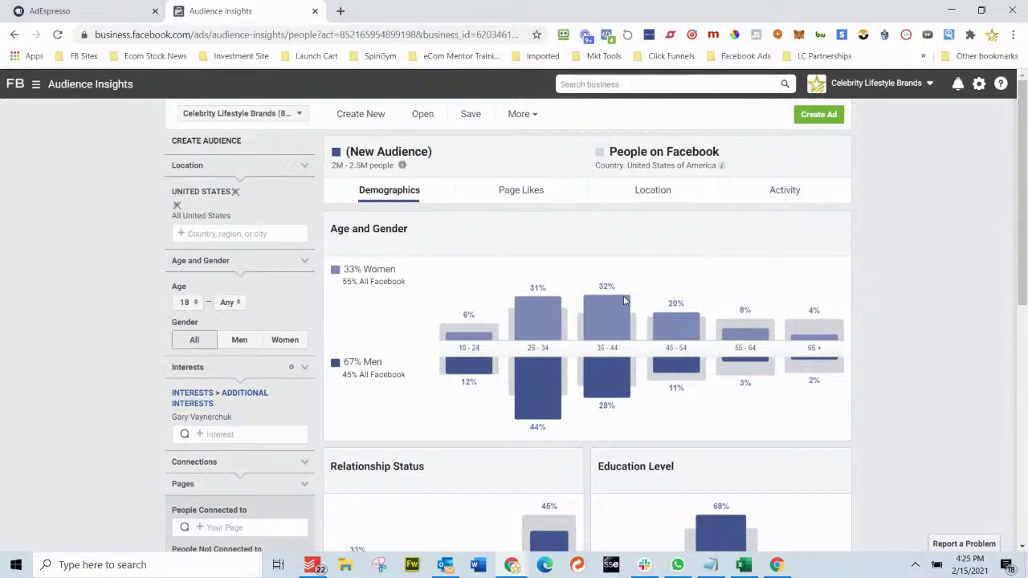
left_click(518, 190)
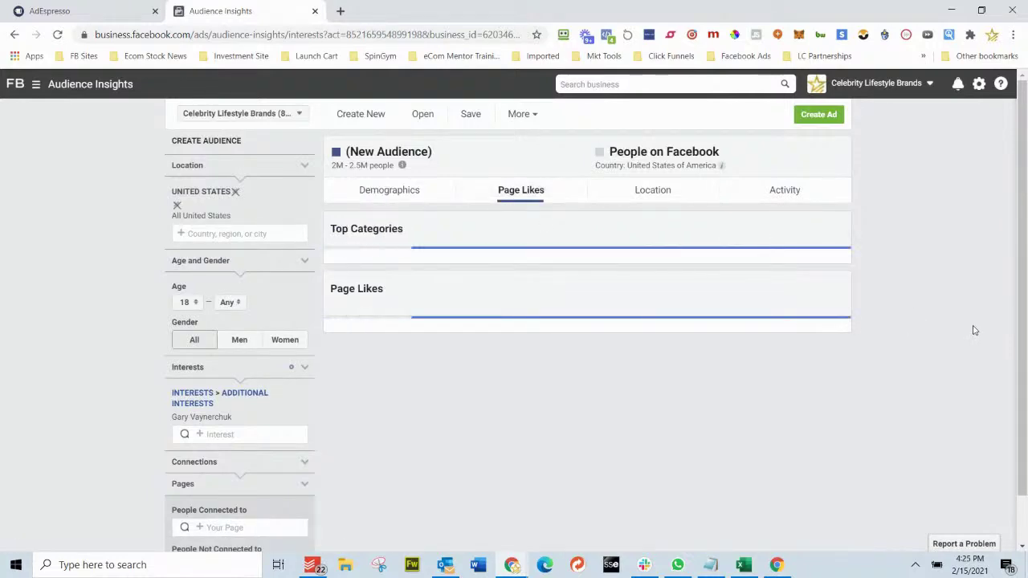
scroll(974, 333, "down", 4)
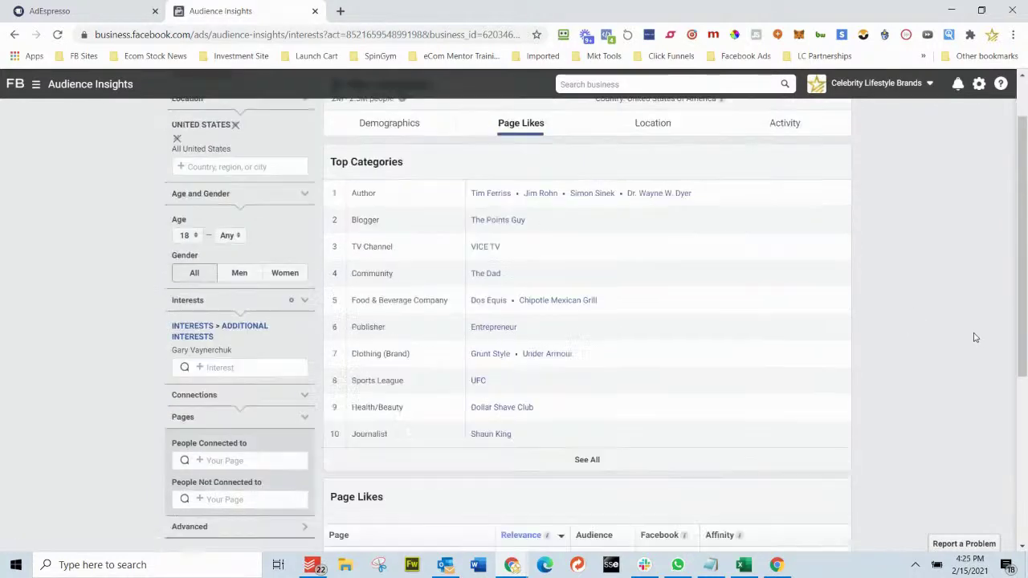
scroll(974, 337, "down", 1)
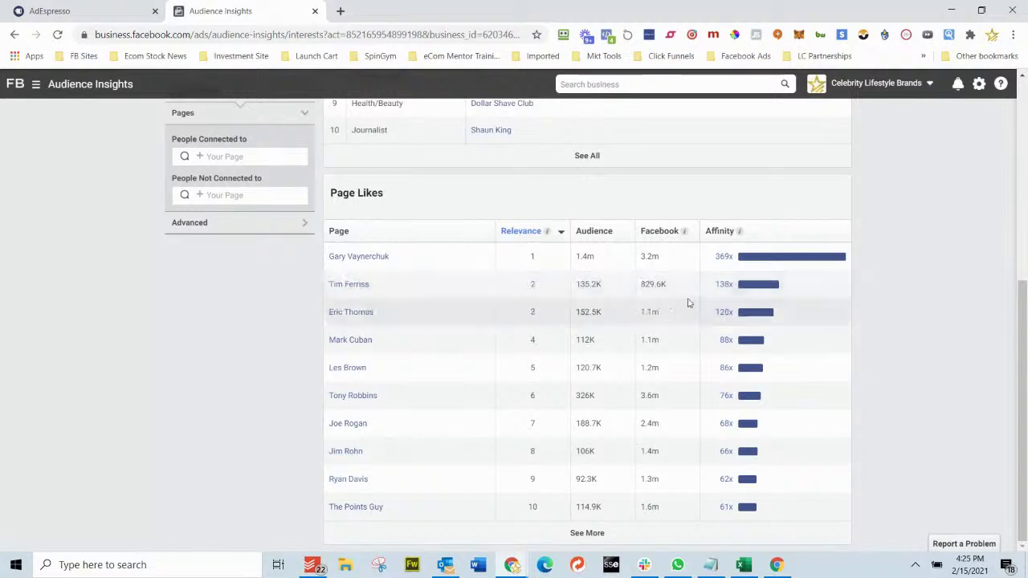
left_click_drag(733, 284, 720, 284)
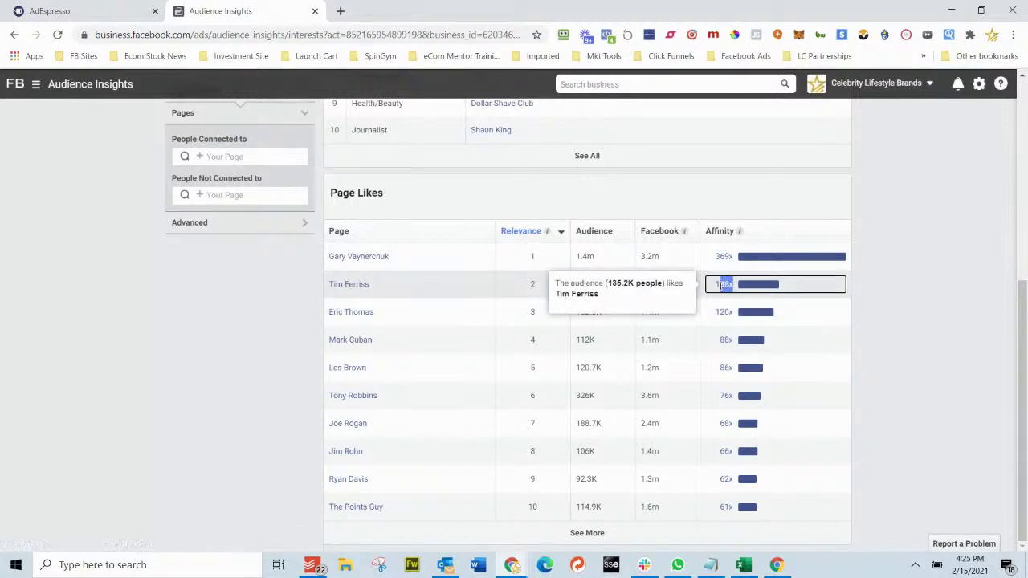
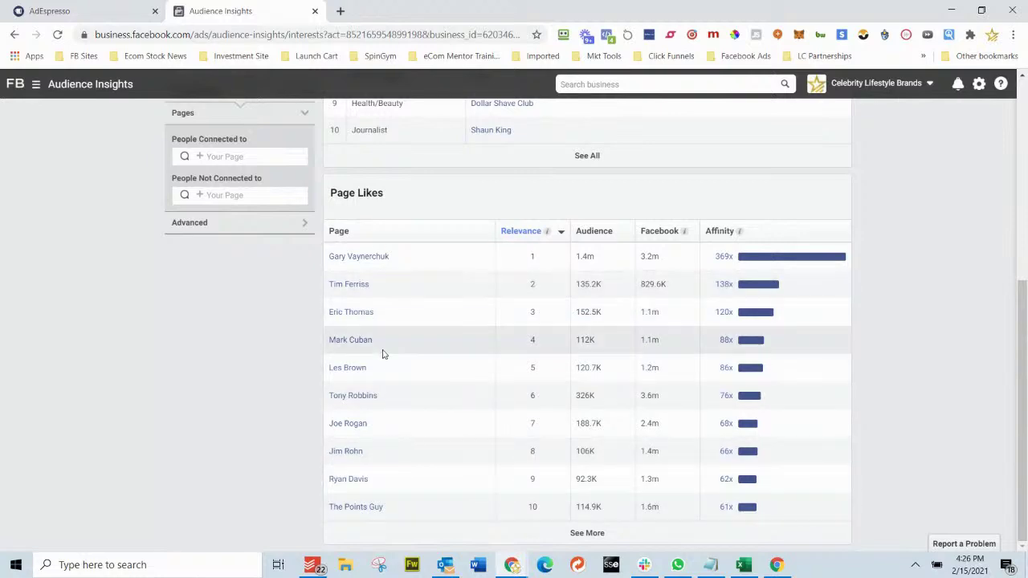
Step: Switch back to AdEspresso and review the cost-per-conversion graph and table of the campaign's interests
left_click(84, 13)
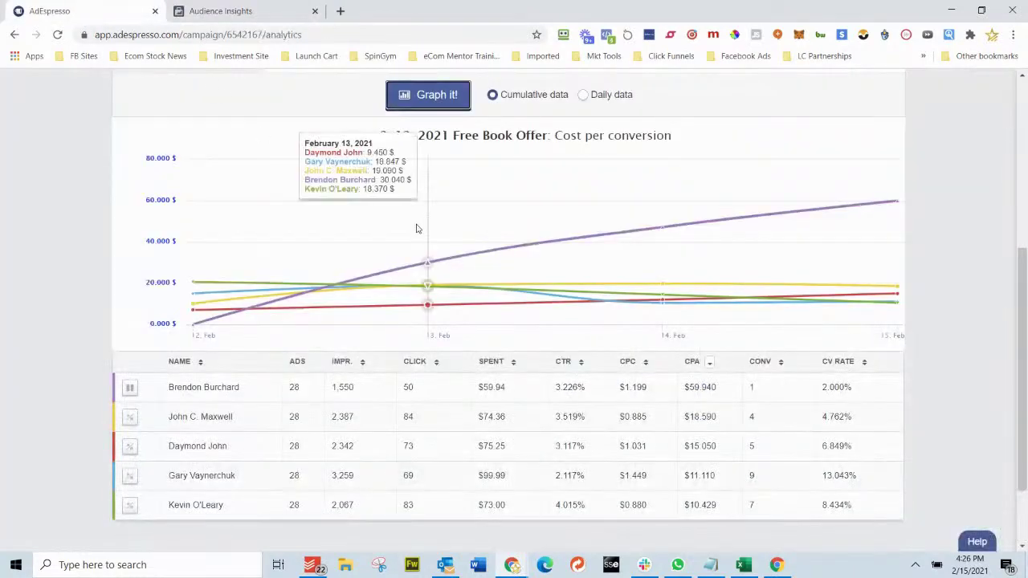
scroll(416, 229, "up", 5)
scroll(424, 261, "down", 2)
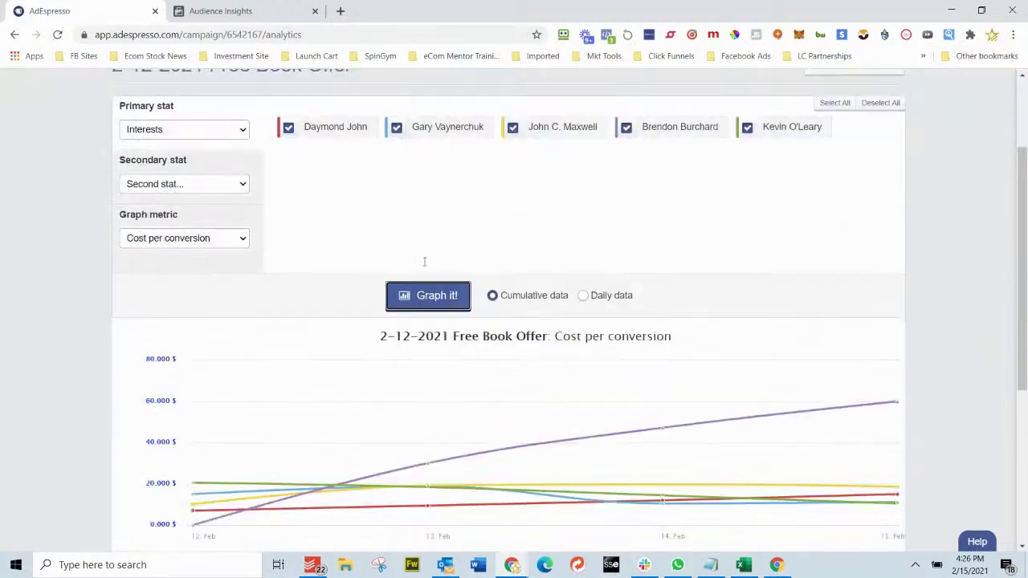
scroll(546, 361, "down", 3)
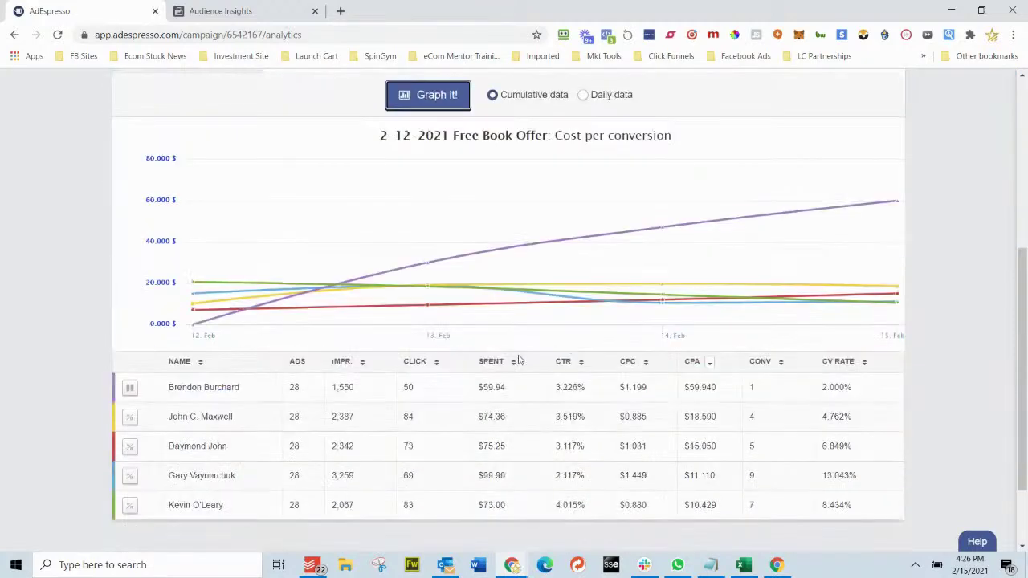
scroll(518, 361, "up", 5)
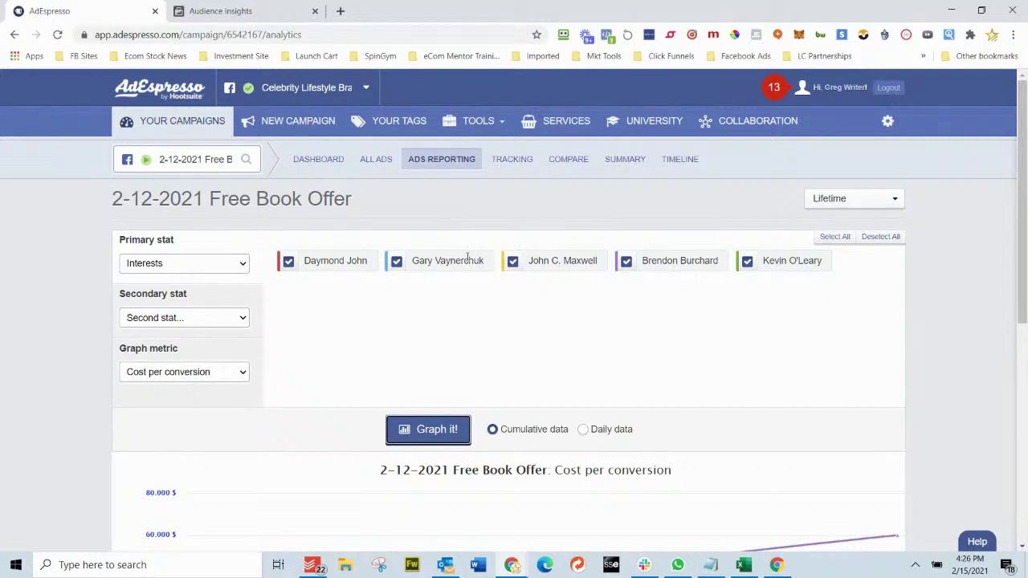
Step: Return to the campaign list, open the 2-12-2021 Free Book Offer campaign and create a copy of it
left_click(184, 126)
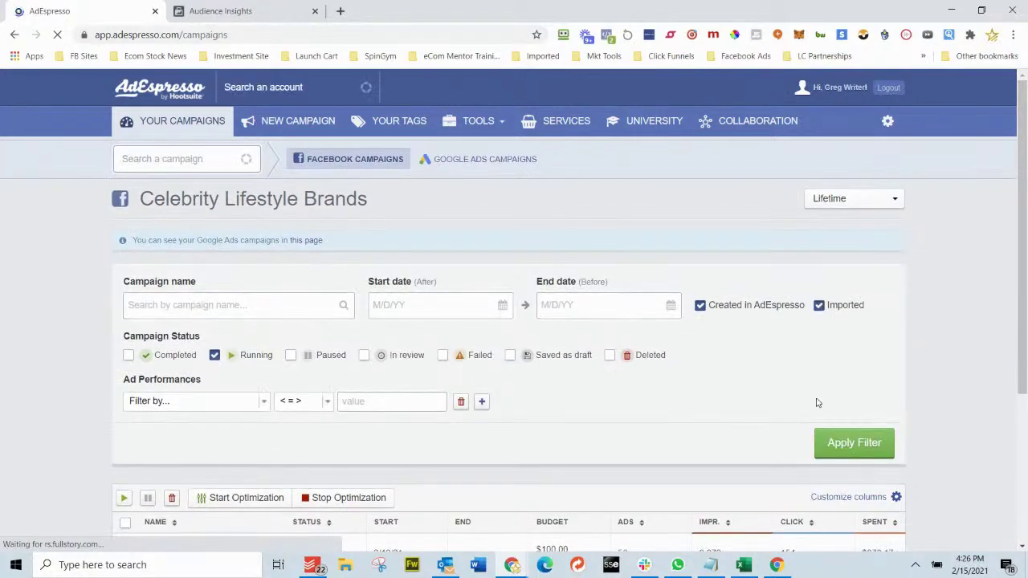
scroll(715, 377, "down", 3)
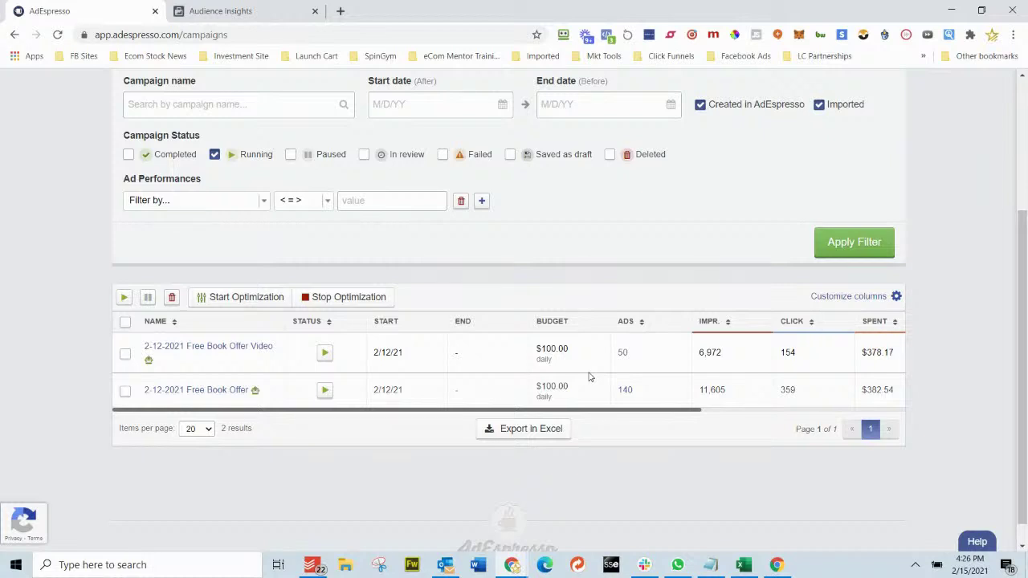
left_click(125, 393)
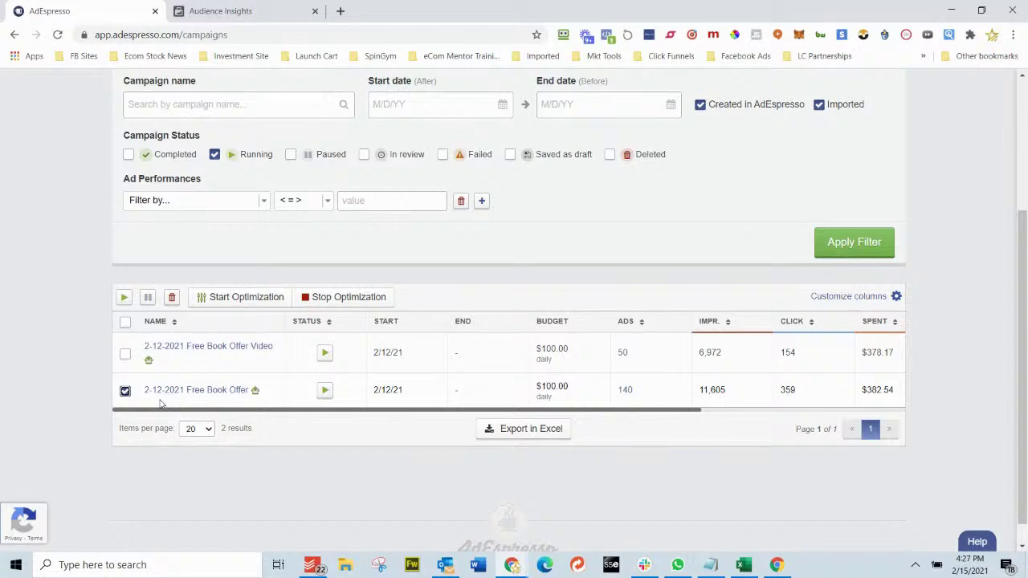
left_click(193, 390)
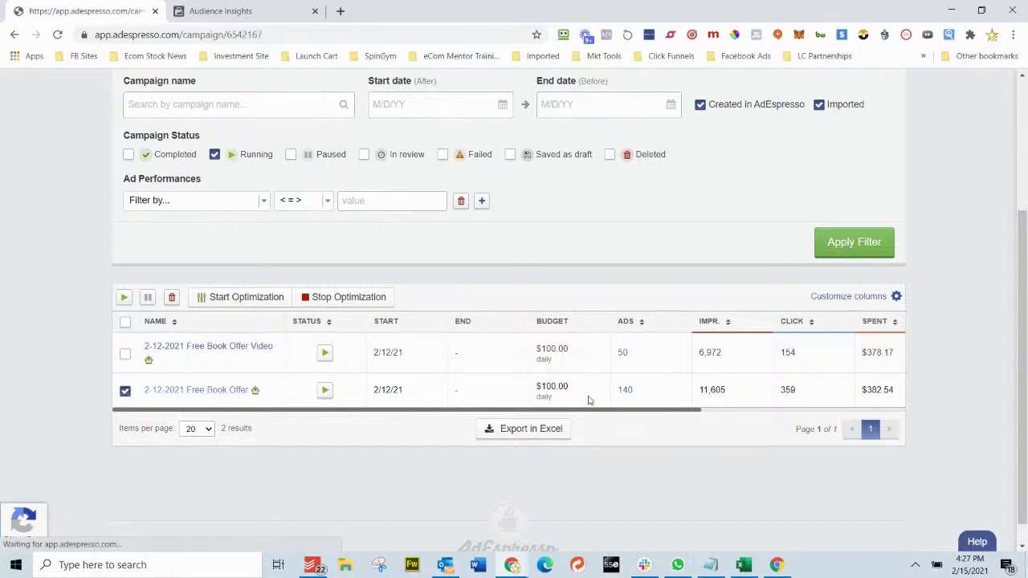
scroll(620, 365, "down", 2)
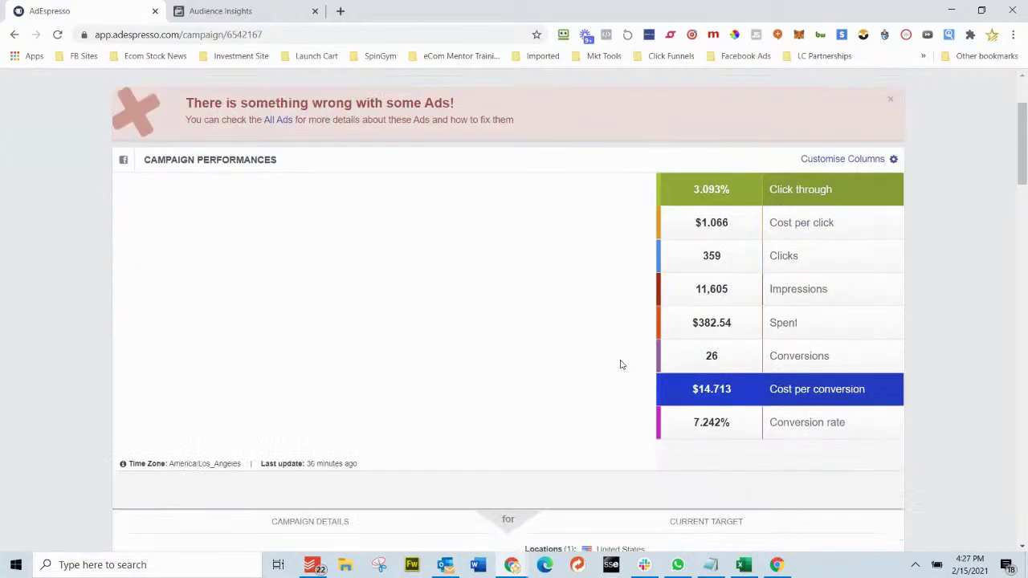
scroll(620, 365, "down", 4)
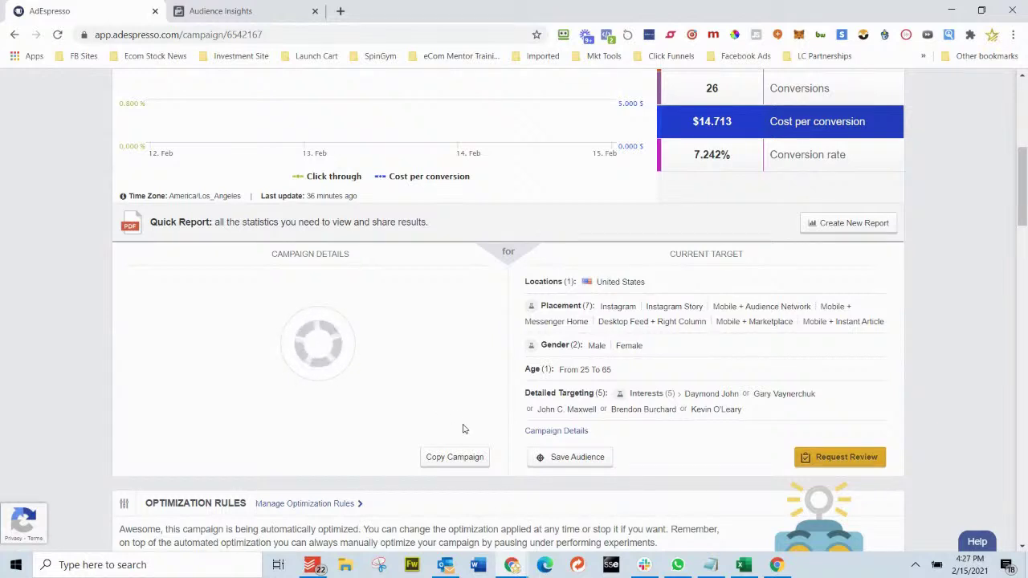
left_click(451, 464)
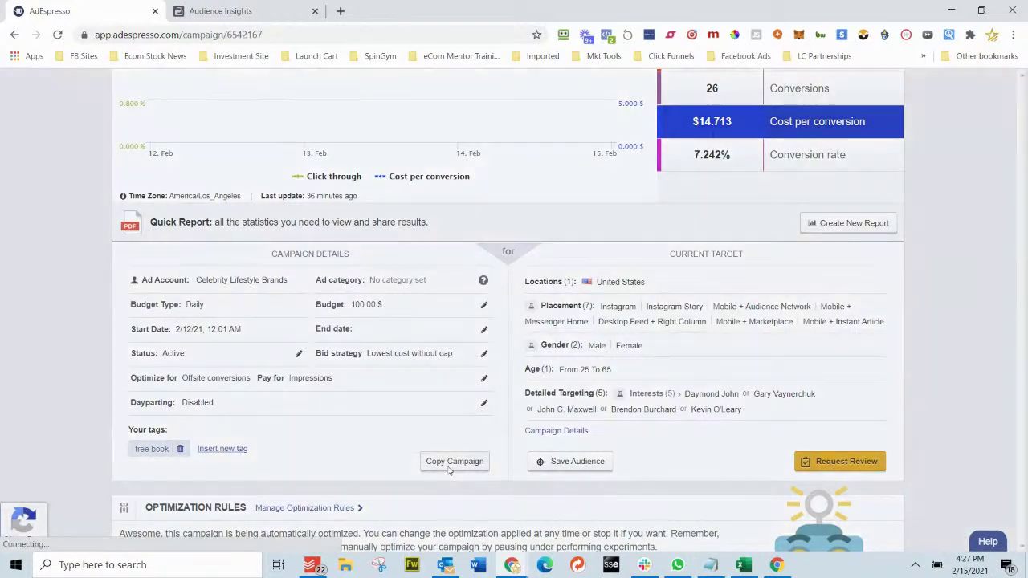
left_click(655, 385)
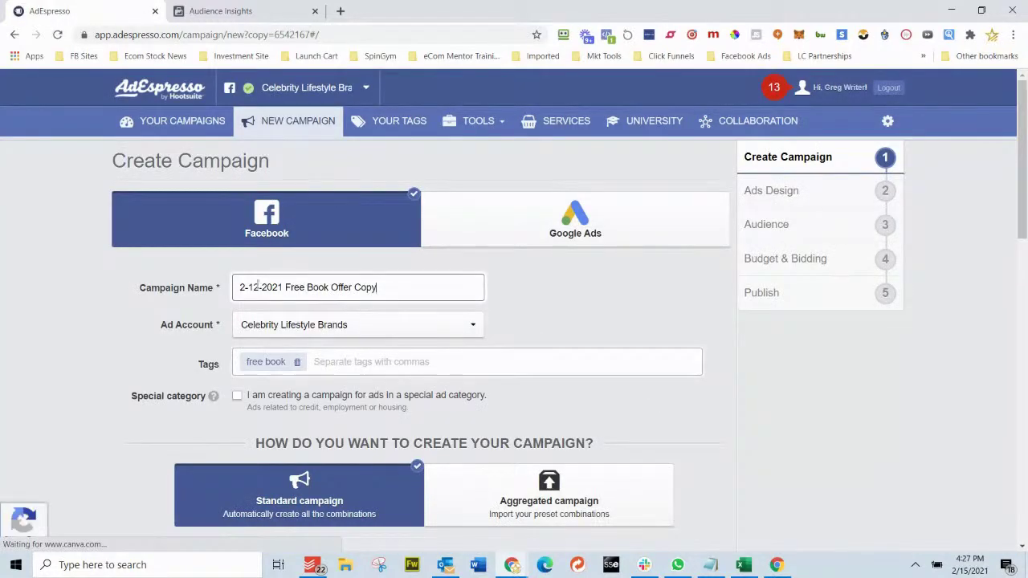
Step: Name the copied campaign "2-15-2021 Free Book Offer New Audiance" and proceed to Ads Design with the External Website ad type
left_click(251, 288)
key("BackSpace")
type("5")
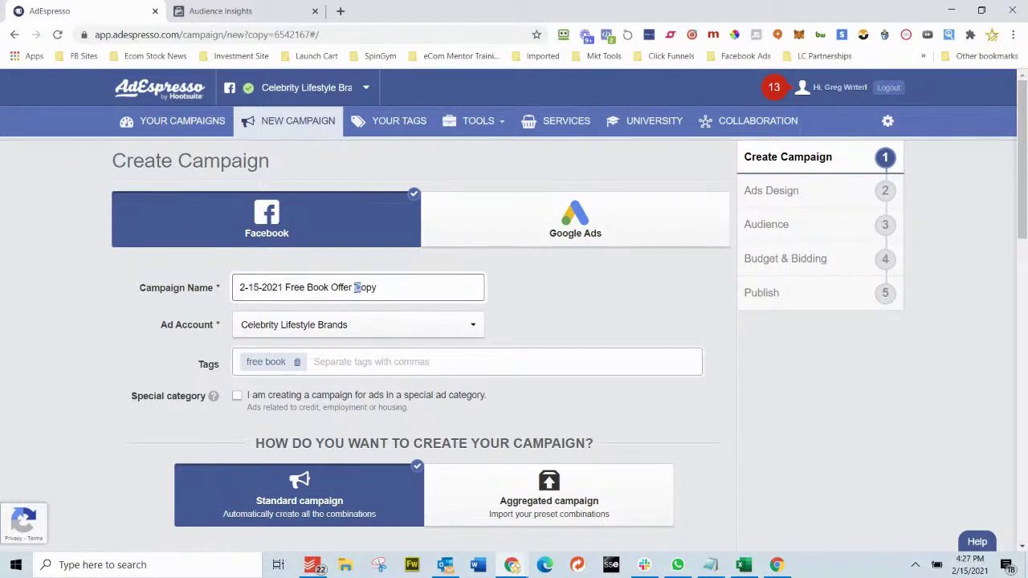
left_click_drag(355, 288, 400, 292)
type("New Audiance")
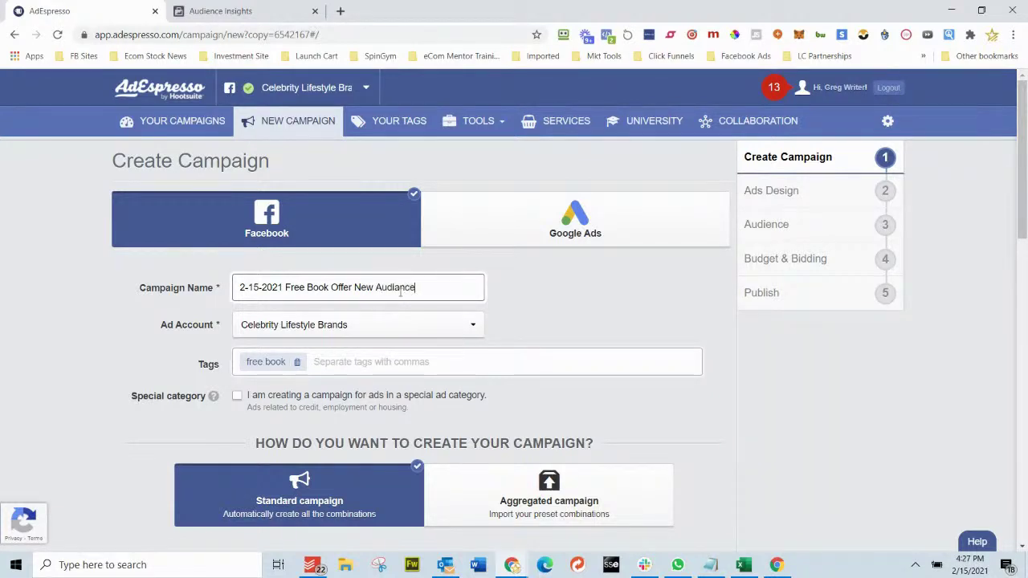
scroll(638, 385, "down", 6)
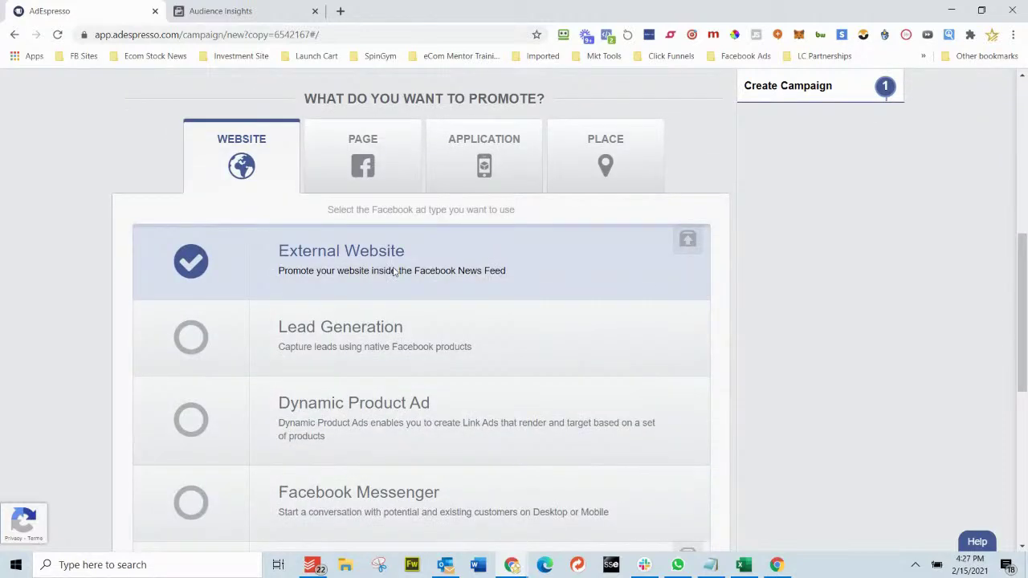
scroll(394, 271, "down", 2)
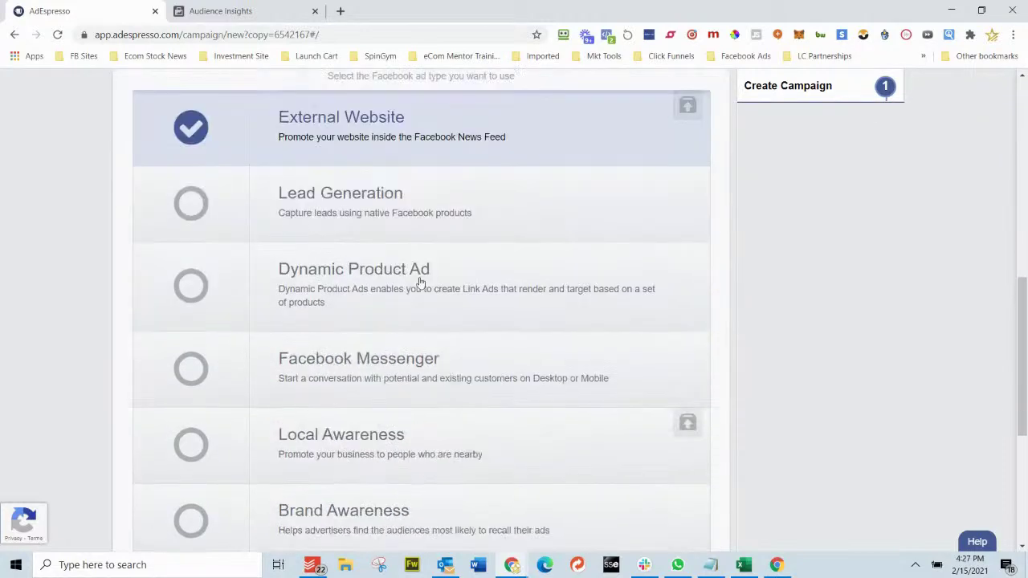
scroll(468, 236, "down", 4)
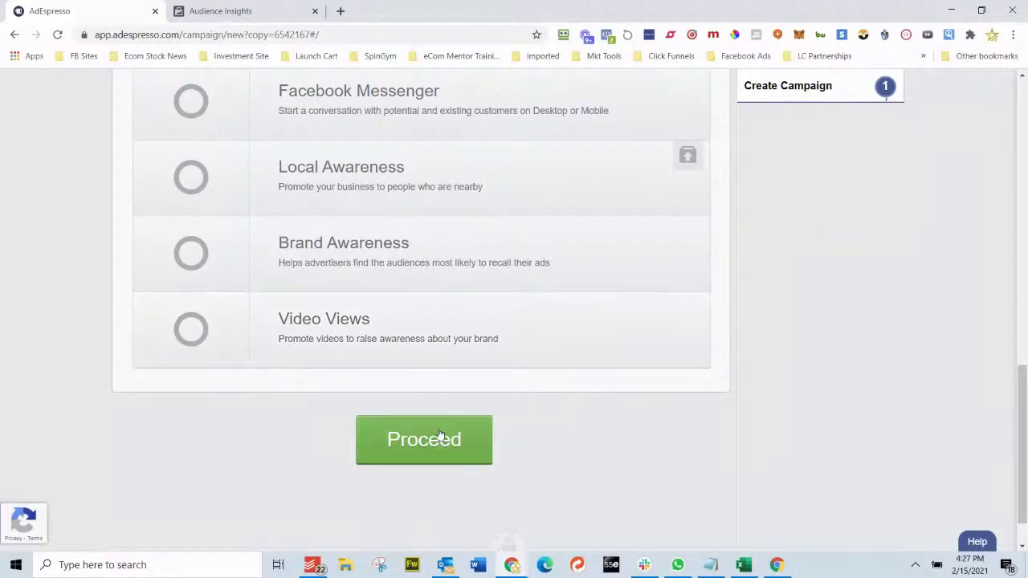
left_click(435, 436)
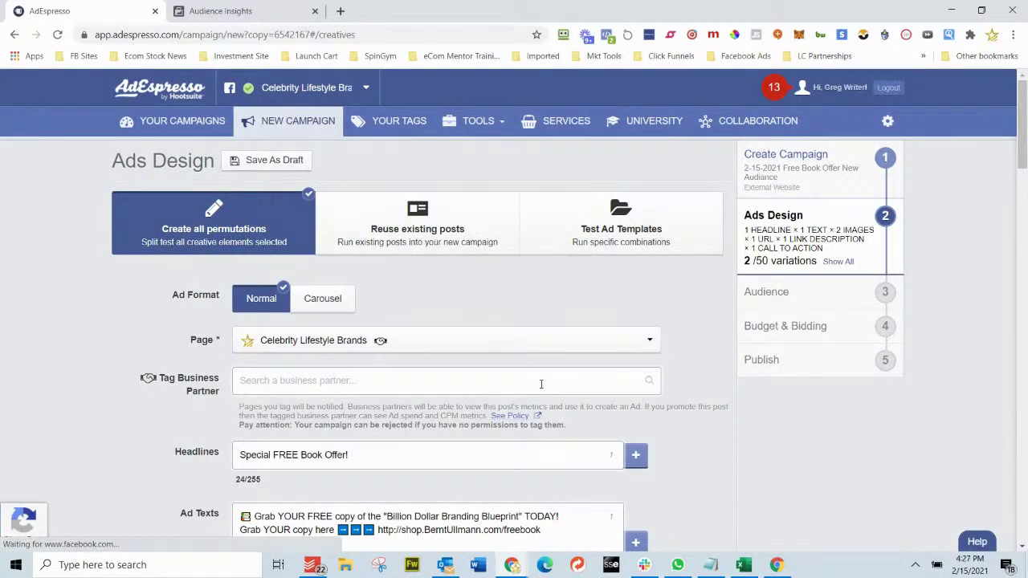
Step: Remove the picture of the stacked books from the ad images, keeping only the picture of the man holding the book
scroll(541, 398, "down", 2)
scroll(356, 356, "down", 3)
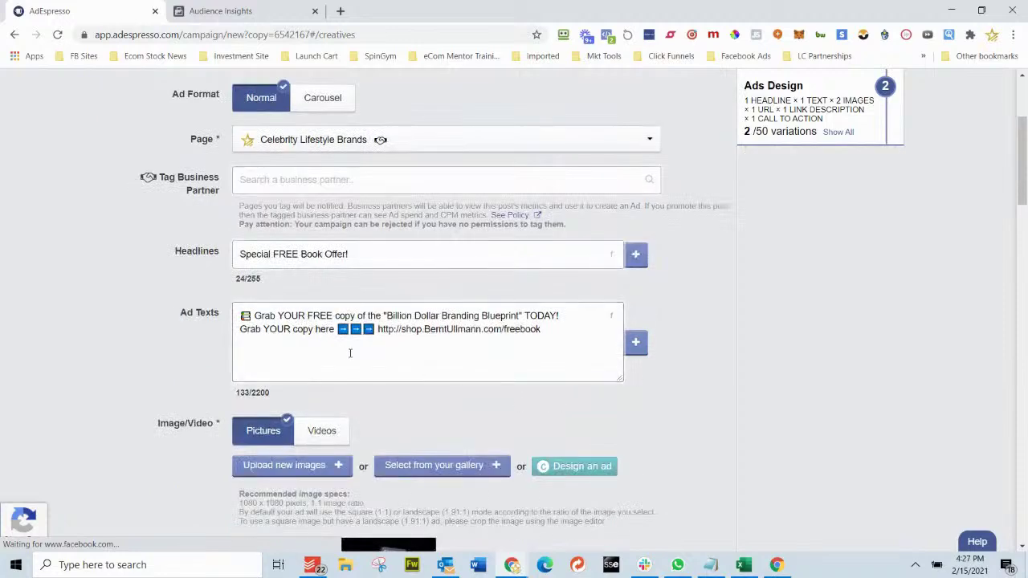
scroll(632, 399, "down", 1)
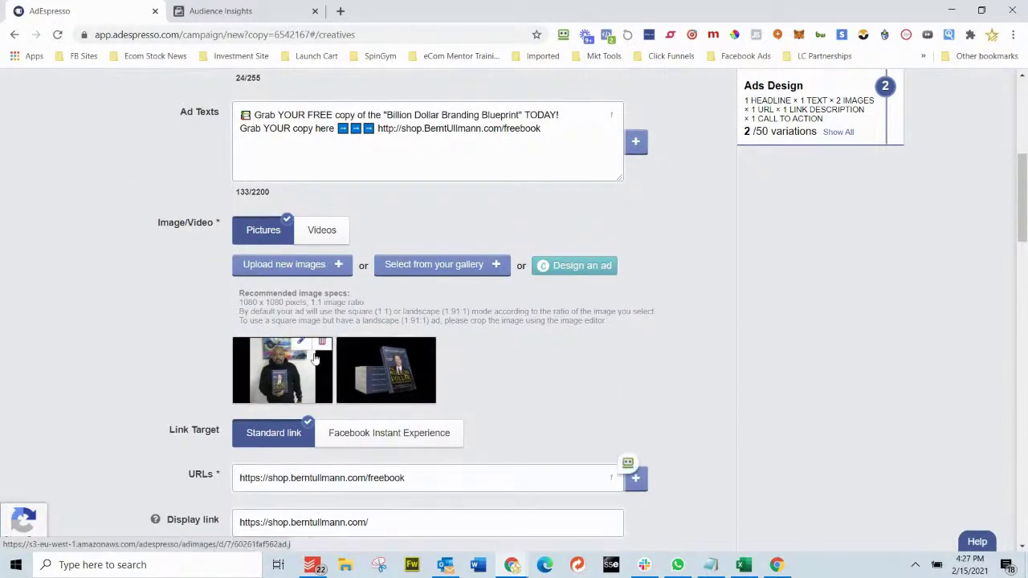
left_click(425, 349)
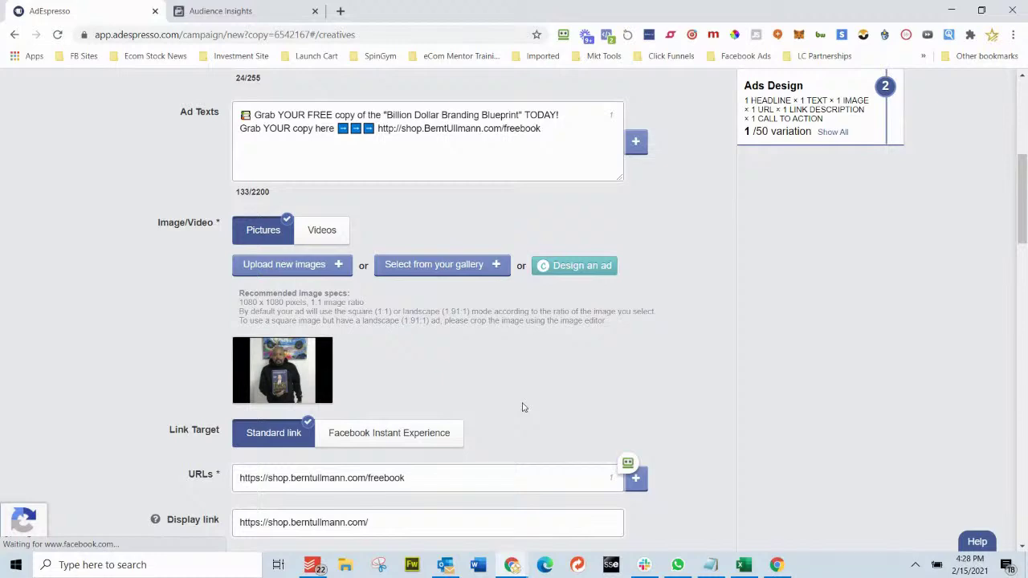
Step: Review the ad's link details, call to action, desktop feed preview, selected placements and goal tracking settings
scroll(522, 407, "down", 3)
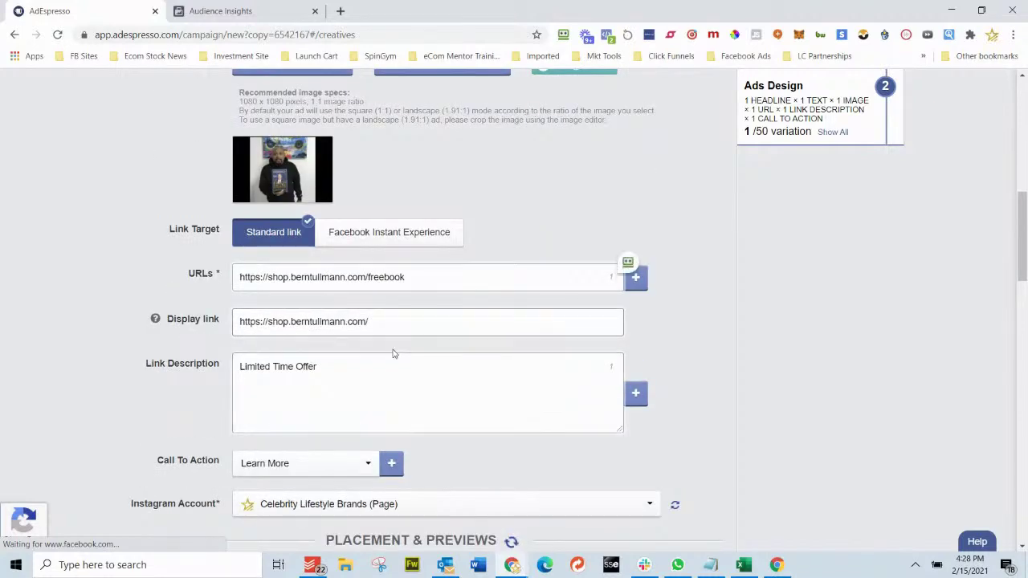
scroll(389, 351, "down", 5)
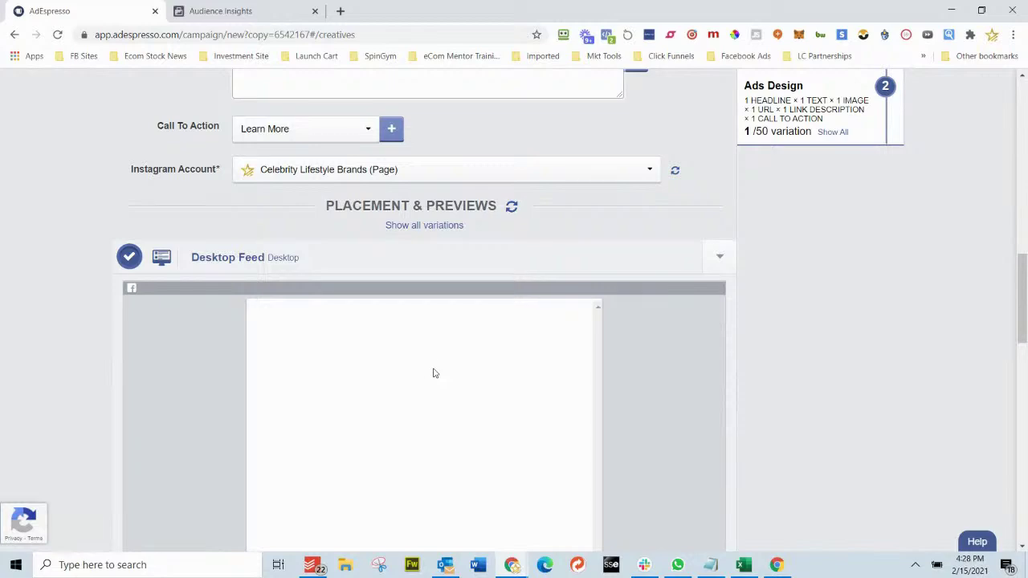
scroll(434, 373, "down", 5)
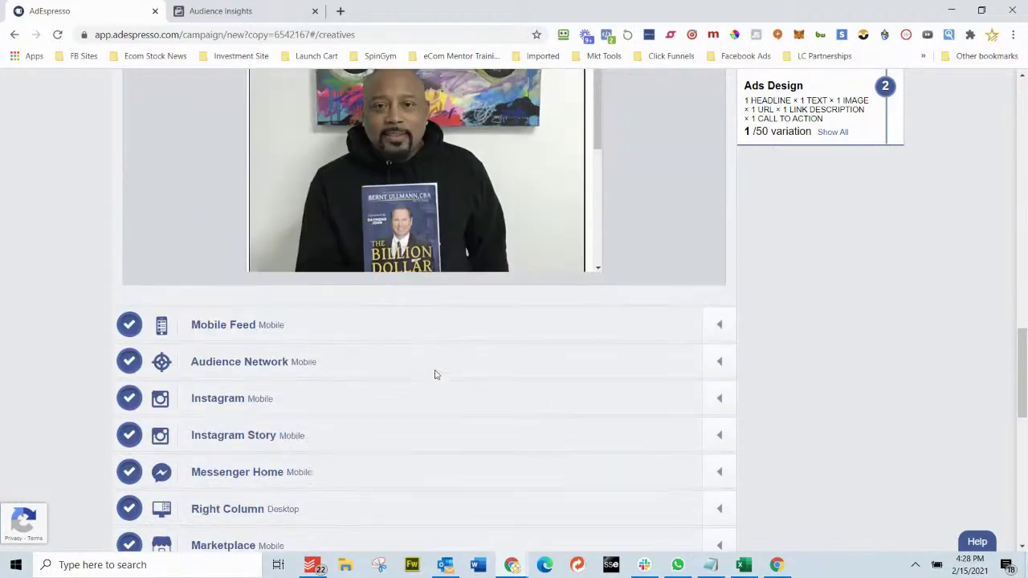
scroll(434, 371, "up", 2)
scroll(435, 371, "down", 3)
scroll(434, 377, "down", 1)
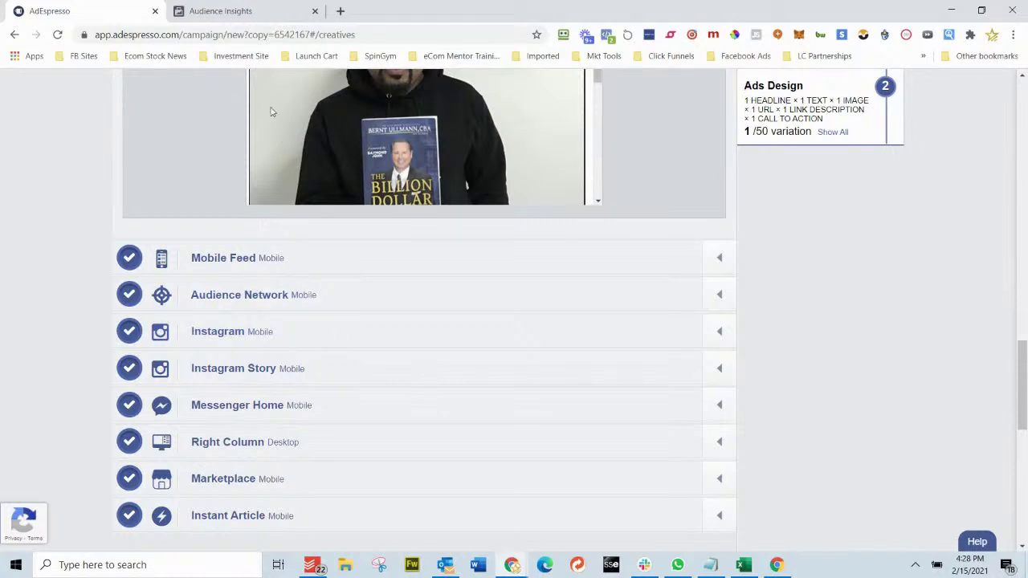
scroll(449, 322, "down", 2)
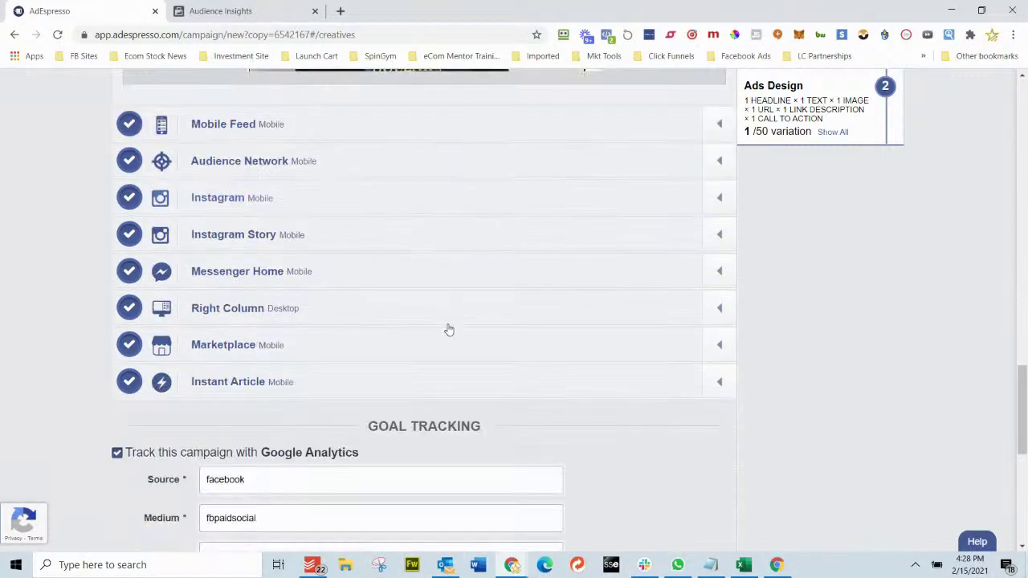
scroll(449, 329, "up", 1)
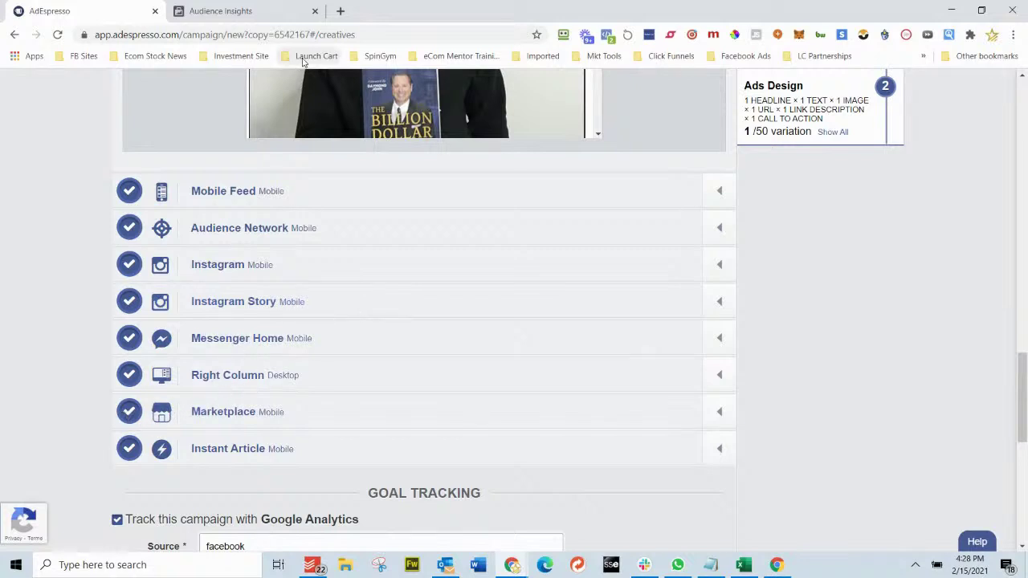
Step: Try to open AdEspresso in a separate browser tab and sign in with the saved email and password
left_click(340, 11)
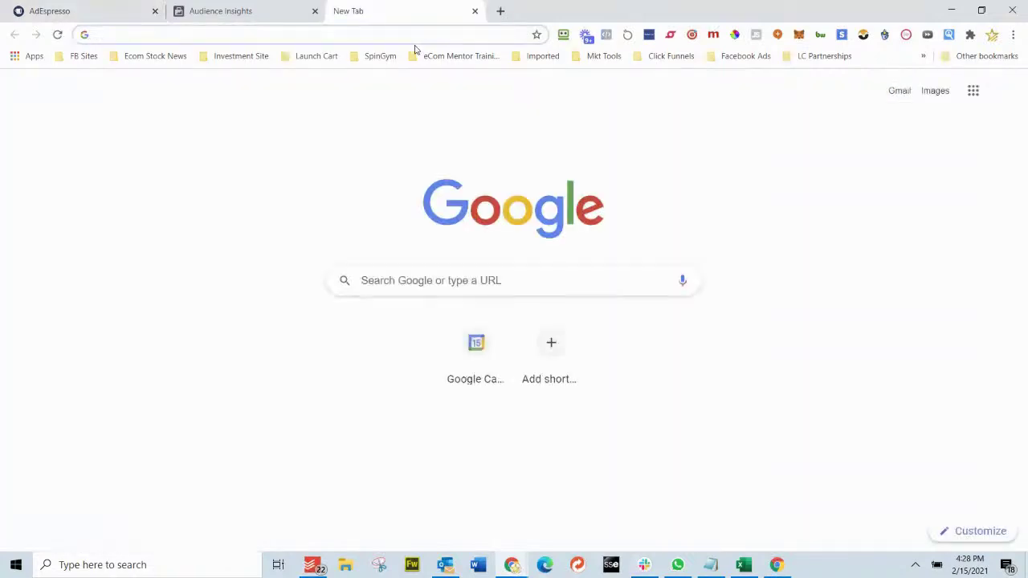
type("ade")
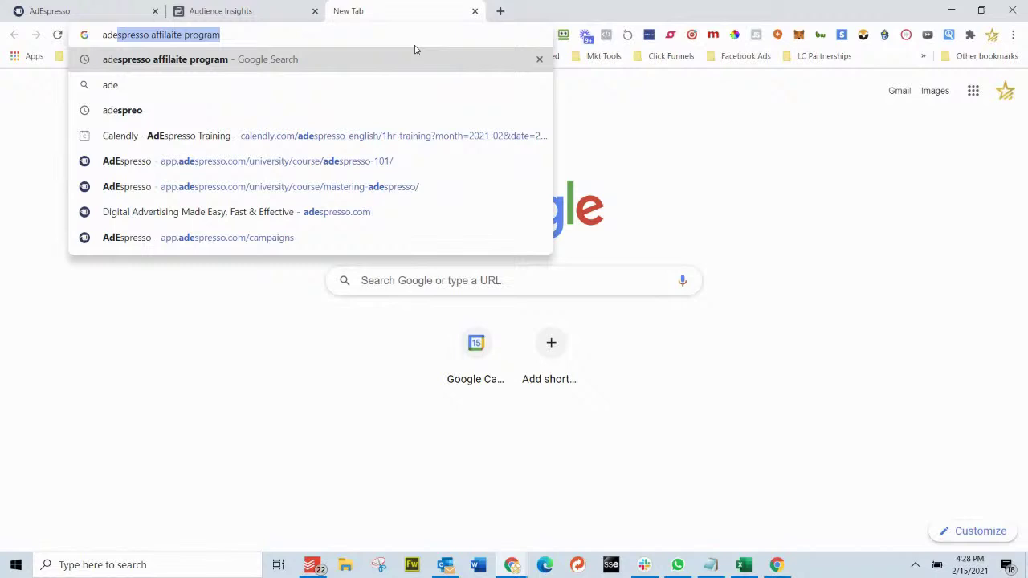
key("Right")
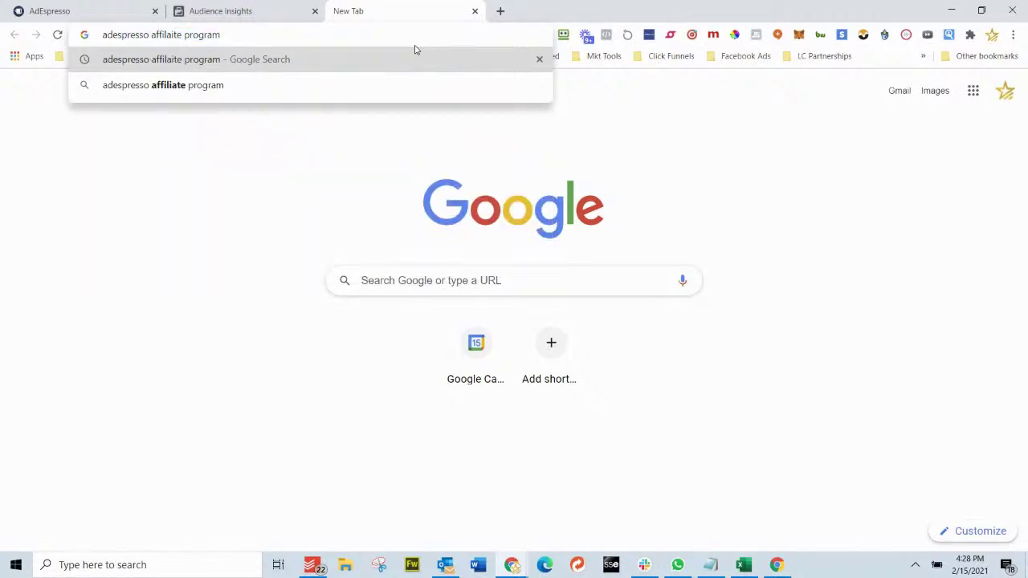
key("BackSpace")
key("BackSpace")
key("BackSpace")
key("BackSpace")
key("BackSpace")
key("BackSpace")
key("BackSpace")
key("BackSpace")
key("BackSpace")
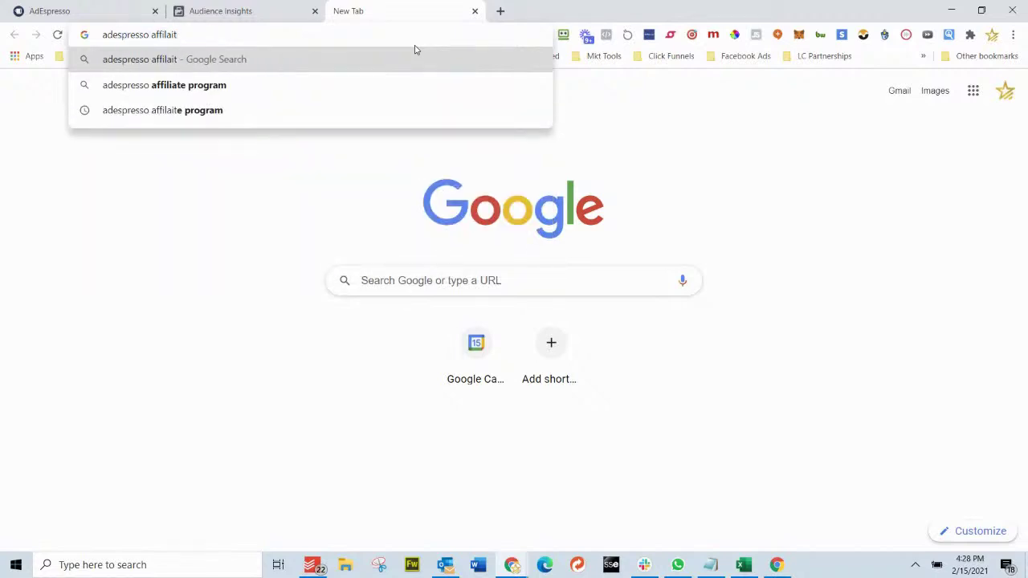
key("BackSpace")
key("BackSpace")
key("BackSpace")
key("BackSpace")
key("BackSpace")
key("BackSpace")
key("BackSpace")
key("BackSpace")
key("BackSpace")
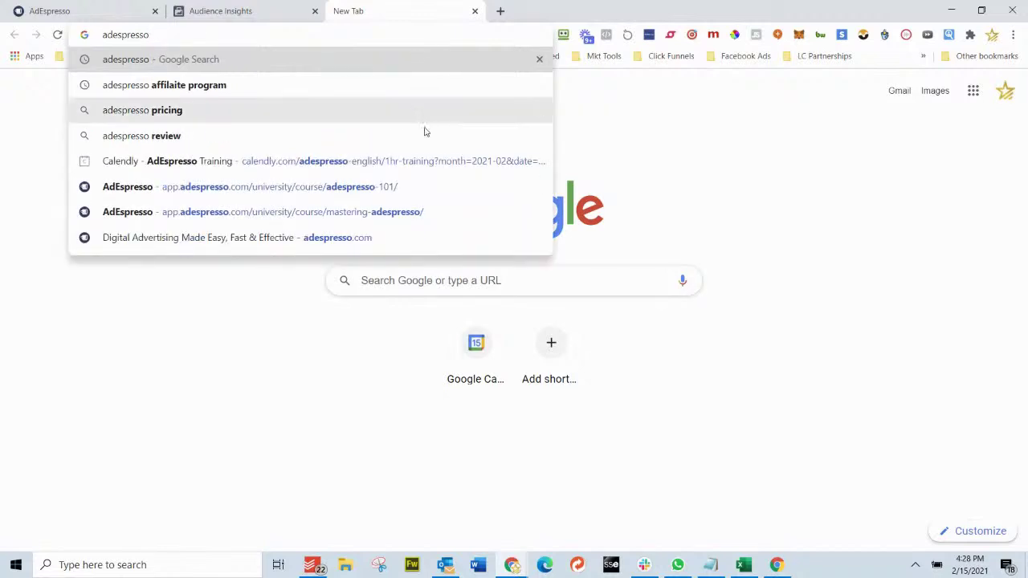
left_click(321, 236)
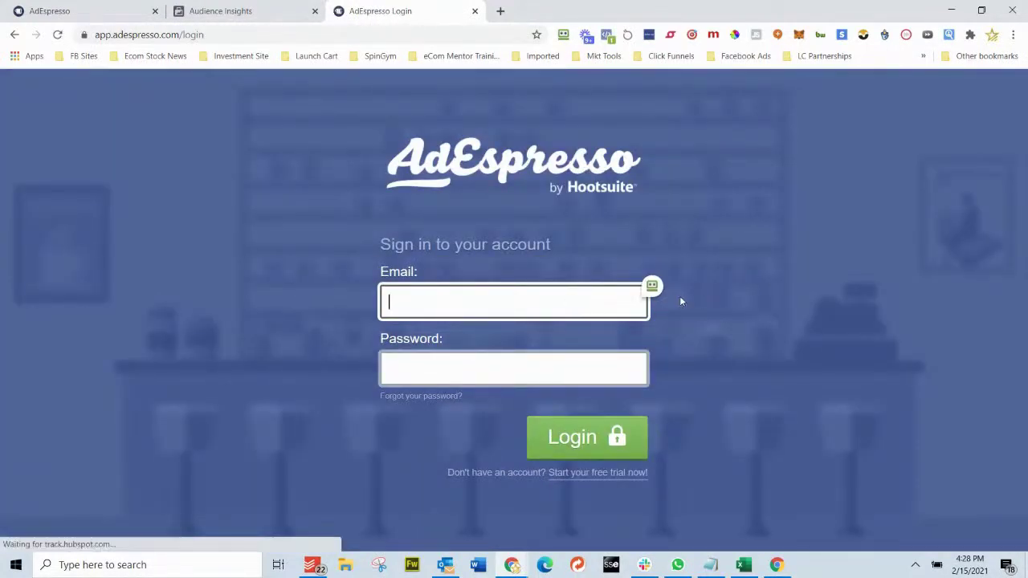
left_click(653, 286)
left_click(681, 286)
key("Return")
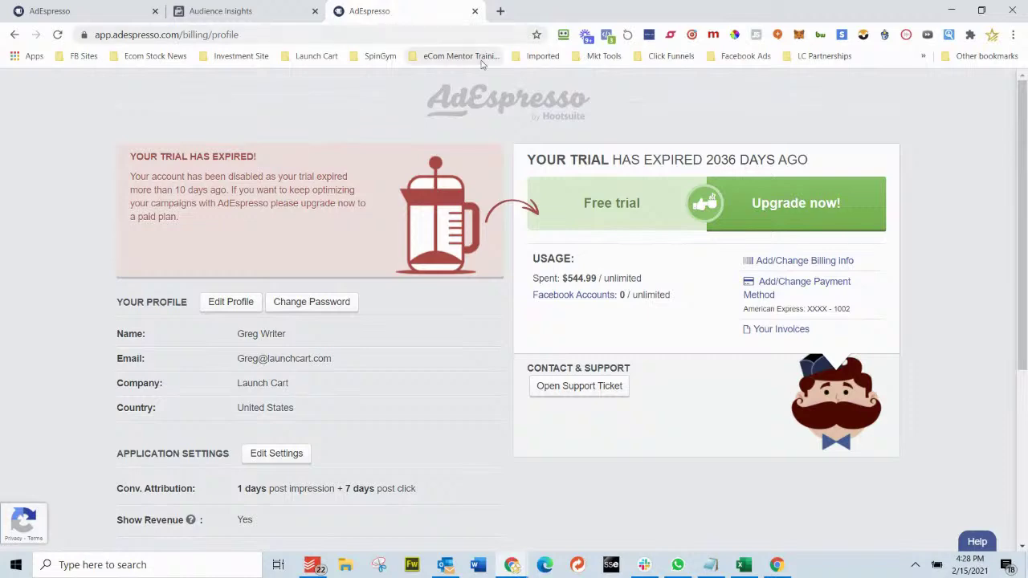
Step: Try to load the app.adespresso.com home page instead of the billing profile, and close that browser tab
scroll(514, 147, "down", 4)
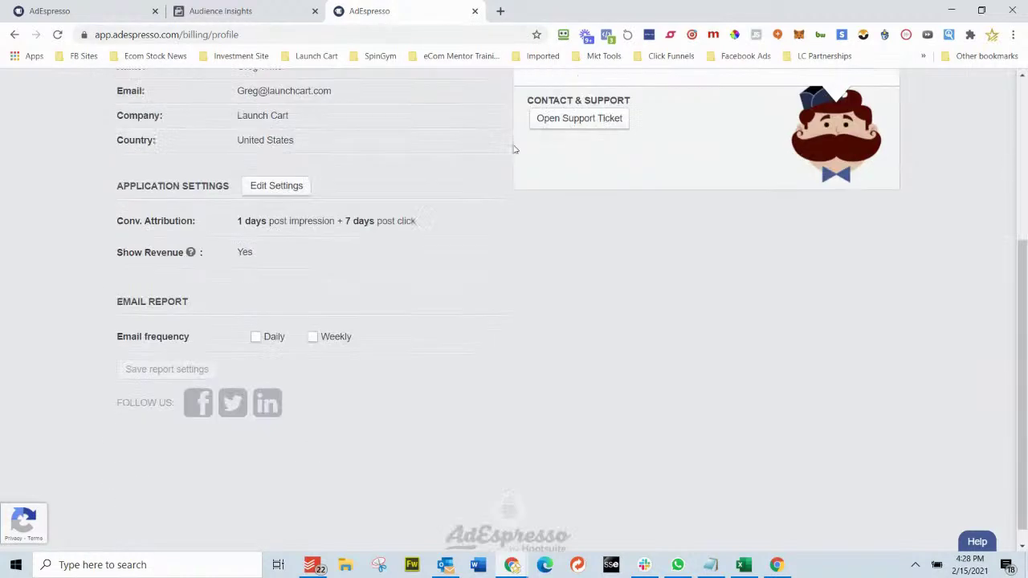
scroll(502, 152, "up", 4)
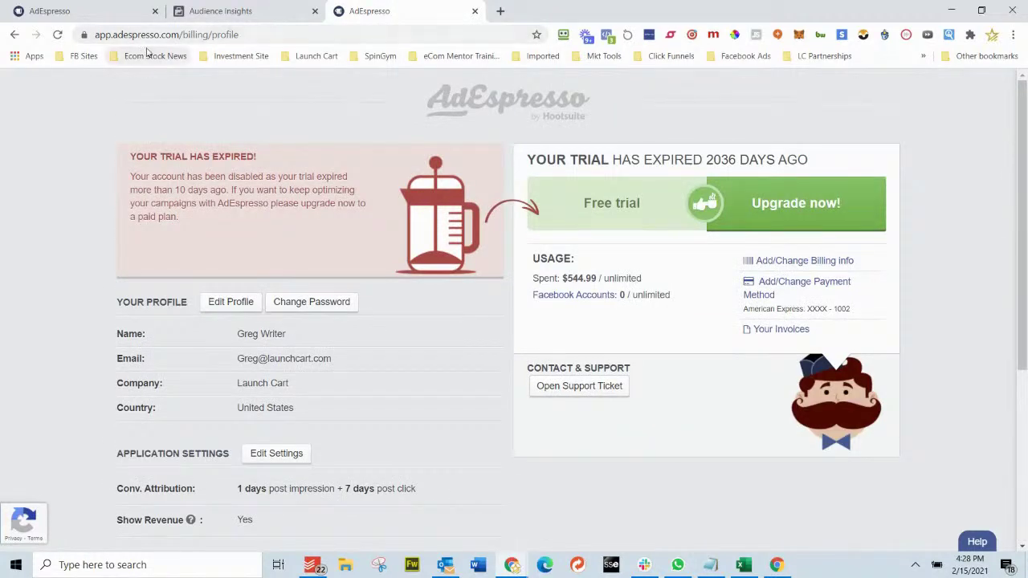
left_click_drag(213, 34, 270, 35)
key("BackSpace")
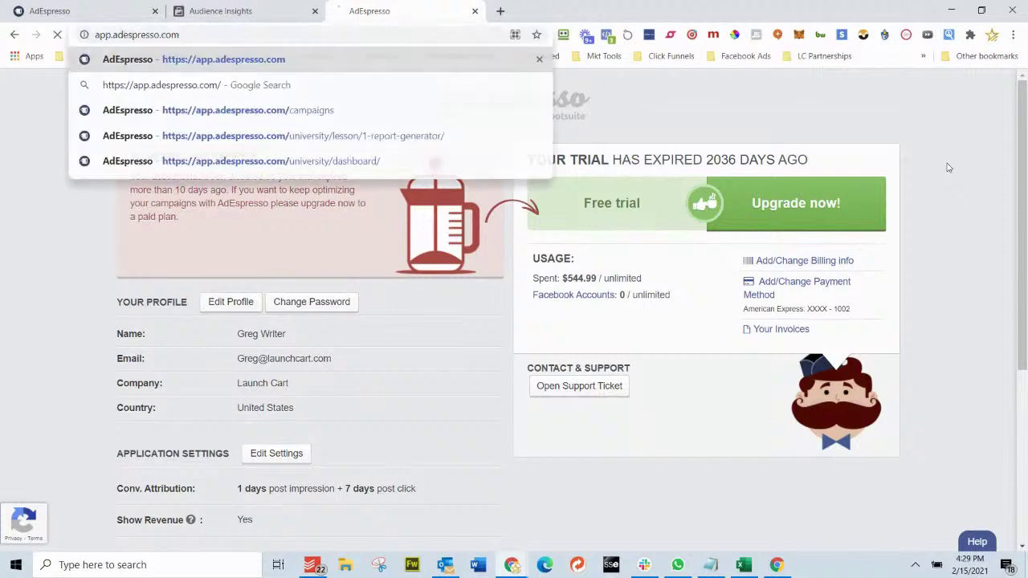
key("Return")
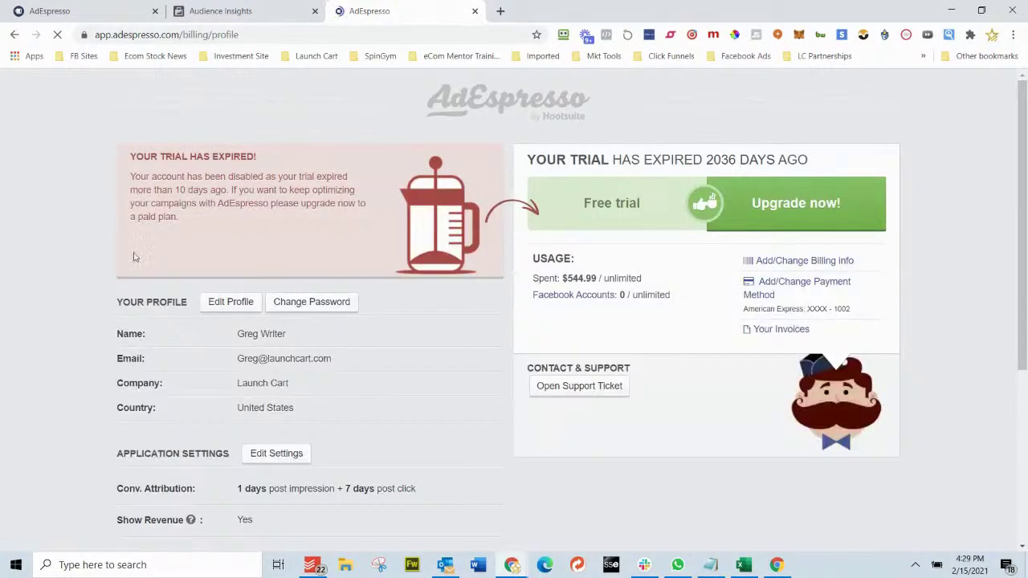
left_click(564, 35)
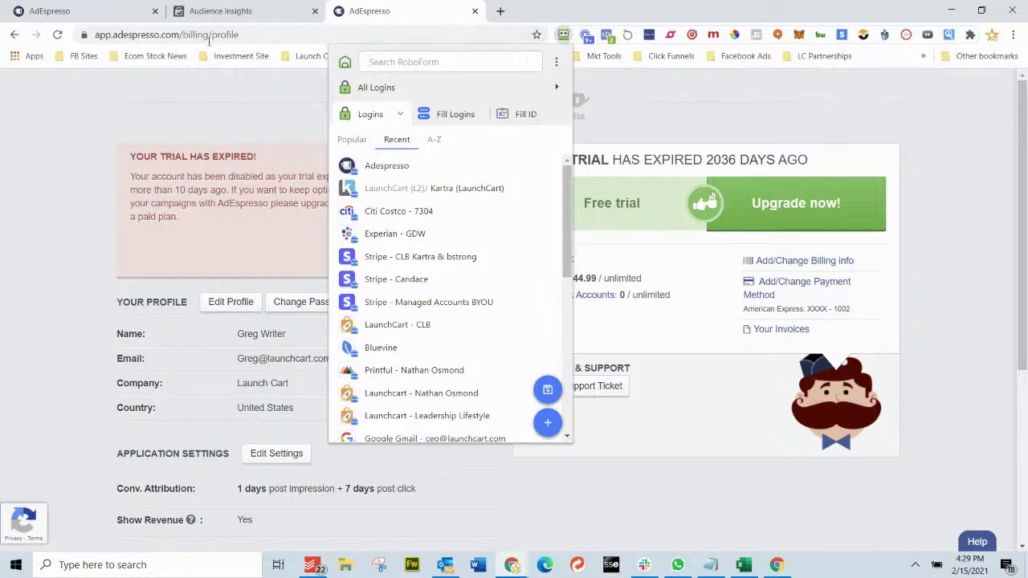
left_click(209, 35)
scroll(558, 231, "down", 4)
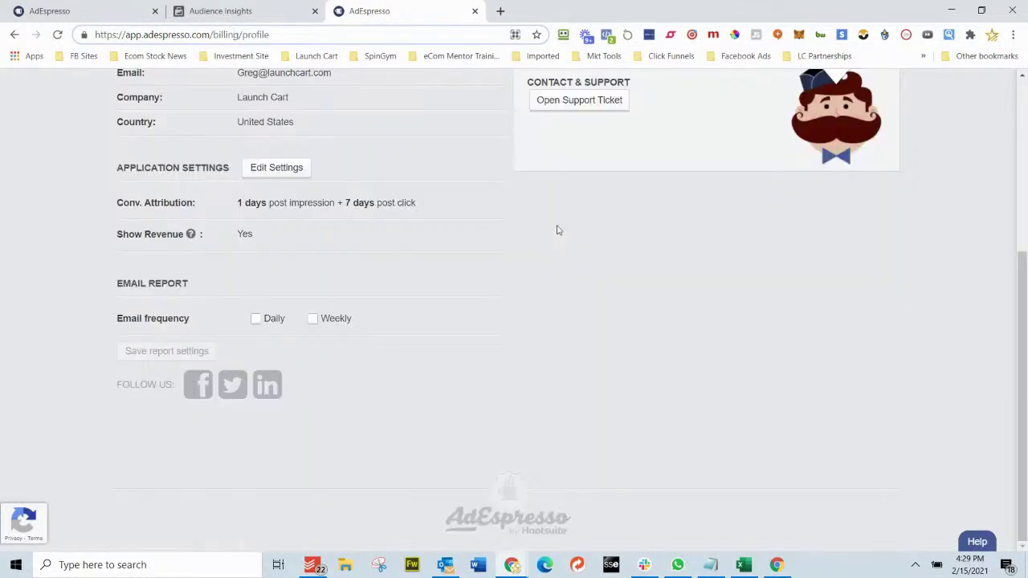
scroll(546, 227, "up", 4)
left_click(292, 34)
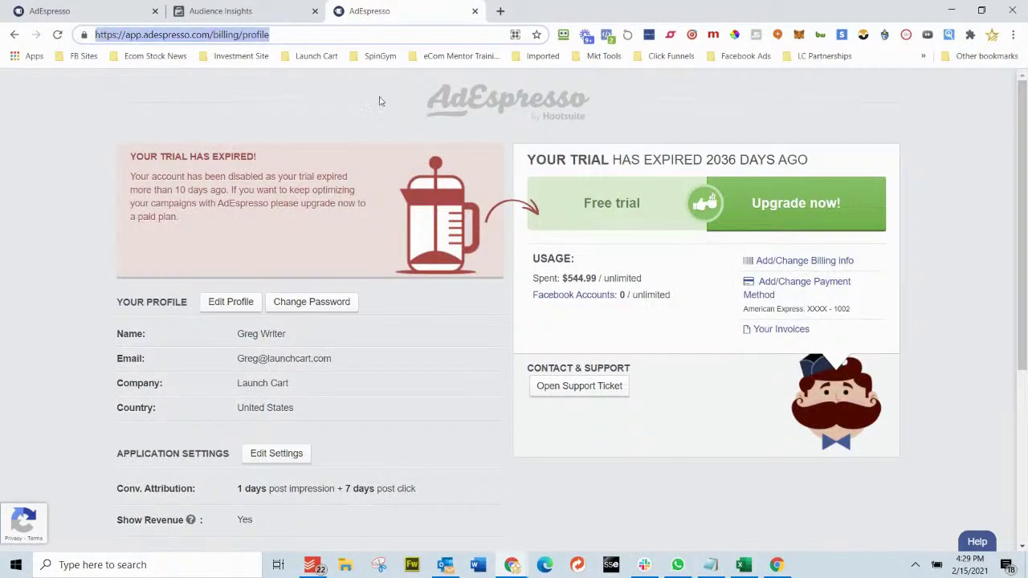
left_click(477, 12)
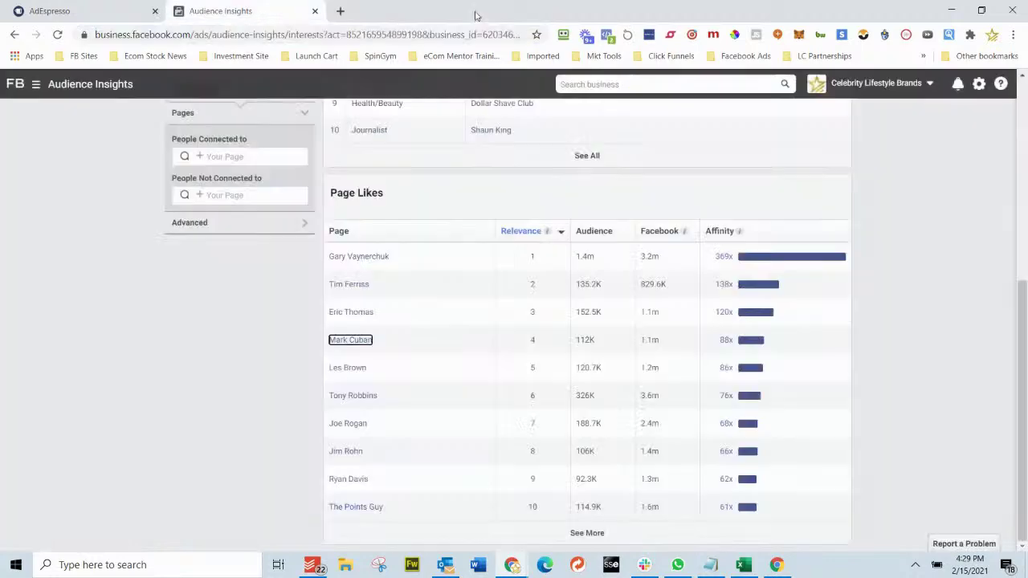
Step: From the copied campaign's page, open New Campaign in a separate tab and sign in with the saved CLB 2021 email and password
left_click(84, 18)
scroll(369, 197, "up", 15)
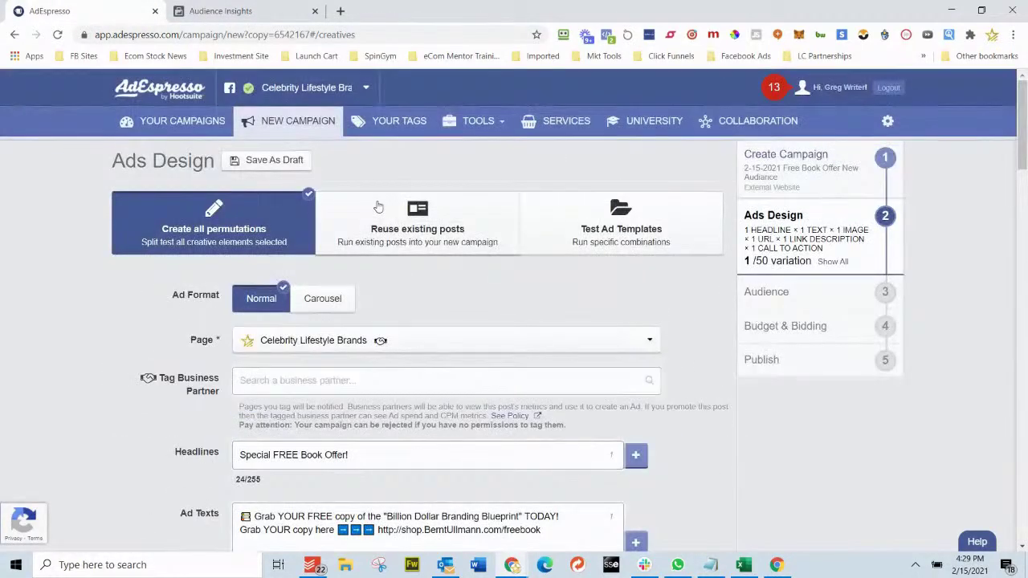
right_click(303, 125)
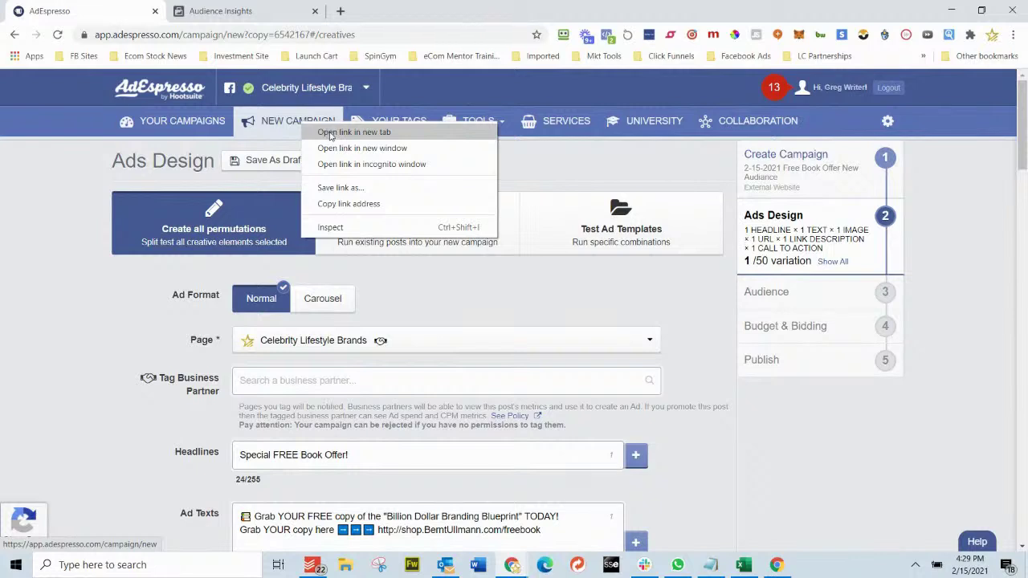
left_click(330, 133)
left_click(245, 11)
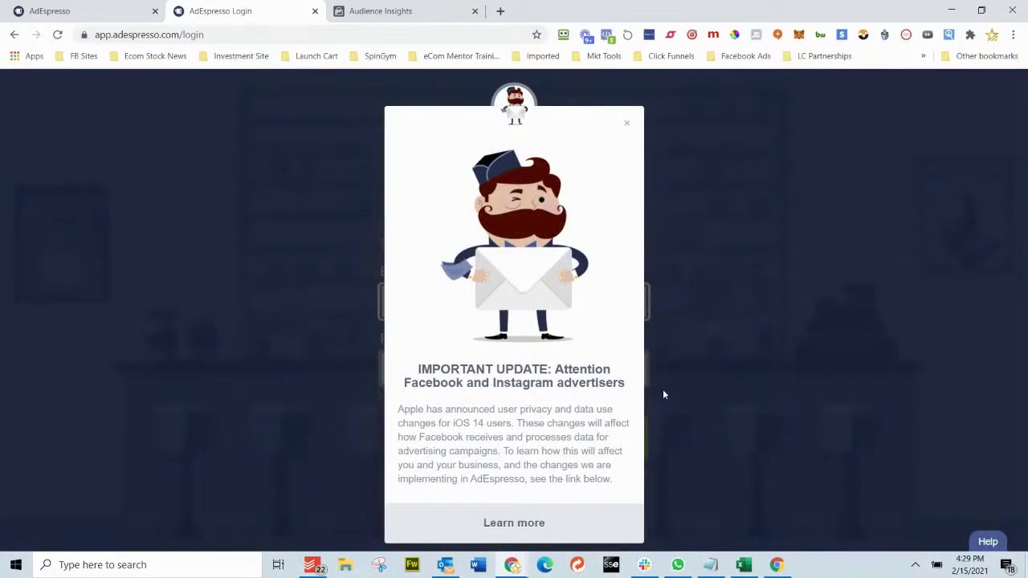
left_click(626, 125)
left_click(652, 286)
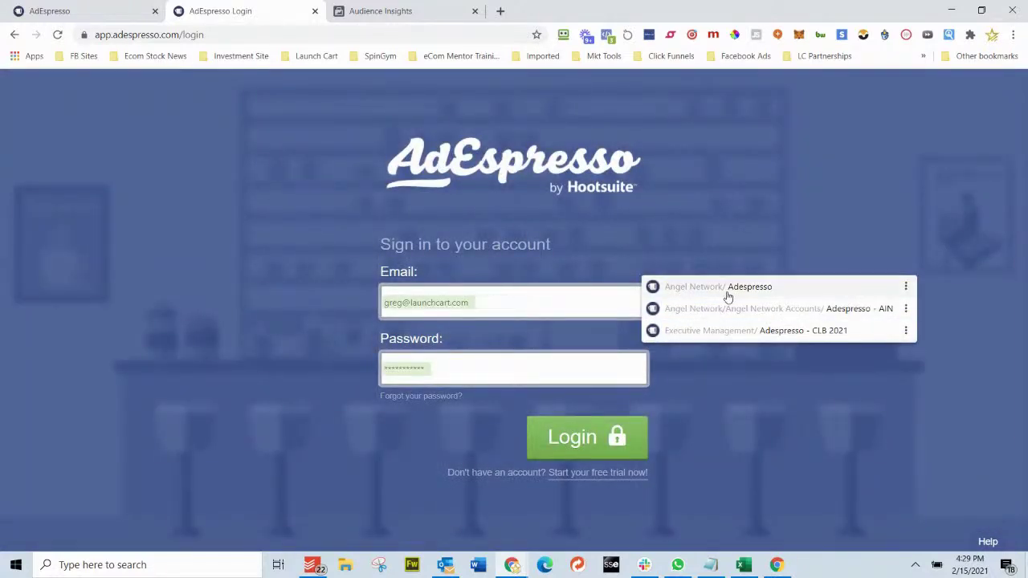
left_click(731, 330)
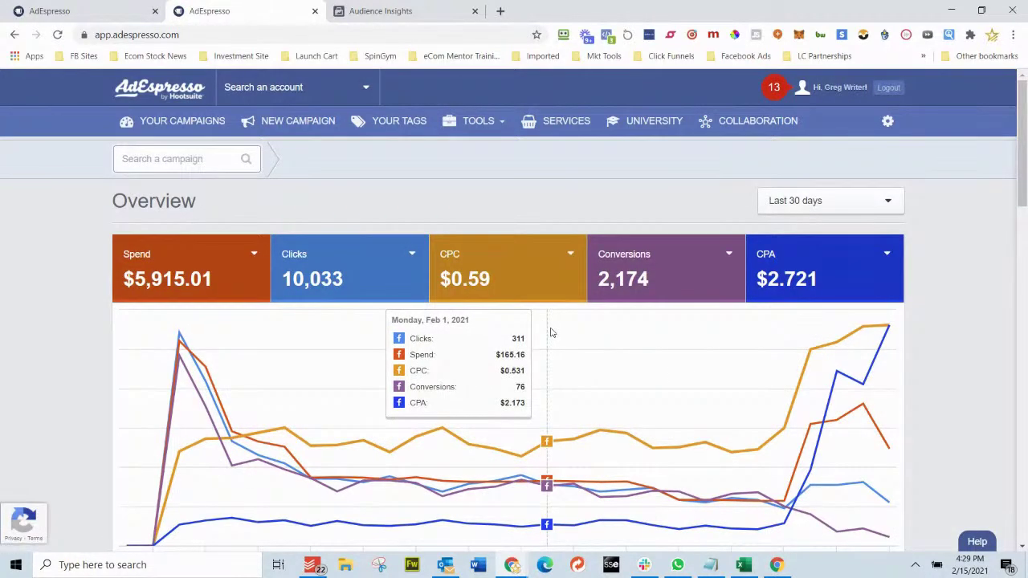
Step: Switch to the Celebrity Lifestyle Brands Facebook account and open its 2-12-2021 Free Book Offer campaign
left_click(312, 89)
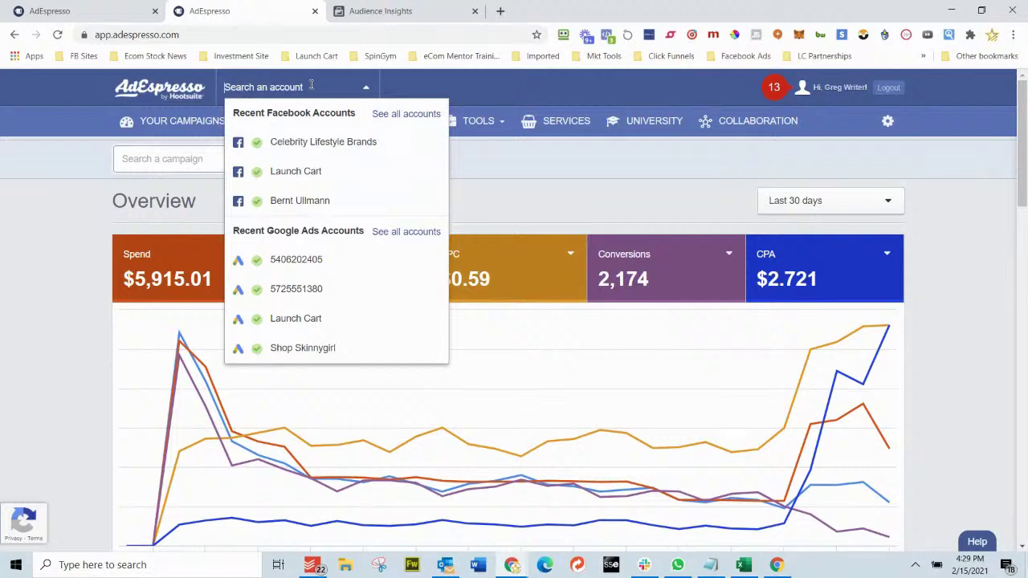
left_click(303, 141)
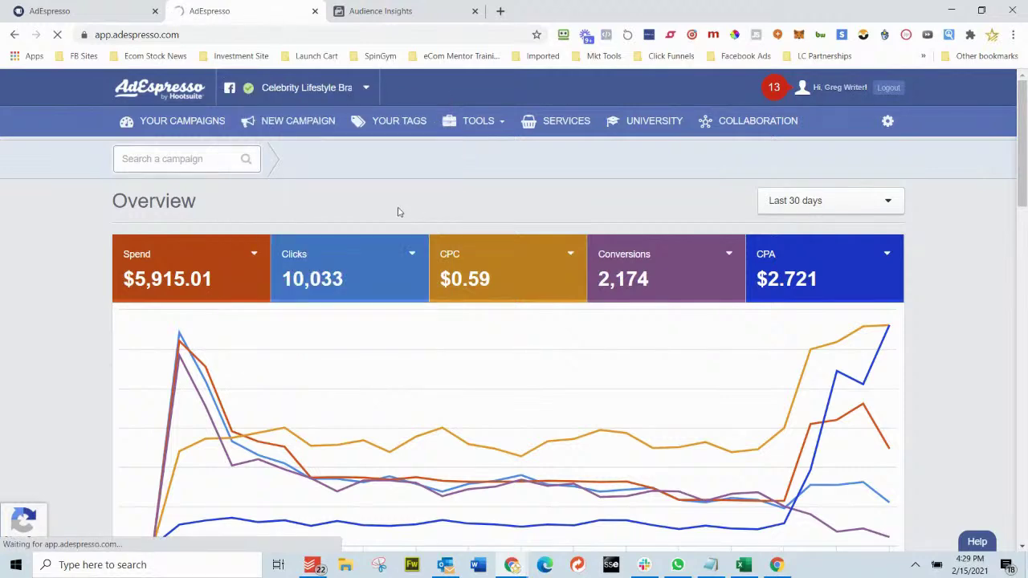
scroll(397, 212, "down", 6)
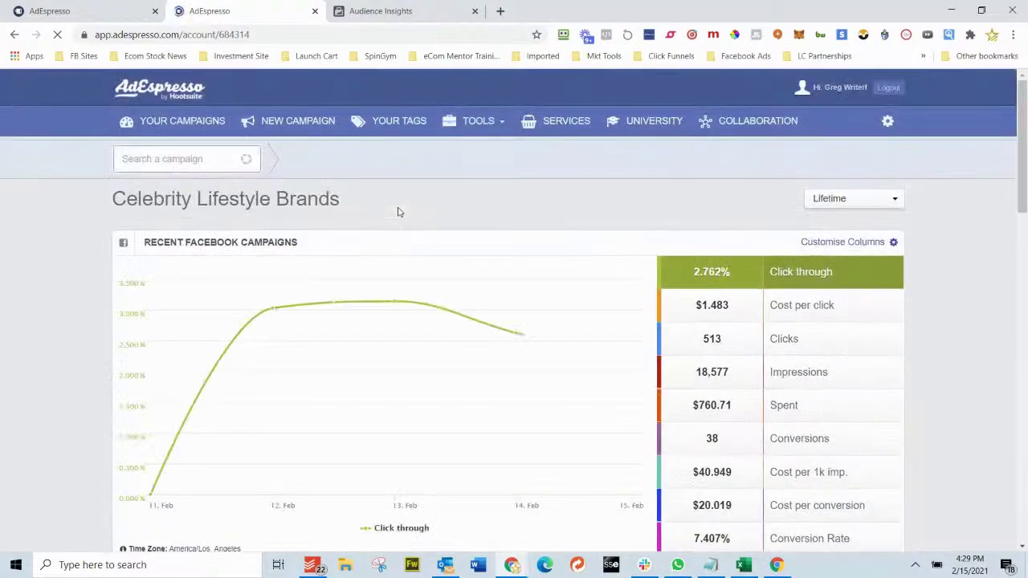
left_click(219, 159)
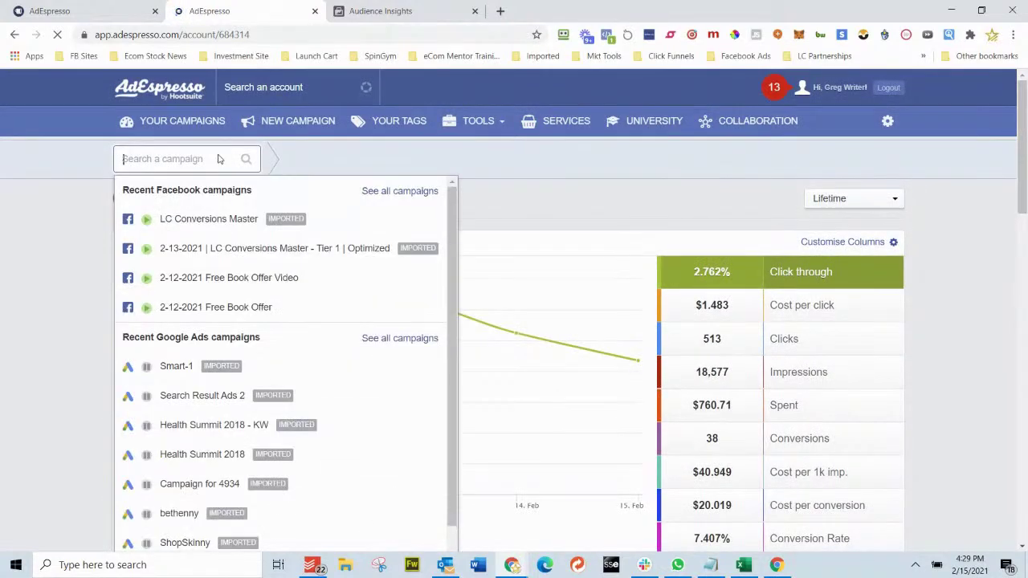
left_click(236, 305)
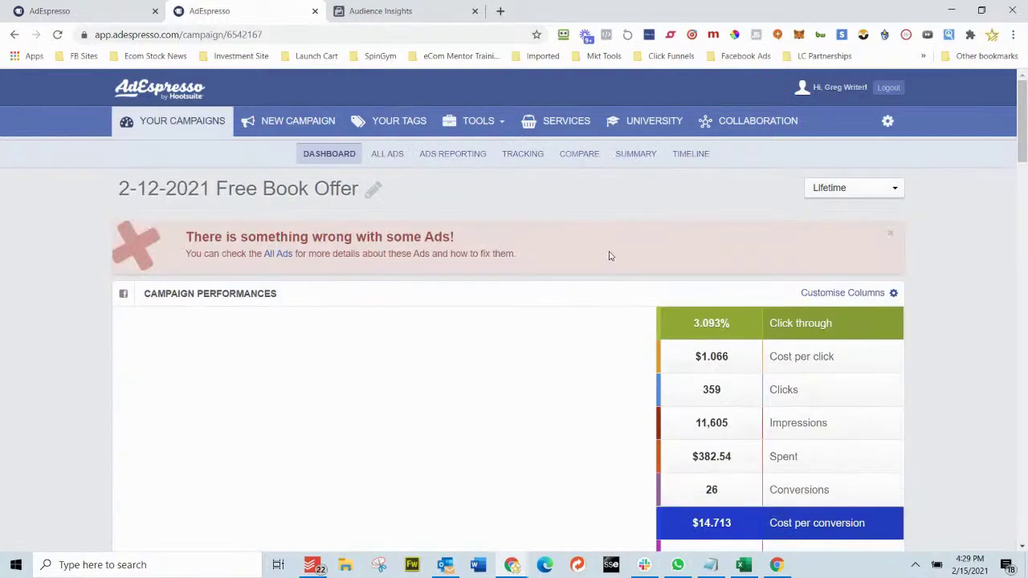
Step: Graph the campaign's cost per conversion by Placement in Ads Reporting and examine the results of each placement
scroll(608, 255, "down", 4)
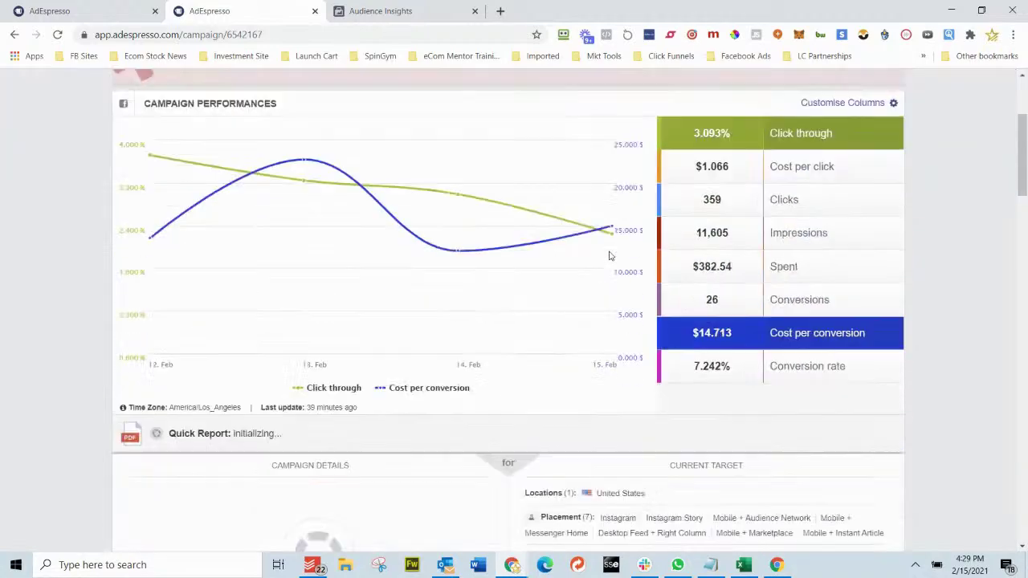
scroll(609, 255, "down", 5)
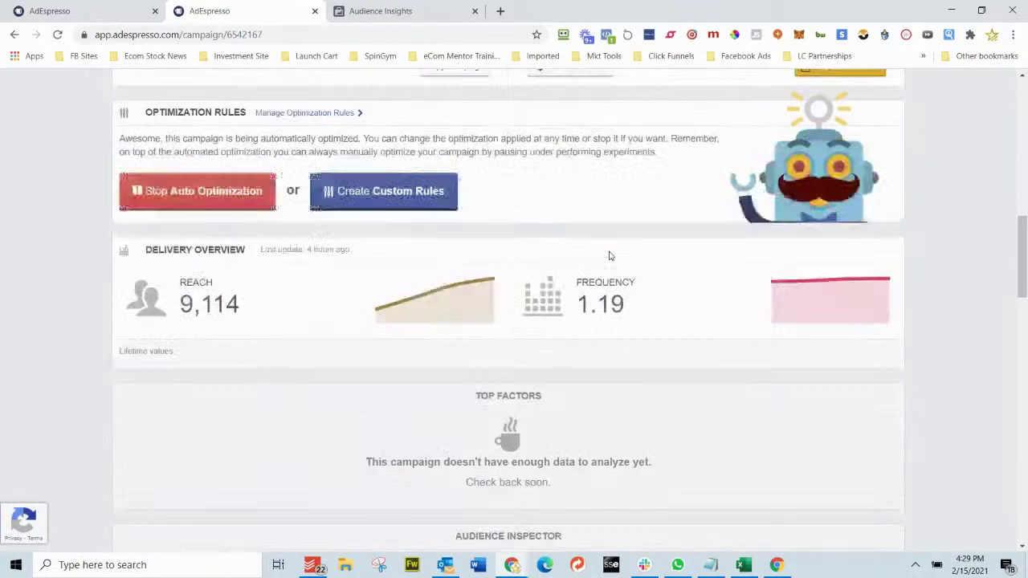
scroll(609, 255, "up", 7)
scroll(587, 241, "up", 3)
left_click(442, 159)
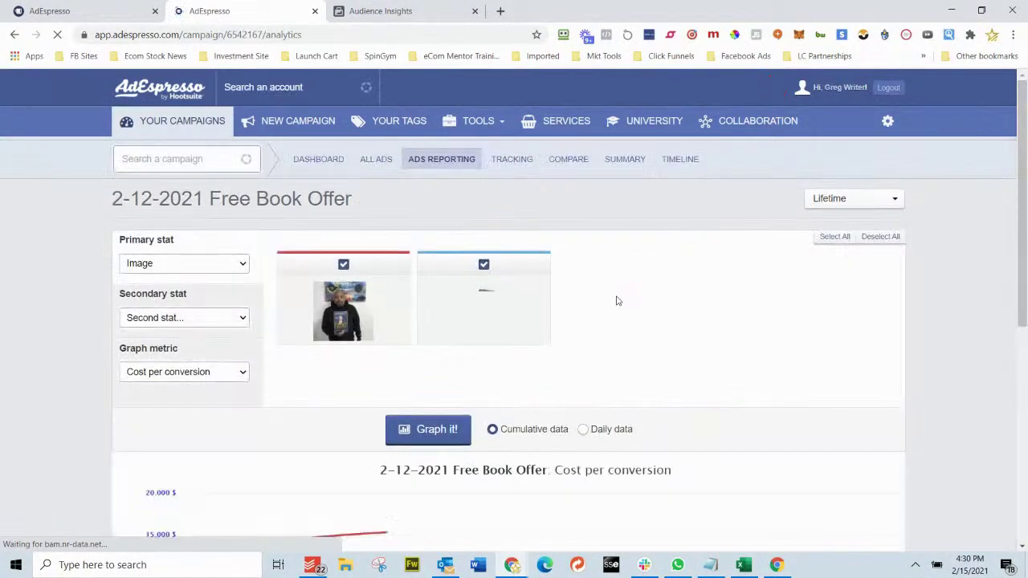
left_click(231, 265)
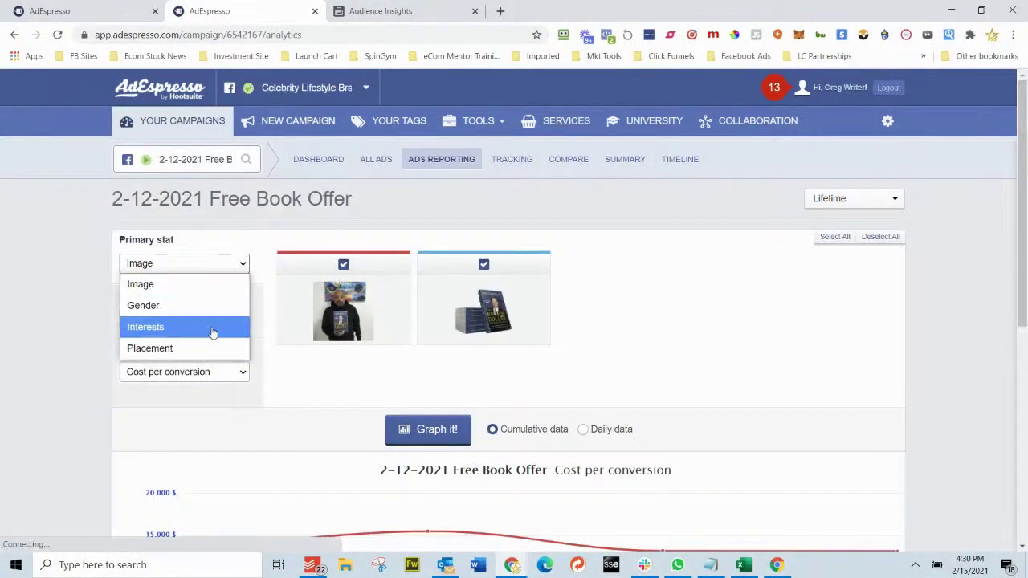
left_click(197, 348)
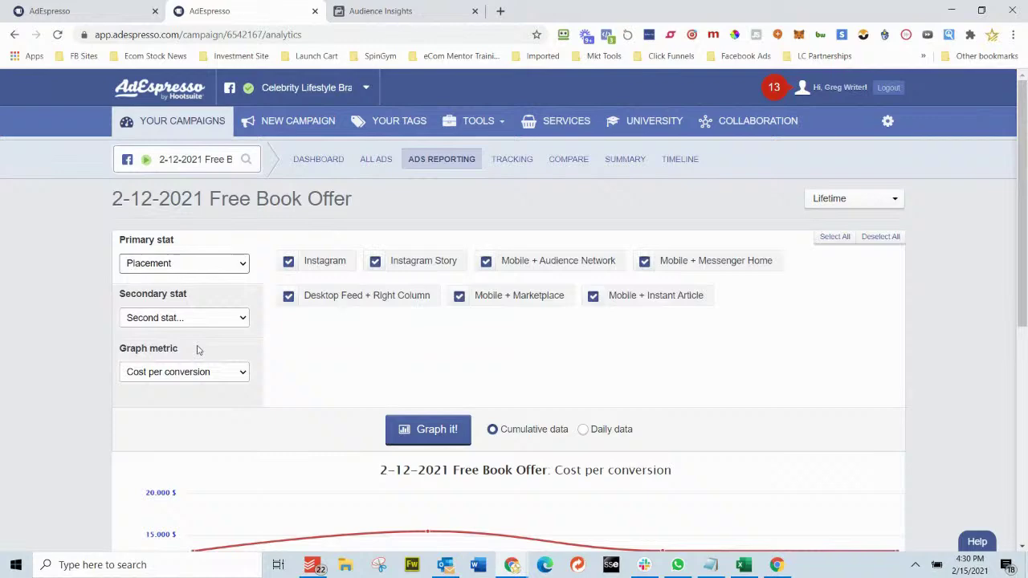
left_click(414, 432)
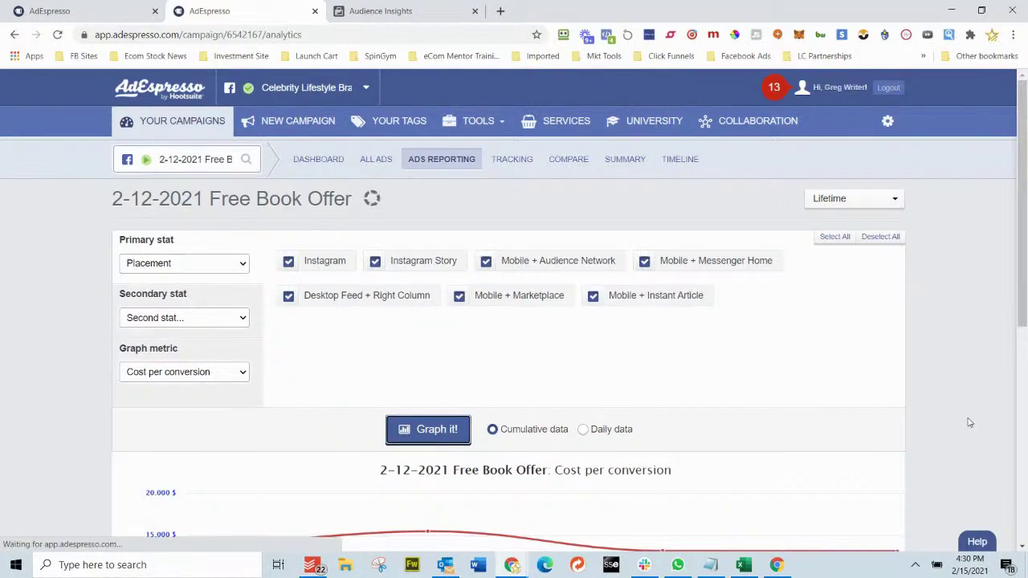
scroll(969, 422, "down", 5)
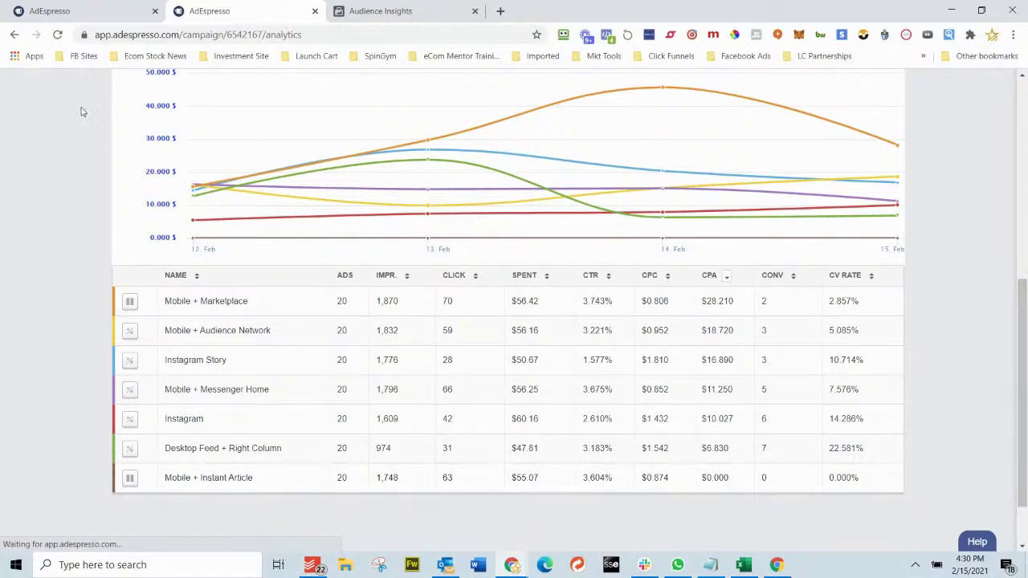
Step: Return to the copied campaign's Ads Design and exclude the Instant Article placement
left_click(73, 13)
scroll(453, 233, "down", 5)
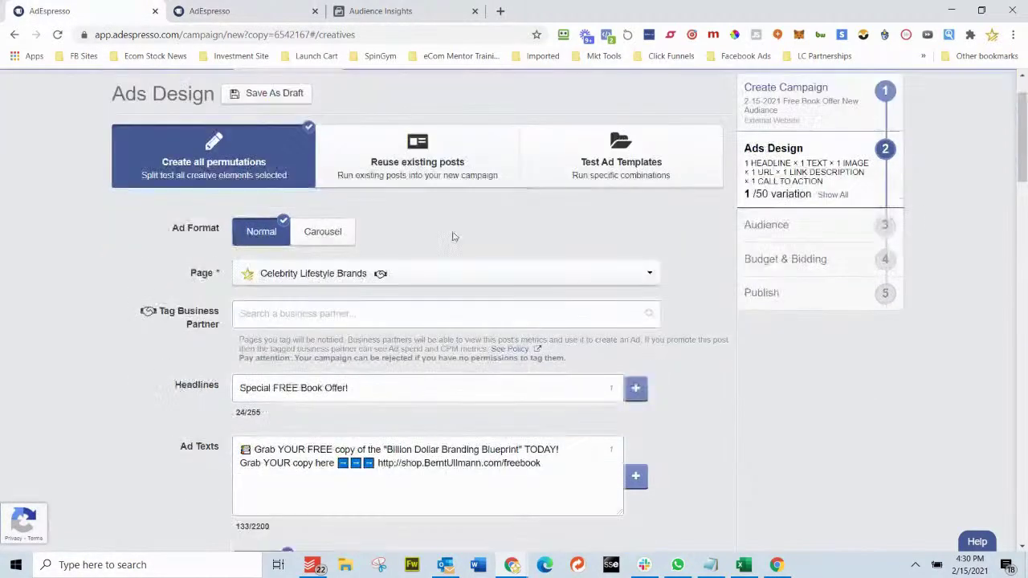
scroll(466, 250, "down", 12)
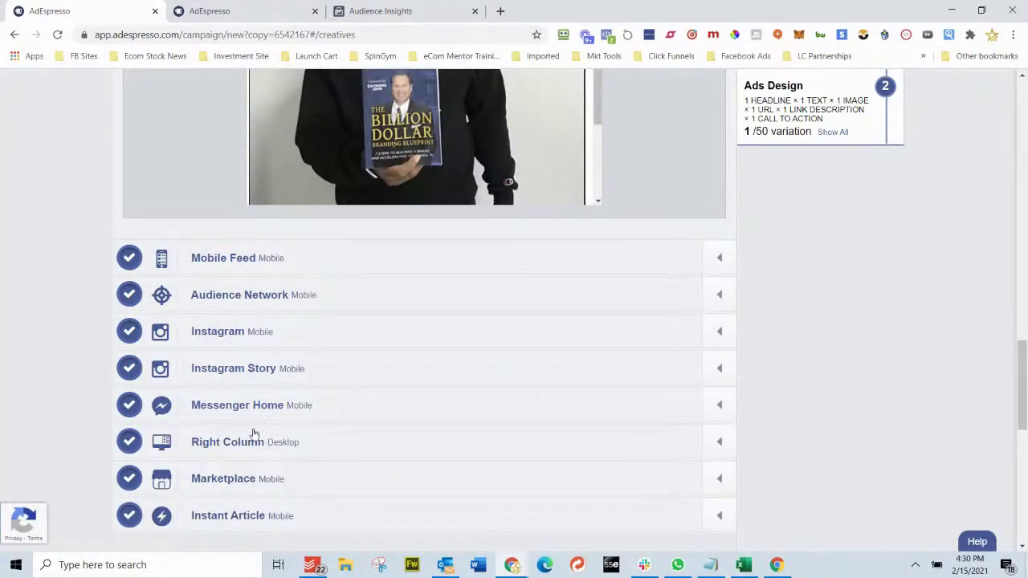
left_click(133, 516)
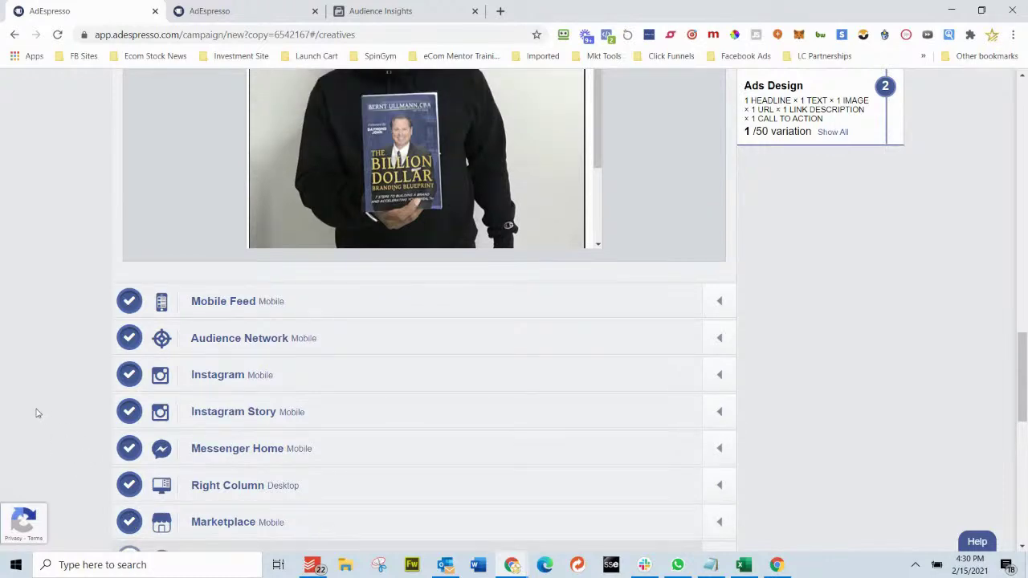
Step: Recheck the original campaign's cost per conversion by placement, and exclude the Marketplace placement from the copied campaign
scroll(36, 406, "up", 5)
left_click(380, 11)
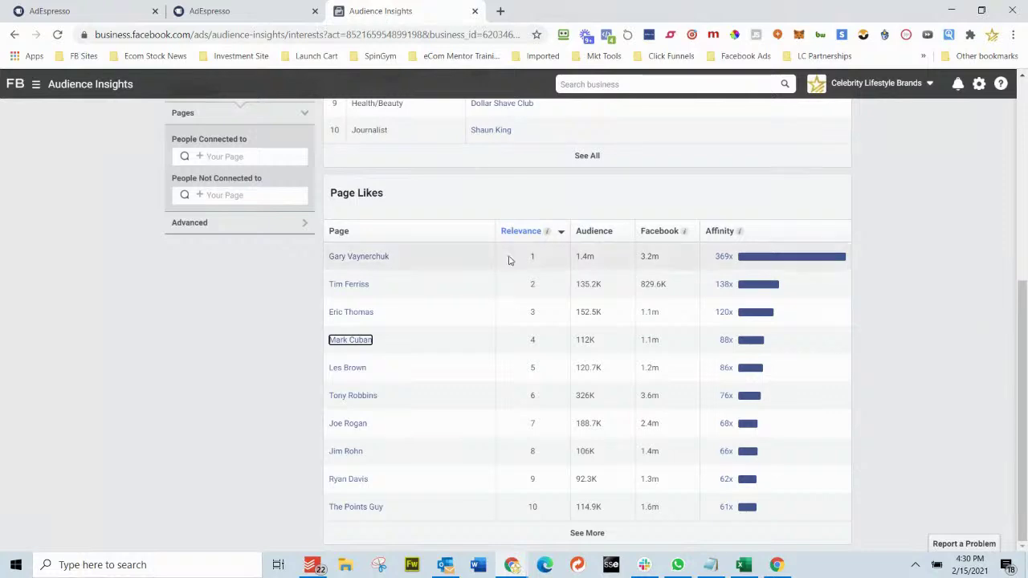
scroll(509, 259, "up", 5)
left_click(237, 16)
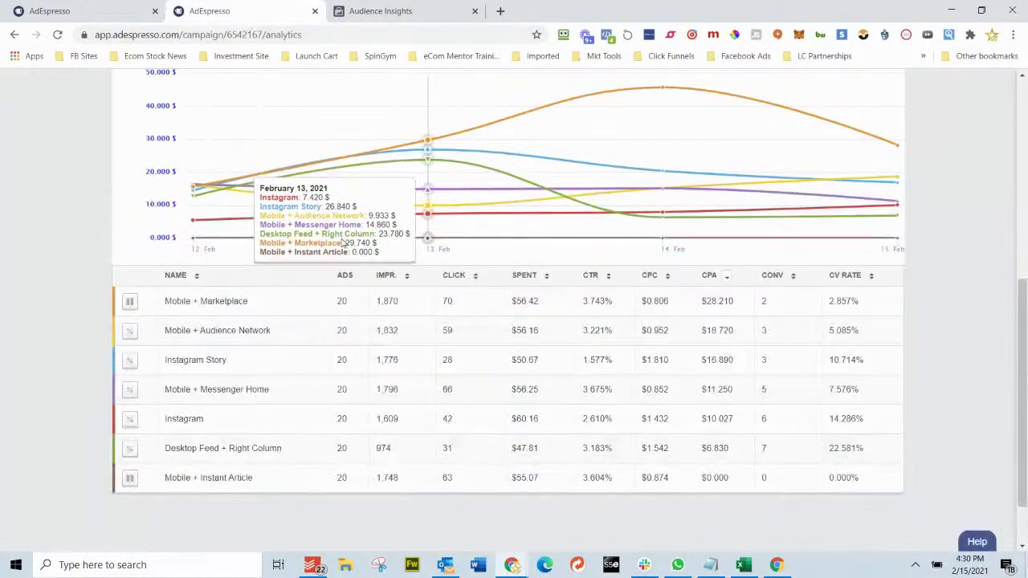
left_click(53, 17)
scroll(58, 282, "down", 4)
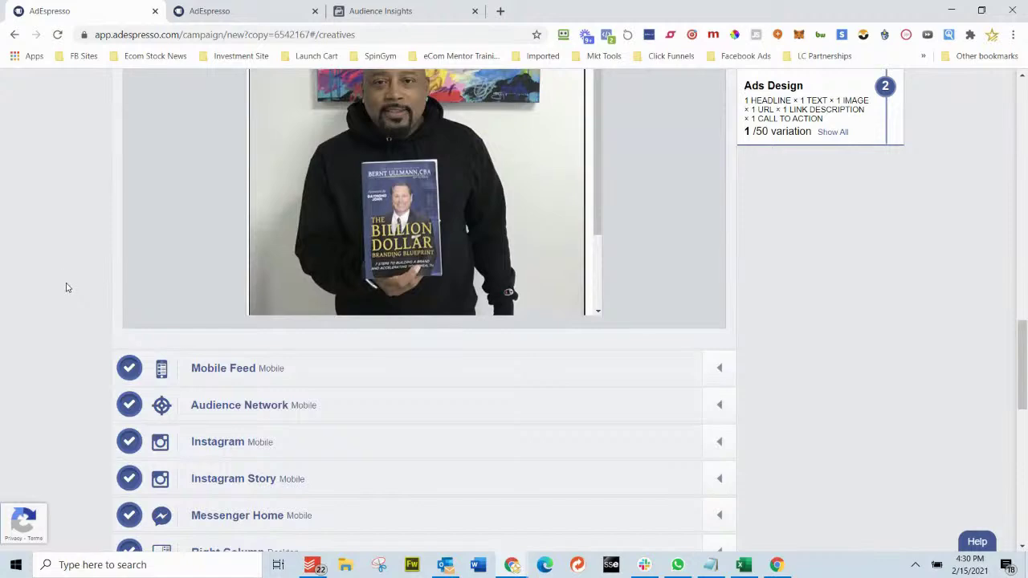
scroll(67, 288, "down", 2)
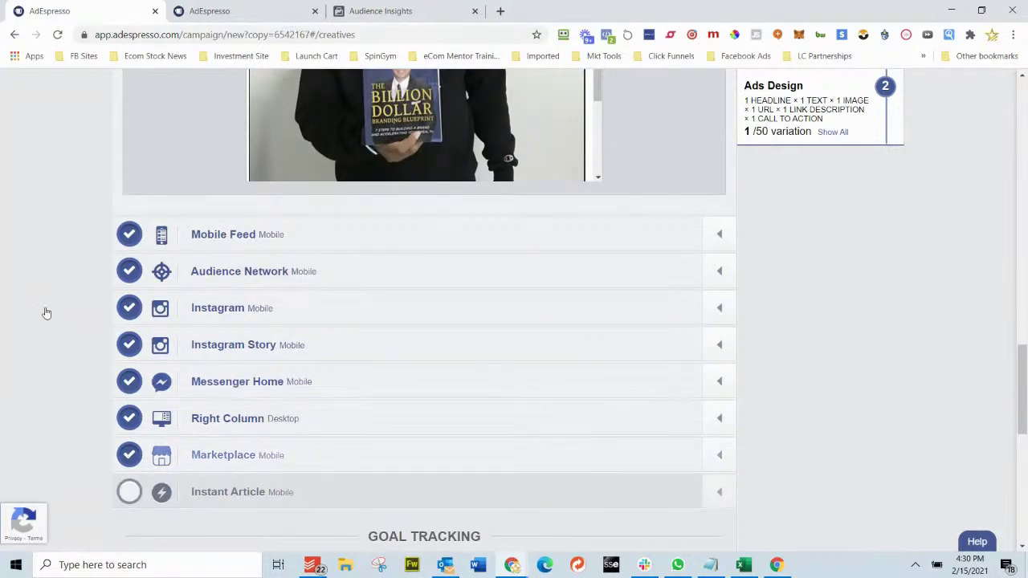
scroll(46, 313, "down", 4)
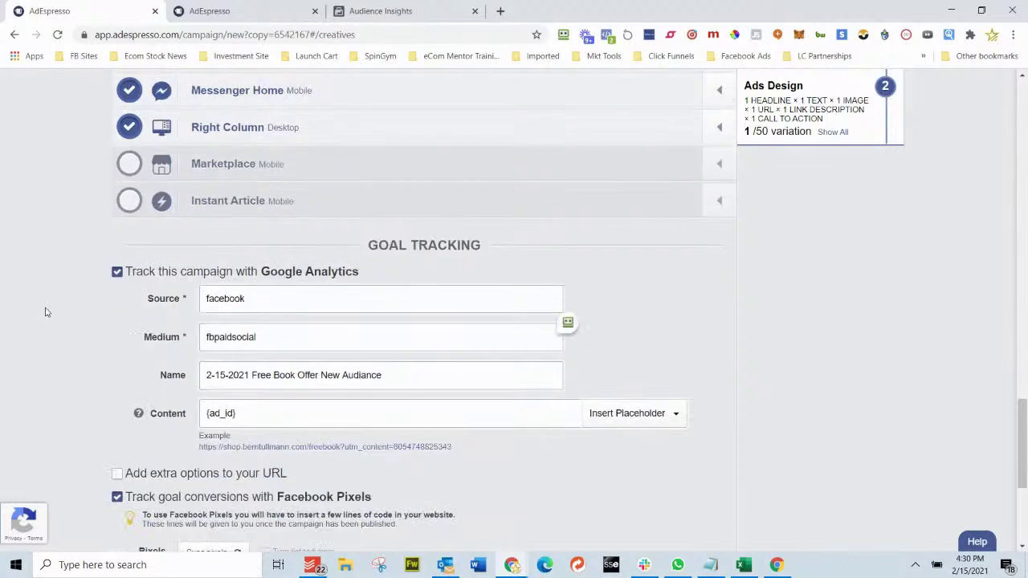
Step: Proceed from Ads Design to the Audience settings and set the minimum age to 40
scroll(46, 313, "down", 3)
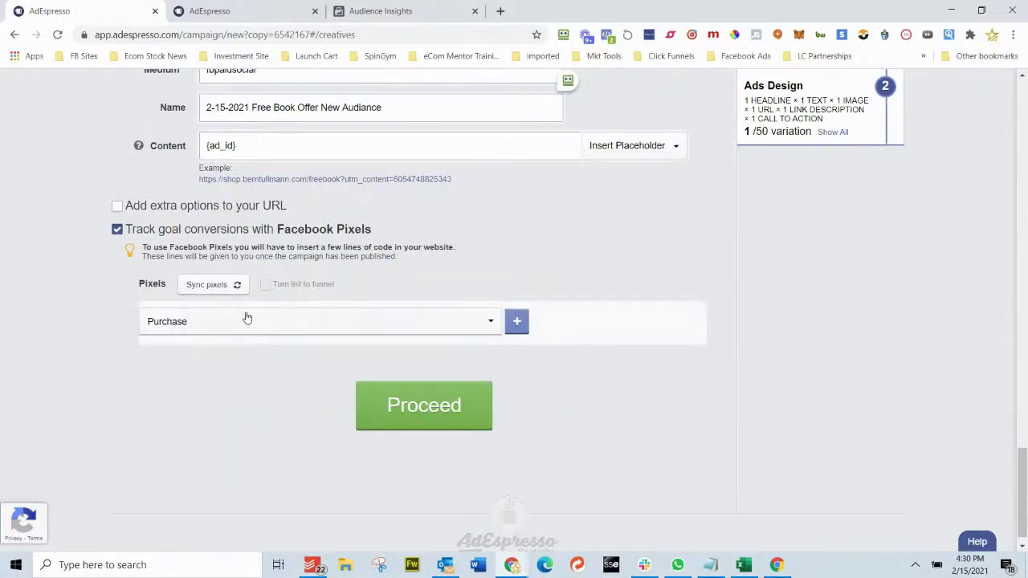
left_click(374, 406)
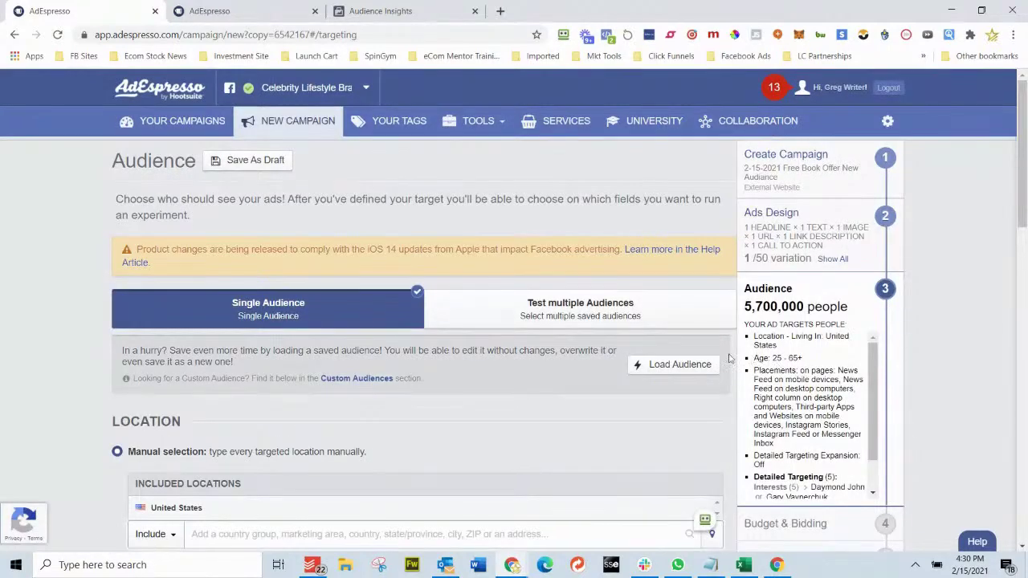
scroll(518, 354, "down", 4)
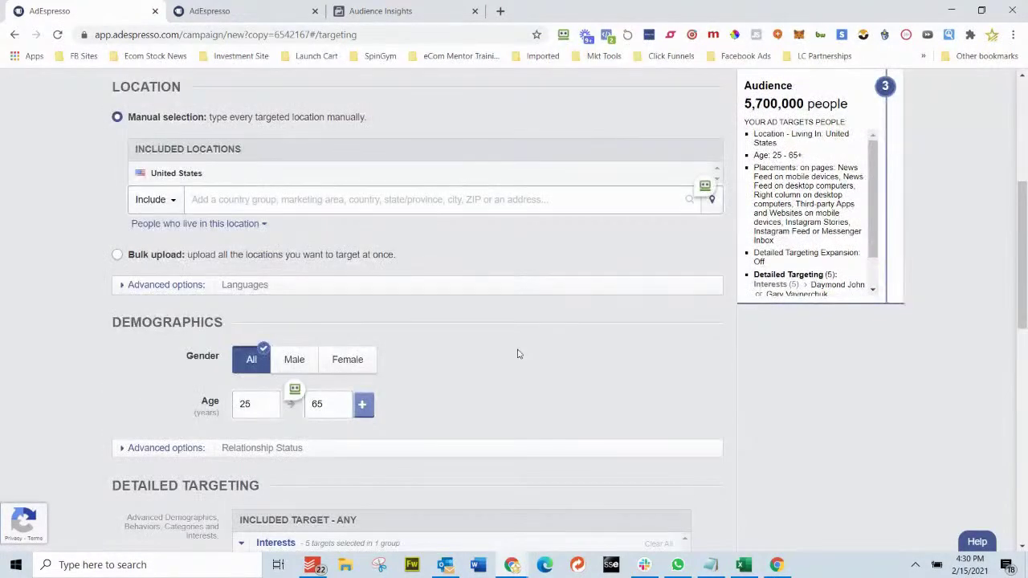
double_click(259, 405)
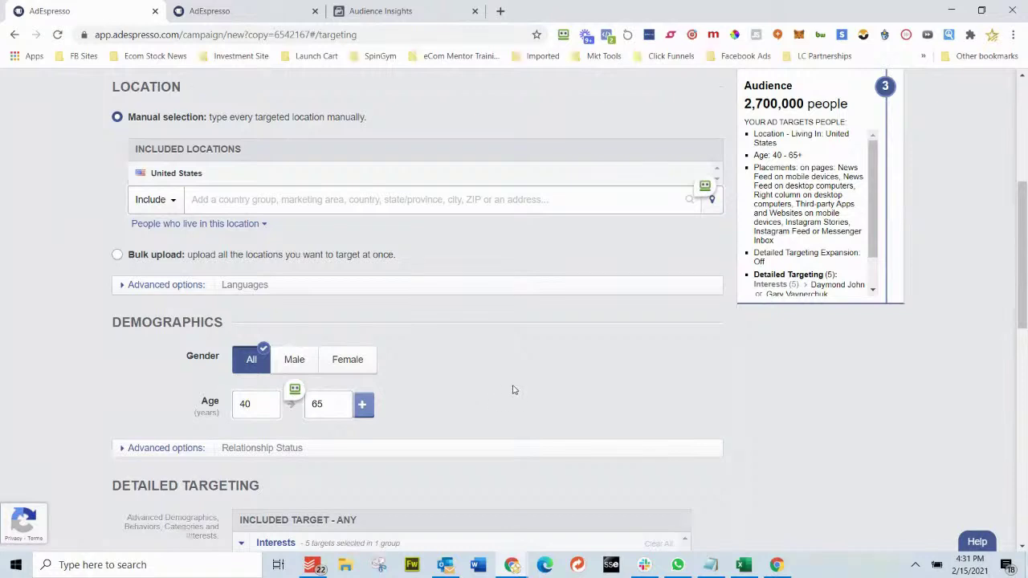
Step: Remove all five existing interests from the audience's Detailed Targeting, from Brendon Burchard to Kevin O'Leary
scroll(515, 389, "down", 3)
mouse_move(513, 389)
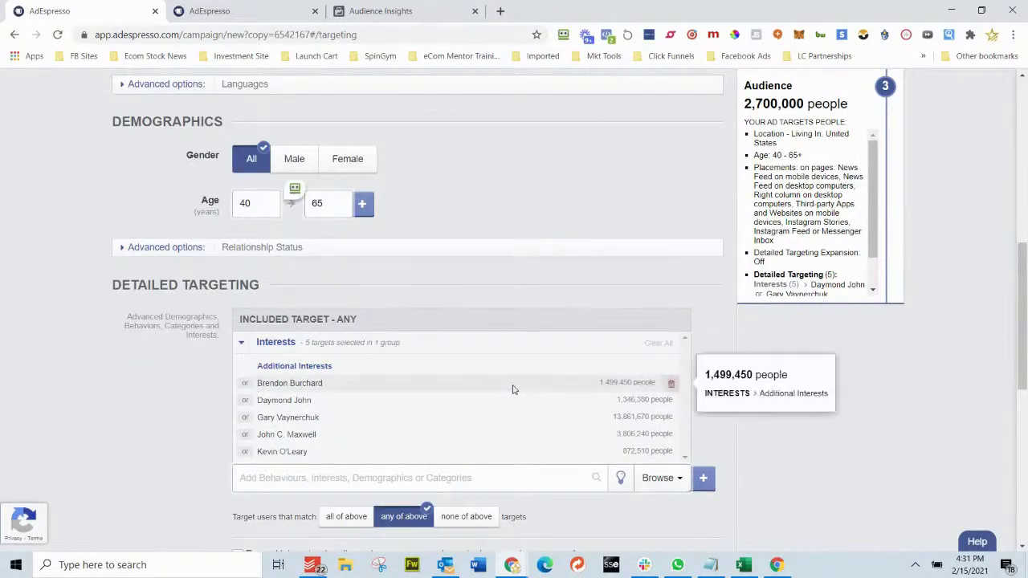
left_click(672, 385)
left_click(671, 386)
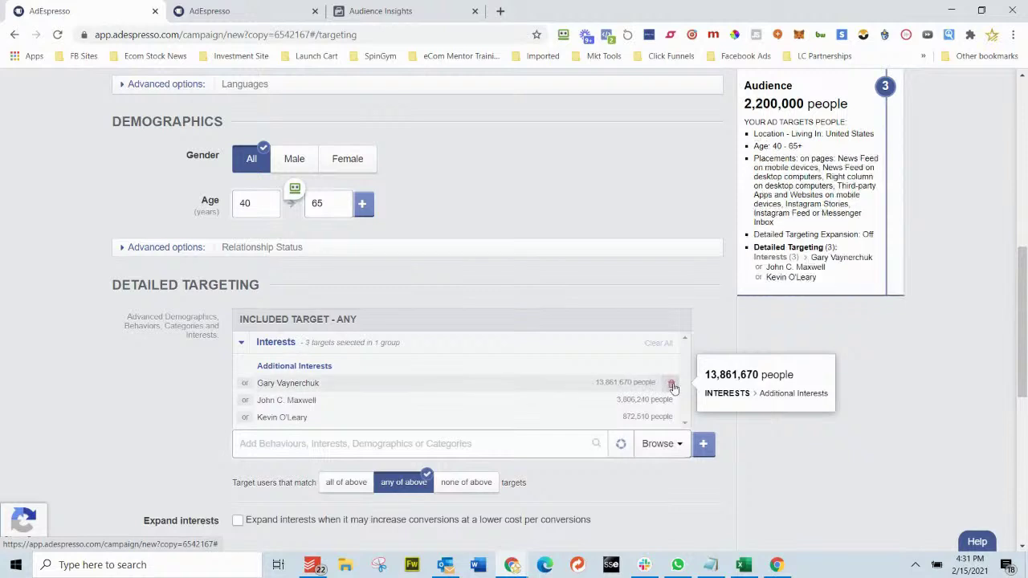
left_click(671, 385)
left_click(672, 386)
left_click(672, 385)
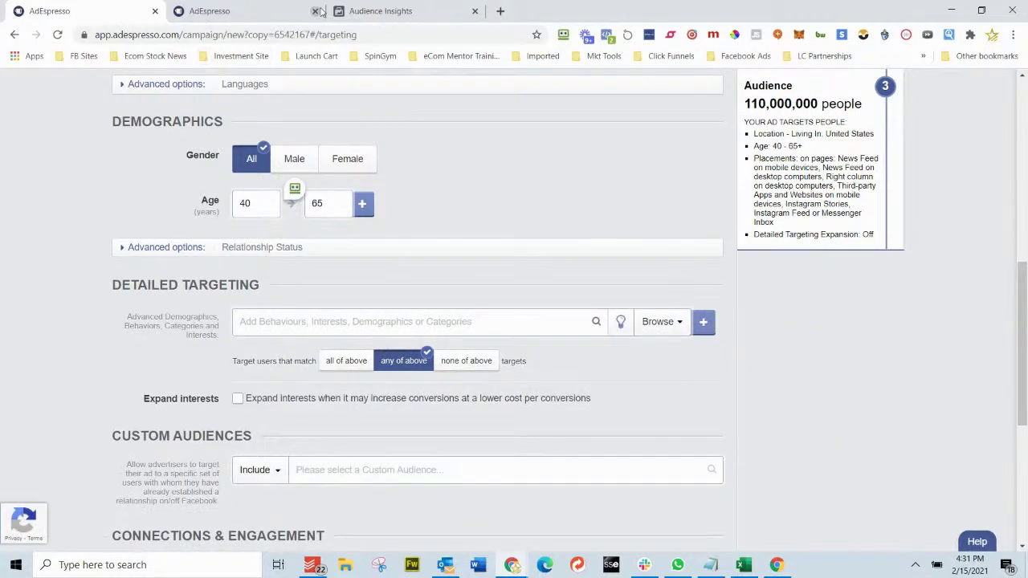
Step: Consult the Page Likes in Audience Insights and add Tim Ferriss as an interest in the campaign's Detailed Targeting
left_click(394, 11)
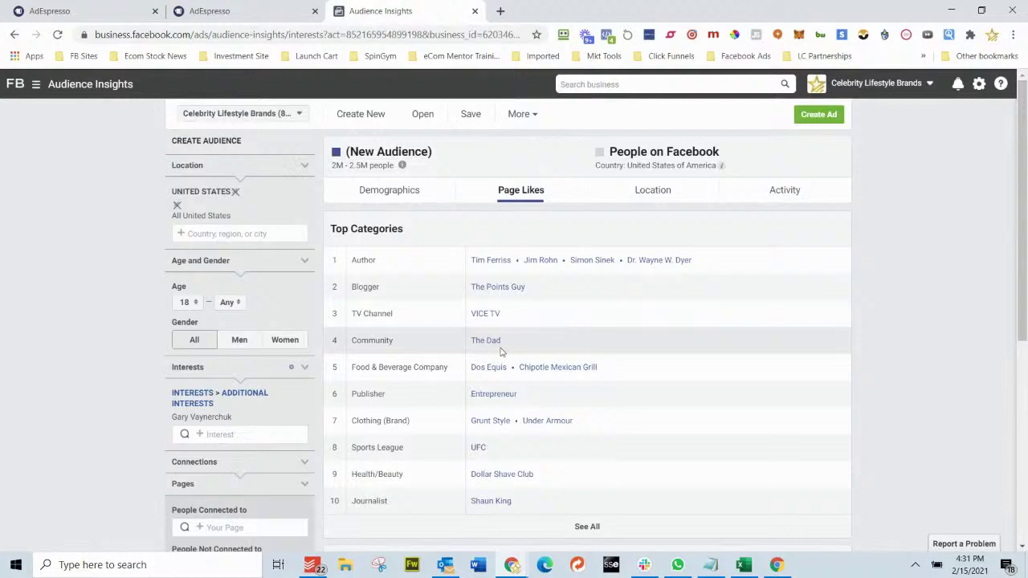
scroll(500, 351, "down", 3)
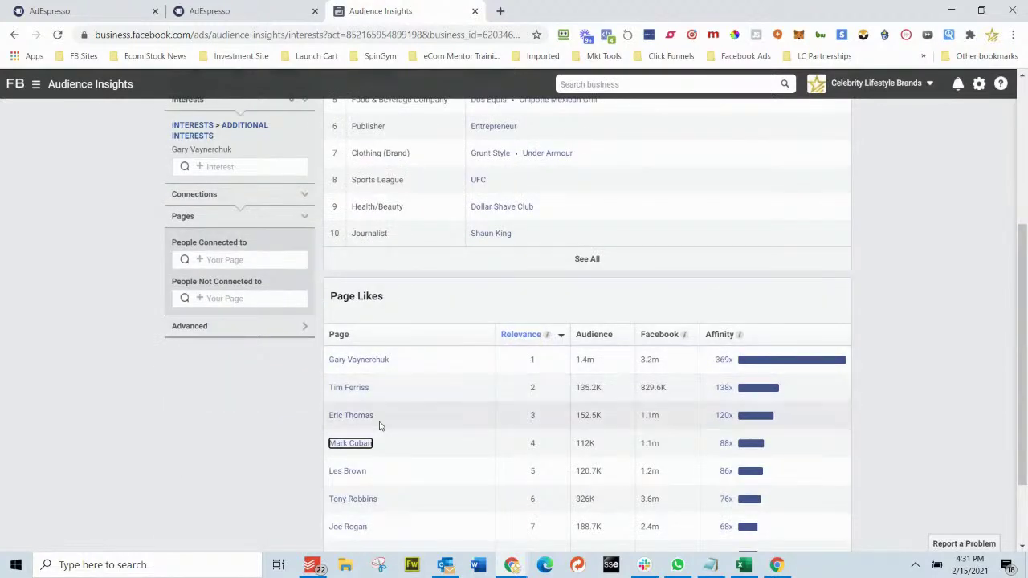
left_click(110, 10)
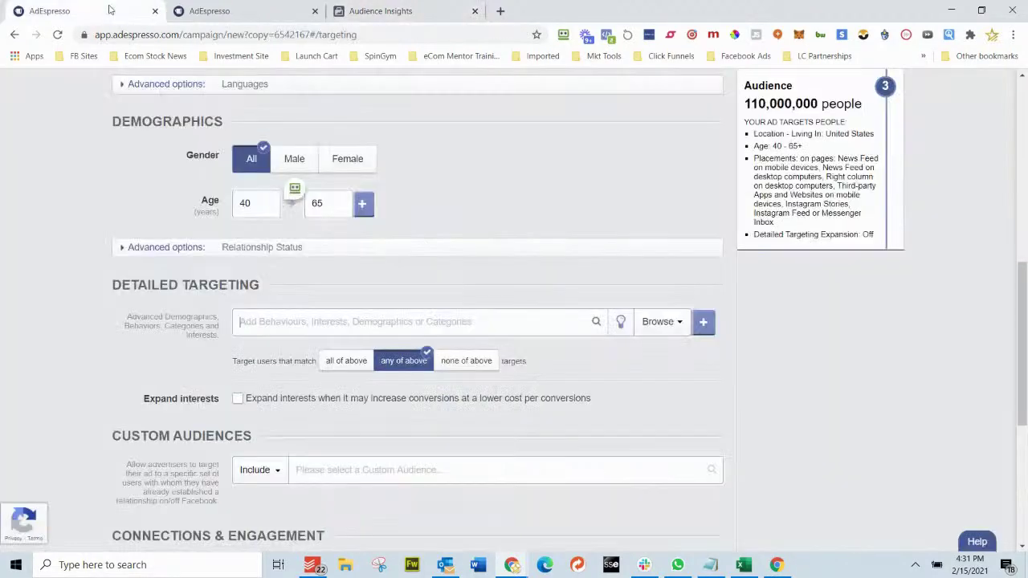
left_click(346, 321)
type("tim ferris")
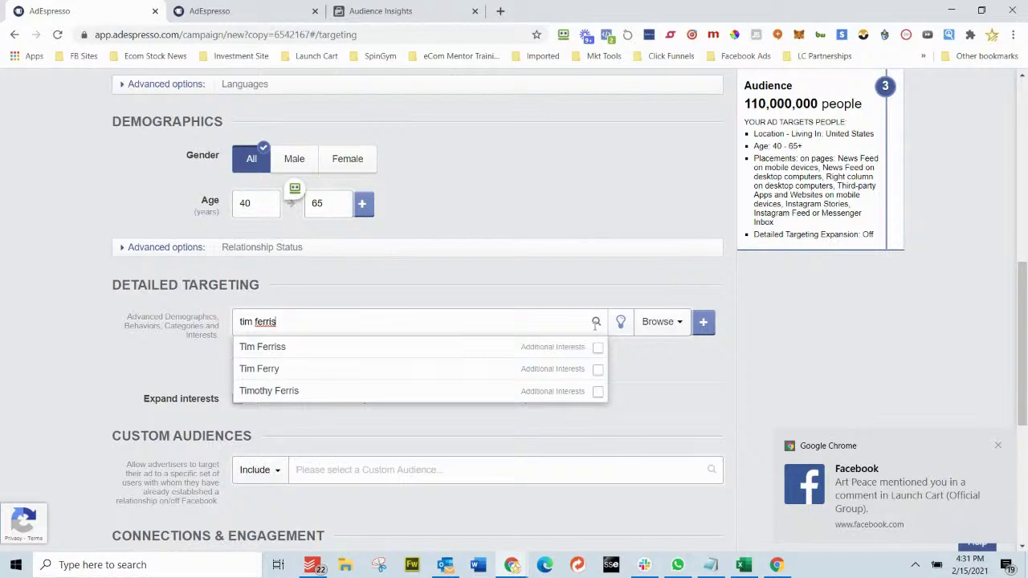
left_click(275, 347)
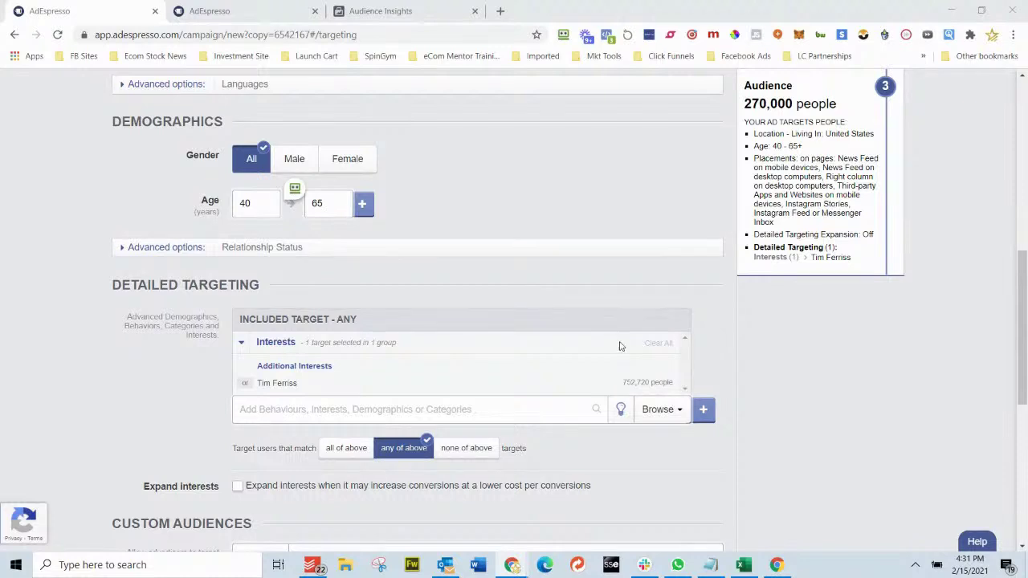
Step: Check the Page Likes in Audience Insights again and add the general Eric Thomas interest to the Detailed Targeting
left_click(400, 10)
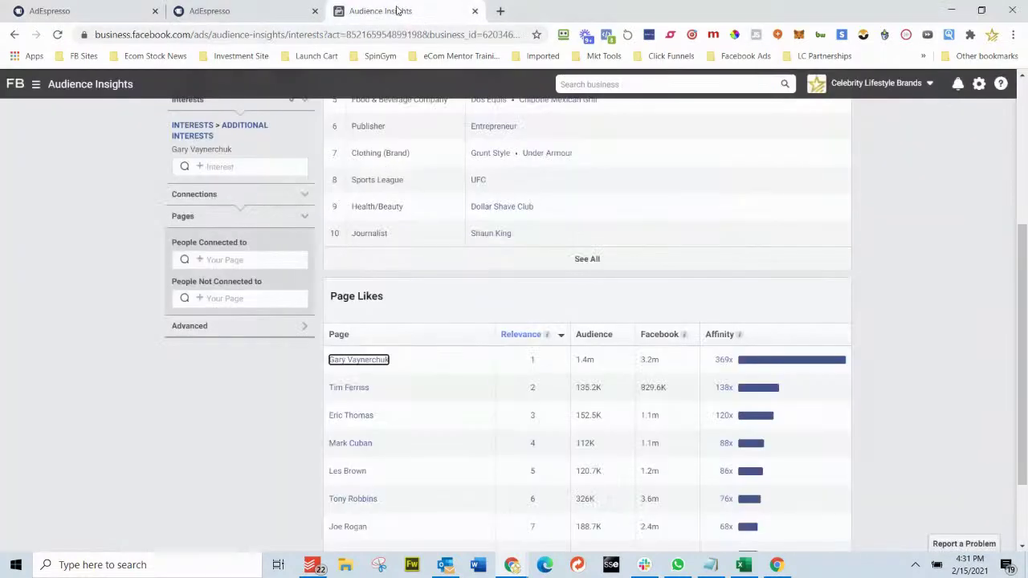
left_click(255, 11)
left_click(94, 13)
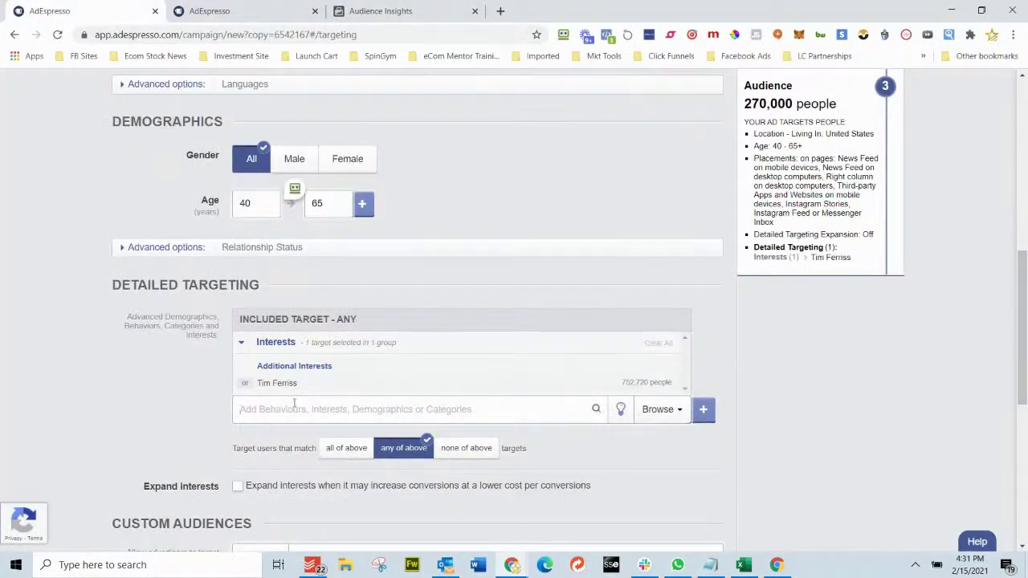
type("eric thomas")
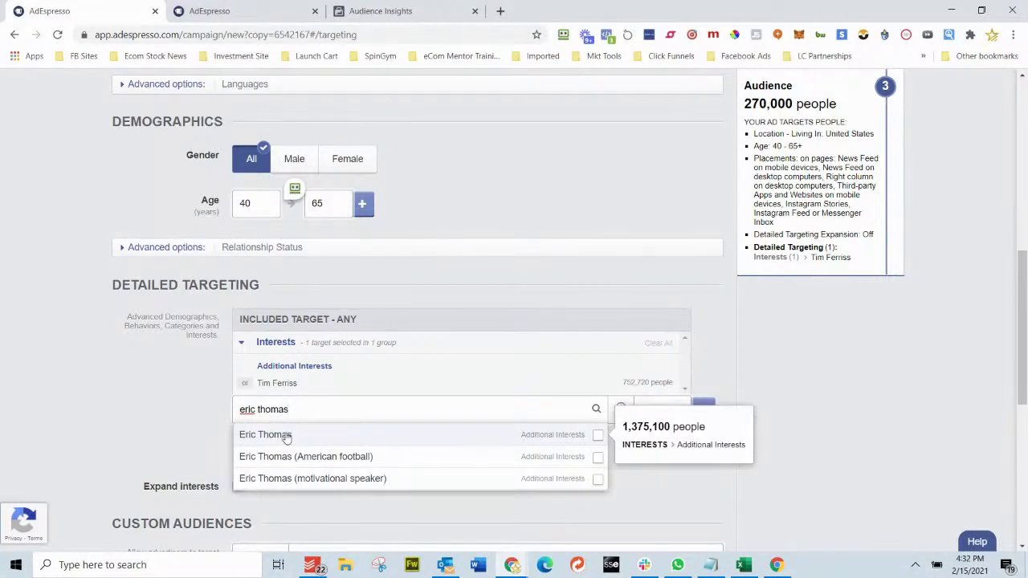
left_click(287, 438)
left_click_drag(291, 425, 237, 423)
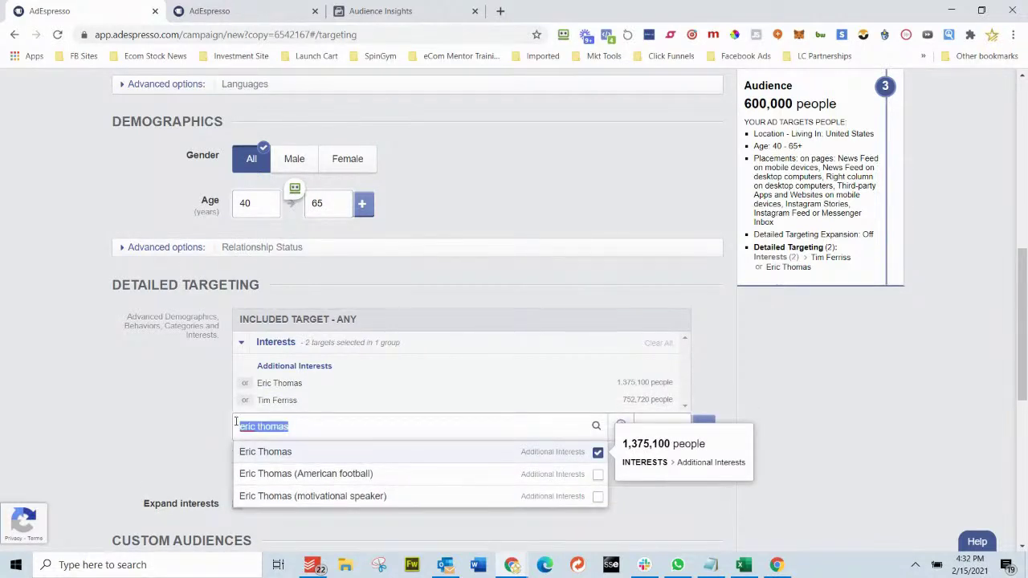
type("mark c")
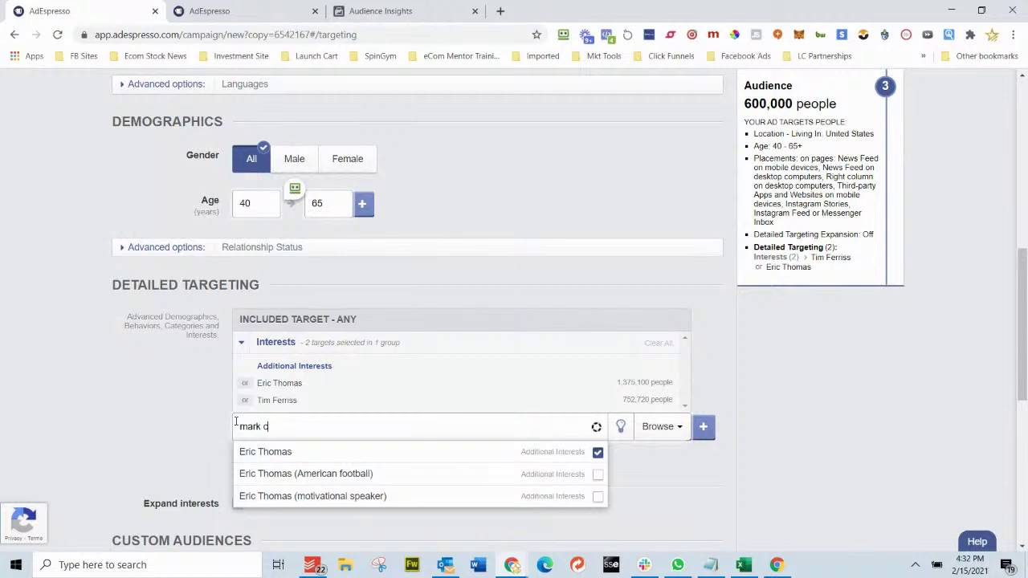
type("u")
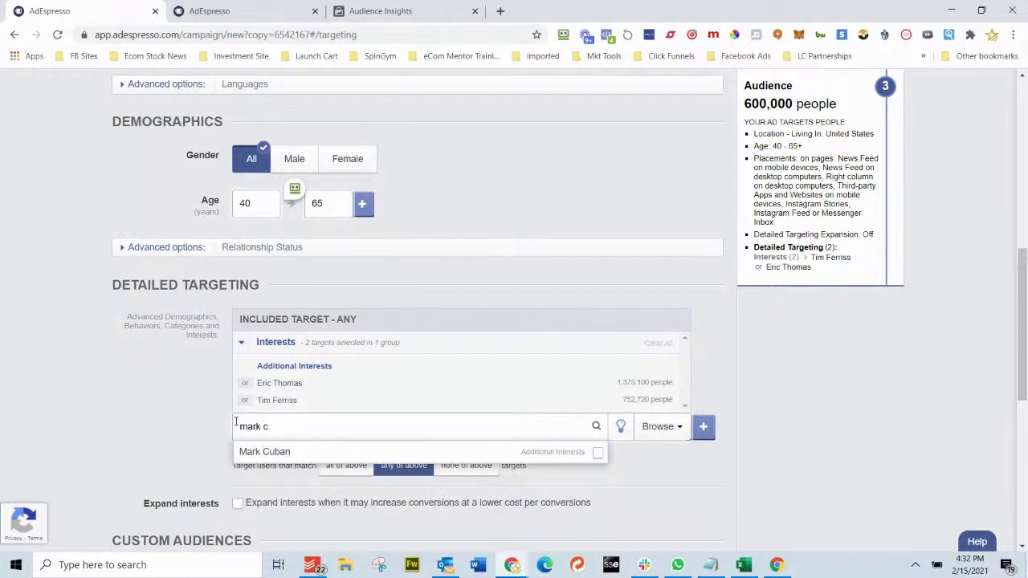
key("BackSpace")
key("BackSpace")
Step: Add Tony Robbins as a further interest in the Detailed Targeting
type("to")
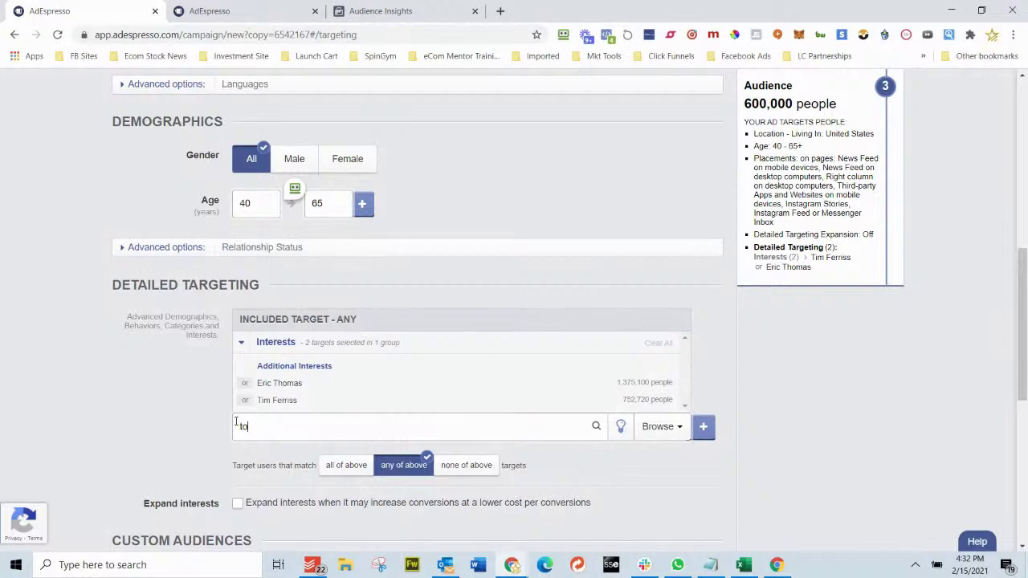
type("ny robbins")
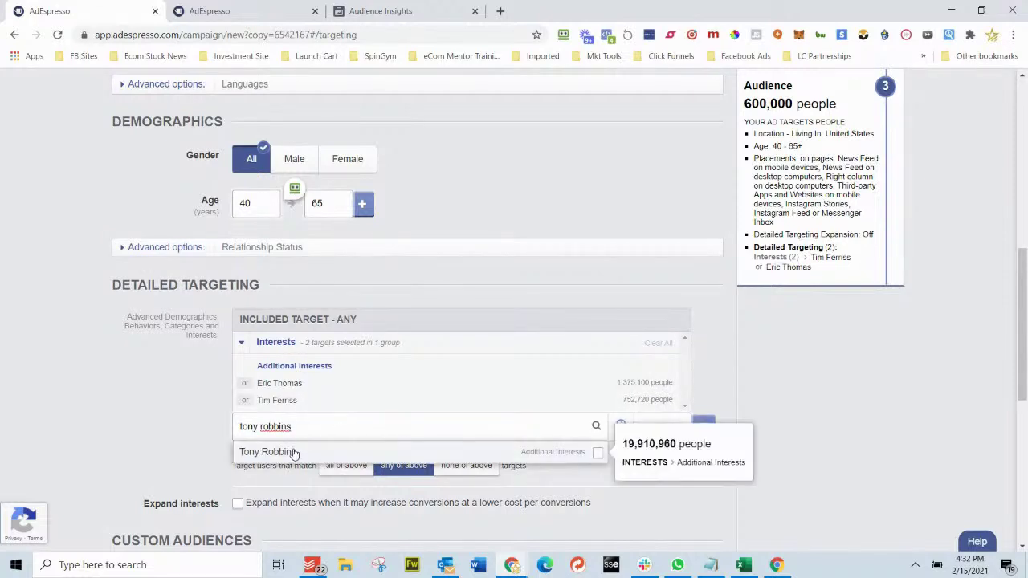
left_click(268, 450)
left_click(90, 375)
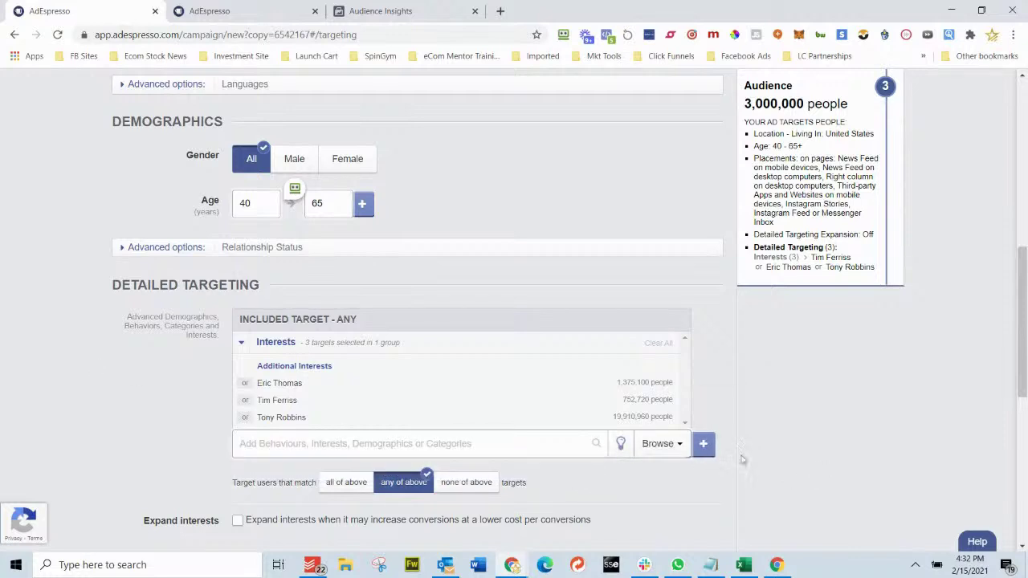
Step: Restrict the audience's gender to Male
mouse_move(639, 417)
mouse_move(604, 416)
left_click(294, 160)
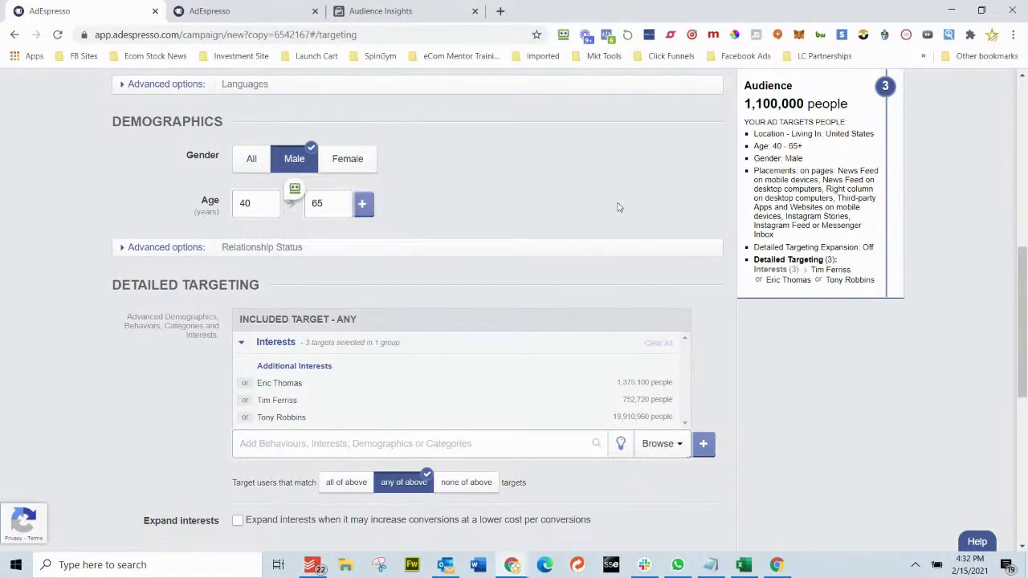
Step: Switch the Custom Audiences targeting from Include to Exclude
scroll(783, 399, "down", 2)
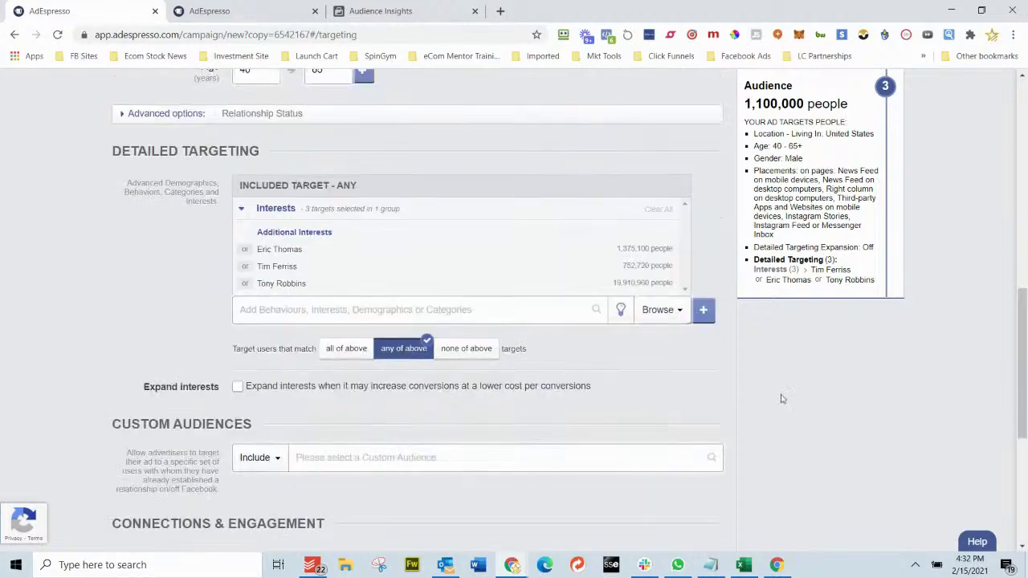
scroll(783, 399, "down", 2)
scroll(780, 402, "down", 2)
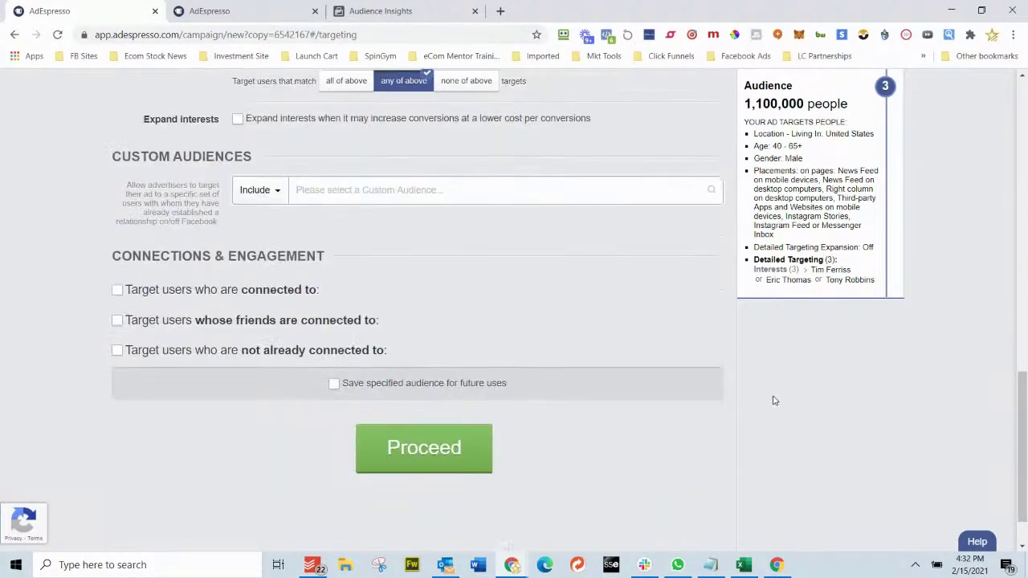
scroll(382, 322, "up", 2)
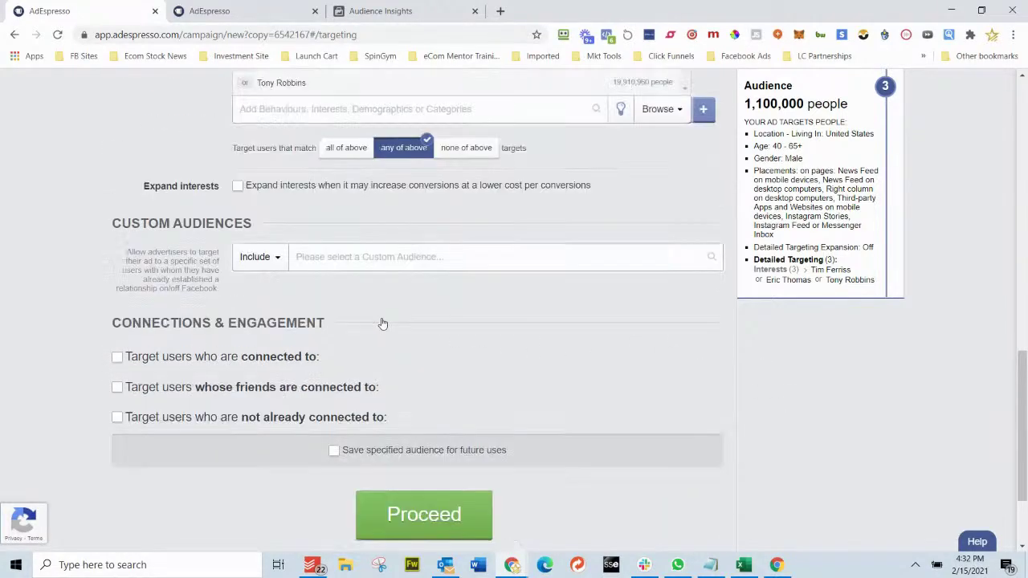
left_click(278, 327)
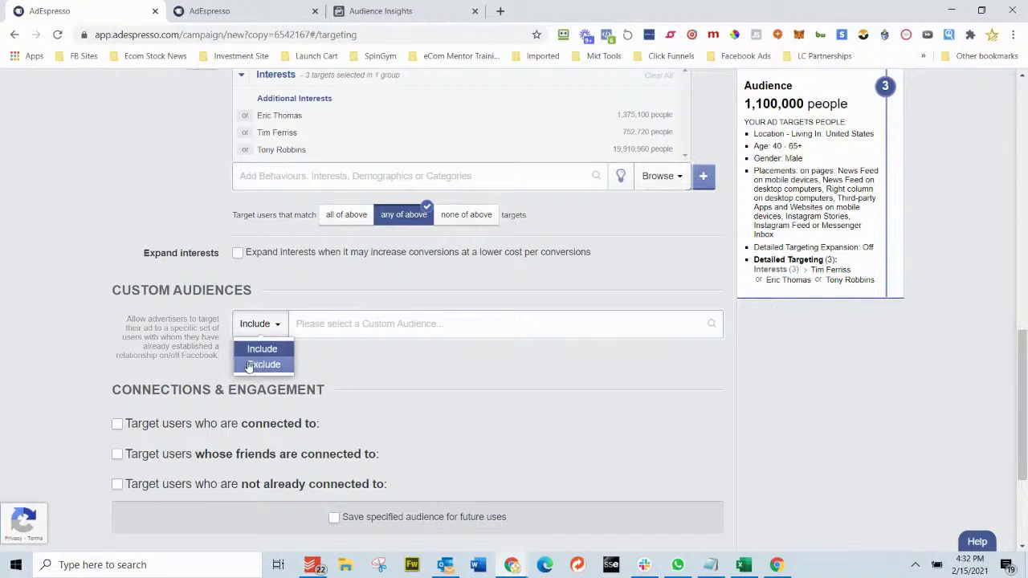
left_click(249, 362)
Step: Look through the available custom audiences for one to exclude, leaving the selection empty
left_click(370, 329)
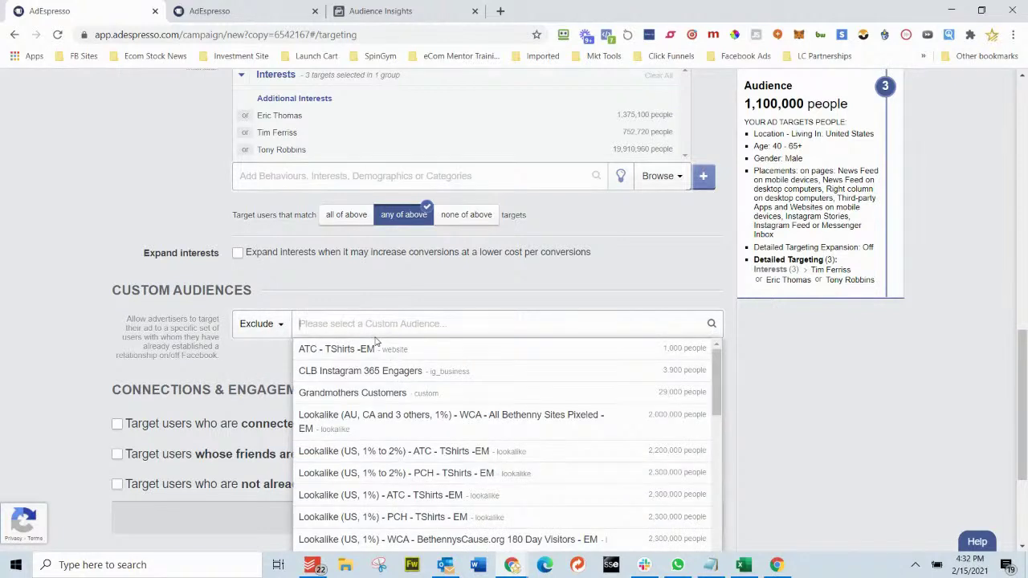
scroll(482, 386, "down", 8)
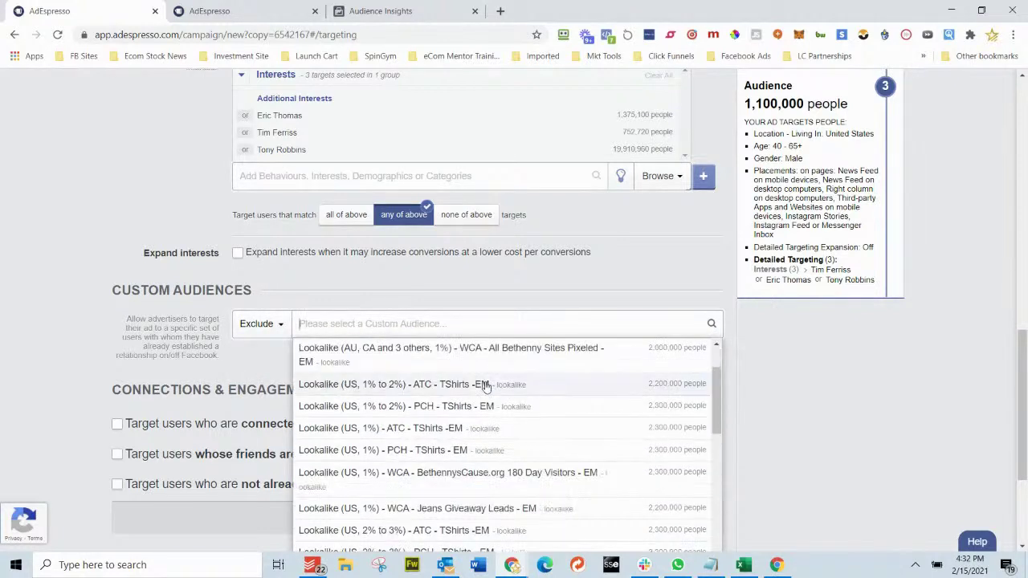
scroll(486, 388, "down", 3)
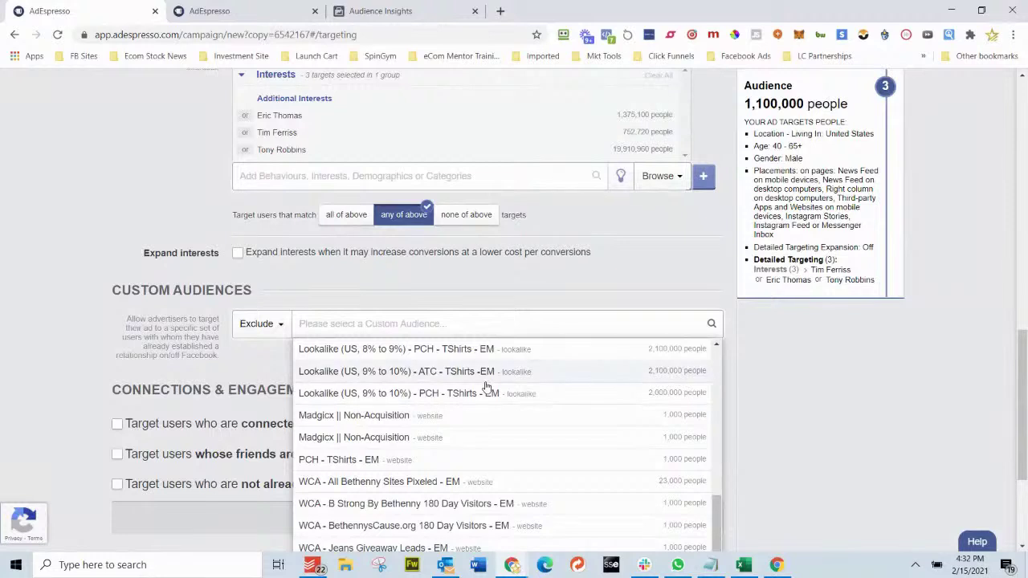
scroll(486, 394, "down", 1)
scroll(485, 393, "up", 2)
scroll(485, 394, "down", 2)
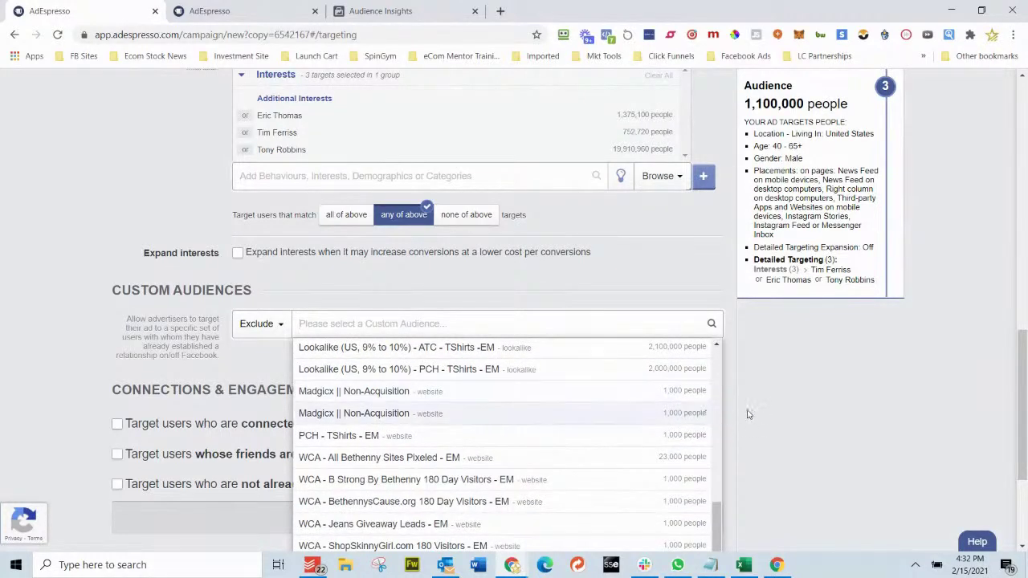
left_click_drag(717, 543, 728, 383)
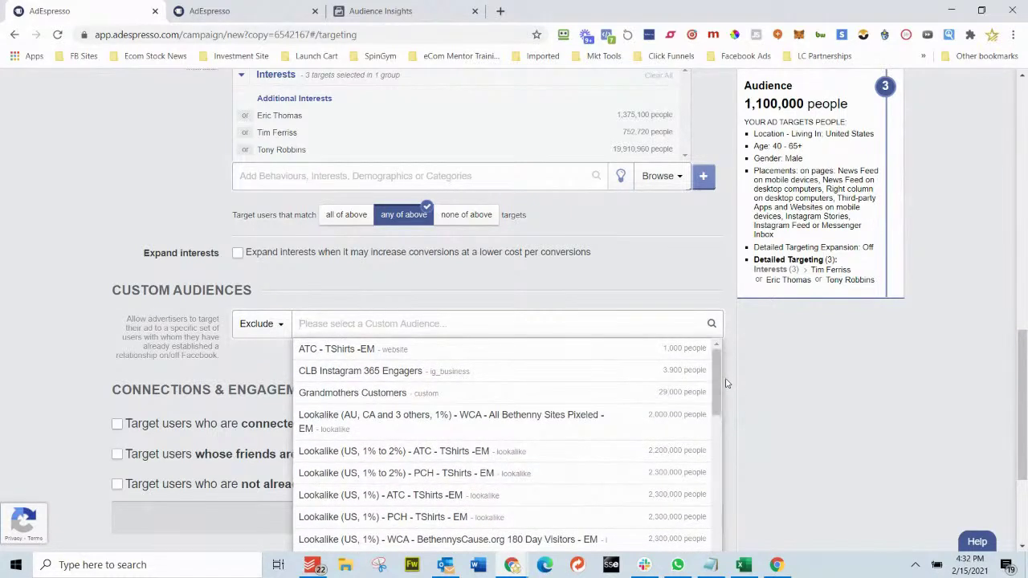
left_click(787, 384)
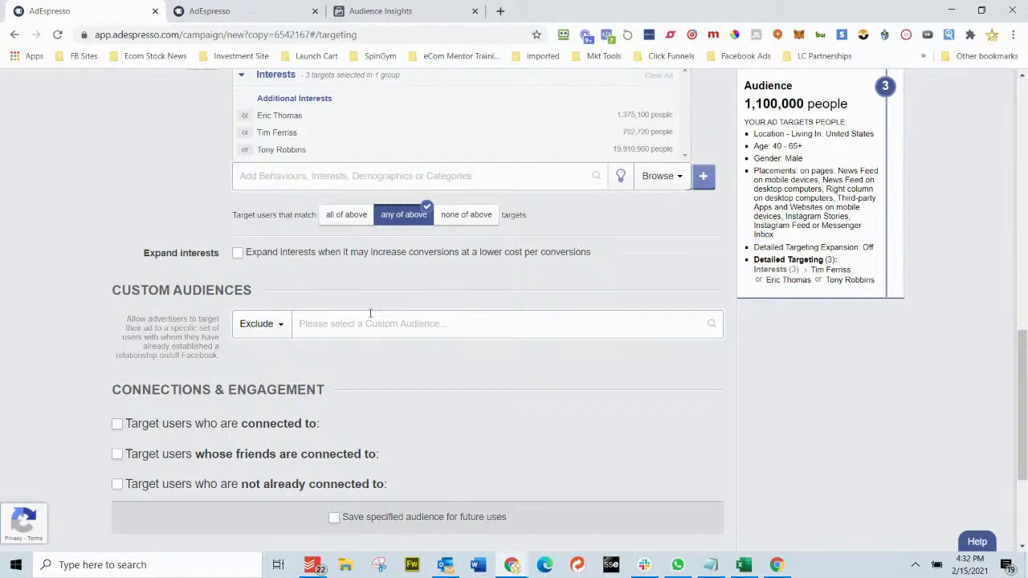
Step: Proceed from the audience settings to the test options and add Interests to the targeting options being tested
scroll(370, 313, "down", 3)
left_click(448, 377)
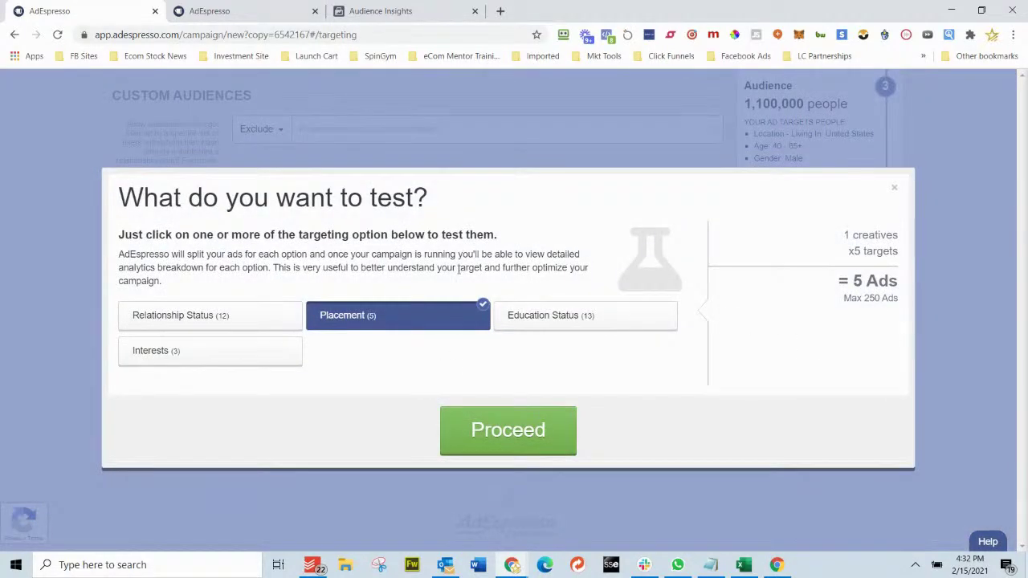
mouse_move(372, 316)
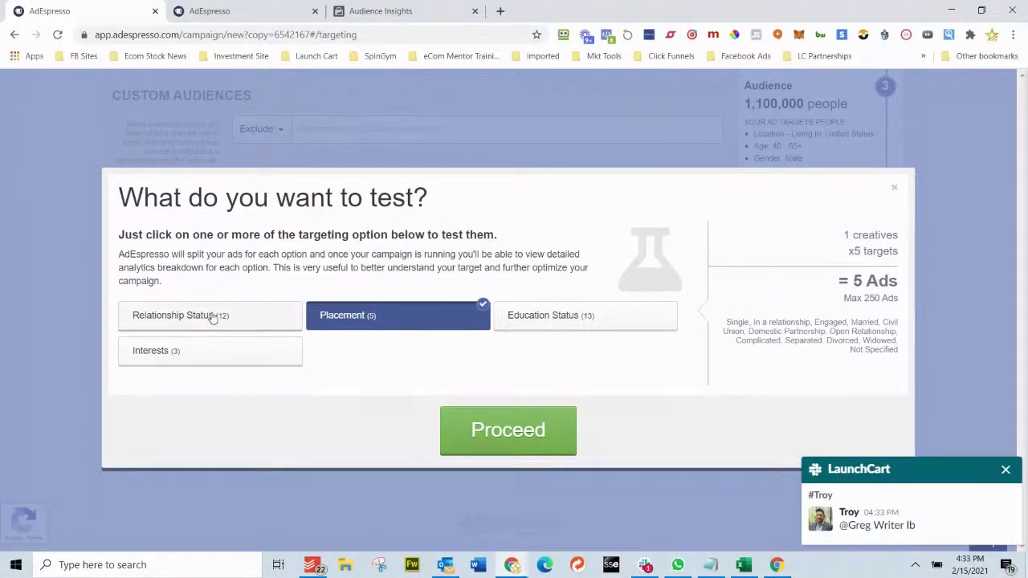
left_click(211, 353)
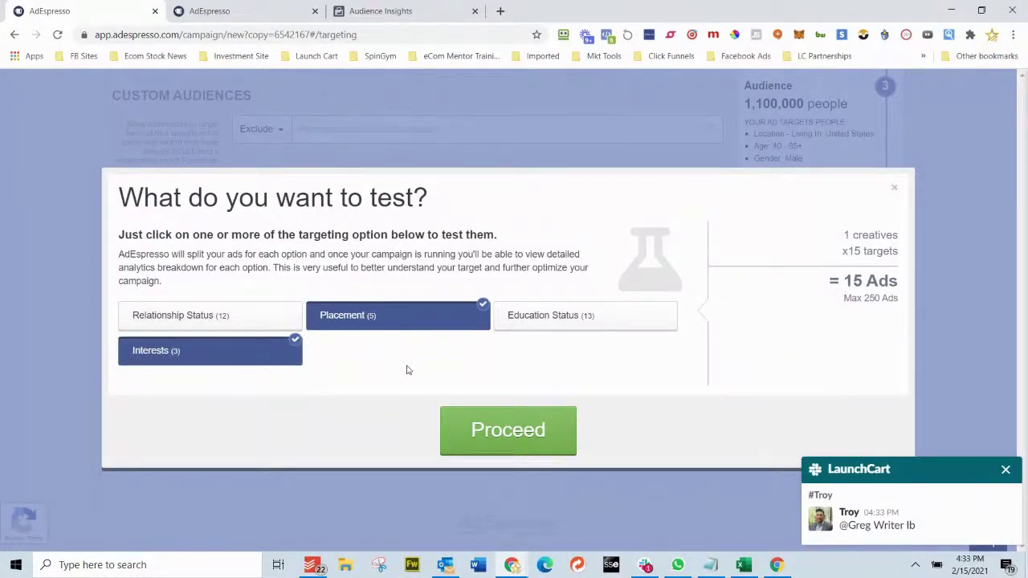
left_click(1006, 469)
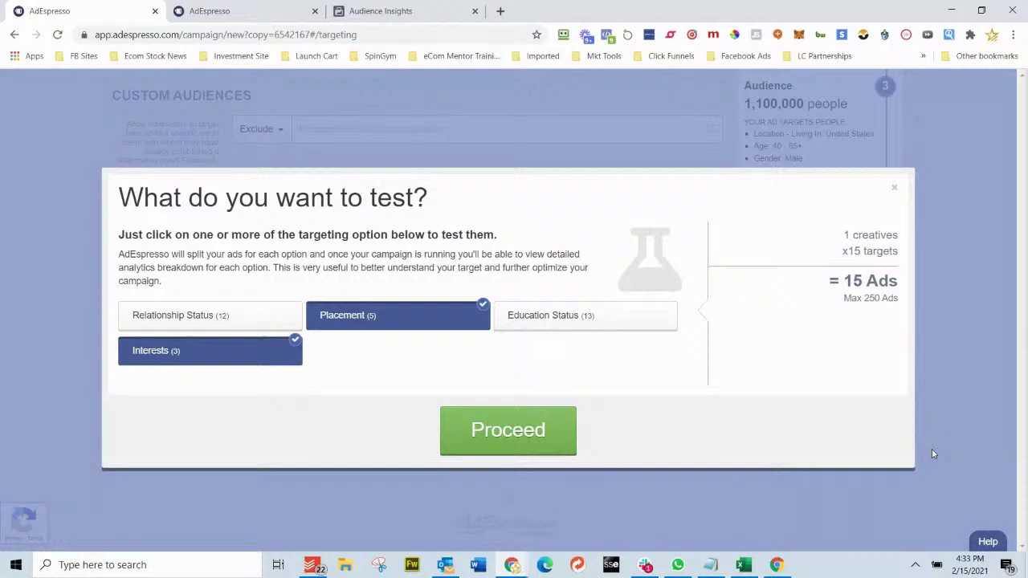
left_click(216, 324)
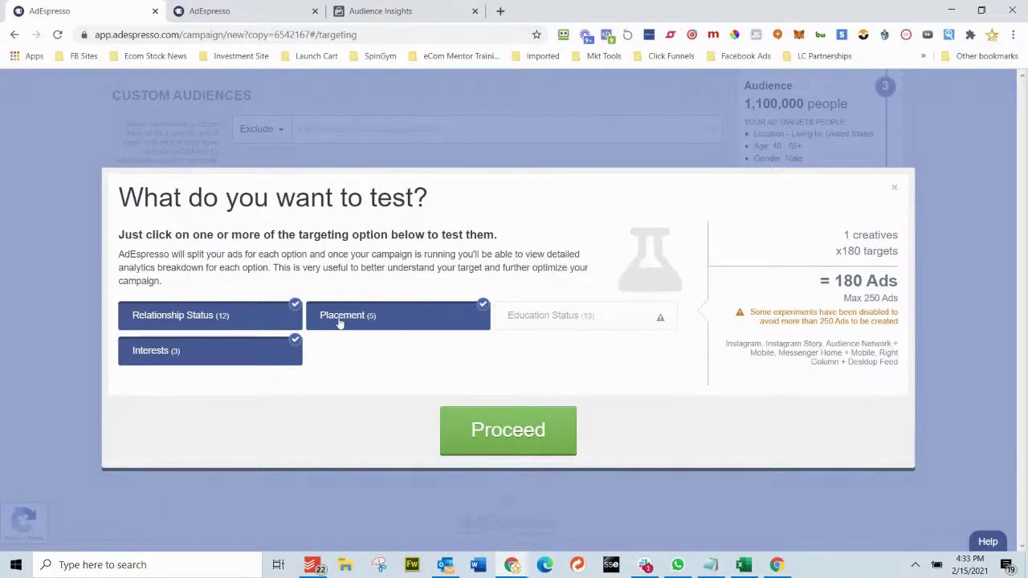
left_click(211, 327)
left_click(589, 328)
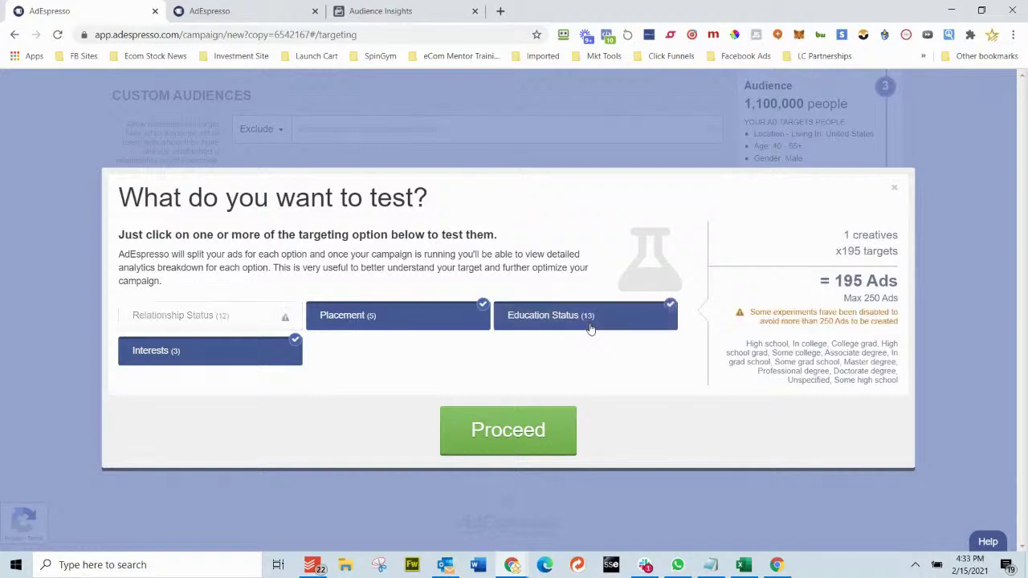
mouse_move(562, 321)
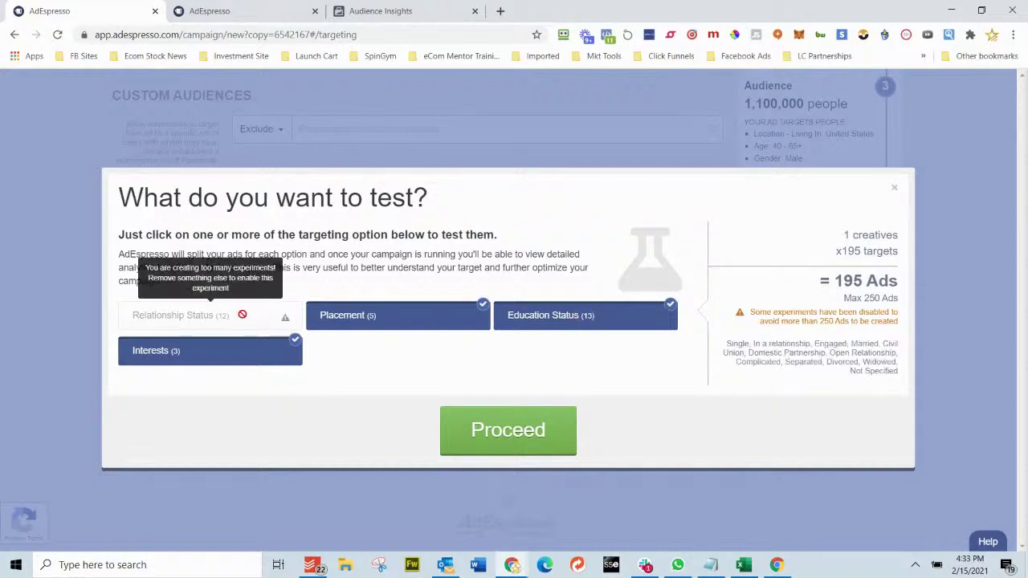
left_click(631, 312)
Step: Add Relationship Status to the tested targeting options and proceed to Budget & Bidding
left_click(209, 325)
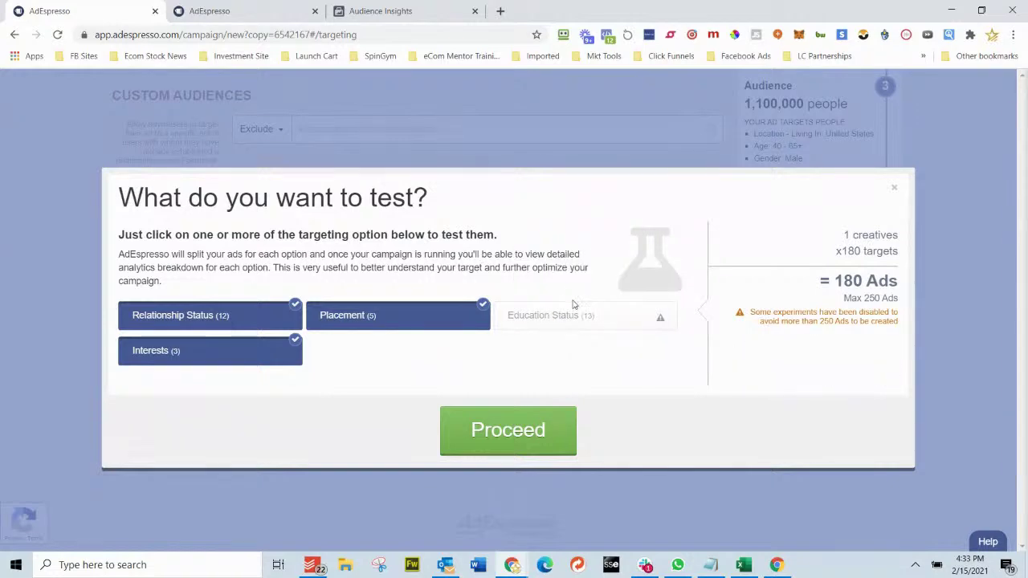
left_click(514, 430)
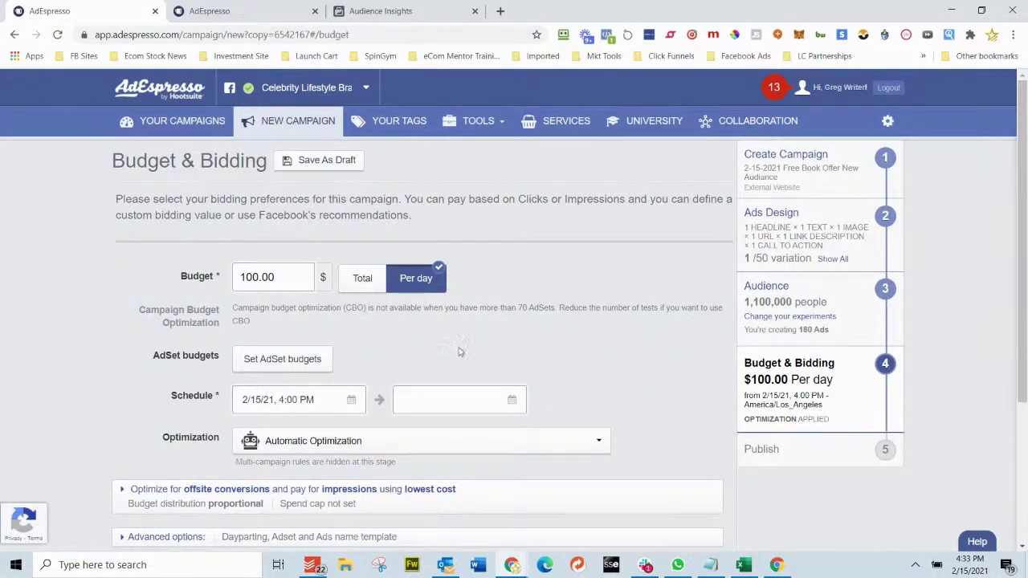
Step: Set the campaign schedule's start date to February 16, 2021
left_click(353, 398)
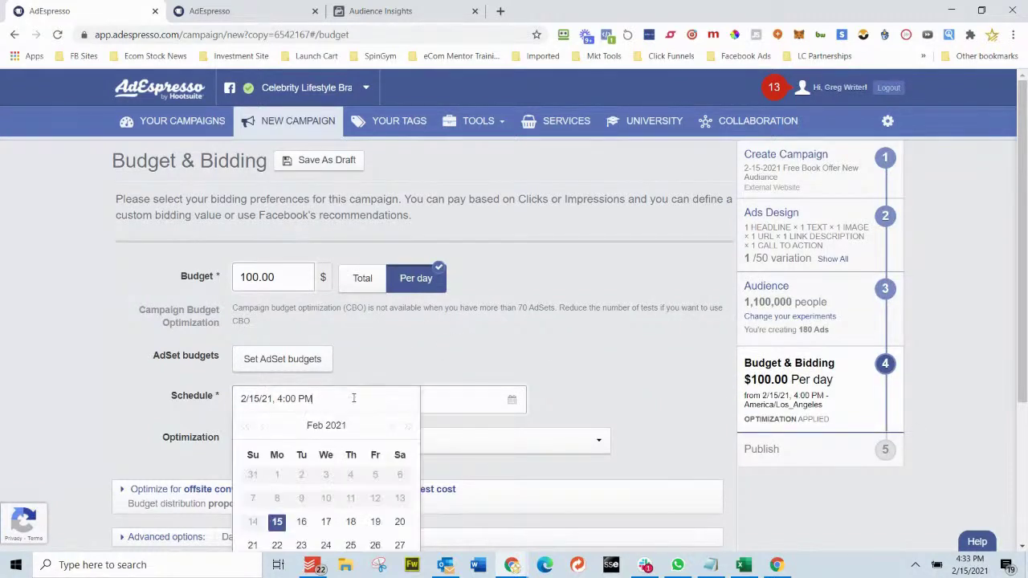
scroll(352, 399, "down", 1)
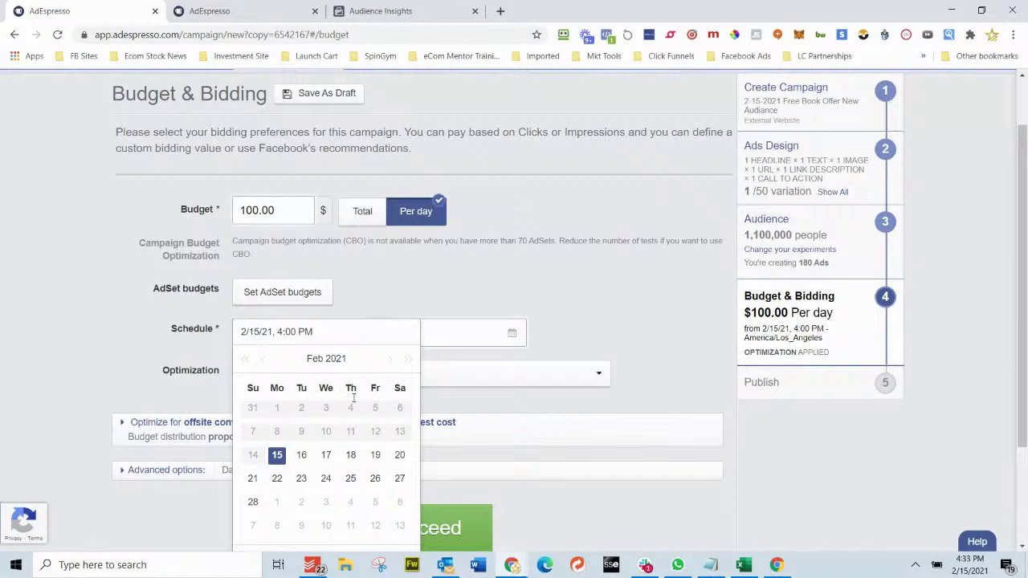
left_click(302, 455)
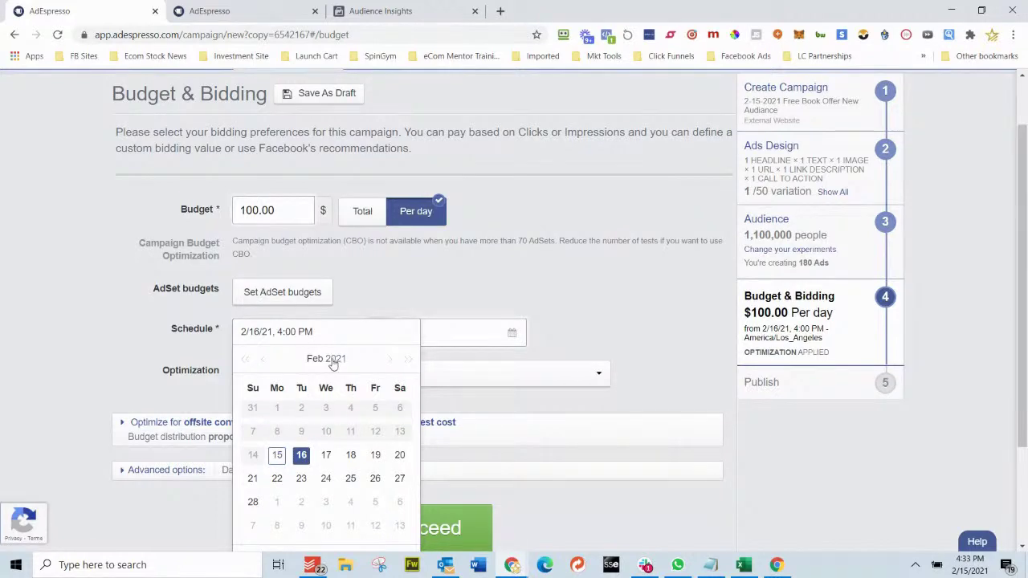
left_click(589, 321)
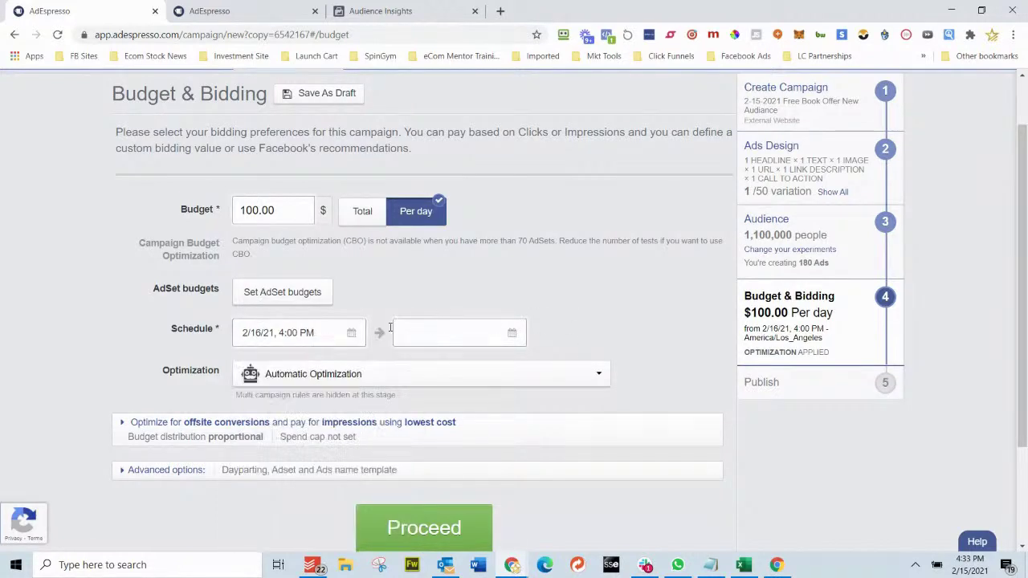
Step: Set the start time of the campaign schedule to 12:01 AM
left_click(292, 341)
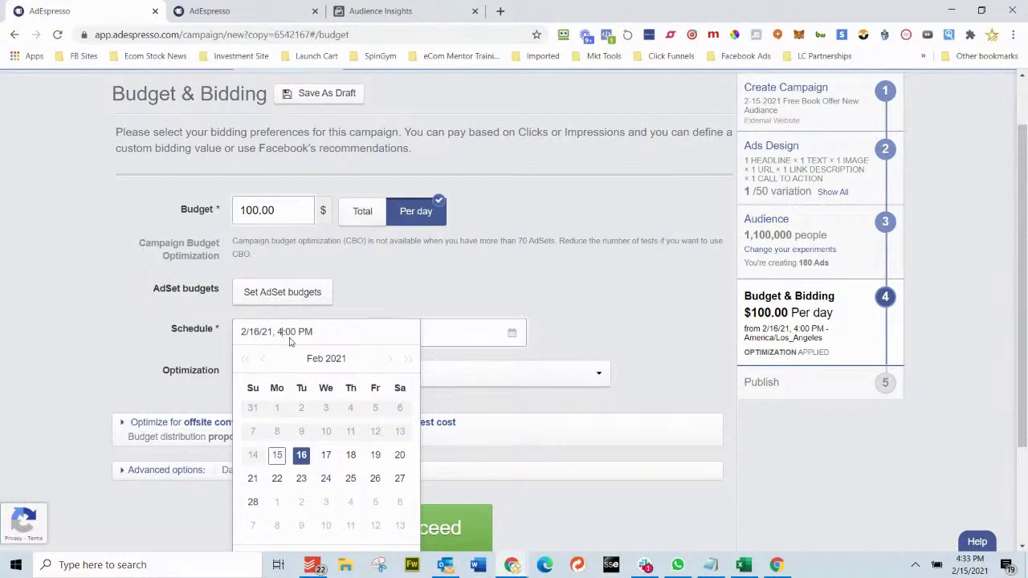
key("BackSpace")
type("12")
double_click(293, 332)
type("01")
double_click(311, 332)
type("am")
left_click(581, 331)
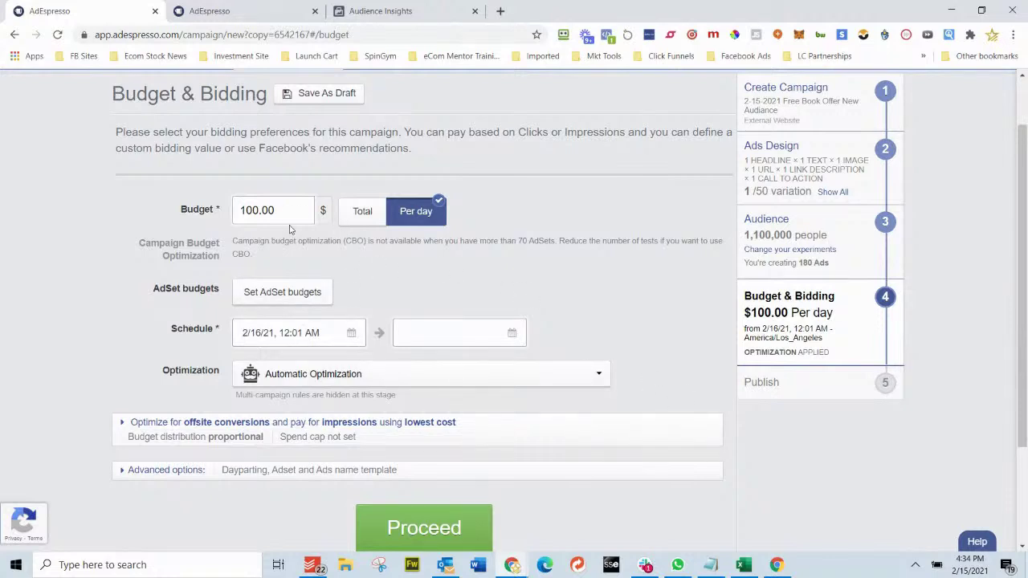
Step: Set the campaign's per-day budget to $50.00
left_click(253, 210)
left_click_drag(254, 211, 239, 211)
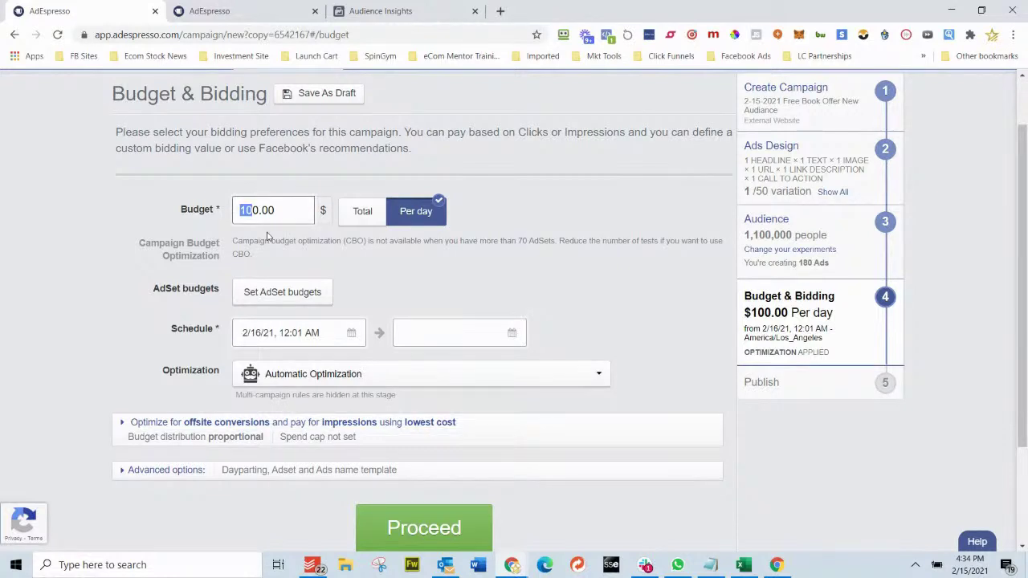
type("5")
left_click(592, 264)
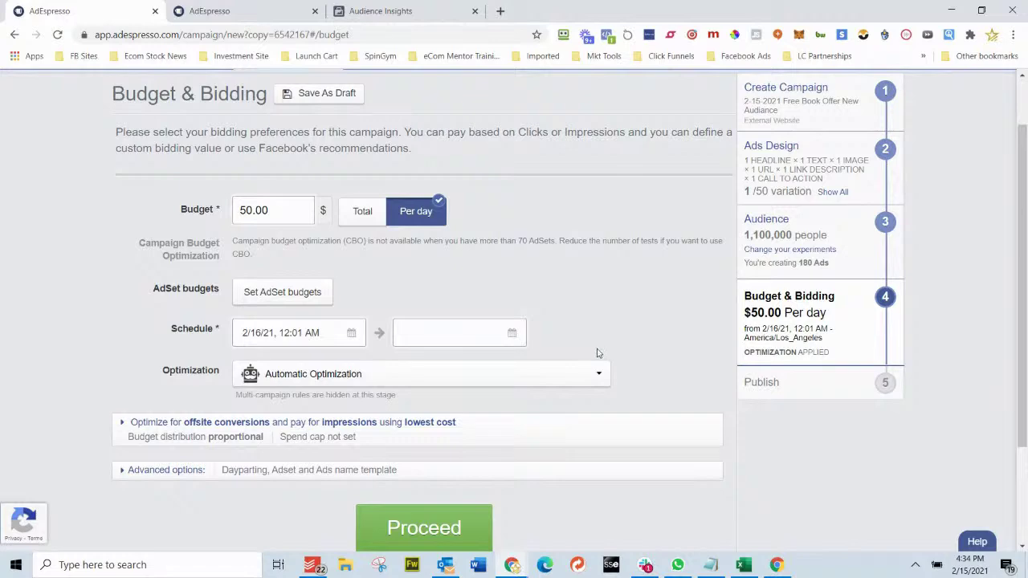
Step: Expand the optimization settings and review the budget distribution, spend cap, optimization goal and bidding options
left_click(516, 419)
scroll(692, 377, "down", 2)
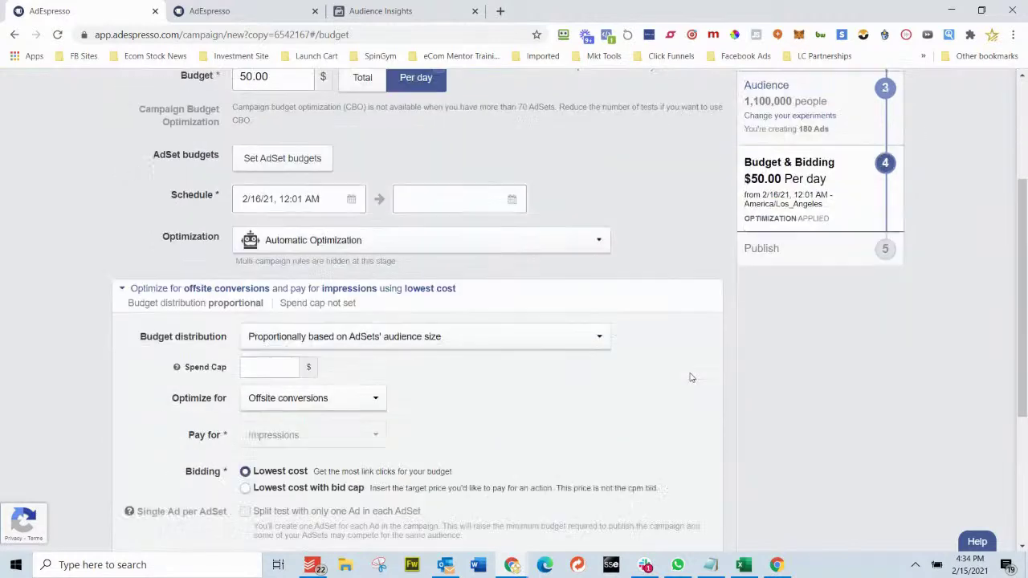
scroll(363, 411, "down", 1)
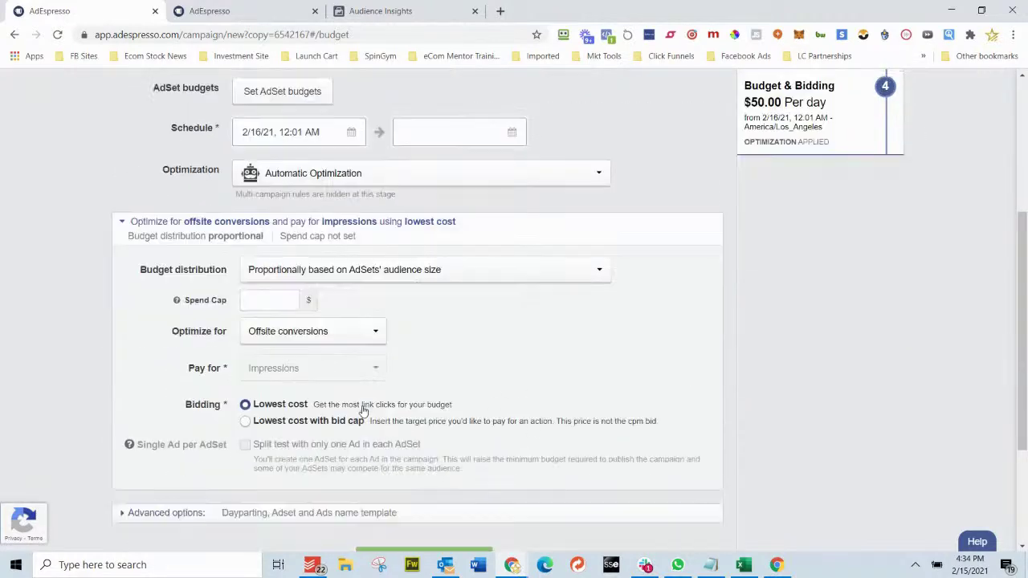
Step: Expand the advanced options and examine the adset and ad name templates, the dayparting grid and the bidding settings
left_click(182, 513)
scroll(540, 420, "down", 1)
scroll(541, 418, "down", 4)
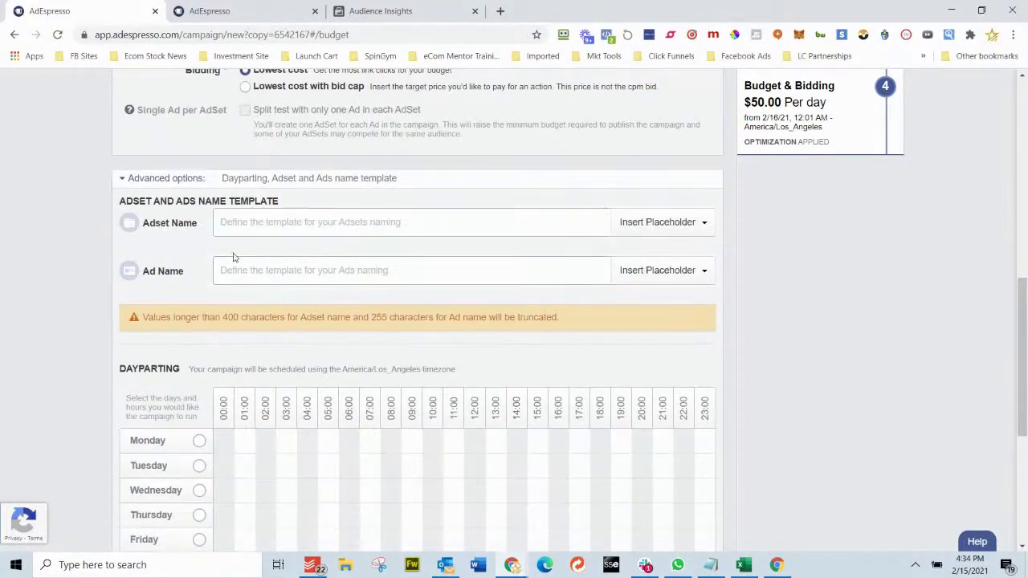
scroll(258, 277, "down", 1)
scroll(258, 352, "down", 1)
left_click(177, 306)
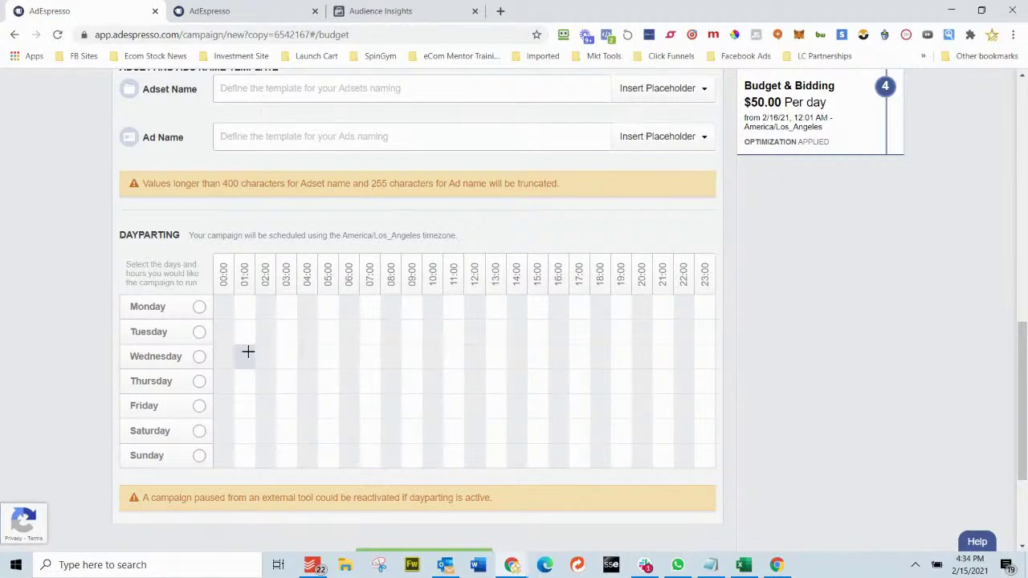
scroll(248, 351, "up", 2)
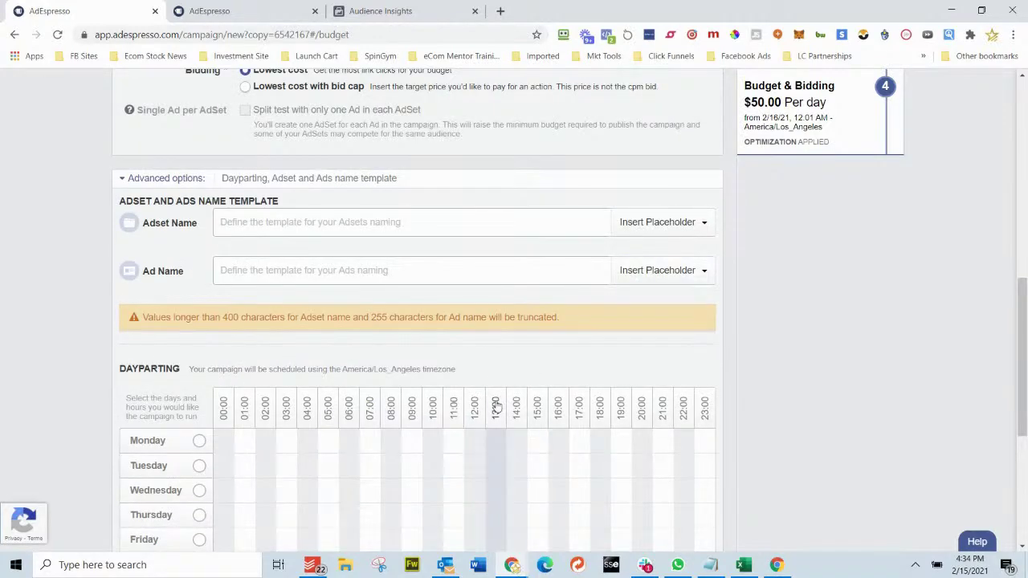
scroll(495, 408, "up", 2)
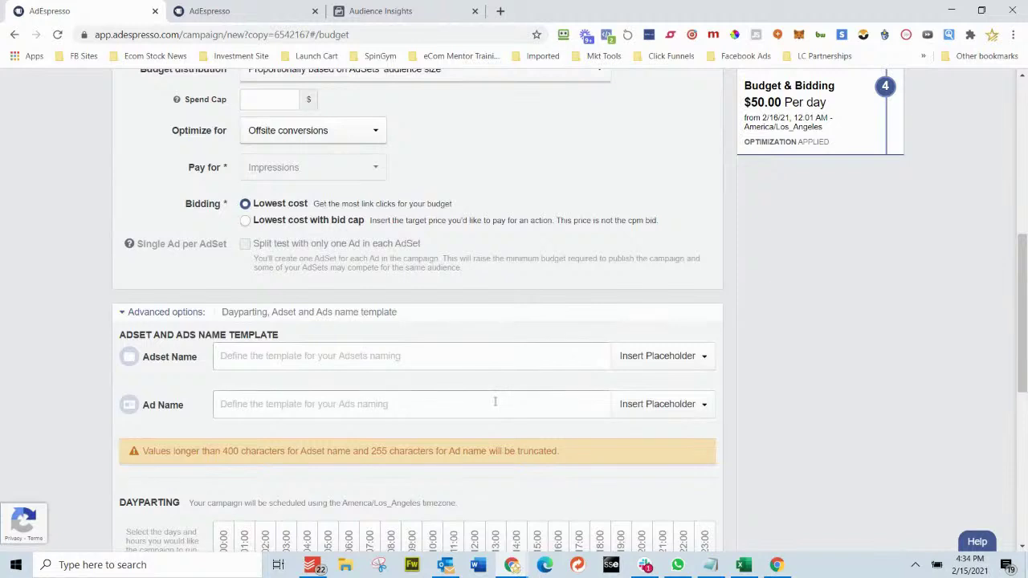
scroll(495, 402, "up", 2)
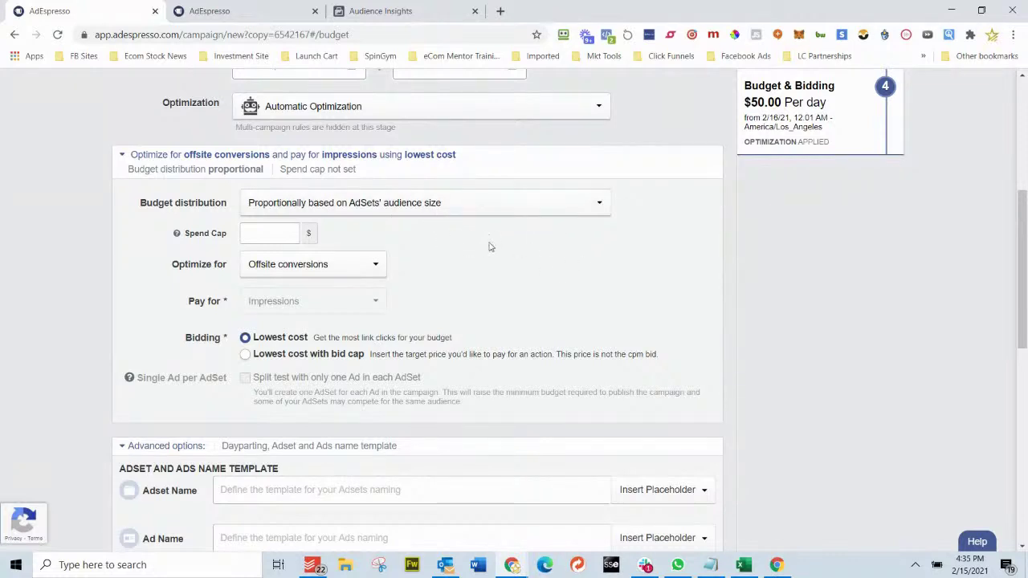
scroll(492, 249, "down", 5)
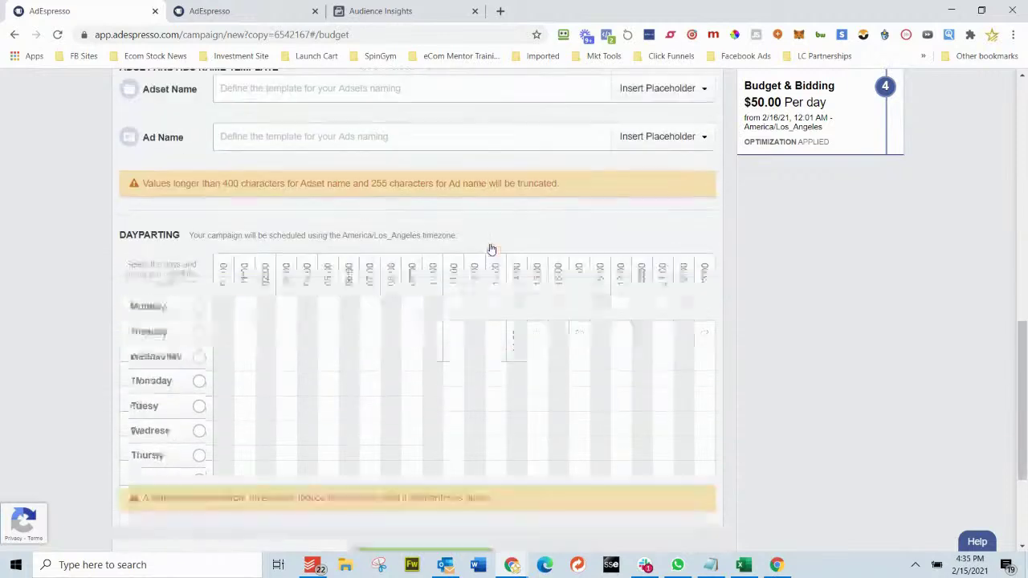
Step: Try to proceed from the budget settings to publishing and check the minimum budget requirement under the budget field
scroll(491, 249, "down", 3)
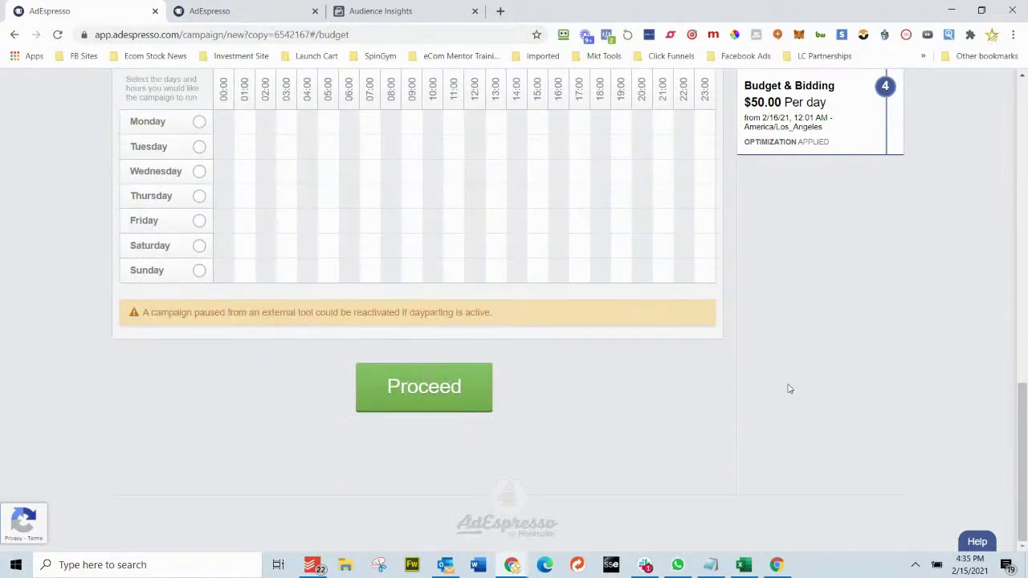
left_click(425, 387)
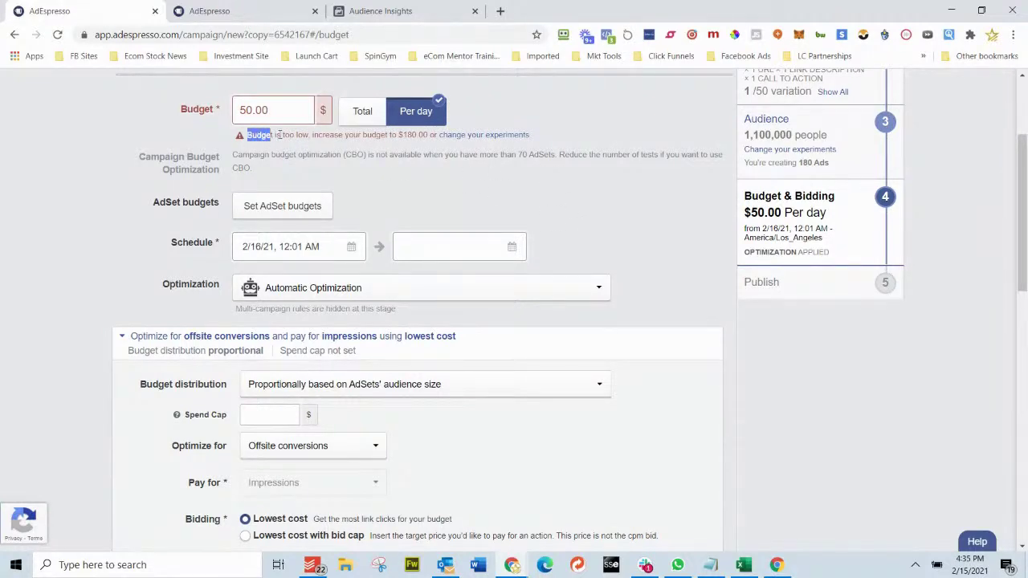
left_click_drag(248, 134, 407, 147)
left_click(424, 151)
double_click(408, 134)
left_click(530, 229)
Step: Set the campaign's per-day budget to $180.00
scroll(630, 282, "down", 4)
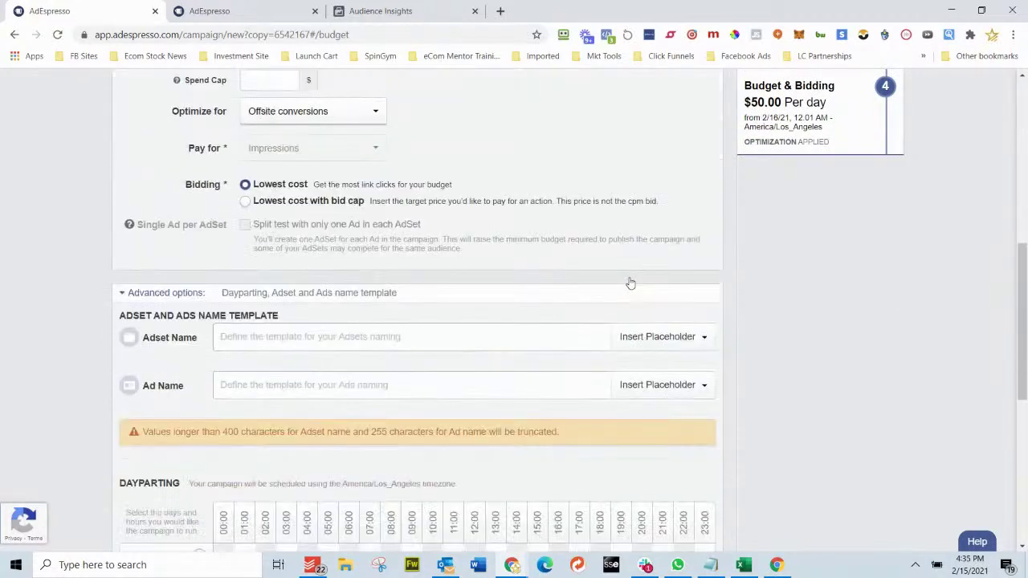
scroll(629, 282, "up", 4)
triple_click(281, 111)
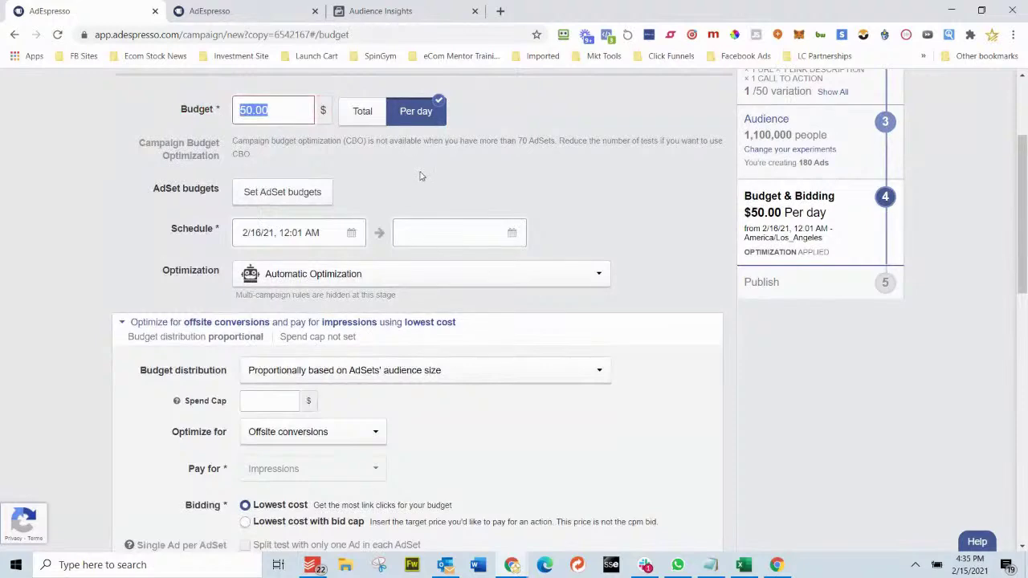
type("180.00")
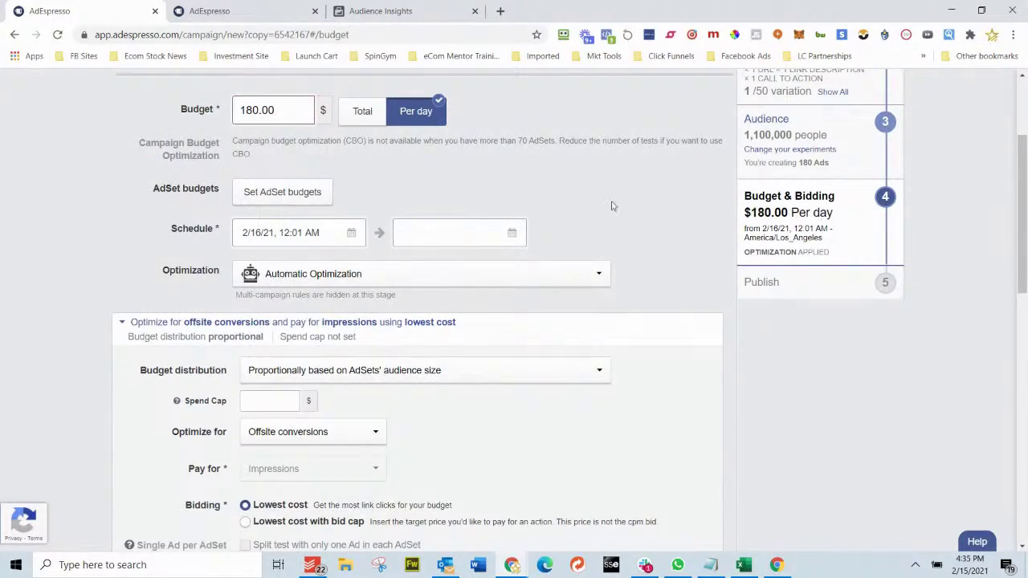
Step: Review the remaining budget and bidding settings, proceed to the publishing stage and publish the campaign to Facebook
scroll(636, 230, "down", 4)
scroll(638, 230, "down", 4)
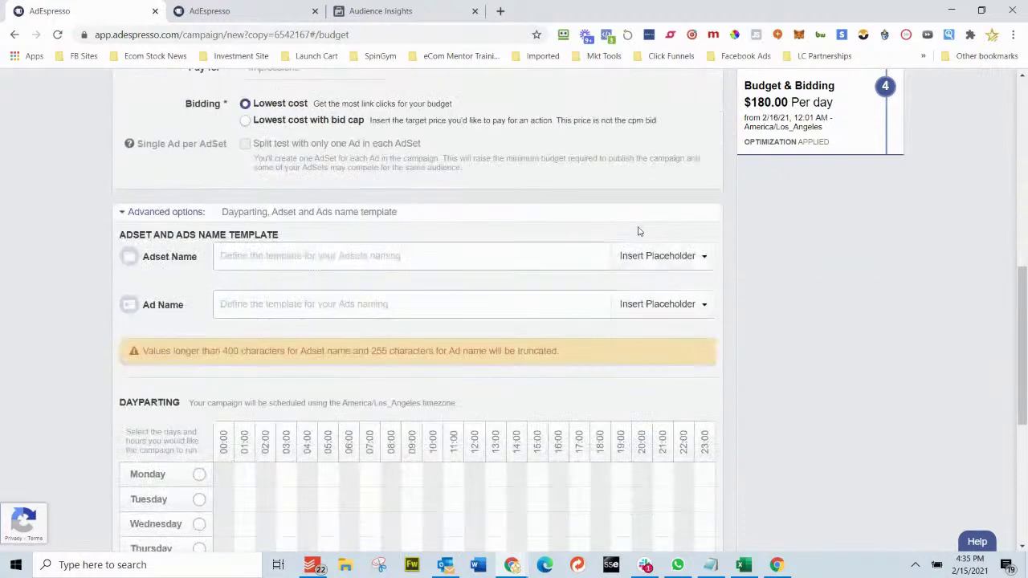
scroll(576, 316, "down", 6)
scroll(595, 351, "up", 12)
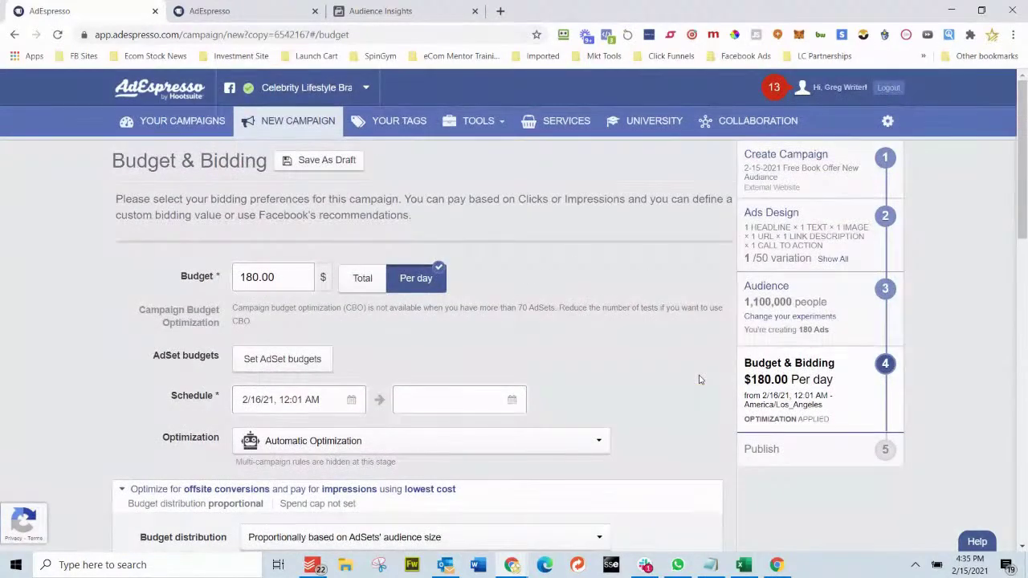
scroll(691, 378, "down", 14)
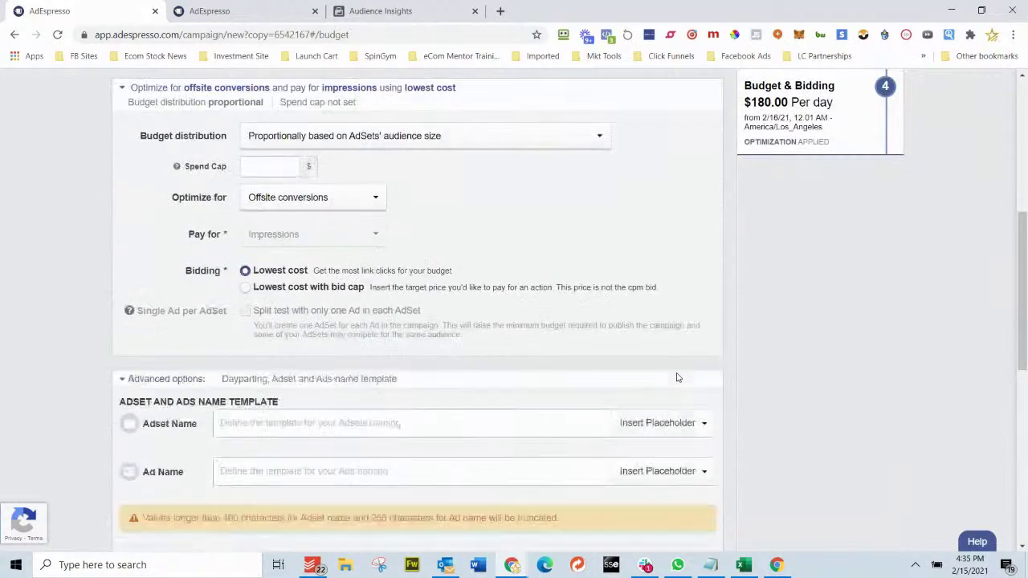
scroll(495, 490, "down", 2)
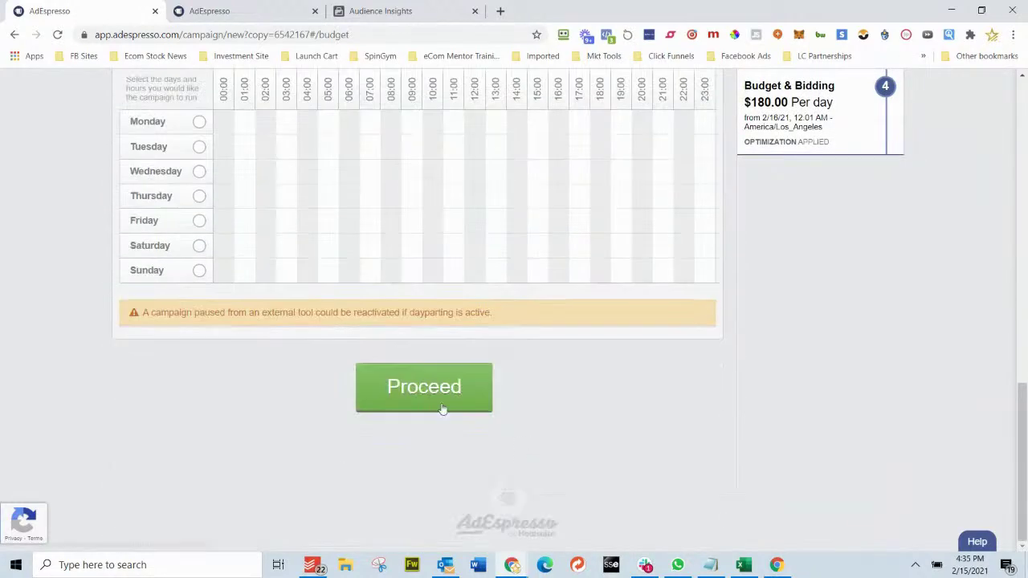
left_click(426, 389)
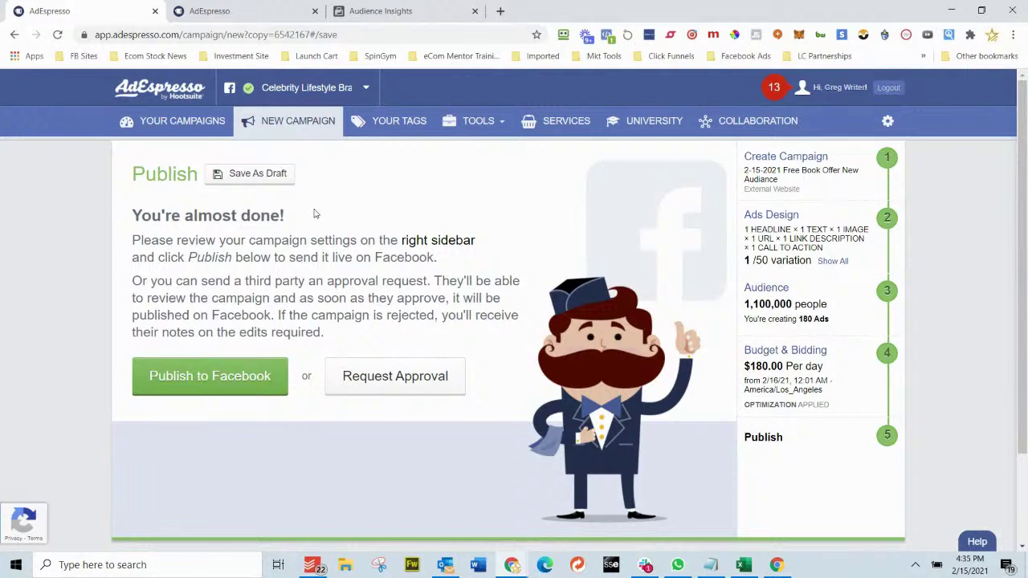
left_click(229, 373)
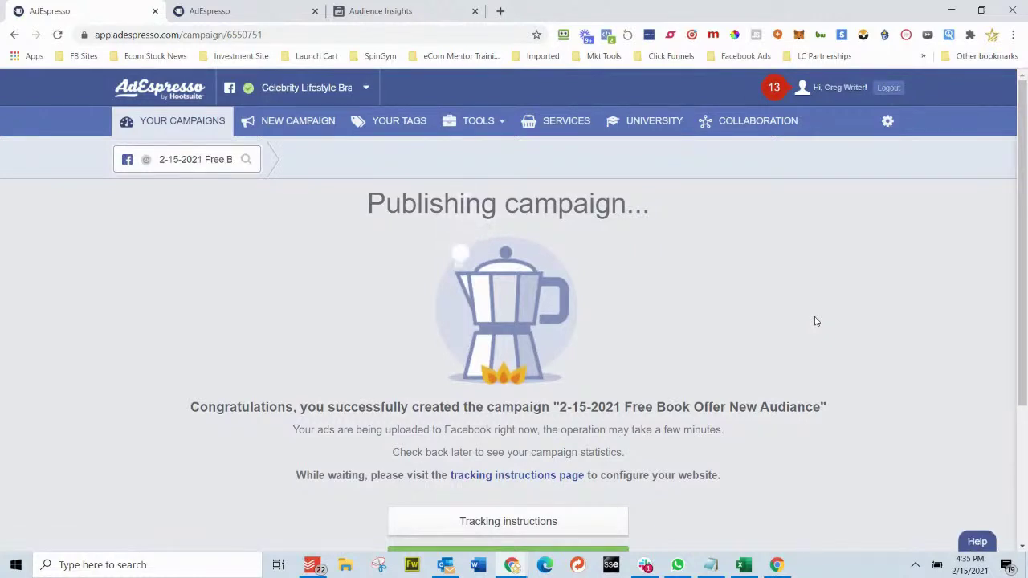
Step: View the original campaign's placement analytics and switch to the page likes in Facebook Audience Insights
left_click(382, 8)
left_click(262, 18)
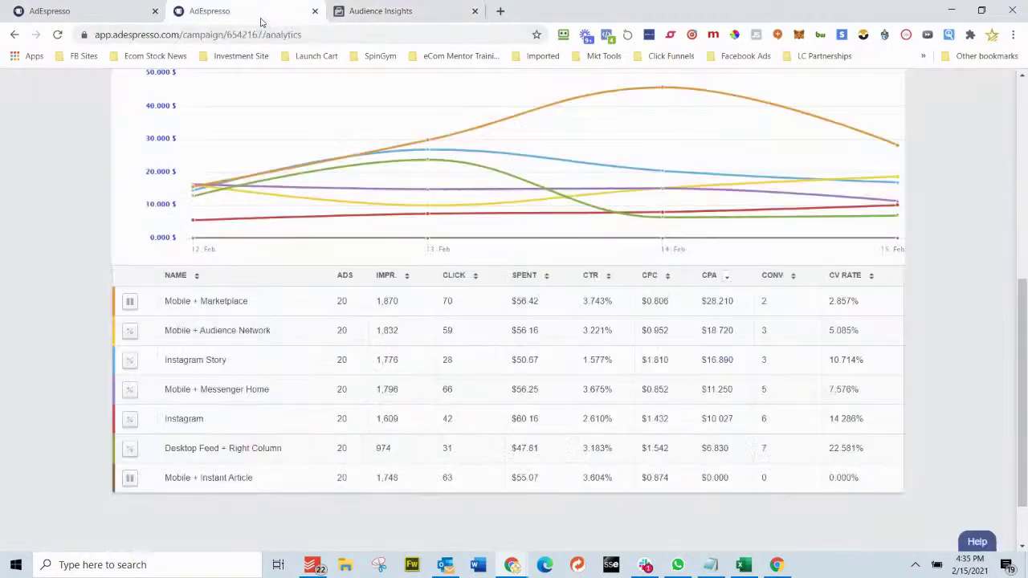
left_click(442, 8)
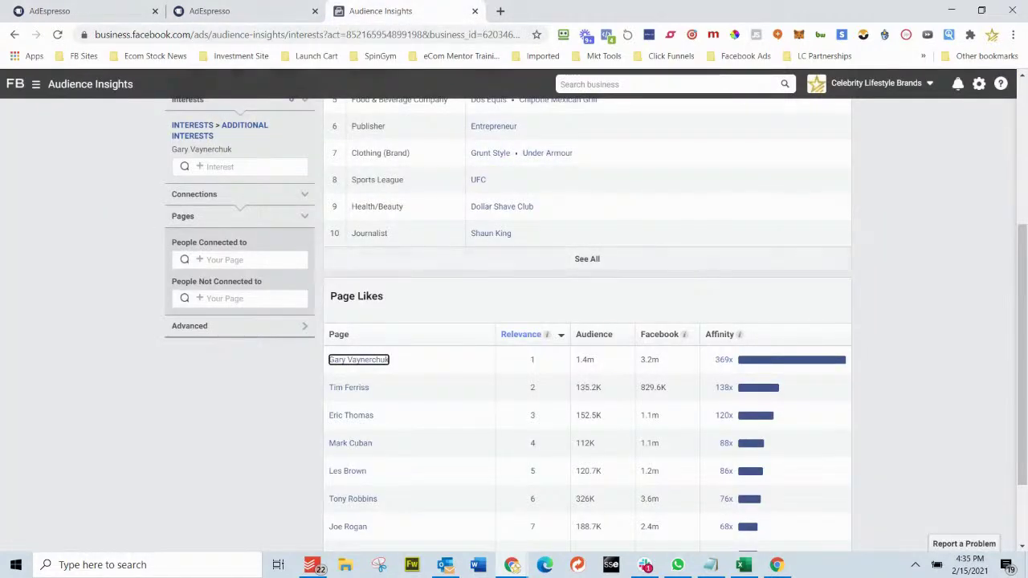